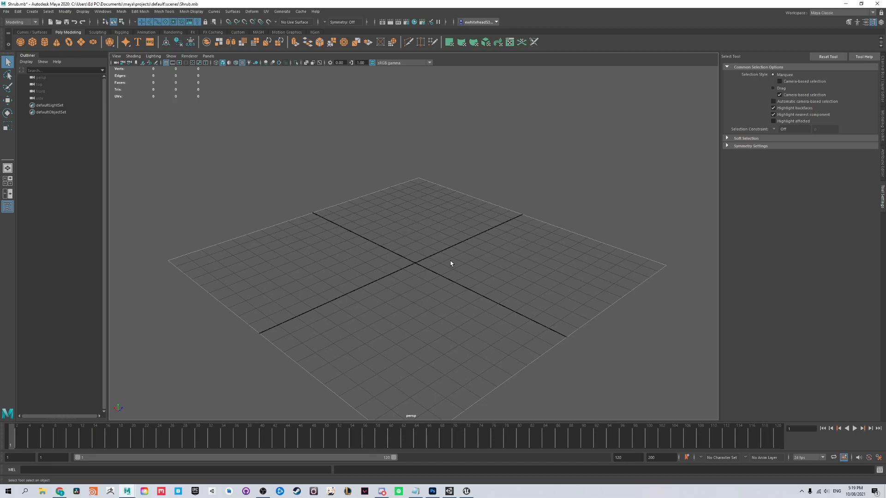
Draw a long narrow polygon plane about 51 by 5.6 units and tilt it upright by about 67 degrees on Z
{"action": "left_click", "coordinate": [81, 42]}
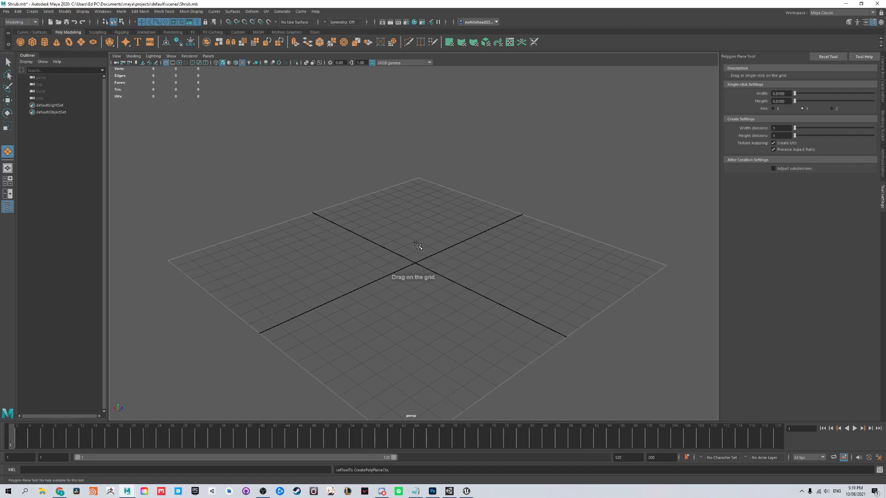
{"action": "left_click_drag", "start_coordinate": [366, 253], "coordinate": [412, 275]}
{"action": "key", "text": "e"}
{"action": "left_click_drag", "start_coordinate": [462, 255], "coordinate": [521, 258], "text": "alt"}
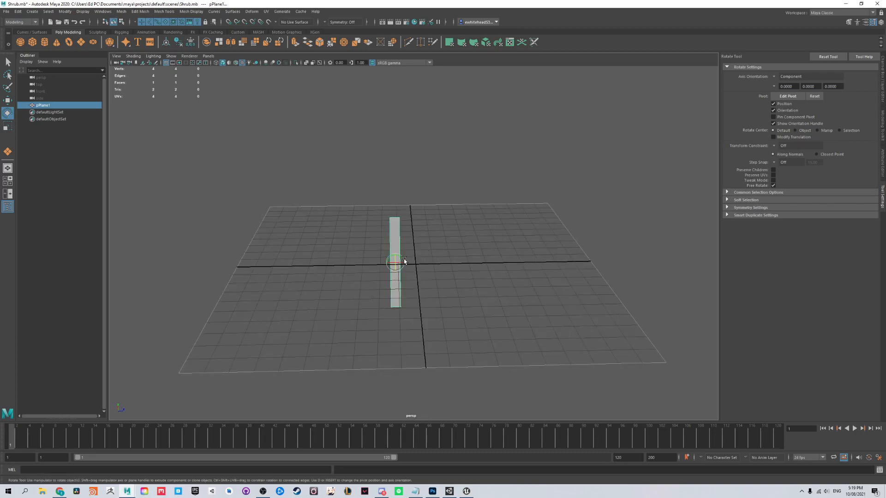
{"action": "scroll", "coordinate": [361, 242], "scroll_direction": "up", "scroll_amount": 5}
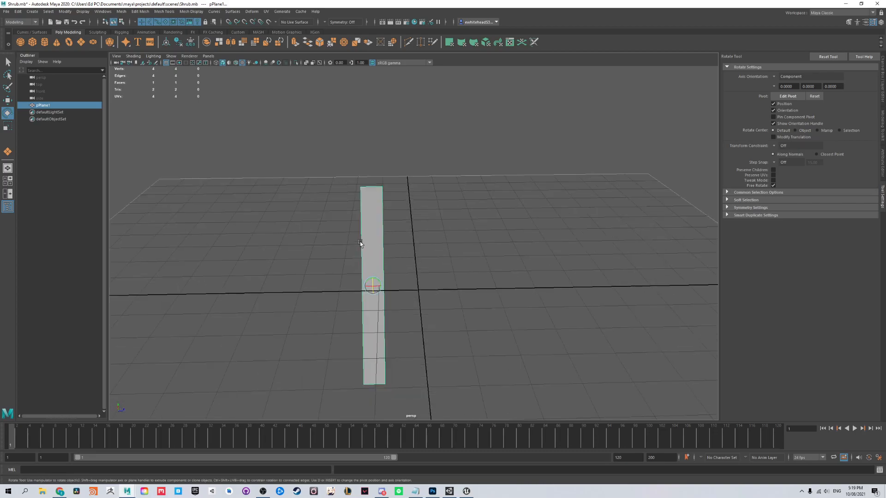
Set the plane's subdivisions to 4 in width and 2 in height
{"action": "left_click", "coordinate": [881, 101]}
{"action": "left_click", "coordinate": [859, 164]}
{"action": "type", "text": "4"}
{"action": "key", "text": "Return"}
{"action": "left_click", "coordinate": [860, 170]}
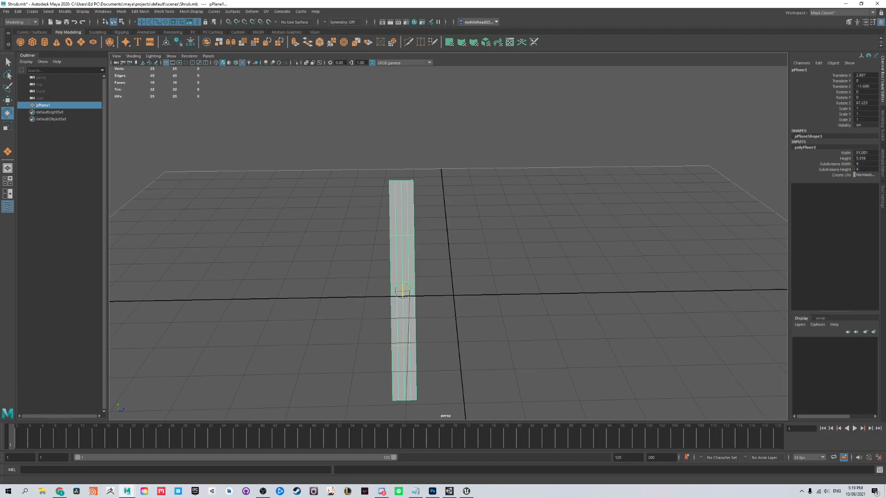
{"action": "type", "text": "2"}
{"action": "key", "text": "Return"}
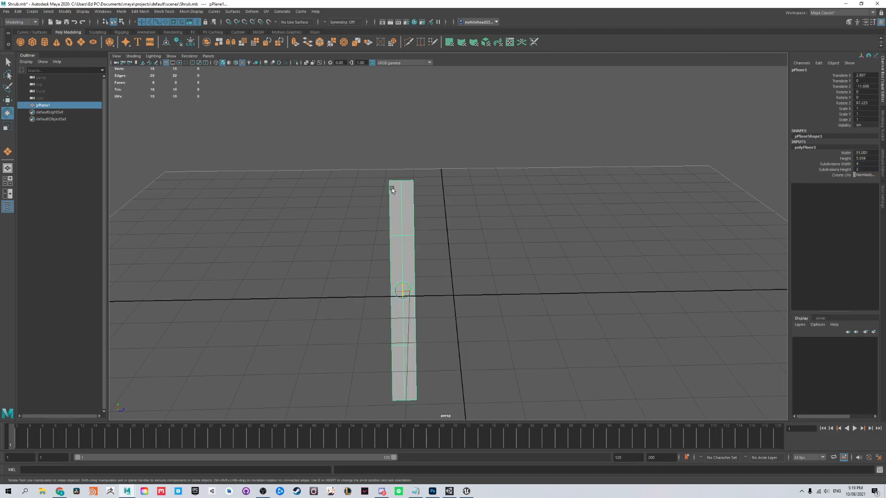
Pull the two upper corner vertices down along the strip to form a pointed blade tip
{"action": "key", "text": "F9"}
{"action": "left_click_drag", "start_coordinate": [392, 190], "coordinate": [393, 191]}
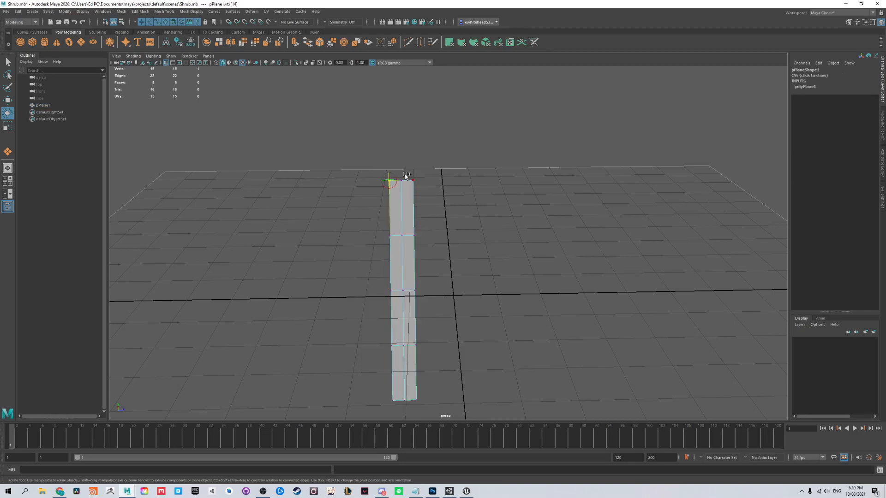
{"action": "key", "text": "w"}
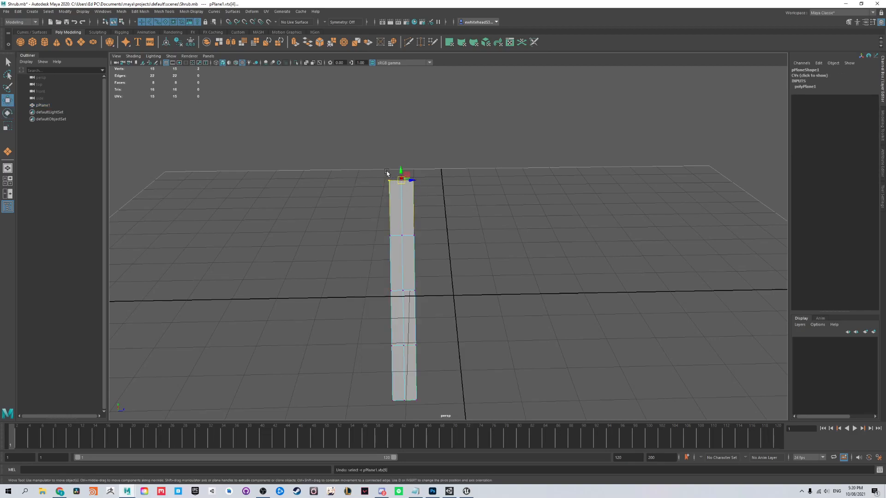
{"action": "left_click", "coordinate": [413, 179]}
{"action": "left_click", "coordinate": [413, 179]}
{"action": "left_click", "coordinate": [388, 182], "text": "shift"}
{"action": "left_click_drag", "start_coordinate": [402, 171], "coordinate": [404, 203]}
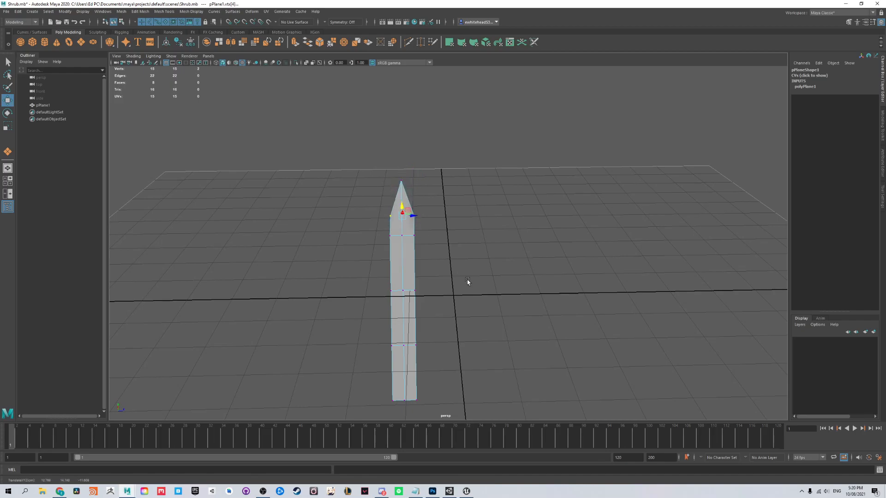
Turn on soft selection, shift the blade's middle row of edges slightly sideways and rotate it a little
{"action": "left_click", "coordinate": [430, 231]}
{"action": "right_click_drag", "start_coordinate": [401, 233], "coordinate": [432, 222]}
{"action": "right_click_drag", "start_coordinate": [402, 266], "coordinate": [403, 245]}
{"action": "double_click", "coordinate": [396, 293]}
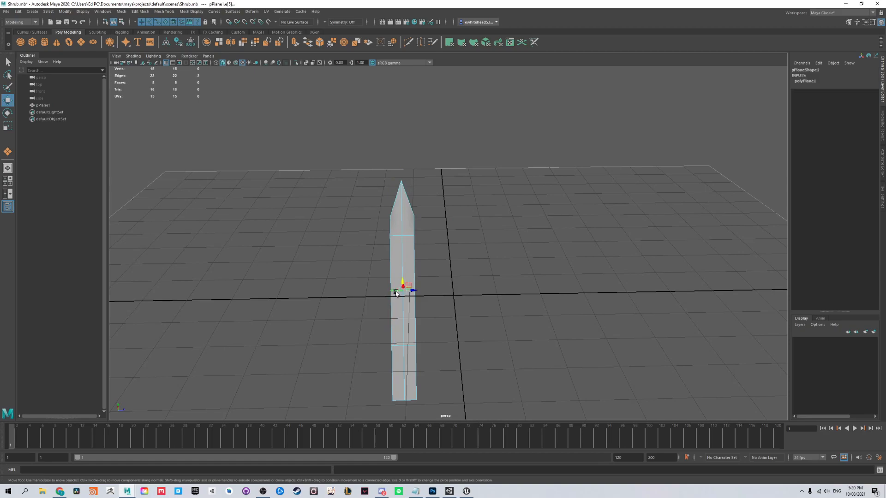
{"action": "key", "text": "b"}
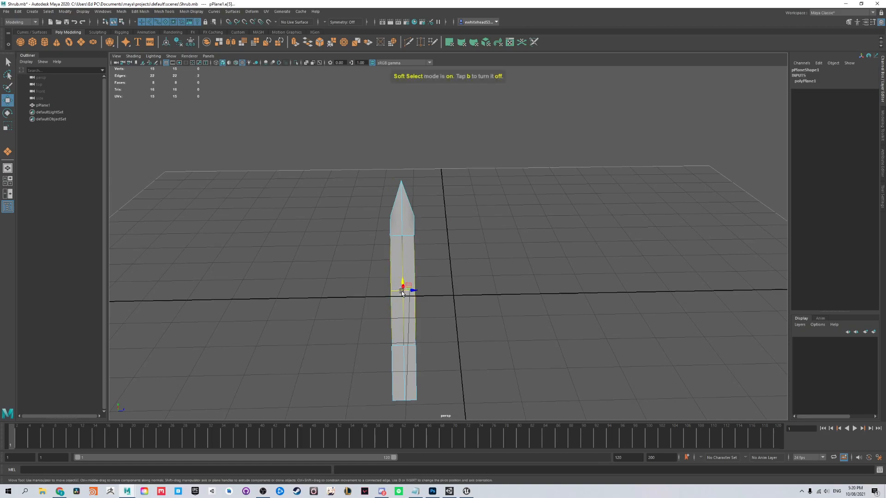
{"action": "middle_click_drag", "start_coordinate": [405, 300], "coordinate": [465, 259]}
{"action": "mouse_move", "coordinate": [413, 290]}
{"action": "left_mouse_down"}
{"action": "mouse_move", "coordinate": [449, 292]}
{"action": "mouse_move", "coordinate": [395, 292]}
{"action": "mouse_move", "coordinate": [418, 296]}
{"action": "mouse_move", "coordinate": [415, 289]}
{"action": "left_mouse_up"}
{"action": "key", "text": "e"}
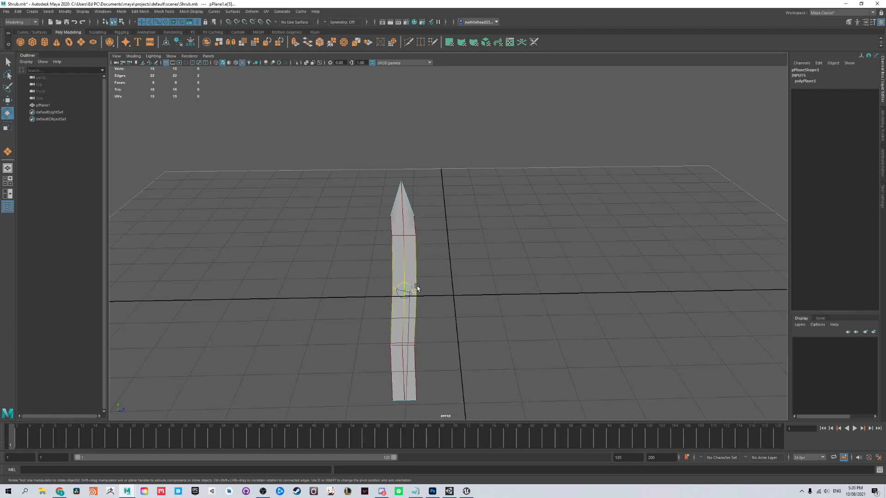
Rotate the row of edges just below the blade's tip slightly with soft selection
{"action": "left_click", "coordinate": [406, 235]}
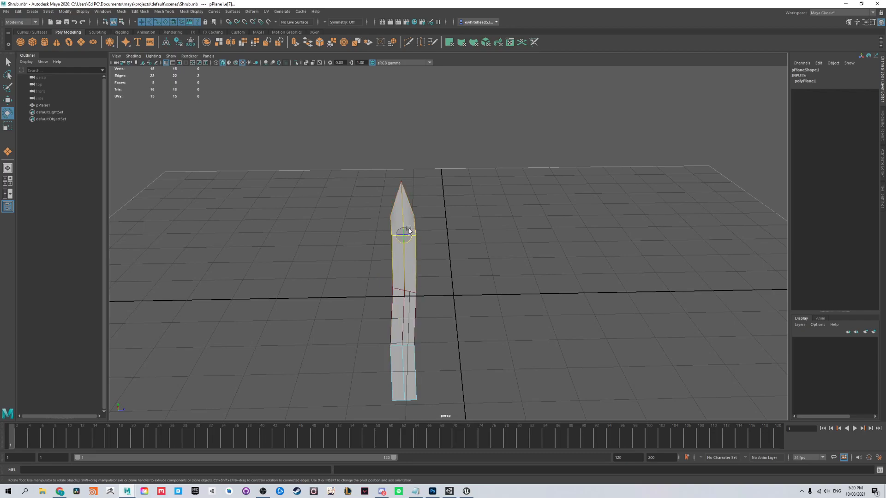
{"action": "left_click_drag", "start_coordinate": [408, 231], "coordinate": [406, 231]}
{"action": "mouse_move", "coordinate": [402, 276]}
{"action": "right_mouse_down"}
{"action": "mouse_move", "coordinate": [444, 267]}
{"action": "mouse_move", "coordinate": [410, 272]}
{"action": "right_mouse_up"}
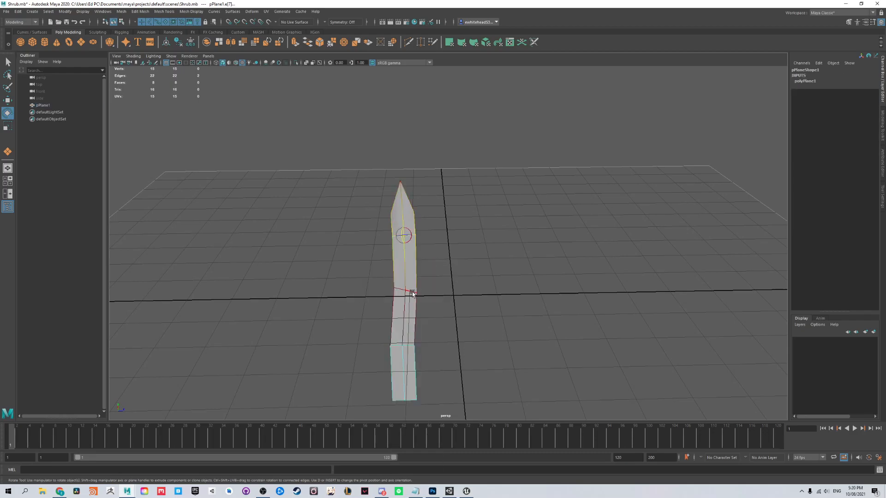
Adjust the scale of the blade's middle row of edges and its base edge slightly
{"action": "left_click", "coordinate": [413, 299]}
{"action": "key", "text": "r"}
{"action": "left_click_drag", "start_coordinate": [414, 293], "coordinate": [412, 292]}
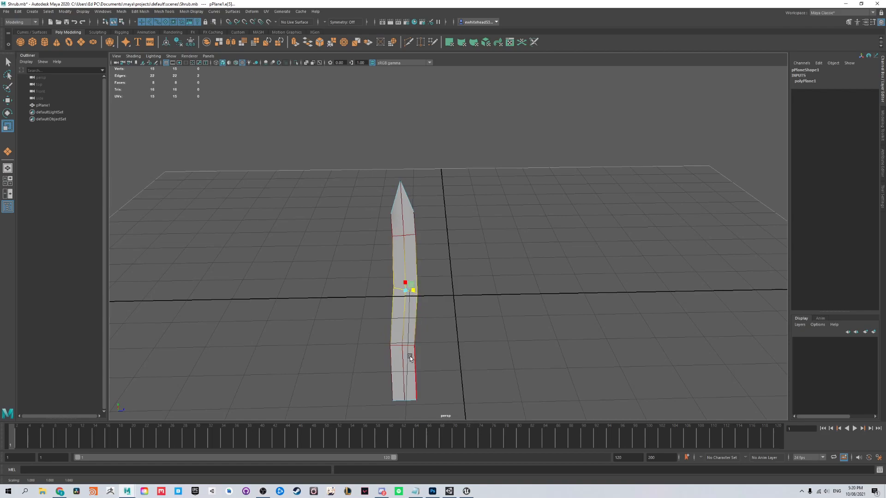
{"action": "double_click", "coordinate": [412, 394]}
{"action": "left_click", "coordinate": [411, 400]}
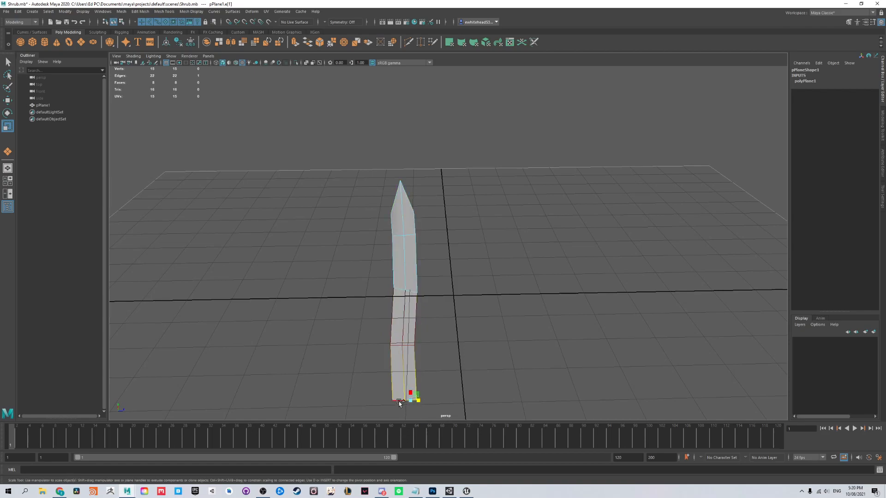
{"action": "left_click_drag", "start_coordinate": [413, 401], "coordinate": [414, 404]}
Duplicate the blade twice and fan the copies out to either side with their bases together
{"action": "mouse_move", "coordinate": [433, 281]}
{"action": "right_mouse_down"}
{"action": "mouse_move", "coordinate": [411, 283]}
{"action": "mouse_move", "coordinate": [475, 271]}
{"action": "mouse_move", "coordinate": [390, 282]}
{"action": "mouse_move", "coordinate": [430, 264]}
{"action": "right_mouse_up"}
{"action": "key", "text": "w"}
{"action": "key", "text": "ctrl+d"}
{"action": "mouse_move", "coordinate": [409, 296]}
{"action": "left_mouse_down"}
{"action": "mouse_move", "coordinate": [437, 293]}
{"action": "mouse_move", "coordinate": [398, 295]}
{"action": "mouse_move", "coordinate": [392, 286]}
{"action": "left_mouse_up"}
{"action": "key", "text": "e"}
{"action": "key", "text": "w"}
{"action": "key", "text": "e"}
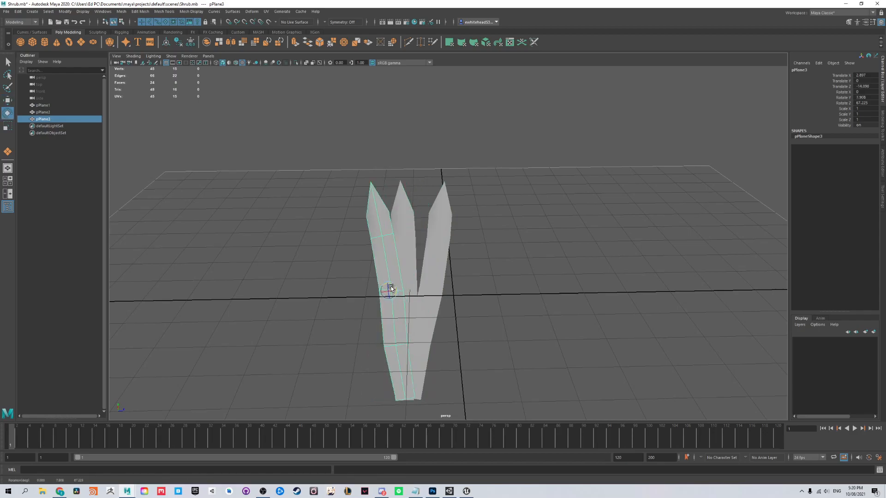
Rotate all three blades to stand at about 89 degrees on Z and lift them to about 25.5 units on Y
{"action": "left_click", "coordinate": [374, 348]}
{"action": "mouse_move", "coordinate": [373, 348]}
{"action": "left_mouse_down", "text": "alt"}
{"action": "mouse_move", "coordinate": [601, 342]}
{"action": "mouse_move", "coordinate": [564, 317]}
{"action": "mouse_move", "coordinate": [511, 340]}
{"action": "mouse_move", "coordinate": [376, 309]}
{"action": "mouse_move", "coordinate": [430, 286]}
{"action": "mouse_move", "coordinate": [494, 277]}
{"action": "mouse_move", "coordinate": [358, 289]}
{"action": "mouse_move", "coordinate": [454, 294]}
{"action": "mouse_move", "coordinate": [404, 298]}
{"action": "mouse_move", "coordinate": [466, 307]}
{"action": "left_mouse_up", "text": "alt"}
{"action": "key", "text": "ctrl+z"}
{"action": "key", "text": "ctrl+z"}
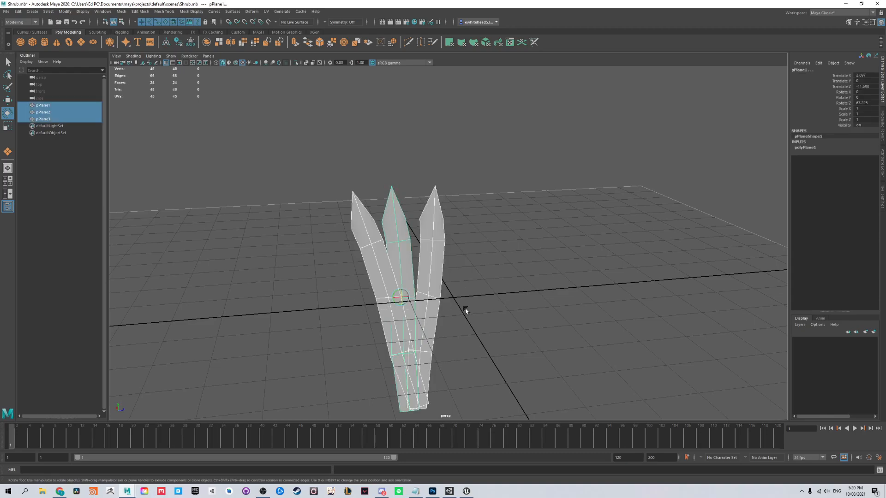
{"action": "left_click_drag", "start_coordinate": [401, 297], "coordinate": [507, 303]}
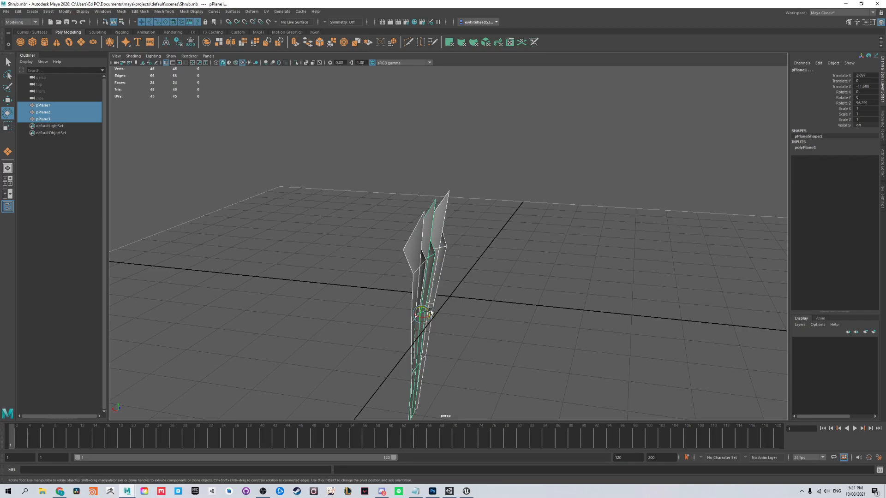
{"action": "left_click_drag", "start_coordinate": [432, 312], "coordinate": [425, 186]}
{"action": "key", "text": "w"}
{"action": "left_click_drag", "start_coordinate": [499, 239], "coordinate": [402, 233], "text": "alt"}
{"action": "left_click", "coordinate": [466, 230]}
{"action": "left_click_drag", "start_coordinate": [466, 230], "coordinate": [430, 210], "text": "alt"}
{"action": "middle_click_drag", "start_coordinate": [443, 187], "coordinate": [471, 281], "text": "alt"}
Delete all three grass blades from the scene
{"action": "left_click", "coordinate": [427, 221]}
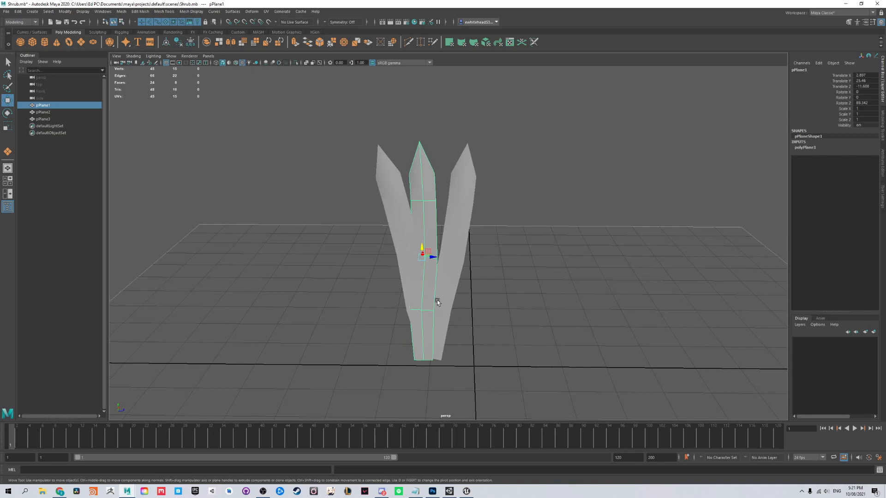
{"action": "left_click", "coordinate": [446, 340]}
{"action": "left_click", "coordinate": [431, 188]}
{"action": "left_click", "coordinate": [387, 206]}
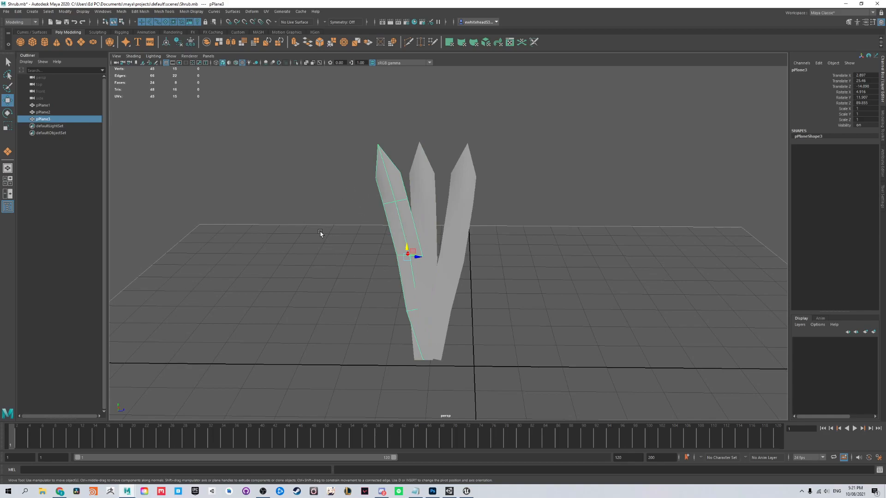
{"action": "left_click", "coordinate": [489, 297]}
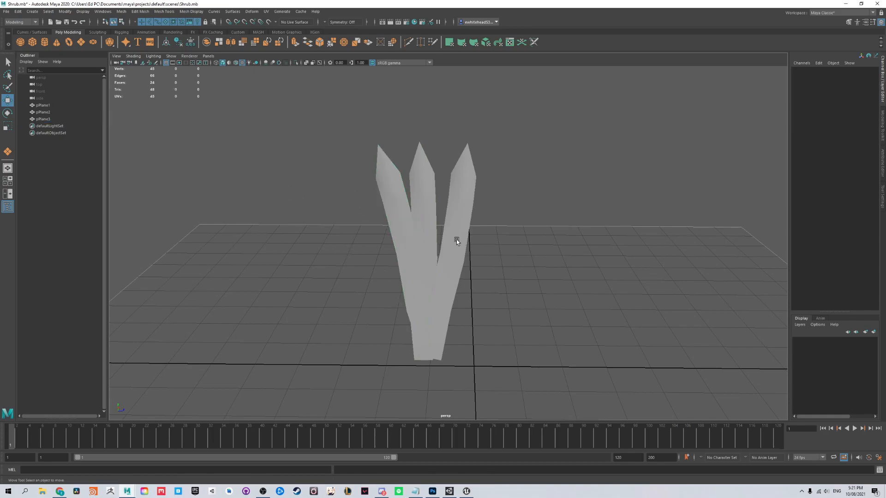
{"action": "left_click_drag", "start_coordinate": [424, 287], "coordinate": [516, 287]}
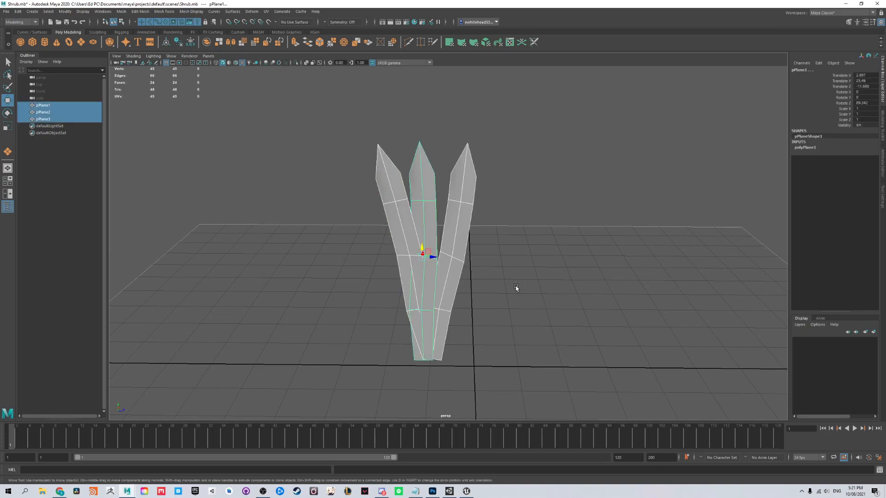
{"action": "key", "text": "Delete"}
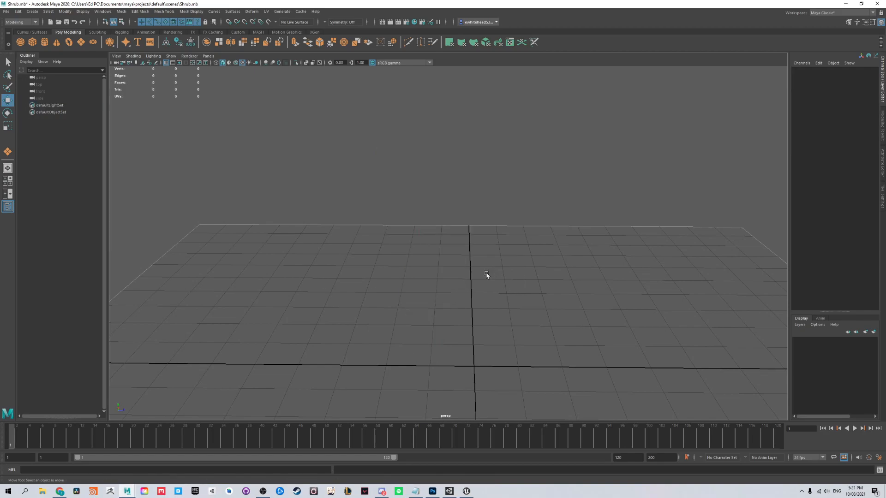
Draw a new polygon plane on the grid and set its width and height to 50
{"action": "left_click", "coordinate": [80, 42]}
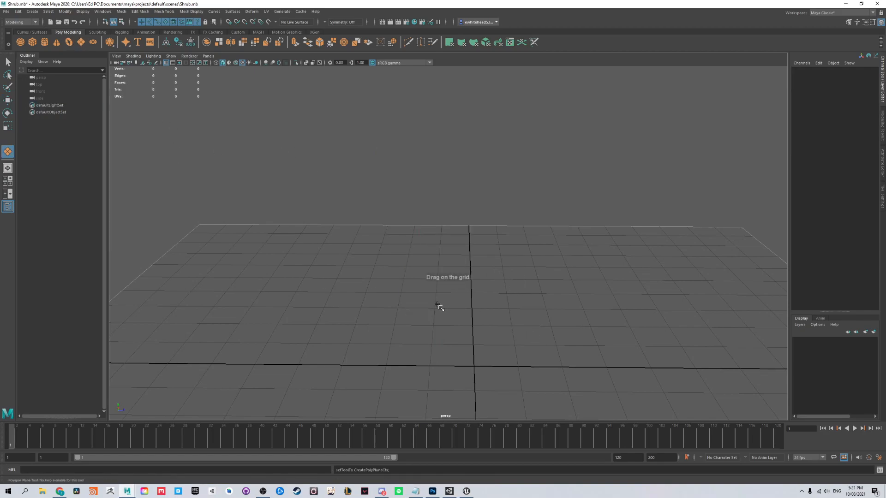
{"action": "left_click_drag", "start_coordinate": [403, 312], "coordinate": [578, 419]}
{"action": "scroll", "coordinate": [577, 344], "scroll_direction": "down", "scroll_amount": 2}
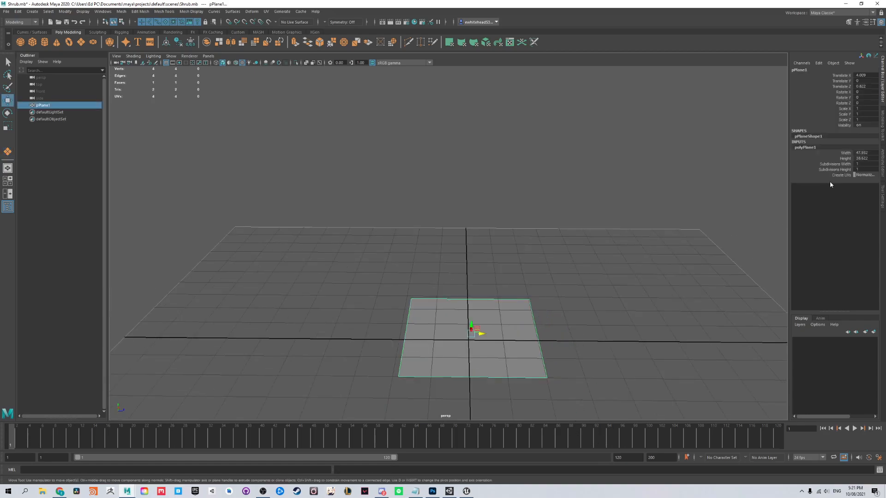
{"action": "double_click", "coordinate": [867, 152]}
{"action": "type", "text": "50"}
{"action": "key", "text": "Tab"}
{"action": "type", "text": "50"}
{"action": "key", "text": "Return"}
Centre the plane on the grid by setting Translate X and Translate Z to 0
{"action": "left_click", "coordinate": [861, 75]}
{"action": "double_click", "coordinate": [867, 75]}
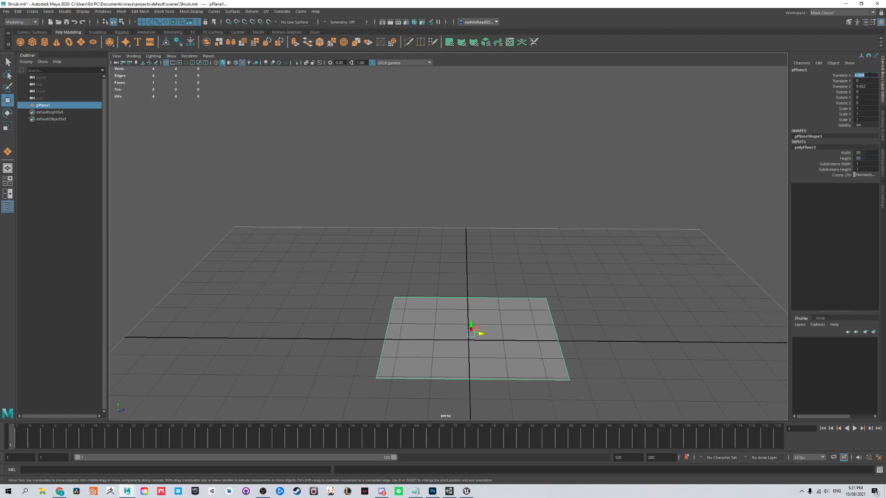
{"action": "type", "text": "0"}
{"action": "key", "text": "Return"}
{"action": "left_click", "coordinate": [864, 86]}
{"action": "type", "text": "0"}
{"action": "key", "text": "Return"}
Divide the plane into two subdivisions in both width and height
{"action": "double_click", "coordinate": [866, 164]}
{"action": "double_click", "coordinate": [858, 169]}
{"action": "key", "text": "Return"}
{"action": "left_click", "coordinate": [613, 241]}
Raise the plane's centre vertex slightly above the grid
{"action": "left_click", "coordinate": [528, 324]}
{"action": "left_click_drag", "start_coordinate": [528, 325], "coordinate": [540, 281], "text": "alt"}
{"action": "scroll", "coordinate": [540, 280], "scroll_direction": "up", "scroll_amount": 2}
{"action": "middle_click_drag", "start_coordinate": [508, 277], "coordinate": [379, 107], "text": "alt"}
{"action": "right_click_drag", "start_coordinate": [383, 148], "coordinate": [352, 147]}
{"action": "left_click", "coordinate": [365, 189]}
{"action": "left_click_drag", "start_coordinate": [366, 189], "coordinate": [390, 164]}
Move the plane's corner vertices slightly up or down for an uneven surface, and return to object selection
{"action": "left_click", "coordinate": [518, 173]}
{"action": "left_click", "coordinate": [510, 169]}
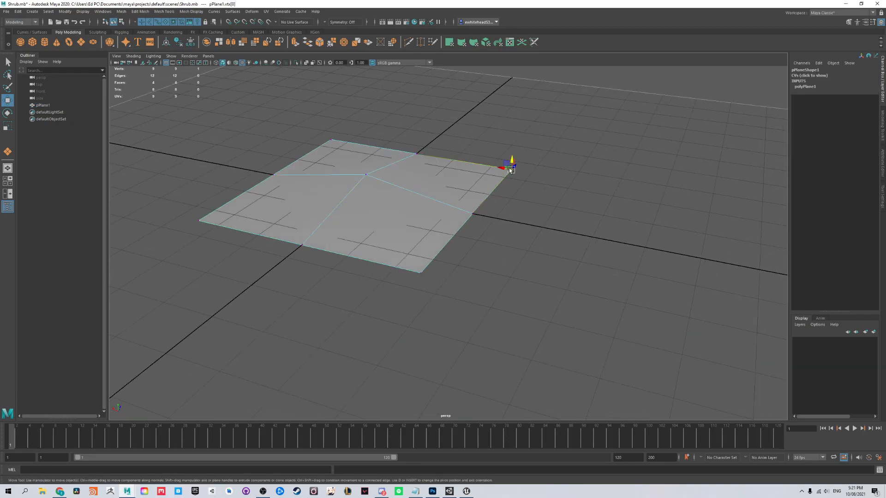
{"action": "left_click_drag", "start_coordinate": [512, 162], "coordinate": [511, 167]}
{"action": "left_click", "coordinate": [319, 142]}
{"action": "left_click", "coordinate": [329, 143]}
{"action": "left_click_drag", "start_coordinate": [328, 129], "coordinate": [328, 125]}
{"action": "left_click", "coordinate": [229, 216]}
{"action": "left_click_drag", "start_coordinate": [199, 210], "coordinate": [195, 211]}
{"action": "left_click", "coordinate": [421, 272]}
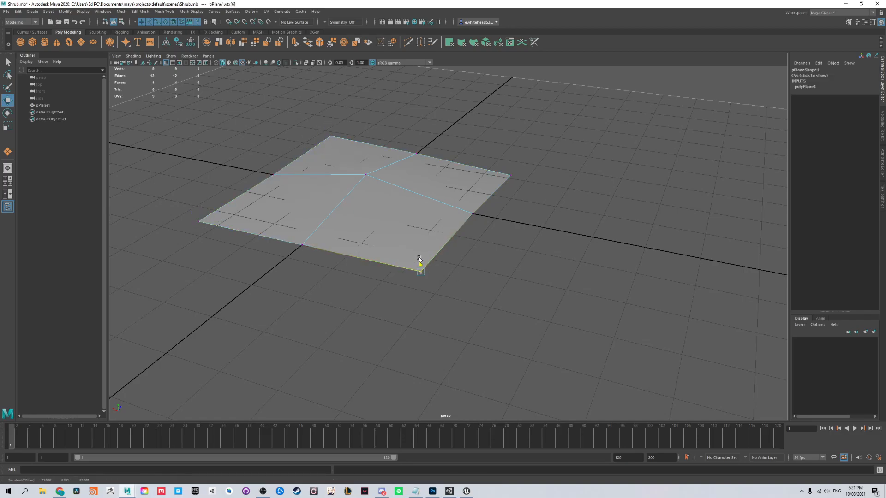
{"action": "left_click_drag", "start_coordinate": [488, 231], "coordinate": [364, 290], "text": "alt"}
{"action": "key", "text": "F8"}
{"action": "left_click", "coordinate": [467, 201]}
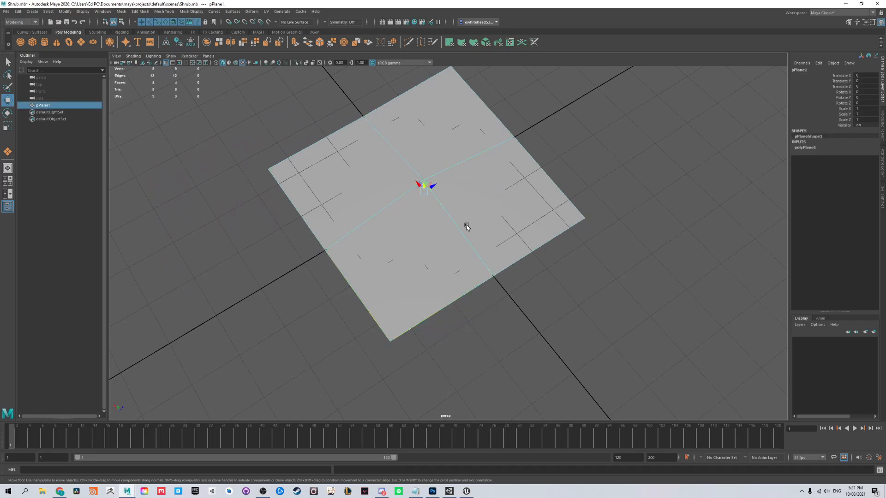
{"action": "left_click_drag", "start_coordinate": [398, 184], "coordinate": [514, 264], "text": "alt"}
{"action": "mouse_move", "coordinate": [444, 234]}
{"action": "left_mouse_down", "text": "alt"}
{"action": "mouse_move", "coordinate": [492, 236]}
{"action": "mouse_move", "coordinate": [467, 211]}
{"action": "mouse_move", "coordinate": [477, 227]}
{"action": "mouse_move", "coordinate": [436, 232]}
{"action": "mouse_move", "coordinate": [439, 223]}
{"action": "left_mouse_up", "text": "alt"}
{"action": "key", "text": "e"}
{"action": "key", "text": "Delete"}
{"action": "left_click", "coordinate": [464, 256]}
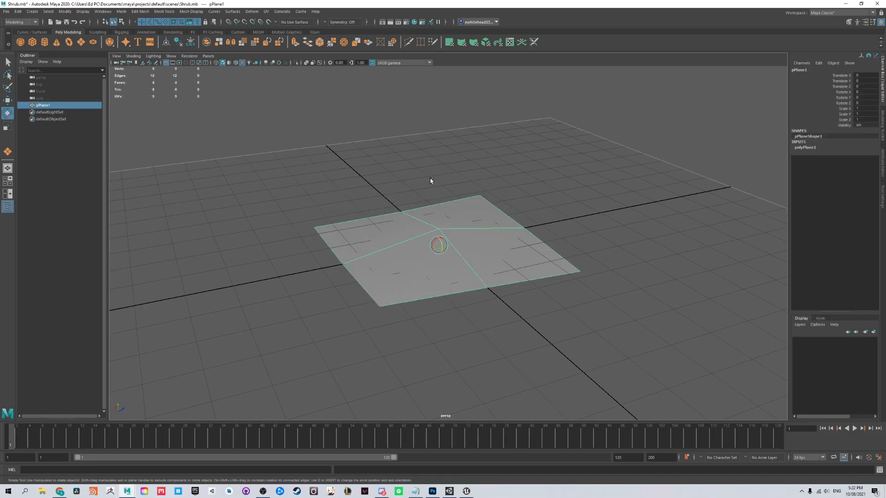
{"action": "key", "text": "w"}
{"action": "scroll", "coordinate": [551, 236], "scroll_direction": "up", "scroll_amount": 2}
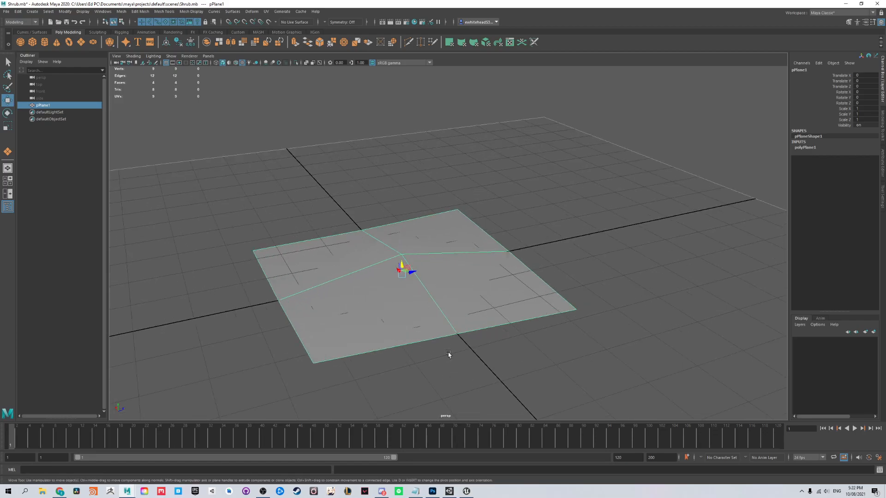
Switch to Photoshop and create a new 1024 x 1024 pixel document with a white background
{"action": "left_click", "coordinate": [432, 491]}
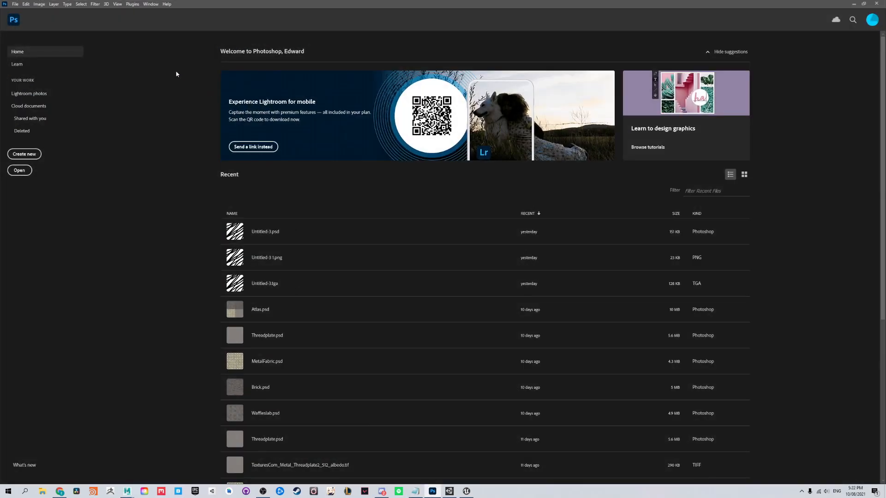
{"action": "left_click", "coordinate": [16, 4]}
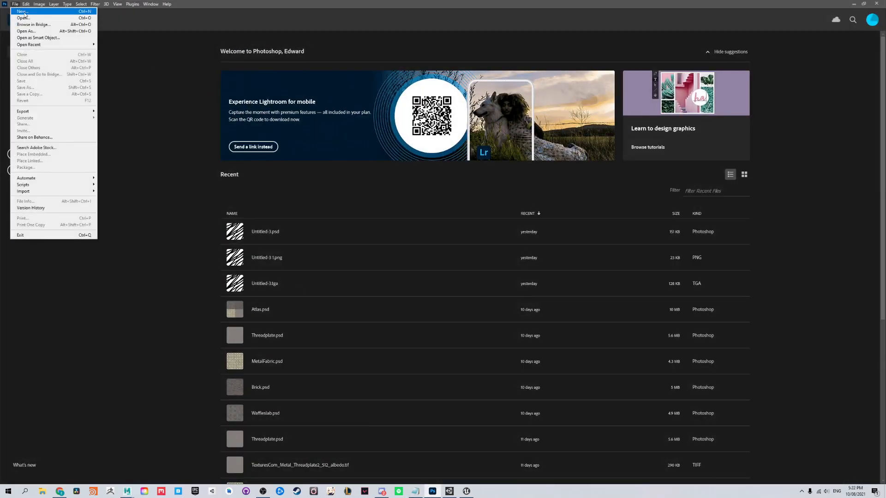
{"action": "left_click", "coordinate": [28, 12]}
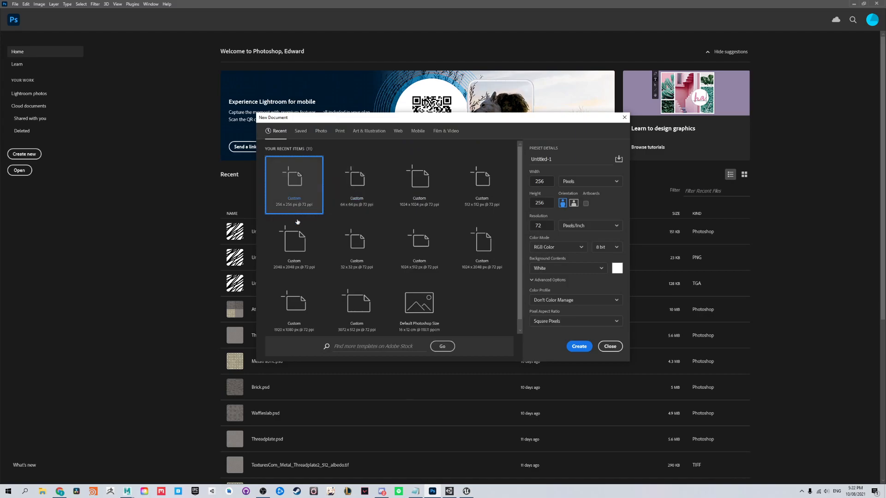
{"action": "left_click_drag", "start_coordinate": [545, 181], "coordinate": [522, 203]}
{"action": "type", "text": "102"}
{"action": "type", "text": "102"}
{"action": "type", "text": "4"}
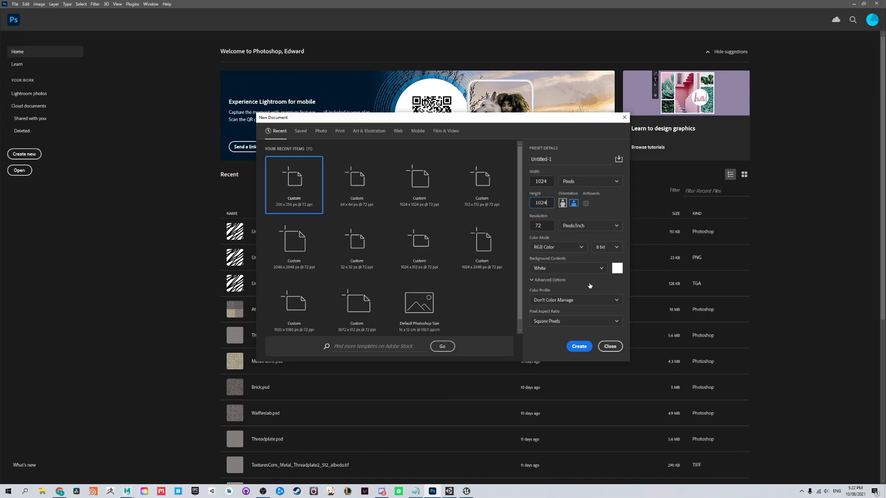
{"action": "left_click", "coordinate": [579, 346]}
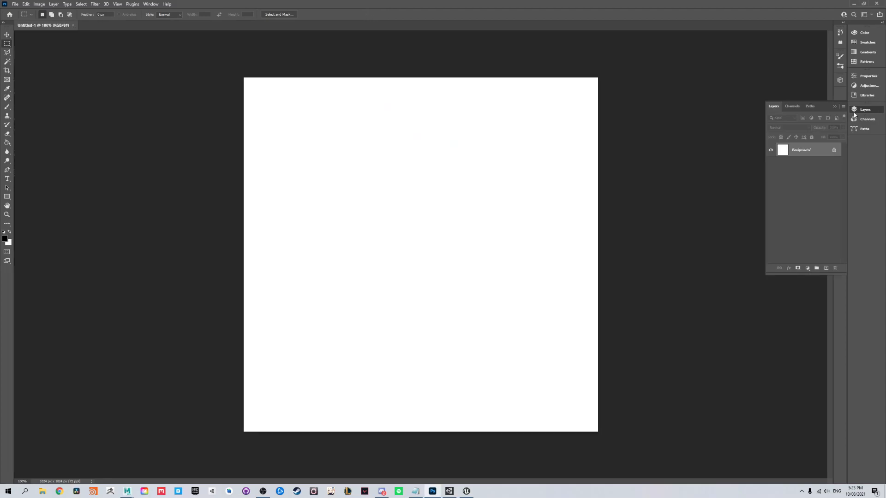
Create a second new document measuring 256 x 256 pixels with a white background
{"action": "left_click", "coordinate": [14, 4]}
{"action": "left_click", "coordinate": [21, 11]}
{"action": "left_click", "coordinate": [543, 183]}
{"action": "left_click", "coordinate": [550, 202]}
{"action": "type", "text": "256"}
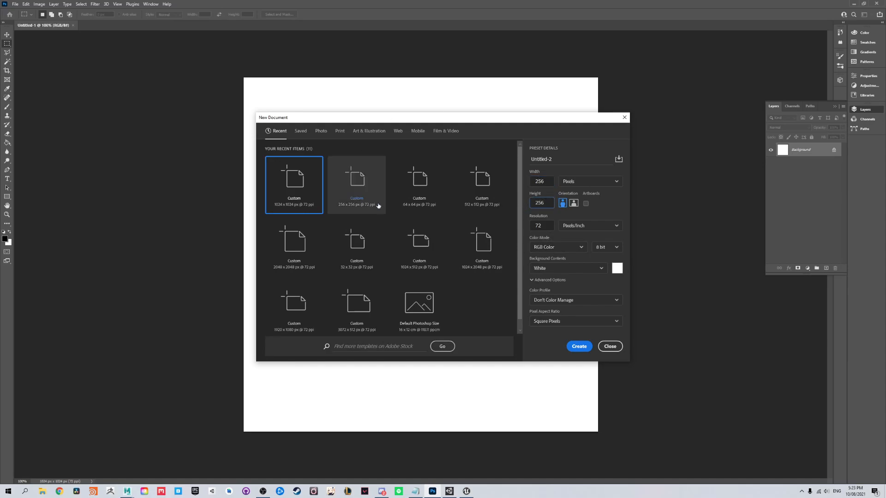
{"action": "left_click", "coordinate": [579, 346]}
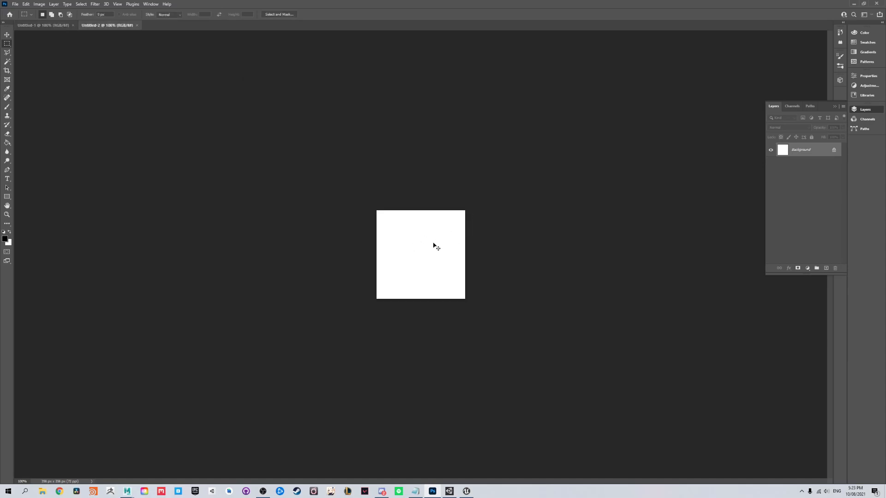
Paint a black leaf outline diagonally across the 256-pixel canvas with the Brush tool, including a short stem at its lower end
{"action": "scroll", "coordinate": [430, 245], "scroll_direction": "up", "scroll_amount": 5, "text": "alt"}
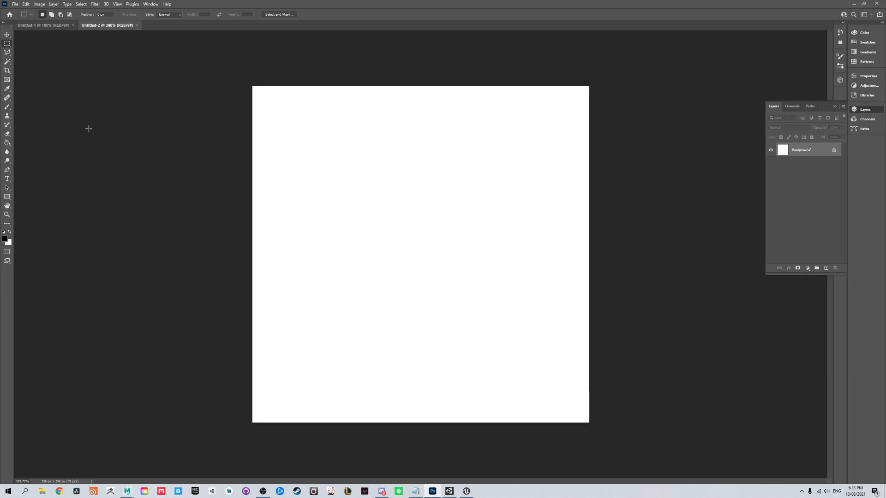
{"action": "left_click", "coordinate": [2, 106]}
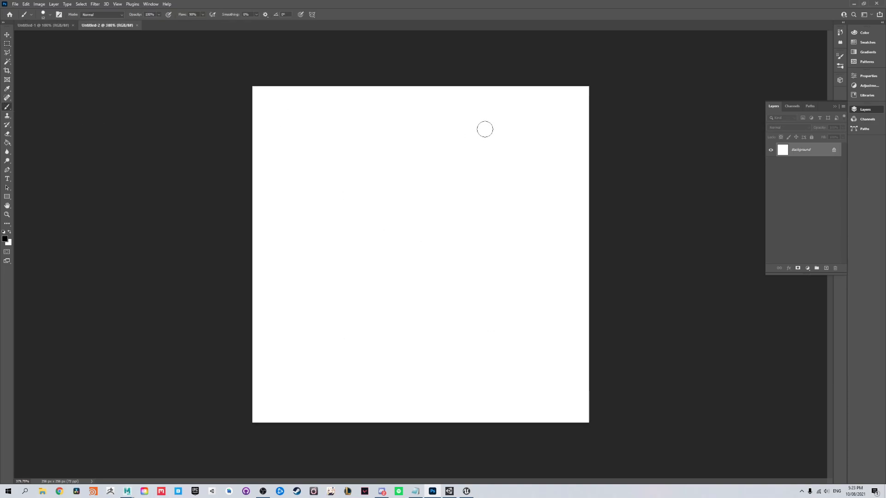
{"action": "mouse_move", "coordinate": [522, 124]}
{"action": "left_mouse_down"}
{"action": "mouse_move", "coordinate": [458, 144]}
{"action": "mouse_move", "coordinate": [385, 194]}
{"action": "mouse_move", "coordinate": [321, 260]}
{"action": "mouse_move", "coordinate": [307, 329]}
{"action": "mouse_move", "coordinate": [343, 367]}
{"action": "mouse_move", "coordinate": [383, 371]}
{"action": "mouse_move", "coordinate": [440, 342]}
{"action": "mouse_move", "coordinate": [503, 162]}
{"action": "mouse_move", "coordinate": [527, 124]}
{"action": "mouse_move", "coordinate": [474, 151]}
{"action": "left_mouse_up"}
{"action": "left_click_drag", "start_coordinate": [324, 365], "coordinate": [291, 396]}
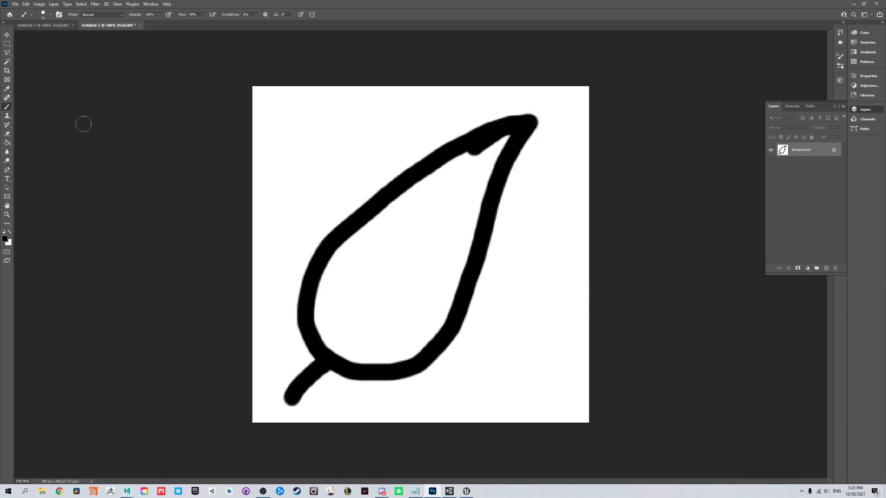
Fill the inside of the leaf outline with black and paint over the thin gaps along its inner edge
{"action": "left_click", "coordinate": [7, 142]}
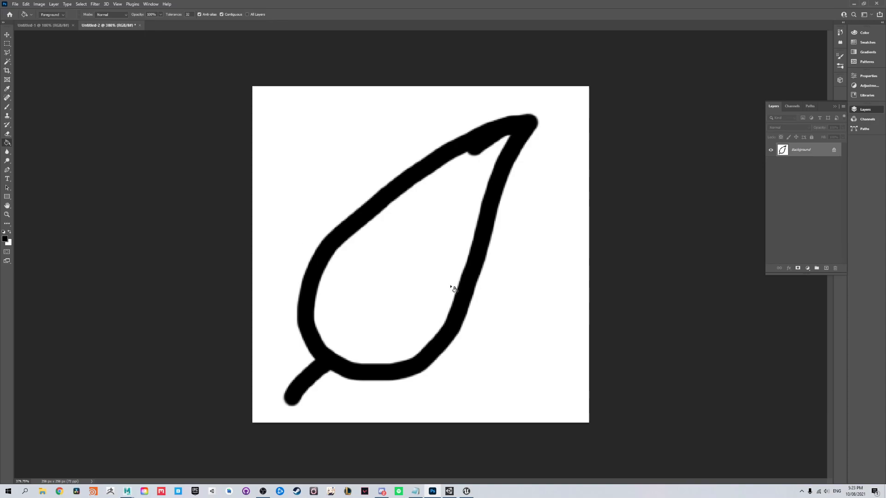
{"action": "left_click", "coordinate": [457, 288]}
{"action": "left_click", "coordinate": [8, 107]}
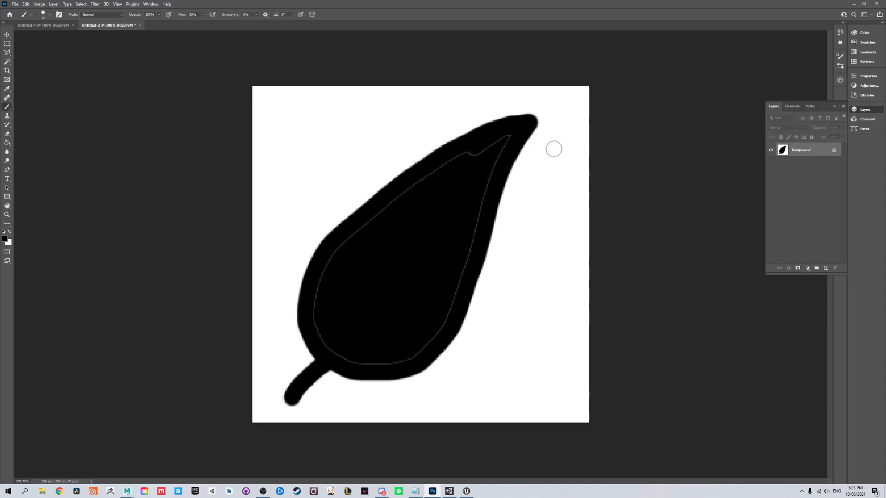
{"action": "mouse_move", "coordinate": [508, 138]}
{"action": "left_mouse_down"}
{"action": "mouse_move", "coordinate": [441, 166]}
{"action": "mouse_move", "coordinate": [326, 261]}
{"action": "mouse_move", "coordinate": [313, 319]}
{"action": "mouse_move", "coordinate": [347, 359]}
{"action": "mouse_move", "coordinate": [404, 363]}
{"action": "mouse_move", "coordinate": [446, 316]}
{"action": "mouse_move", "coordinate": [503, 152]}
{"action": "left_mouse_up"}
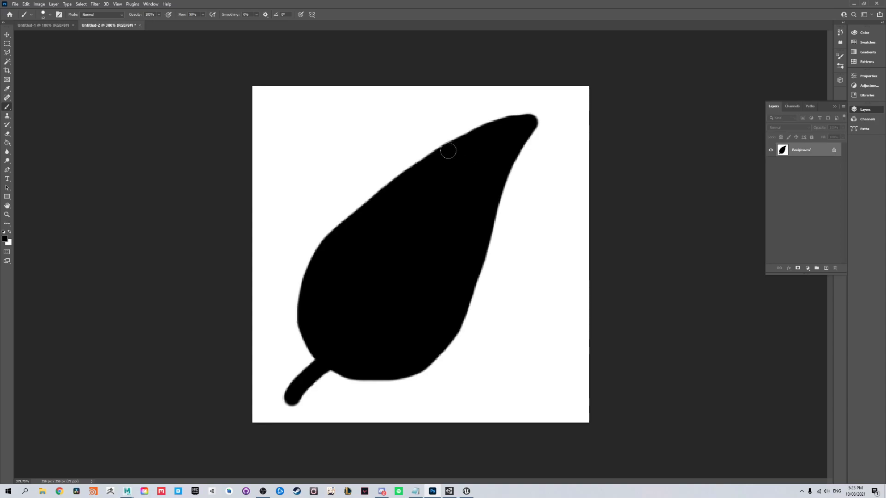
Define the black leaf shape as a brush preset named Leaf2
{"action": "left_click", "coordinate": [16, 5]}
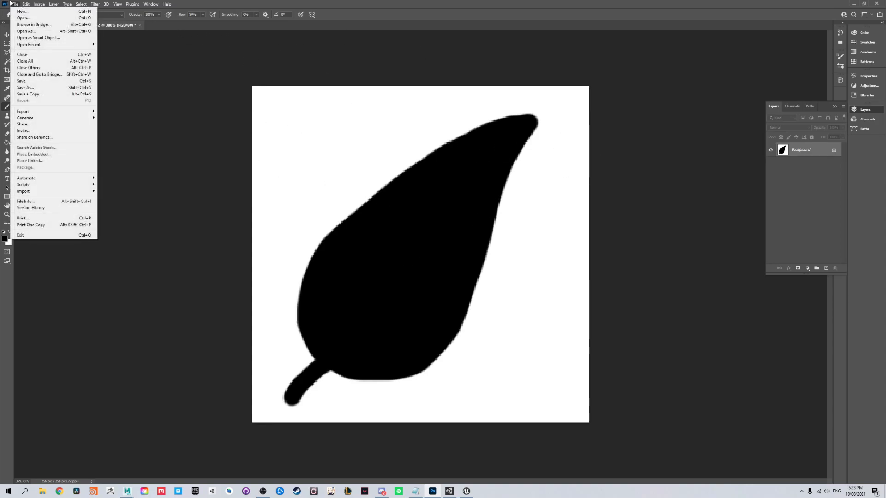
{"action": "mouse_move", "coordinate": [25, 5]}
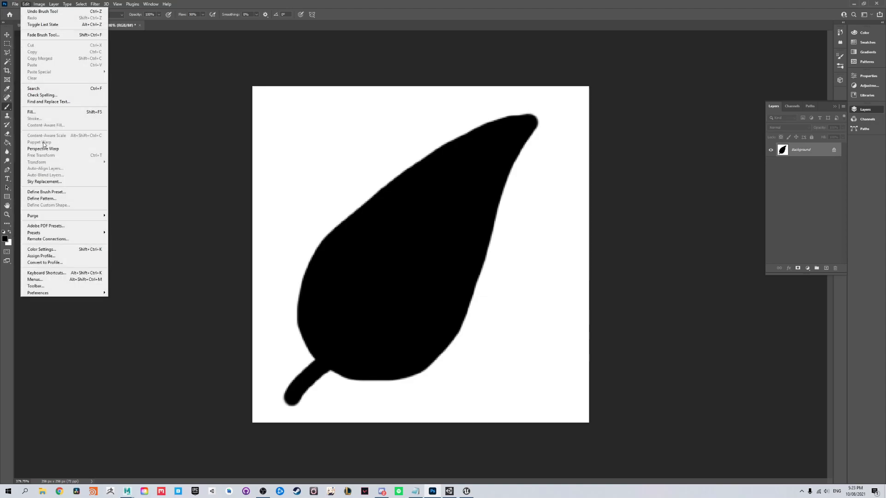
{"action": "left_click", "coordinate": [59, 192]}
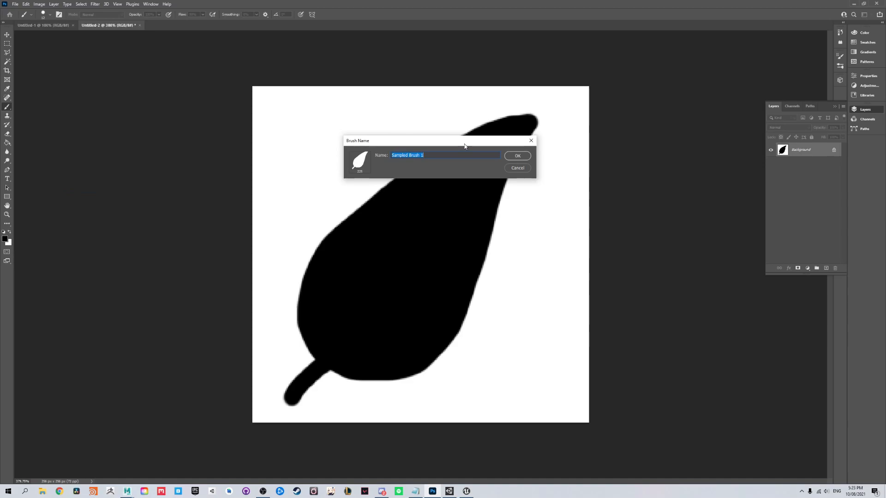
{"action": "type", "text": "Leaf2"}
{"action": "key", "text": "Return"}
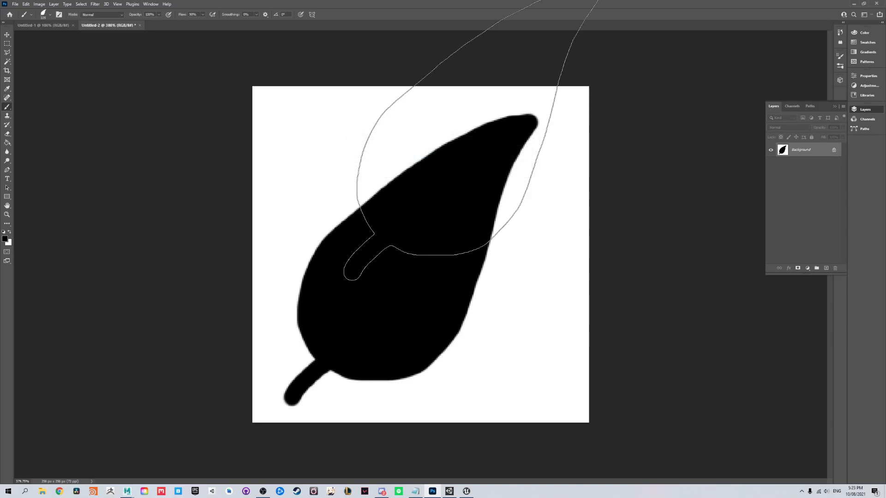
Return to the 1024-pixel document and check the leaf brush in the brush presets
{"action": "left_click", "coordinate": [38, 25]}
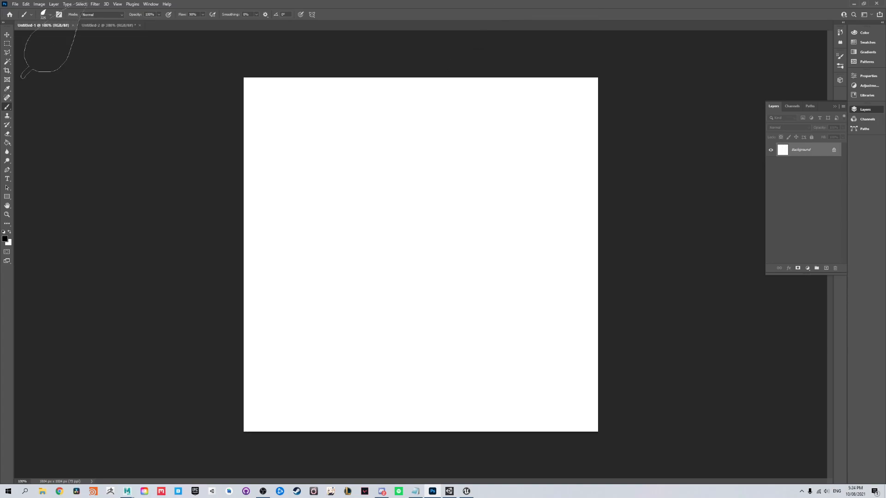
{"action": "left_click", "coordinate": [42, 15]}
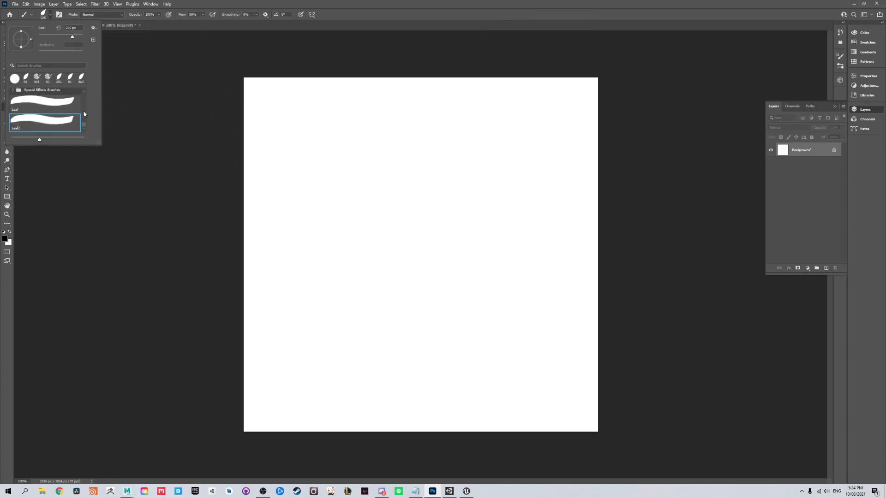
{"action": "left_click", "coordinate": [487, 2]}
Try two test strokes with the leaf brush on the blank canvas and undo them
{"action": "mouse_move", "coordinate": [400, 200]}
{"action": "left_mouse_down"}
{"action": "mouse_move", "coordinate": [436, 217]}
{"action": "mouse_move", "coordinate": [414, 313]}
{"action": "mouse_move", "coordinate": [336, 221]}
{"action": "mouse_move", "coordinate": [346, 320]}
{"action": "mouse_move", "coordinate": [444, 296]}
{"action": "mouse_move", "coordinate": [498, 233]}
{"action": "mouse_move", "coordinate": [499, 293]}
{"action": "left_mouse_up"}
{"action": "key", "text": "ctrl+z"}
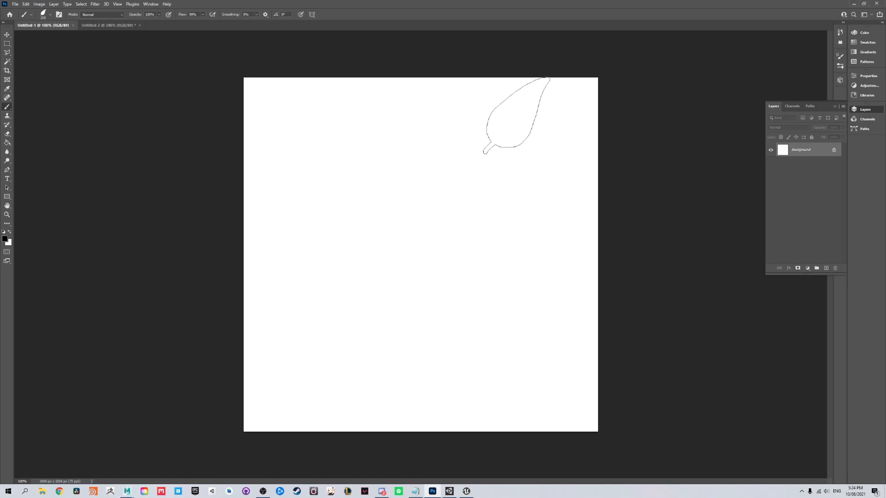
{"action": "left_click_drag", "start_coordinate": [422, 188], "coordinate": [482, 196]}
{"action": "key", "text": "ctrl+z"}
Open the brush settings and enable Scattering on both axes with a scatter amount of about 98%
{"action": "left_click", "coordinate": [841, 58]}
{"action": "left_click", "coordinate": [151, 4]}
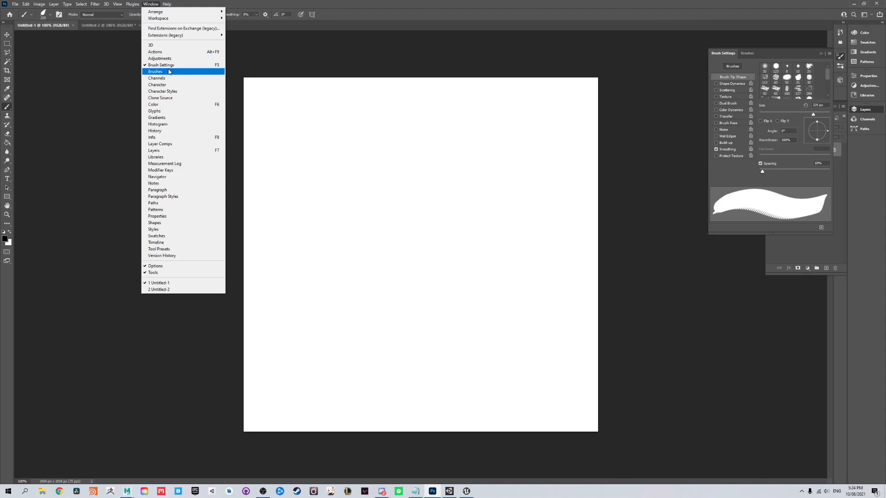
{"action": "left_click", "coordinate": [574, 1]}
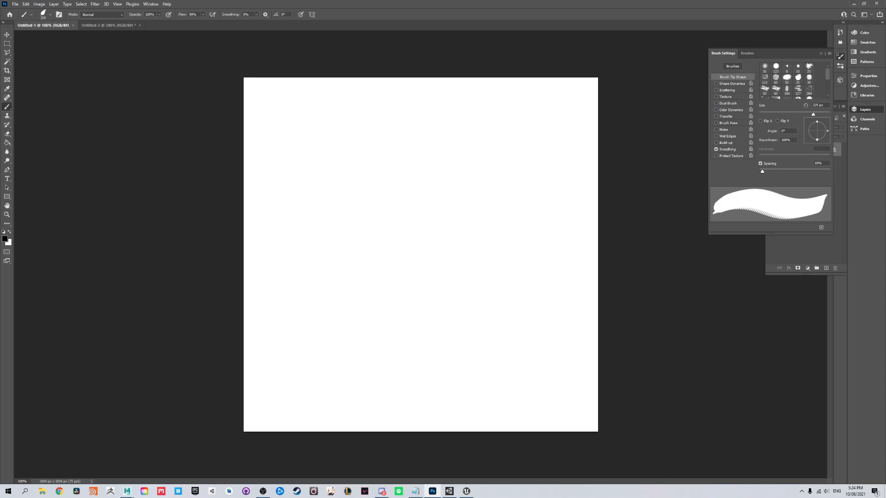
{"action": "left_click", "coordinate": [732, 90]}
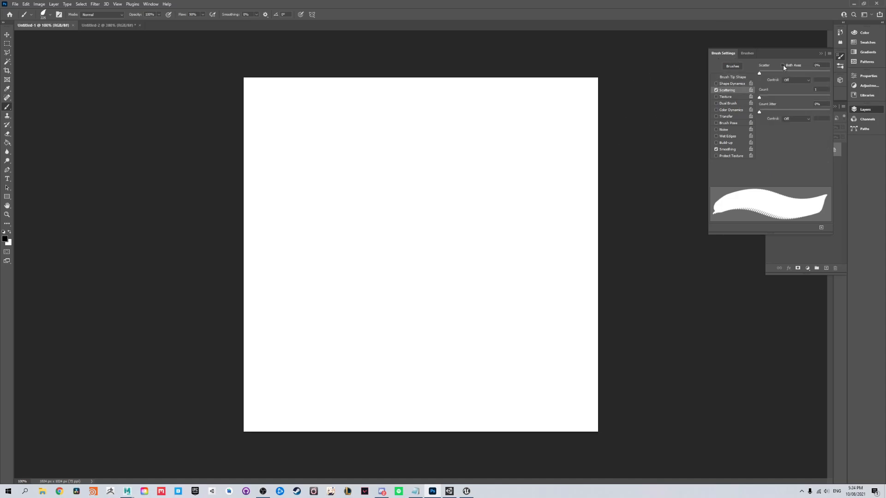
{"action": "left_click_drag", "start_coordinate": [760, 72], "coordinate": [766, 75]}
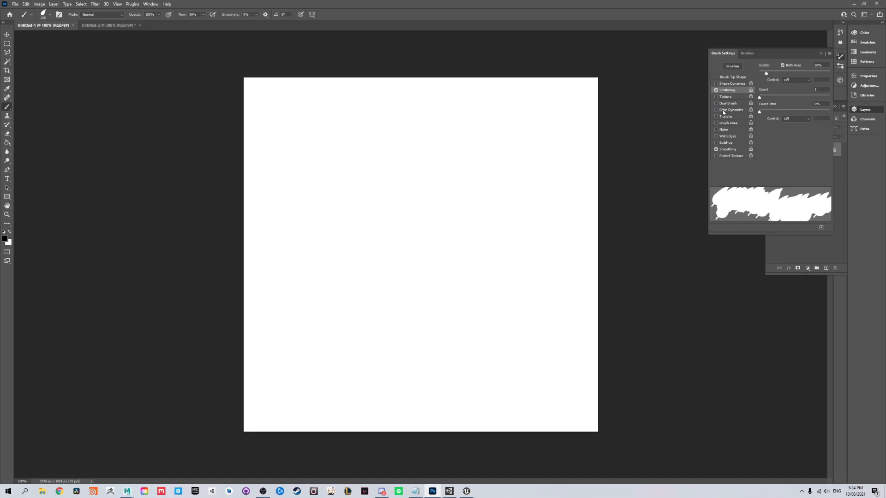
Enable Color Dynamics with 10% hue, saturation and brightness jitter, test the brush in black and remove the test painting
{"action": "left_click", "coordinate": [722, 111]}
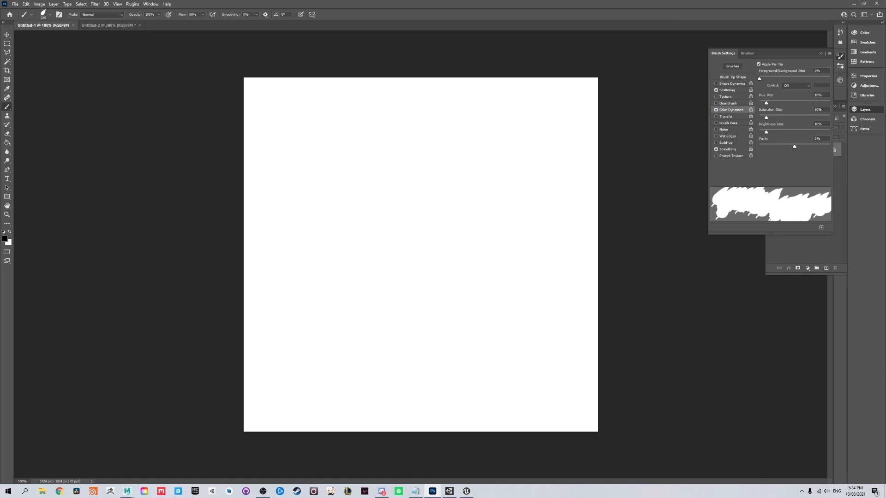
{"action": "mouse_move", "coordinate": [356, 178]}
{"action": "left_mouse_down"}
{"action": "mouse_move", "coordinate": [420, 276]}
{"action": "mouse_move", "coordinate": [507, 196]}
{"action": "mouse_move", "coordinate": [369, 152]}
{"action": "mouse_move", "coordinate": [356, 317]}
{"action": "mouse_move", "coordinate": [510, 267]}
{"action": "mouse_move", "coordinate": [375, 272]}
{"action": "left_mouse_up"}
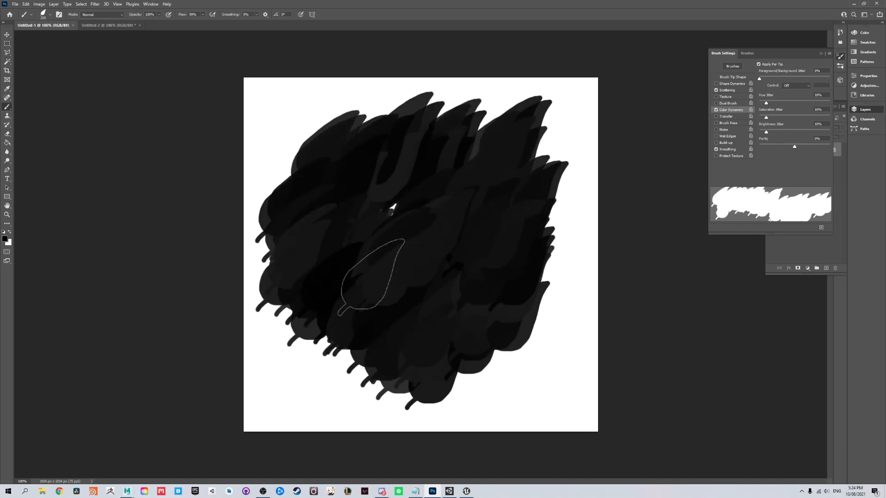
{"action": "key", "text": "Delete"}
Set the foreground color to green 00ac1c, test the scattered leaf brush across the canvas and undo the test stroke
{"action": "left_click", "coordinate": [5, 238]}
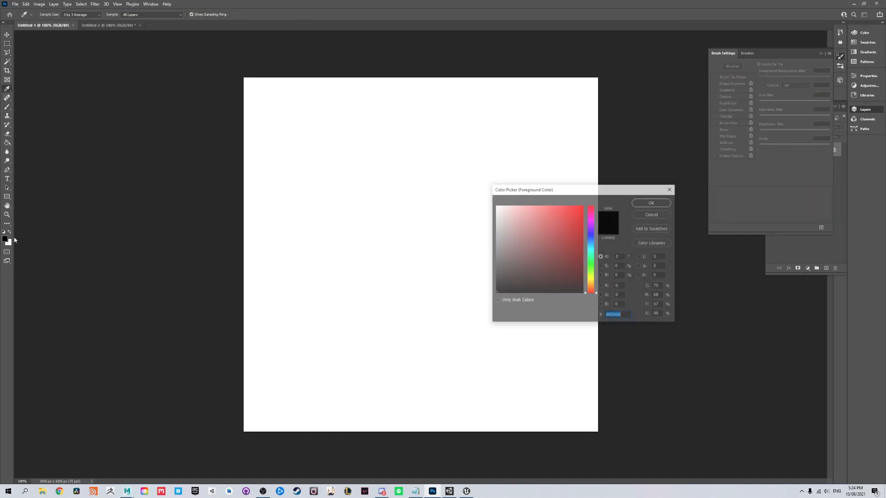
{"action": "left_click", "coordinate": [594, 262]}
{"action": "left_click", "coordinate": [582, 234]}
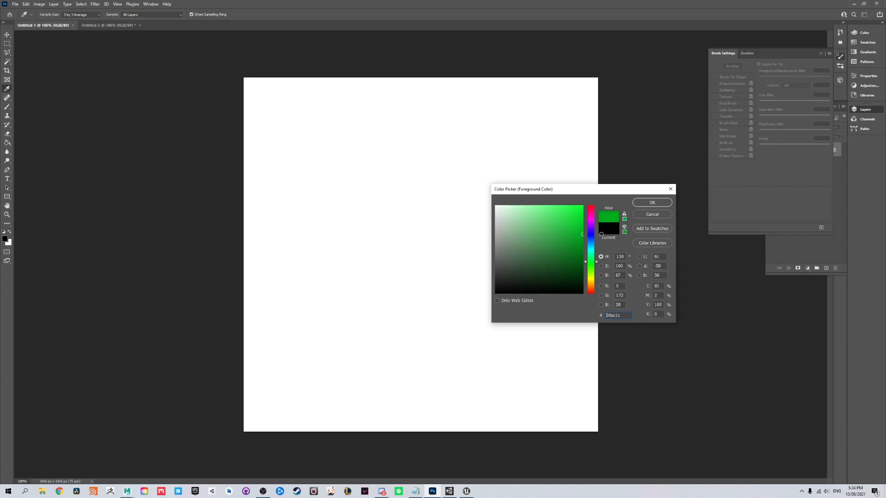
{"action": "left_click", "coordinate": [650, 202]}
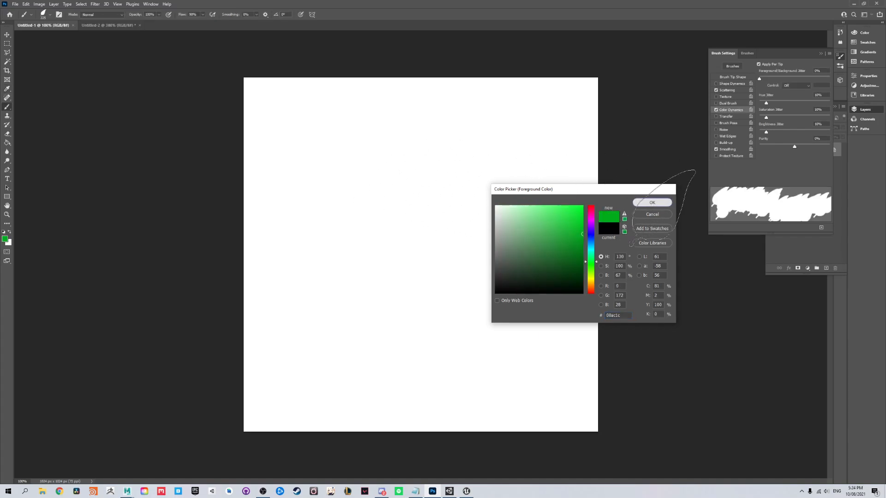
{"action": "mouse_move", "coordinate": [374, 206]}
{"action": "left_mouse_down"}
{"action": "mouse_move", "coordinate": [412, 289]}
{"action": "mouse_move", "coordinate": [404, 85]}
{"action": "mouse_move", "coordinate": [297, 326]}
{"action": "mouse_move", "coordinate": [530, 262]}
{"action": "left_mouse_up"}
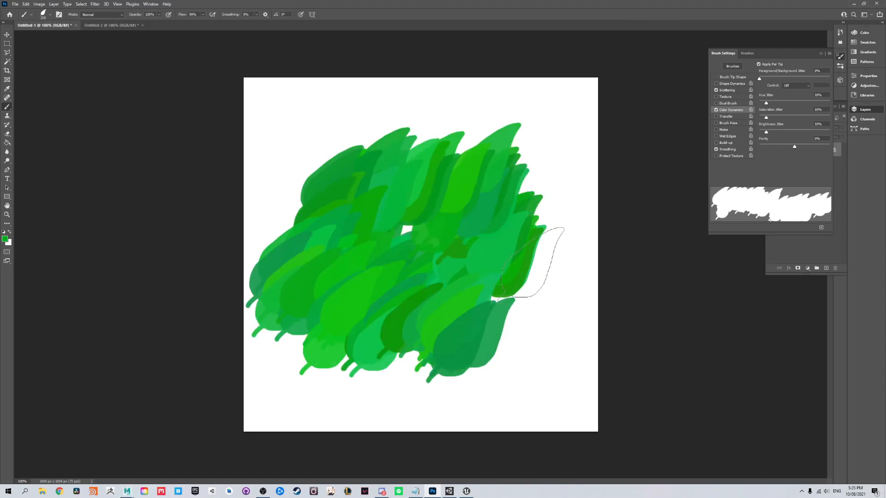
{"action": "key", "text": "ctrl+z"}
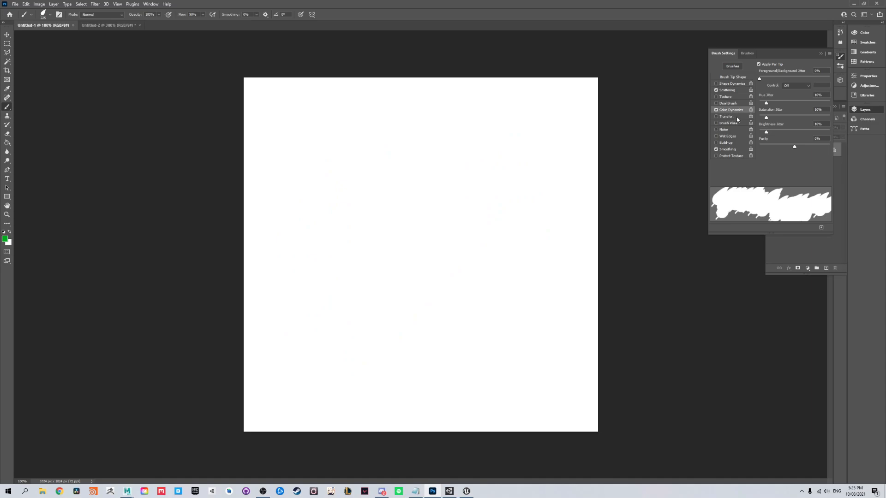
Enable Shape Dynamics for the leaf brush with a size jitter of 10% and an angle jitter of 100%
{"action": "left_click", "coordinate": [734, 91]}
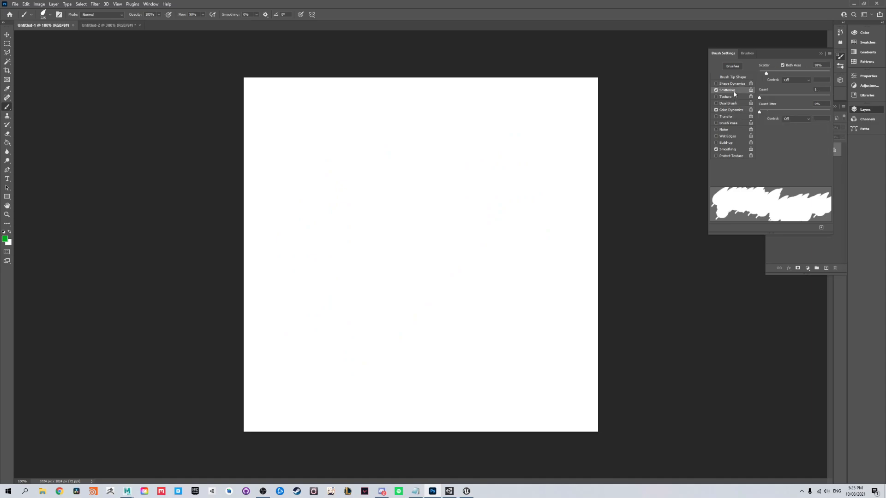
{"action": "left_click", "coordinate": [730, 84]}
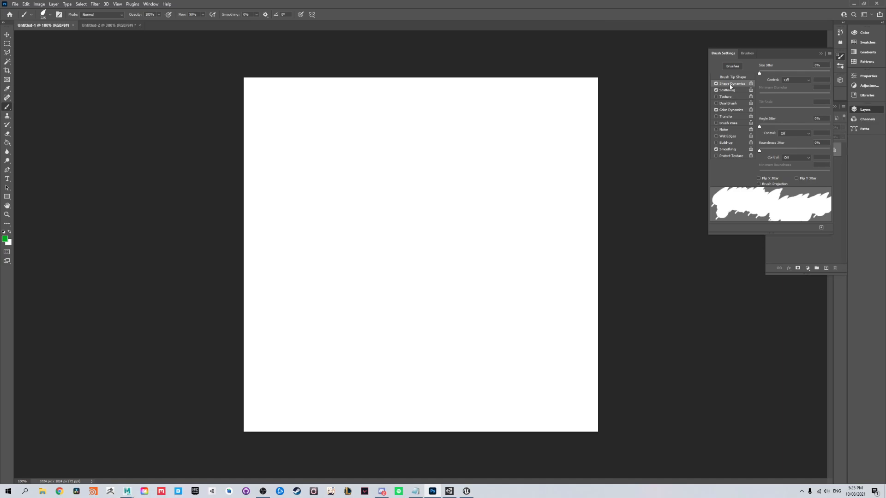
{"action": "left_click_drag", "start_coordinate": [760, 72], "coordinate": [766, 76]}
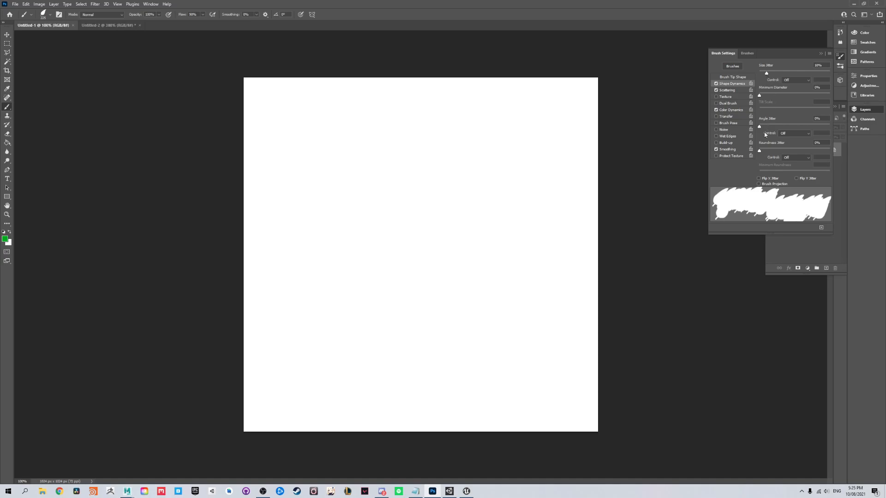
{"action": "left_click_drag", "start_coordinate": [761, 129], "coordinate": [834, 137]}
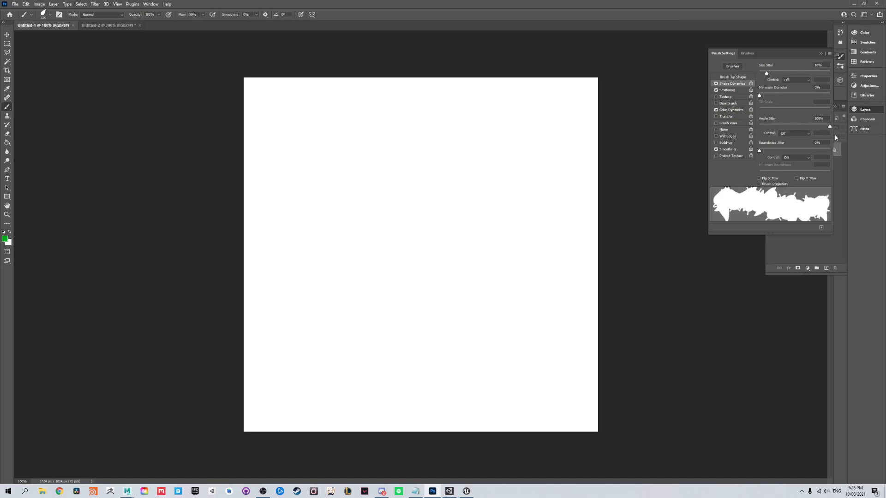
Reduce the leaf brush size, test it with strokes across the canvas and undo the test strokes
{"action": "mouse_move", "coordinate": [388, 224]}
{"action": "left_mouse_down"}
{"action": "mouse_move", "coordinate": [497, 246]}
{"action": "mouse_move", "coordinate": [415, 222]}
{"action": "mouse_move", "coordinate": [518, 247]}
{"action": "mouse_move", "coordinate": [415, 153]}
{"action": "mouse_move", "coordinate": [452, 369]}
{"action": "left_mouse_up"}
{"action": "key", "text": "ctrl+z"}
{"action": "left_click", "coordinate": [51, 17]}
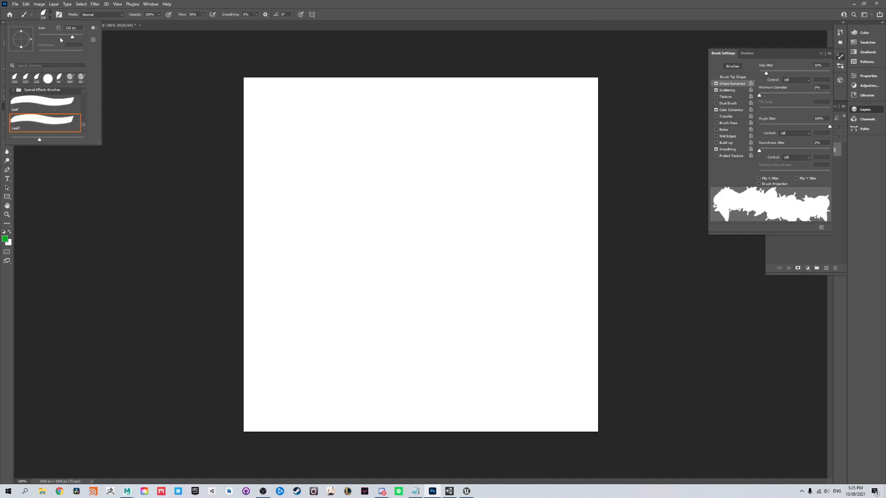
{"action": "mouse_move", "coordinate": [402, 217]}
{"action": "left_mouse_down"}
{"action": "mouse_move", "coordinate": [396, 287]}
{"action": "mouse_move", "coordinate": [425, 257]}
{"action": "mouse_move", "coordinate": [489, 271]}
{"action": "mouse_move", "coordinate": [395, 346]}
{"action": "mouse_move", "coordinate": [435, 158]}
{"action": "mouse_move", "coordinate": [310, 287]}
{"action": "mouse_move", "coordinate": [485, 346]}
{"action": "mouse_move", "coordinate": [529, 191]}
{"action": "mouse_move", "coordinate": [383, 138]}
{"action": "mouse_move", "coordinate": [287, 306]}
{"action": "mouse_move", "coordinate": [297, 326]}
{"action": "left_mouse_up"}
{"action": "key", "text": "ctrl+z"}
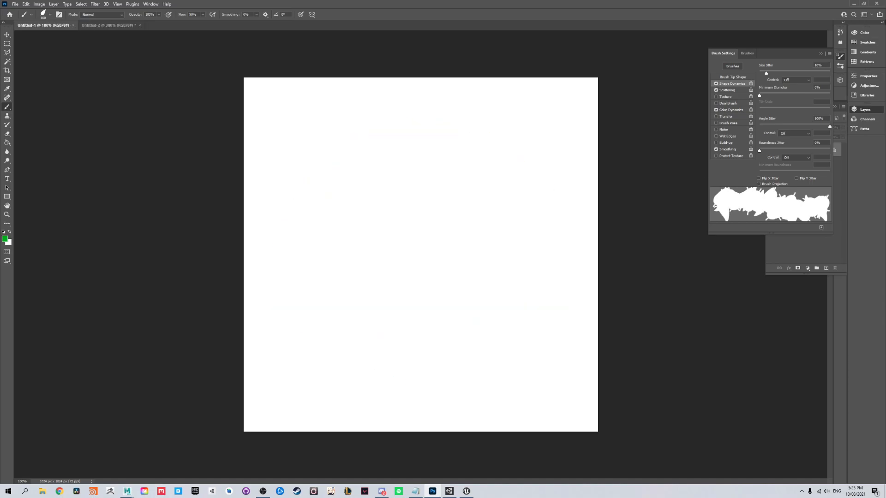
Collapse the brush settings, add a new layer and delete the white background layer
{"action": "left_click", "coordinate": [822, 53]}
{"action": "left_click", "coordinate": [826, 268]}
{"action": "left_click", "coordinate": [801, 164]}
{"action": "key", "text": "Delete"}
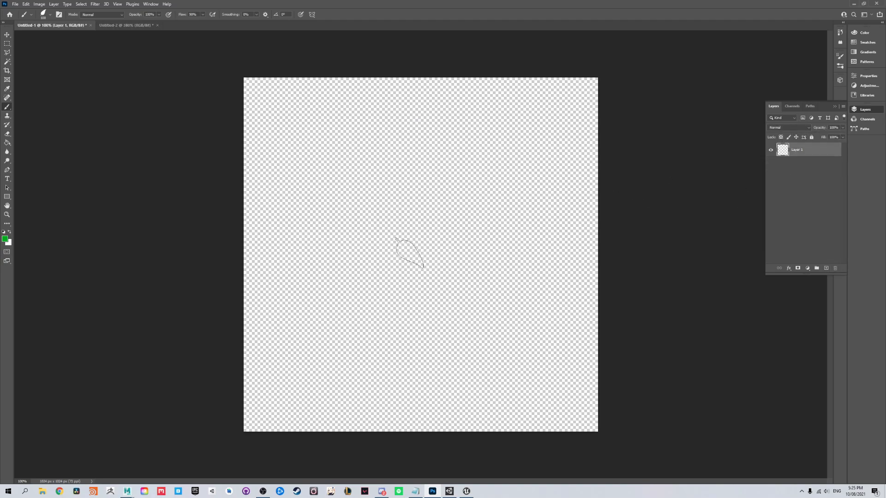
Try painting a large mass of scattered leaves on the transparent canvas, using an additional new layer
{"action": "mouse_move", "coordinate": [411, 249]}
{"action": "left_mouse_down"}
{"action": "mouse_move", "coordinate": [456, 231]}
{"action": "mouse_move", "coordinate": [398, 247]}
{"action": "left_mouse_up"}
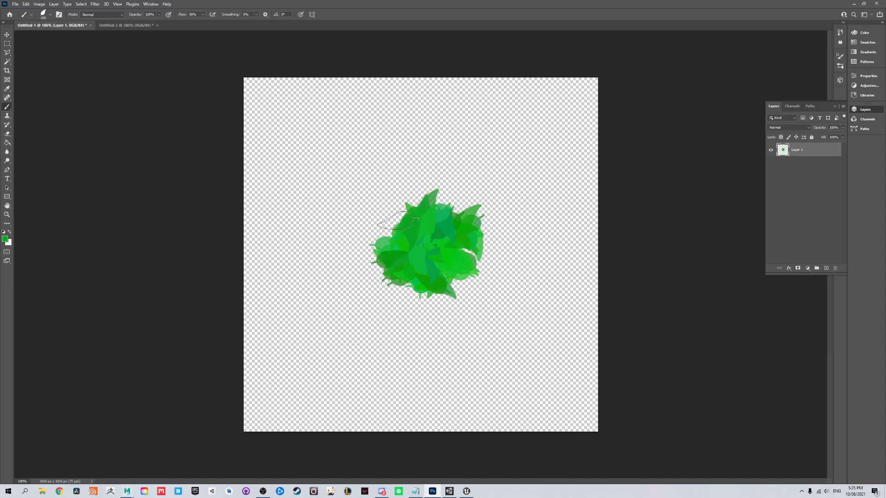
{"action": "key", "text": "ctrl+z"}
{"action": "left_click", "coordinate": [826, 268]}
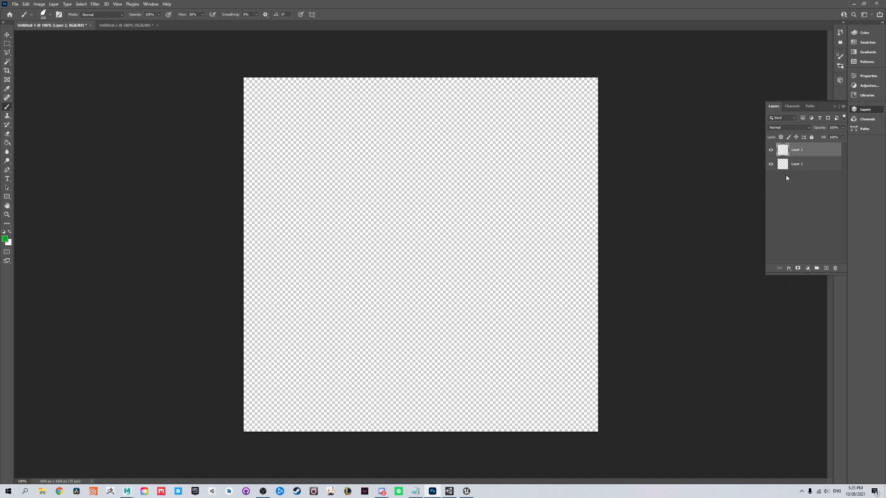
{"action": "mouse_move", "coordinate": [411, 244]}
{"action": "left_mouse_down"}
{"action": "mouse_move", "coordinate": [399, 267]}
{"action": "mouse_move", "coordinate": [418, 222]}
{"action": "mouse_move", "coordinate": [420, 286]}
{"action": "mouse_move", "coordinate": [369, 229]}
{"action": "mouse_move", "coordinate": [415, 314]}
{"action": "mouse_move", "coordinate": [484, 198]}
{"action": "mouse_move", "coordinate": [360, 231]}
{"action": "mouse_move", "coordinate": [462, 295]}
{"action": "mouse_move", "coordinate": [494, 193]}
{"action": "mouse_move", "coordinate": [314, 240]}
{"action": "mouse_move", "coordinate": [406, 350]}
{"action": "mouse_move", "coordinate": [507, 222]}
{"action": "mouse_move", "coordinate": [350, 152]}
{"action": "mouse_move", "coordinate": [295, 323]}
{"action": "mouse_move", "coordinate": [439, 378]}
{"action": "mouse_move", "coordinate": [519, 238]}
{"action": "mouse_move", "coordinate": [498, 176]}
{"action": "mouse_move", "coordinate": [406, 166]}
{"action": "mouse_move", "coordinate": [314, 249]}
{"action": "mouse_move", "coordinate": [448, 341]}
{"action": "mouse_move", "coordinate": [535, 208]}
{"action": "mouse_move", "coordinate": [388, 133]}
{"action": "mouse_move", "coordinate": [360, 166]}
{"action": "left_mouse_up"}
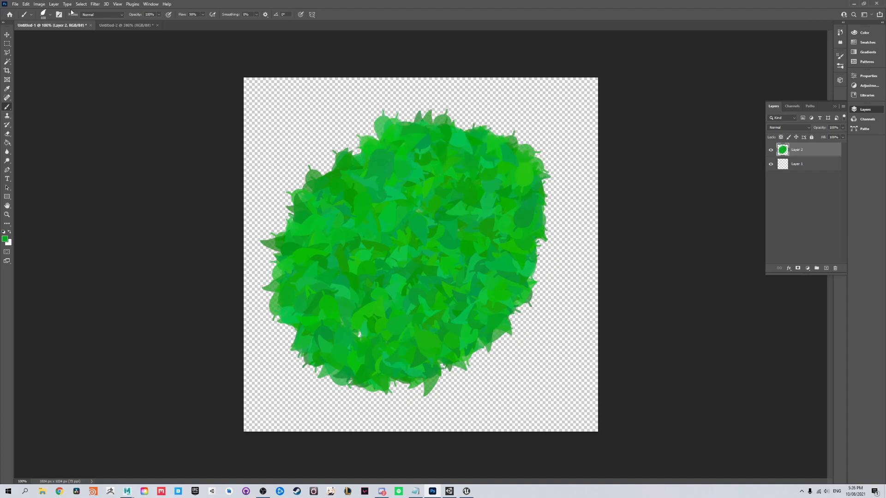
Set the brush flow to 100%, test it on the leaf mass and undo all the leaf painting
{"action": "left_click", "coordinate": [202, 14]}
{"action": "left_click_drag", "start_coordinate": [203, 23], "coordinate": [208, 24]}
{"action": "left_click", "coordinate": [319, 145]}
{"action": "mouse_move", "coordinate": [320, 146]}
{"action": "left_mouse_down"}
{"action": "mouse_move", "coordinate": [339, 132]}
{"action": "mouse_move", "coordinate": [325, 198]}
{"action": "left_mouse_up"}
{"action": "key", "text": "ctrl+z"}
{"action": "key", "text": "ctrl+z"}
{"action": "key", "text": "ctrl+z"}
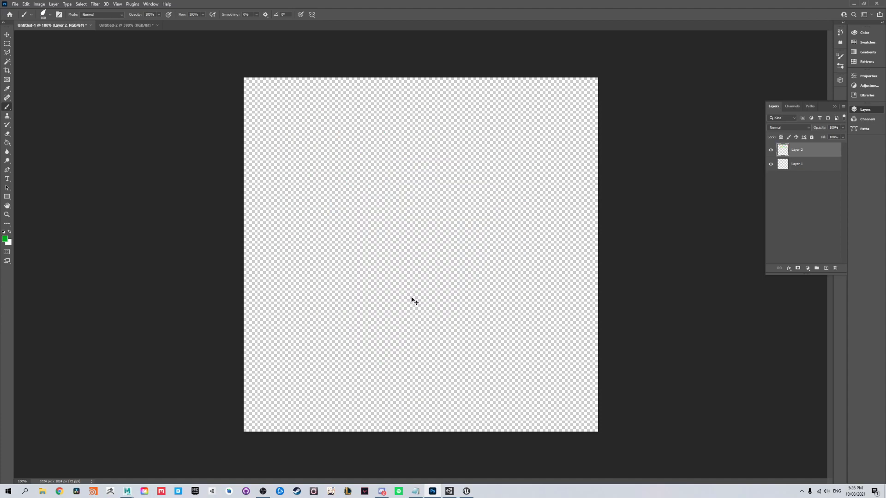
Paint a large round mass of overlapping leaves around the canvas center with the full-flow brush, undoing the stray stroke
{"action": "mouse_move", "coordinate": [421, 243]}
{"action": "left_mouse_down"}
{"action": "mouse_move", "coordinate": [417, 258]}
{"action": "mouse_move", "coordinate": [410, 237]}
{"action": "mouse_move", "coordinate": [461, 267]}
{"action": "mouse_move", "coordinate": [406, 231]}
{"action": "mouse_move", "coordinate": [415, 286]}
{"action": "mouse_move", "coordinate": [383, 219]}
{"action": "mouse_move", "coordinate": [505, 247]}
{"action": "mouse_move", "coordinate": [358, 240]}
{"action": "mouse_move", "coordinate": [387, 324]}
{"action": "mouse_move", "coordinate": [402, 137]}
{"action": "mouse_move", "coordinate": [307, 295]}
{"action": "mouse_move", "coordinate": [504, 355]}
{"action": "mouse_move", "coordinate": [494, 182]}
{"action": "left_mouse_up"}
{"action": "mouse_move", "coordinate": [342, 166]}
{"action": "left_mouse_down"}
{"action": "mouse_move", "coordinate": [288, 314]}
{"action": "mouse_move", "coordinate": [443, 397]}
{"action": "mouse_move", "coordinate": [567, 286]}
{"action": "mouse_move", "coordinate": [551, 209]}
{"action": "mouse_move", "coordinate": [508, 157]}
{"action": "mouse_move", "coordinate": [466, 127]}
{"action": "mouse_move", "coordinate": [422, 118]}
{"action": "mouse_move", "coordinate": [358, 139]}
{"action": "mouse_move", "coordinate": [288, 242]}
{"action": "mouse_move", "coordinate": [280, 308]}
{"action": "left_mouse_up"}
{"action": "left_click_drag", "start_coordinate": [272, 148], "coordinate": [230, 217]}
{"action": "key", "text": "ctrl+z"}
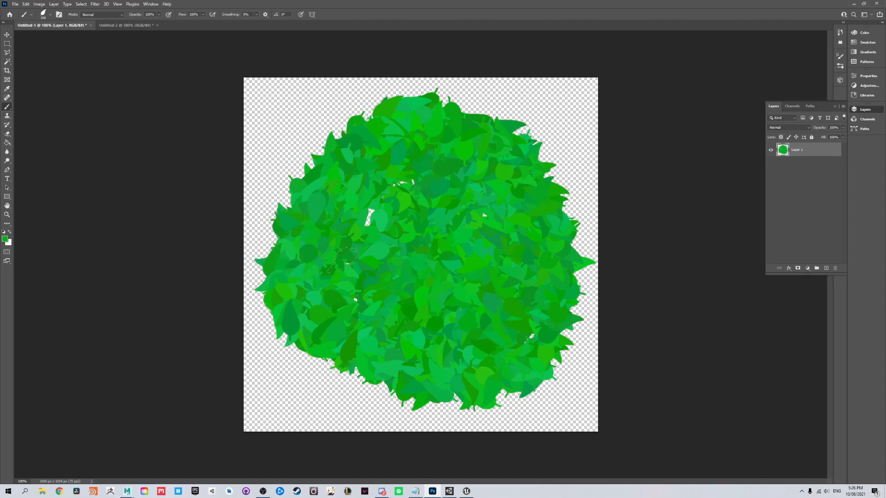
Try extra leaf strokes over the gaps and outer edge of the round leaf mass, and undo them
{"action": "mouse_move", "coordinate": [375, 146]}
{"action": "left_mouse_down"}
{"action": "mouse_move", "coordinate": [337, 110]}
{"action": "mouse_move", "coordinate": [295, 184]}
{"action": "mouse_move", "coordinate": [270, 272]}
{"action": "mouse_move", "coordinate": [320, 361]}
{"action": "mouse_move", "coordinate": [387, 392]}
{"action": "mouse_move", "coordinate": [461, 397]}
{"action": "mouse_move", "coordinate": [526, 383]}
{"action": "mouse_move", "coordinate": [519, 367]}
{"action": "left_mouse_up"}
{"action": "key", "text": "ctrl+z"}
{"action": "mouse_move", "coordinate": [249, 283]}
{"action": "left_mouse_down"}
{"action": "mouse_move", "coordinate": [291, 311]}
{"action": "mouse_move", "coordinate": [304, 335]}
{"action": "mouse_move", "coordinate": [399, 384]}
{"action": "mouse_move", "coordinate": [503, 386]}
{"action": "mouse_move", "coordinate": [346, 398]}
{"action": "mouse_move", "coordinate": [508, 390]}
{"action": "mouse_move", "coordinate": [319, 383]}
{"action": "mouse_move", "coordinate": [261, 318]}
{"action": "mouse_move", "coordinate": [273, 267]}
{"action": "left_mouse_up"}
{"action": "key", "text": "ctrl+z"}
{"action": "key", "text": "ctrl+z"}
{"action": "key", "text": "ctrl+z"}
Fill the gaps in the leaf mass and extend its edges into an even circle that stays inside the canvas
{"action": "mouse_move", "coordinate": [318, 369]}
{"action": "left_mouse_down"}
{"action": "mouse_move", "coordinate": [270, 309]}
{"action": "mouse_move", "coordinate": [263, 199]}
{"action": "mouse_move", "coordinate": [406, 113]}
{"action": "left_mouse_up"}
{"action": "mouse_move", "coordinate": [343, 198]}
{"action": "left_mouse_down"}
{"action": "mouse_move", "coordinate": [341, 217]}
{"action": "mouse_move", "coordinate": [410, 199]}
{"action": "mouse_move", "coordinate": [383, 193]}
{"action": "mouse_move", "coordinate": [348, 291]}
{"action": "left_mouse_up"}
{"action": "mouse_move", "coordinate": [470, 221]}
{"action": "left_mouse_down"}
{"action": "mouse_move", "coordinate": [515, 337]}
{"action": "mouse_move", "coordinate": [486, 371]}
{"action": "left_mouse_up"}
{"action": "mouse_move", "coordinate": [313, 366]}
{"action": "left_mouse_down"}
{"action": "mouse_move", "coordinate": [341, 384]}
{"action": "mouse_move", "coordinate": [488, 375]}
{"action": "left_mouse_up"}
{"action": "mouse_move", "coordinate": [331, 378]}
{"action": "left_mouse_down"}
{"action": "mouse_move", "coordinate": [434, 372]}
{"action": "mouse_move", "coordinate": [489, 383]}
{"action": "mouse_move", "coordinate": [531, 290]}
{"action": "left_mouse_up"}
{"action": "mouse_move", "coordinate": [498, 123]}
{"action": "left_mouse_down"}
{"action": "mouse_move", "coordinate": [503, 148]}
{"action": "mouse_move", "coordinate": [470, 129]}
{"action": "mouse_move", "coordinate": [402, 115]}
{"action": "left_mouse_up"}
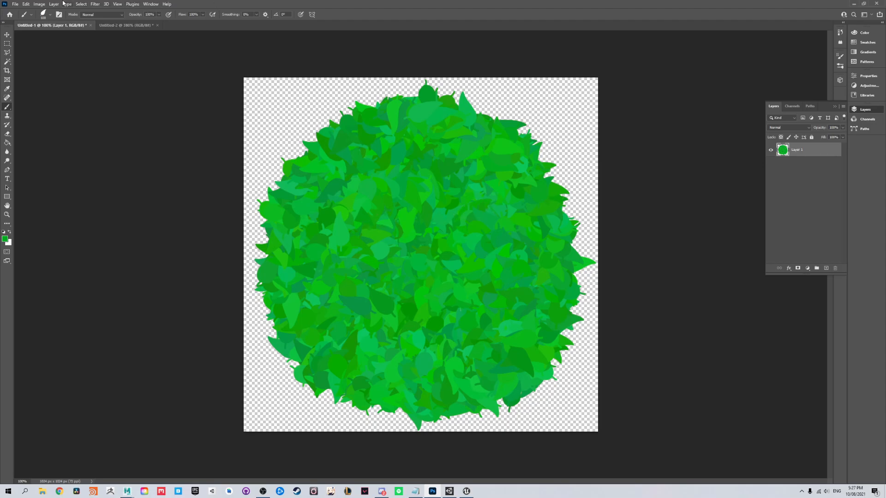
Save a copy of the leaf texture to the Desktop as a PNG named Shrub with the smallest file size option
{"action": "left_click", "coordinate": [15, 4]}
{"action": "left_click", "coordinate": [28, 91]}
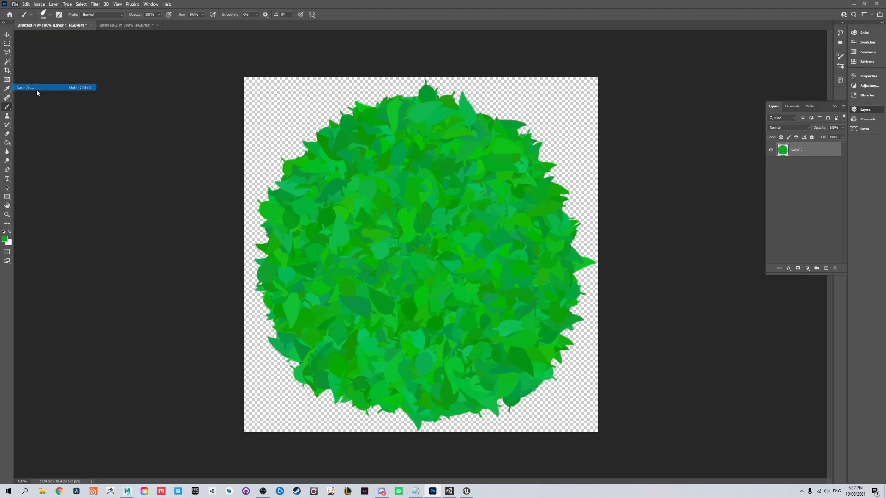
{"action": "left_click", "coordinate": [344, 237]}
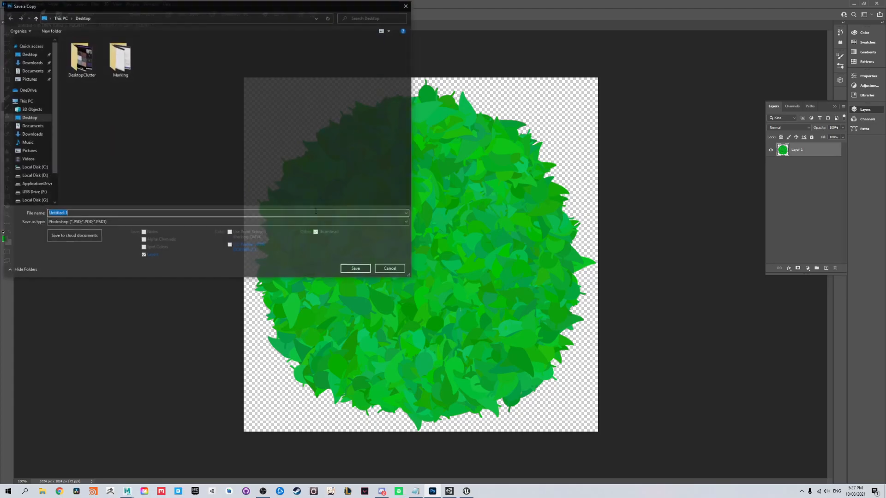
{"action": "left_click", "coordinate": [208, 224]}
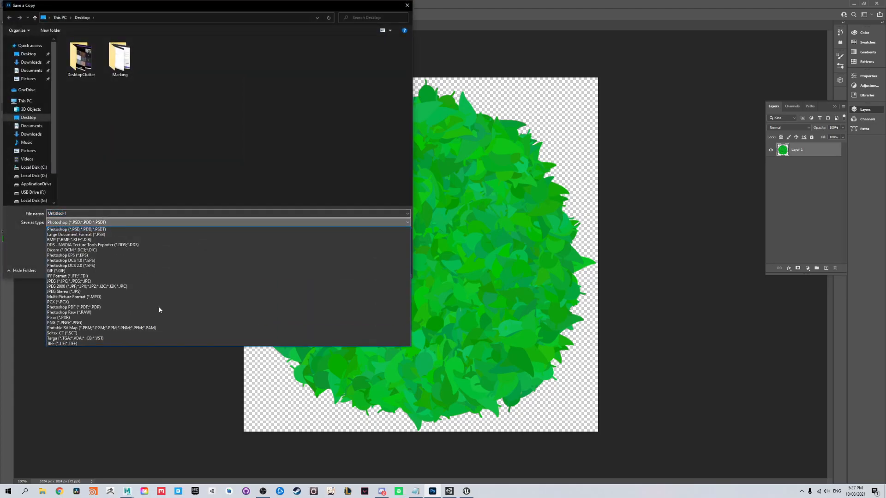
{"action": "left_click", "coordinate": [55, 323]}
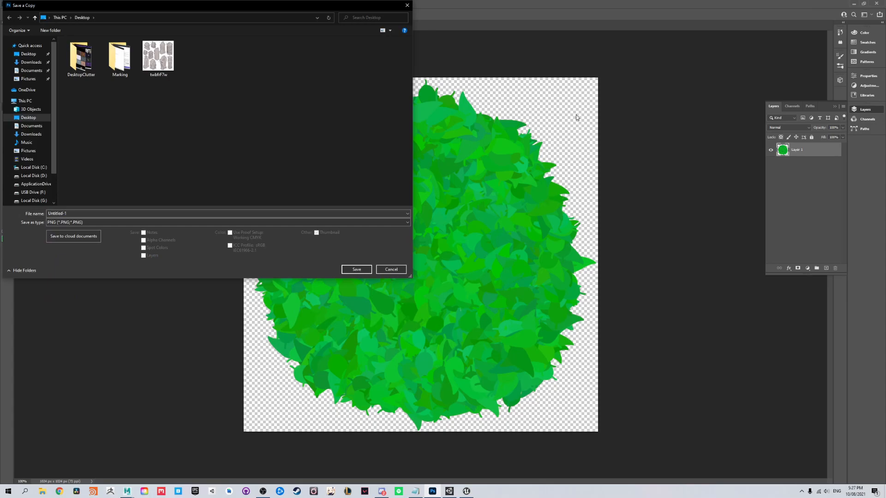
{"action": "left_click", "coordinate": [76, 214]}
{"action": "type", "text": "Shrub"}
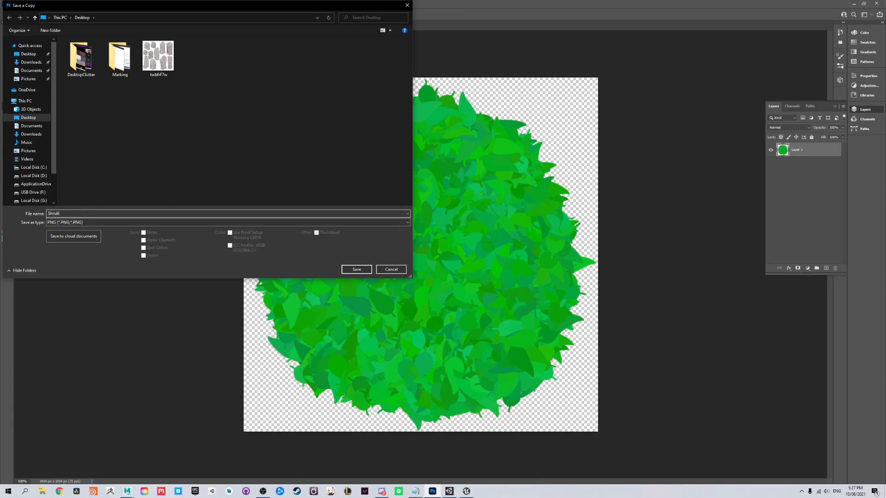
{"action": "key", "text": "Return"}
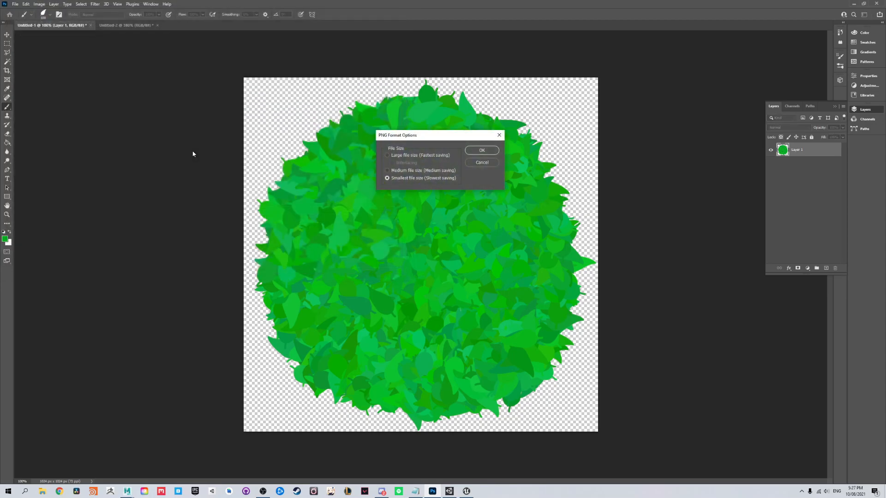
{"action": "left_click", "coordinate": [481, 150]}
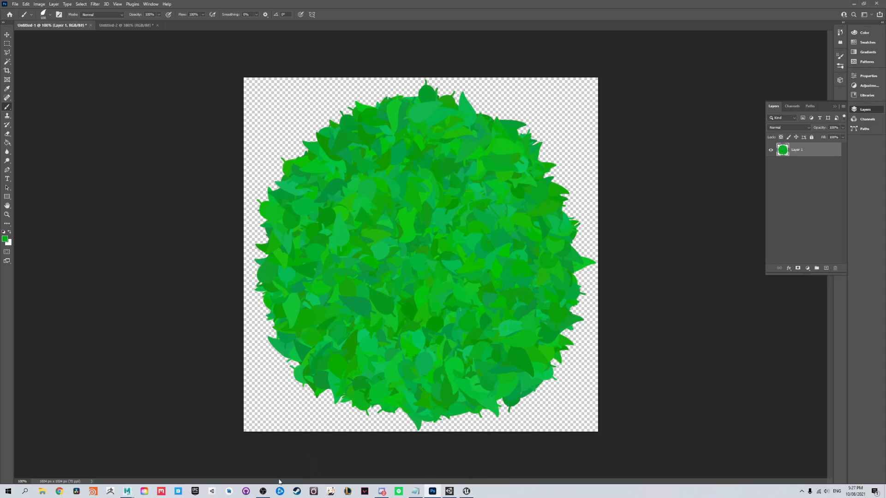
Switch to the Maya scene and assign a new Blinn material to the bent plane
{"action": "mouse_move", "coordinate": [129, 494]}
{"action": "left_click", "coordinate": [164, 459]}
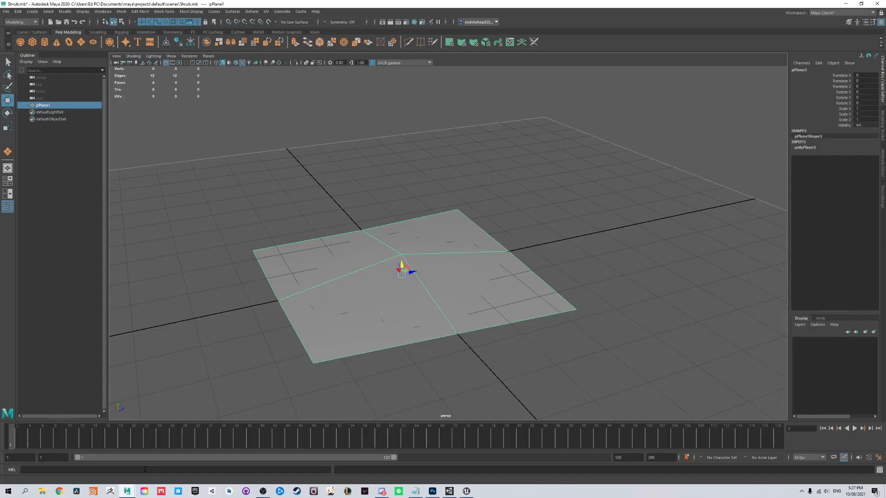
{"action": "right_click", "coordinate": [413, 282]}
{"action": "right_click", "coordinate": [412, 281]}
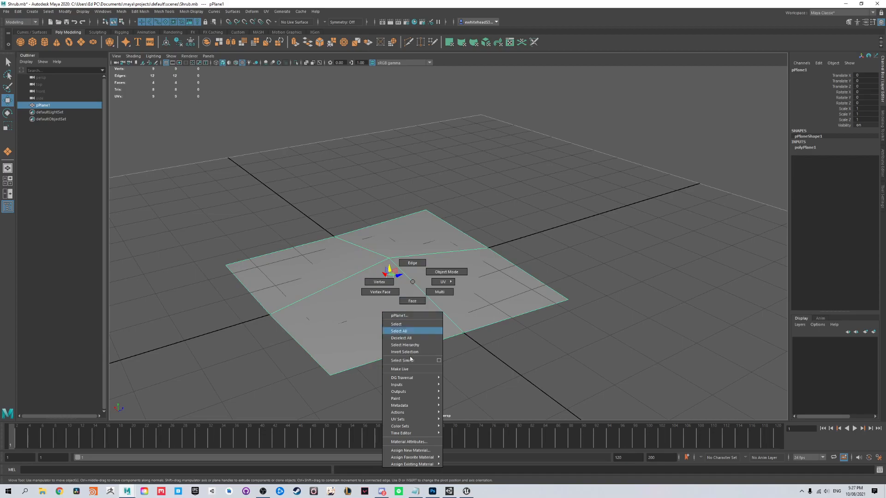
{"action": "left_click", "coordinate": [411, 452]}
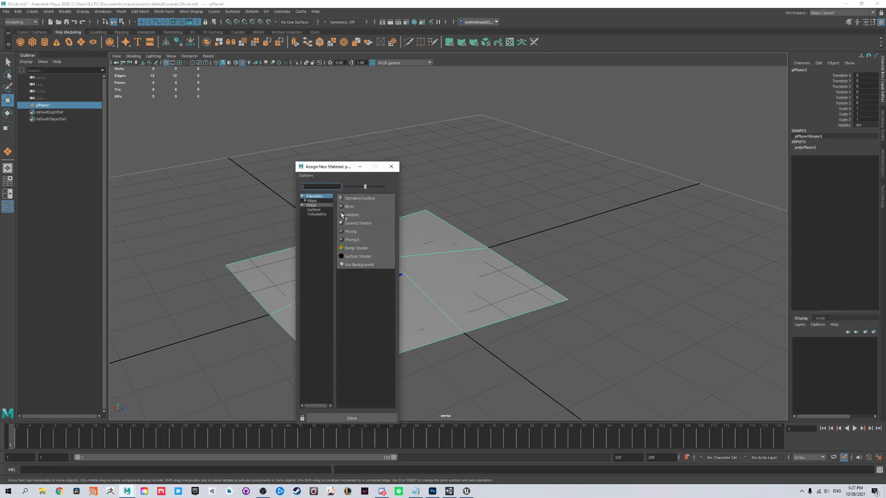
{"action": "left_click", "coordinate": [350, 207]}
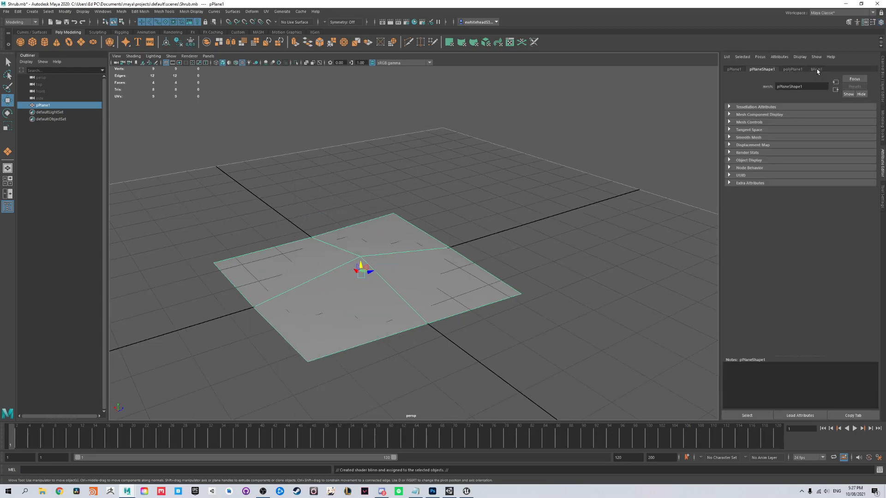
Connect a file texture to the Blinn material's color and load Shrub.png from the Desktop
{"action": "left_click", "coordinate": [816, 69]}
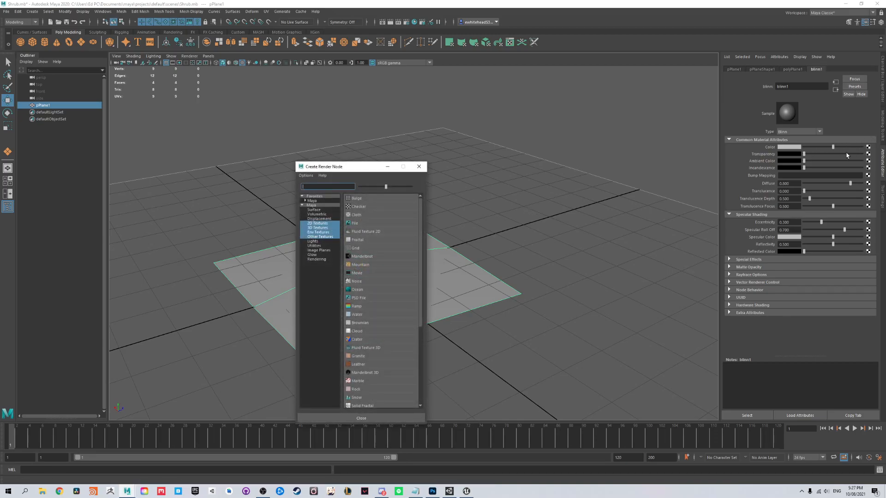
{"action": "left_click", "coordinate": [354, 223]}
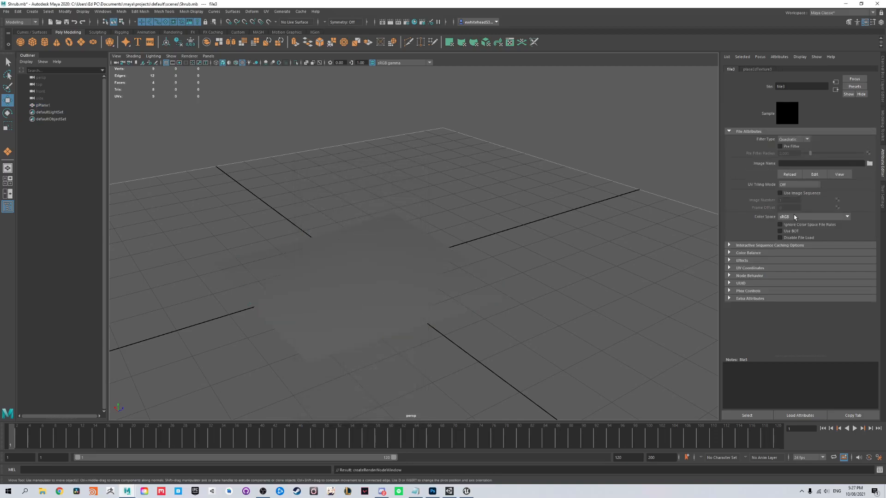
{"action": "left_click", "coordinate": [870, 165]}
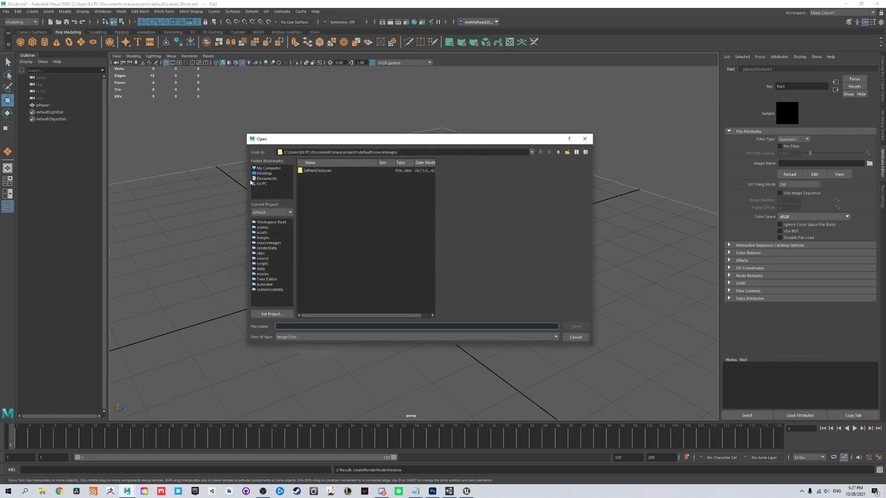
{"action": "left_click", "coordinate": [261, 174]}
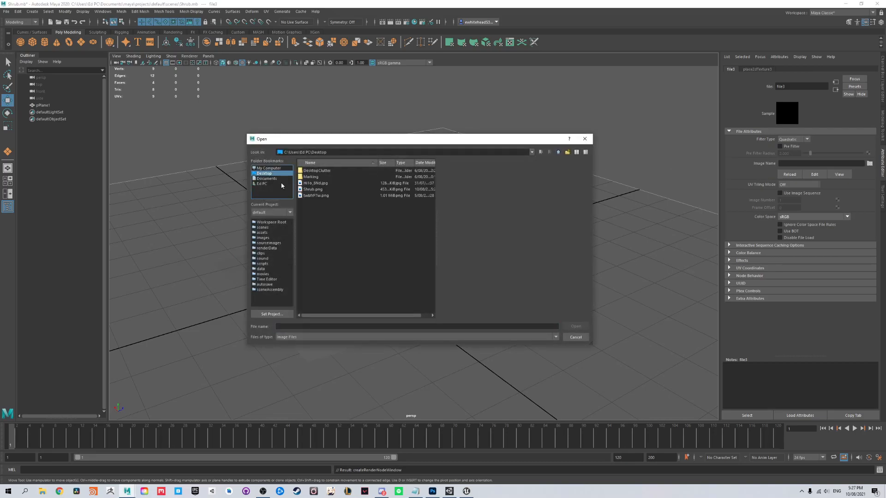
{"action": "left_click", "coordinate": [305, 190]}
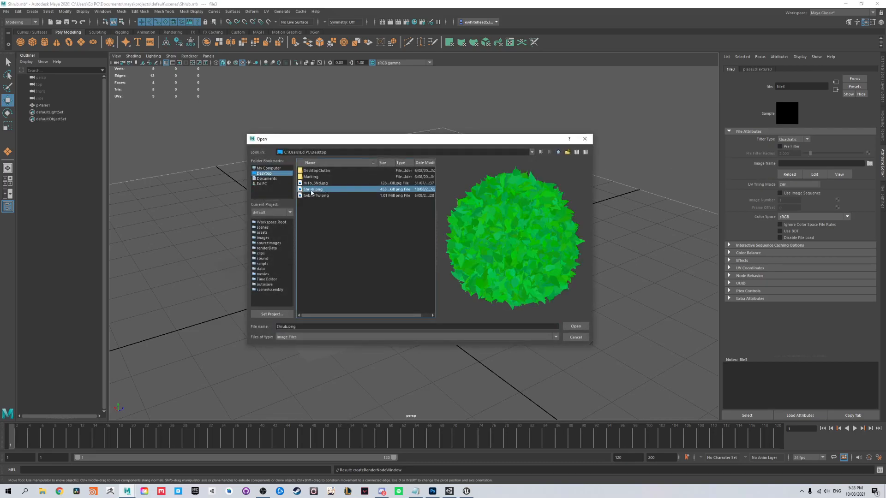
{"action": "double_click", "coordinate": [310, 190]}
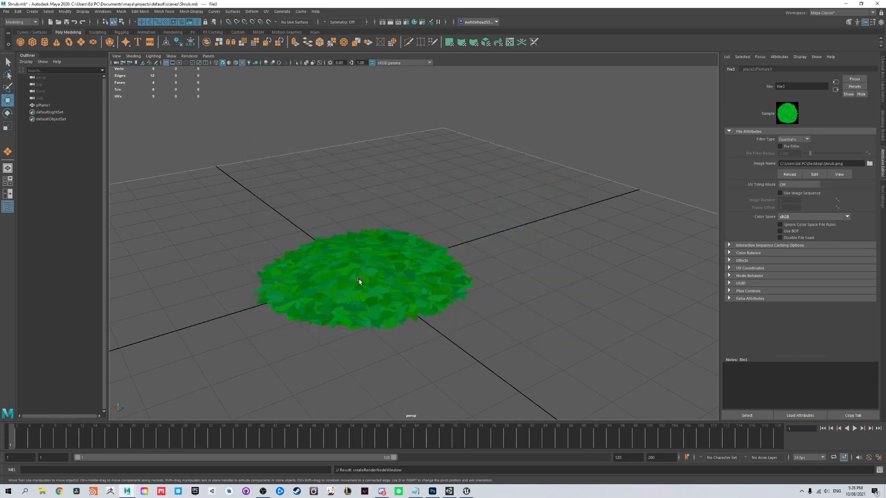
Check the textured plane from above, then duplicate it and offset the copy slightly above the original
{"action": "left_click", "coordinate": [359, 281]}
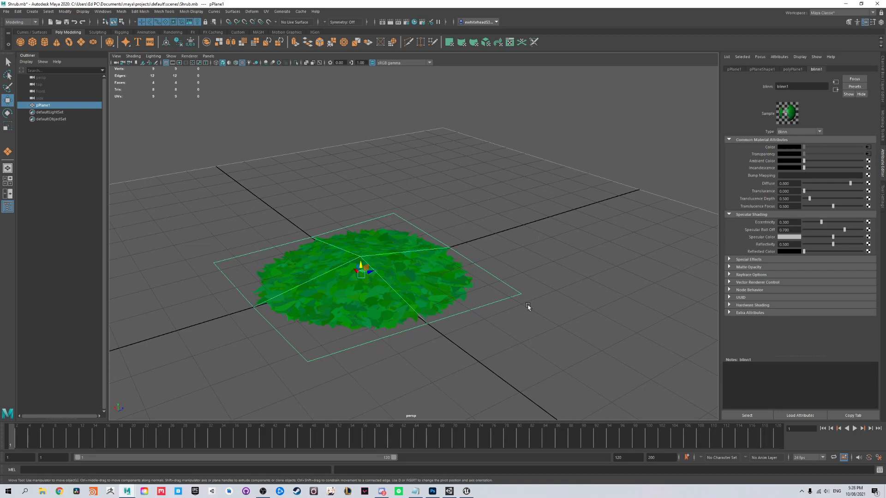
{"action": "left_click_drag", "start_coordinate": [546, 263], "coordinate": [540, 299], "text": "alt"}
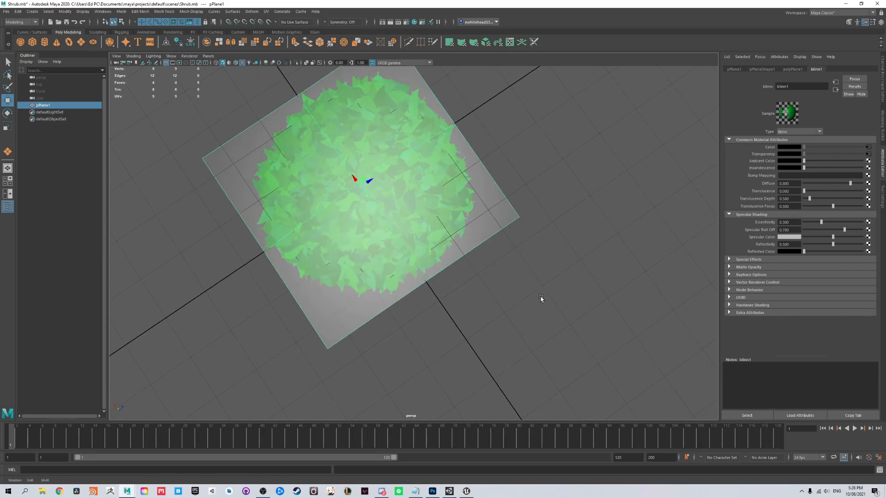
{"action": "left_click", "coordinate": [532, 298]}
{"action": "left_click_drag", "start_coordinate": [491, 258], "coordinate": [463, 257], "text": "alt"}
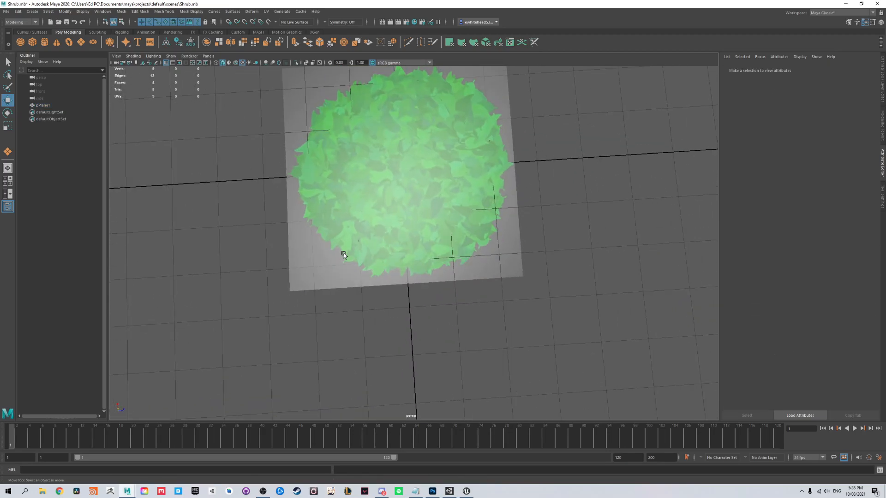
{"action": "left_click_drag", "start_coordinate": [375, 248], "coordinate": [438, 261], "text": "alt"}
{"action": "left_click", "coordinate": [405, 338]}
{"action": "left_click_drag", "start_coordinate": [406, 338], "coordinate": [409, 328], "text": "shift"}
{"action": "key", "text": "e"}
{"action": "key", "text": "ctrl+z"}
{"action": "key", "text": "ctrl+y"}
Add a third leaf plane over the first two, turned and shifted slightly to vary the leaf outline
{"action": "mouse_move", "coordinate": [513, 304]}
{"action": "left_mouse_down", "text": "alt"}
{"action": "mouse_move", "coordinate": [451, 311]}
{"action": "mouse_move", "coordinate": [467, 291]}
{"action": "mouse_move", "coordinate": [421, 287]}
{"action": "mouse_move", "coordinate": [441, 311]}
{"action": "mouse_move", "coordinate": [367, 292]}
{"action": "mouse_move", "coordinate": [369, 284]}
{"action": "left_mouse_up", "text": "alt"}
{"action": "left_click_drag", "start_coordinate": [438, 303], "coordinate": [411, 236], "text": "alt"}
{"action": "key", "text": "w"}
{"action": "key", "text": "r"}
{"action": "key", "text": "w"}
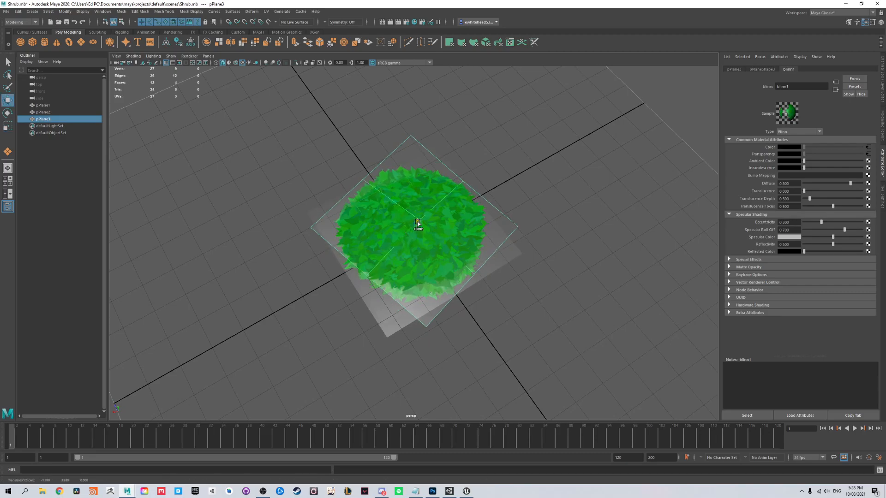
Duplicate the third leaf plane, then rotate the copy to a tilt and position it over the stack
{"action": "key", "text": "ctrl+d"}
{"action": "key", "text": "e"}
{"action": "left_click_drag", "start_coordinate": [418, 225], "coordinate": [503, 287], "text": "alt"}
{"action": "left_click_drag", "start_coordinate": [450, 280], "coordinate": [447, 262]}
{"action": "key", "text": "w"}
{"action": "left_click_drag", "start_coordinate": [556, 246], "coordinate": [479, 258], "text": "alt"}
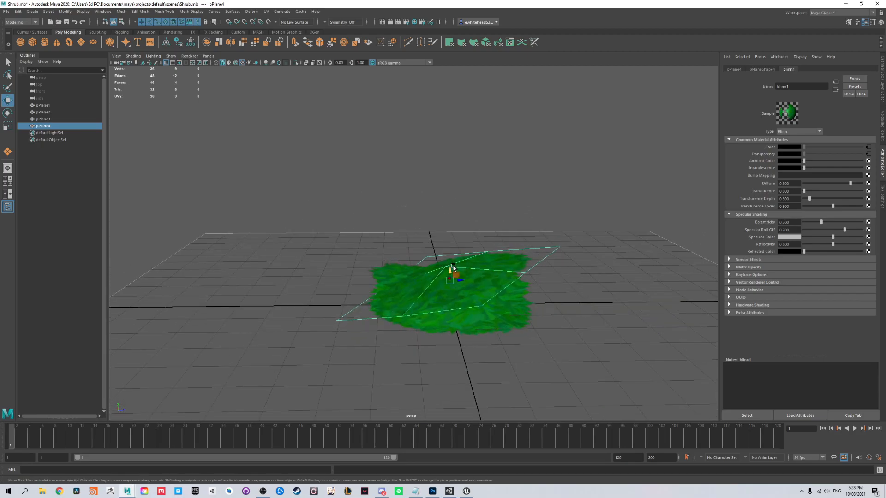
Duplicate the leaf plane twice more, tilting one copy steeply and standing the other nearly upright through the shrub's center
{"action": "key", "text": "ctrl+d"}
{"action": "key", "text": "e"}
{"action": "left_click_drag", "start_coordinate": [451, 267], "coordinate": [512, 257]}
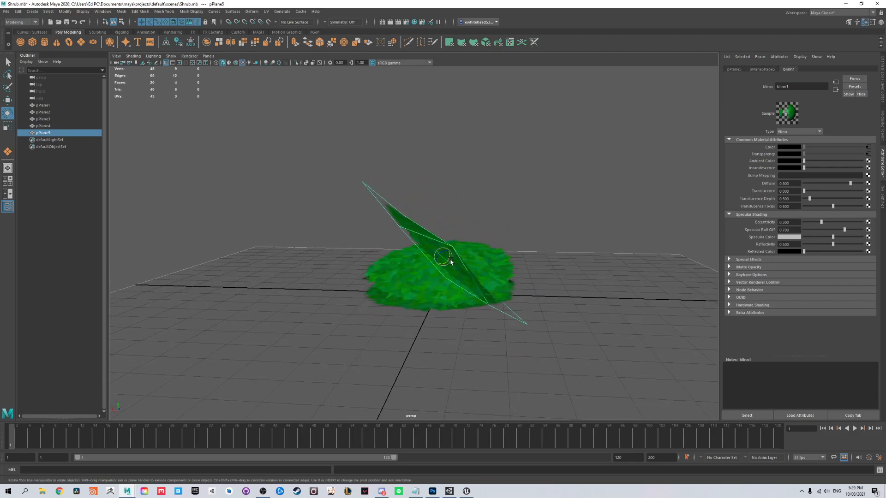
{"action": "key", "text": "w"}
{"action": "key", "text": "e"}
{"action": "left_click_drag", "start_coordinate": [447, 259], "coordinate": [433, 246], "text": "shift"}
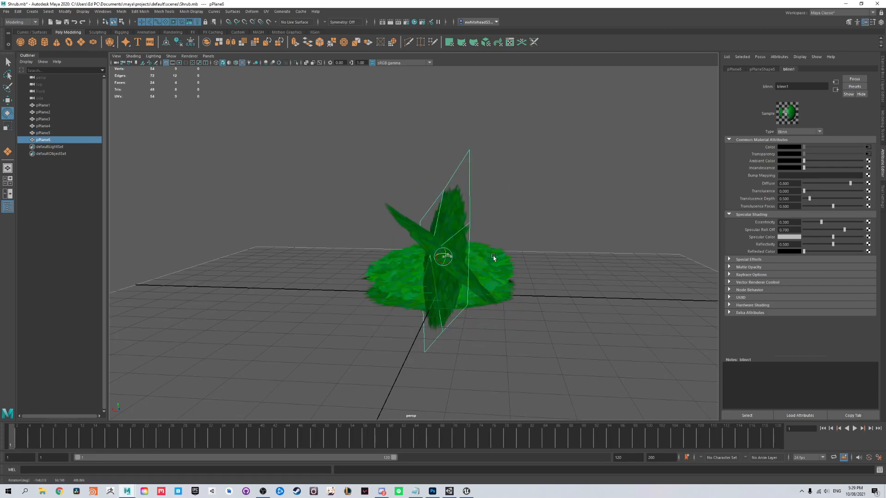
Open the Rotate tool settings and set the axis orientation to World
{"action": "left_click", "coordinate": [873, 23]}
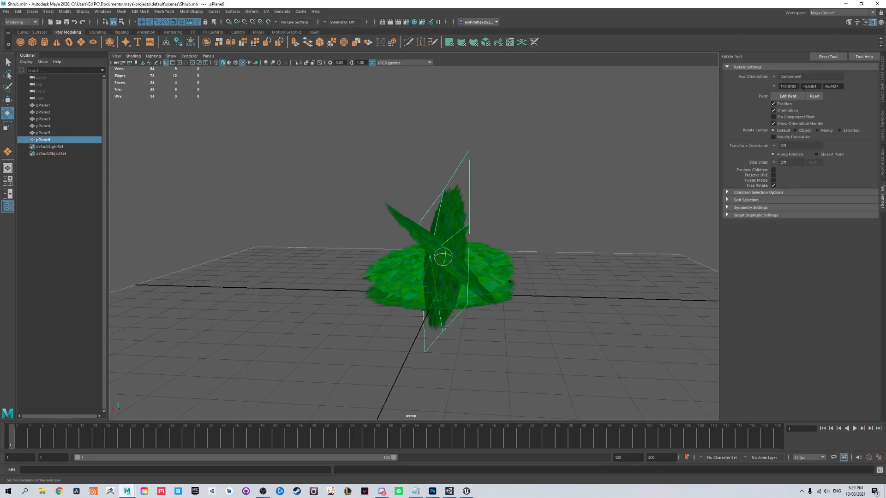
{"action": "left_click", "coordinate": [776, 77]}
{"action": "left_click", "coordinate": [785, 87]}
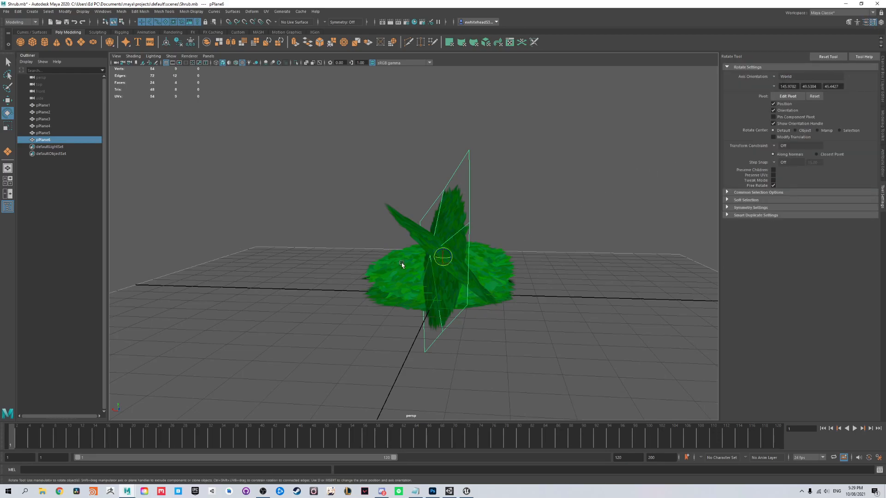
Rotate the upright sixth leaf plane about the vertical axis and shift it toward the side of the shrub
{"action": "left_click_drag", "start_coordinate": [443, 255], "coordinate": [451, 256]}
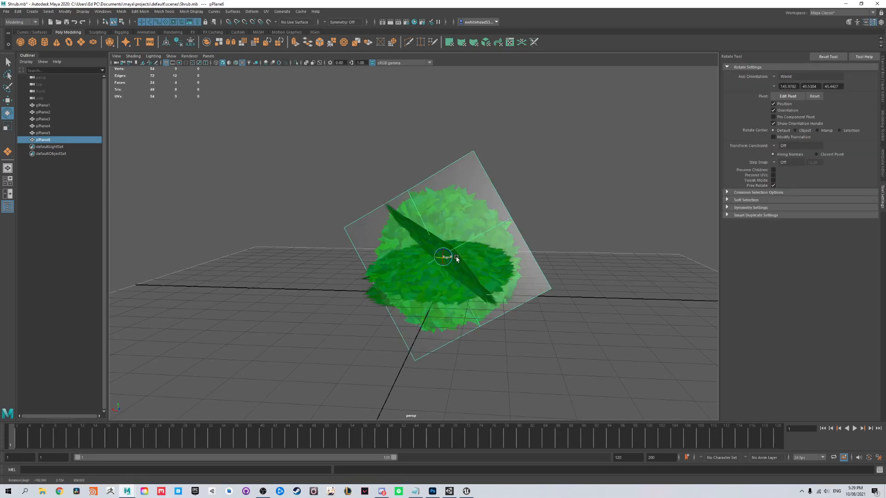
{"action": "left_click_drag", "start_coordinate": [694, 215], "coordinate": [240, 263], "text": "alt"}
{"action": "key", "text": "w"}
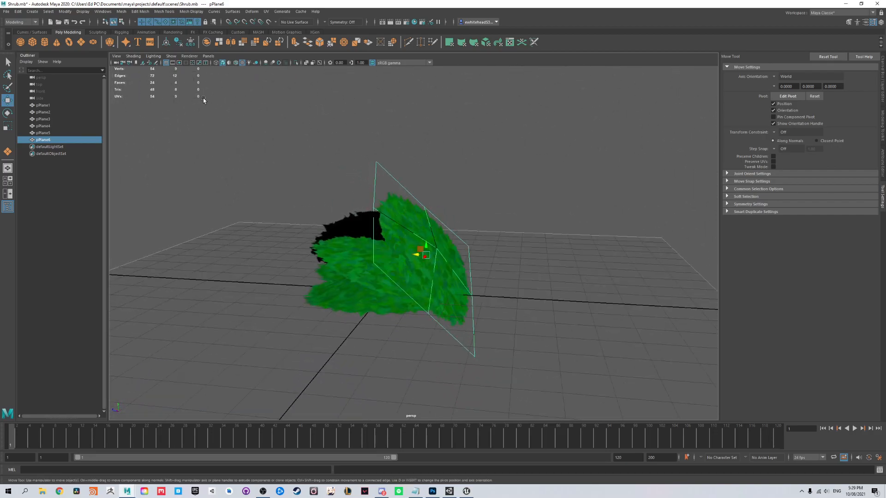
Turn off textured viewport display and adjust the sixth leaf plane's tilt so it leans inward at the shrub's side
{"action": "left_click", "coordinate": [242, 62]}
{"action": "left_click_drag", "start_coordinate": [557, 200], "coordinate": [401, 263], "text": "alt"}
{"action": "key", "text": "e"}
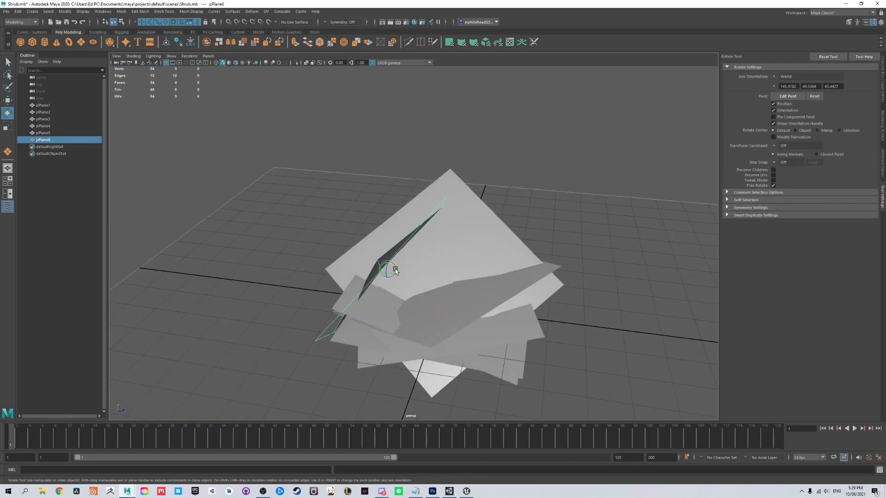
{"action": "mouse_move", "coordinate": [393, 264]}
{"action": "left_mouse_down"}
{"action": "mouse_move", "coordinate": [431, 298]}
{"action": "mouse_move", "coordinate": [411, 277]}
{"action": "mouse_move", "coordinate": [489, 259]}
{"action": "mouse_move", "coordinate": [496, 267]}
{"action": "mouse_move", "coordinate": [489, 241]}
{"action": "mouse_move", "coordinate": [429, 242]}
{"action": "left_mouse_up"}
{"action": "key", "text": "w"}
{"action": "key", "text": "e"}
{"action": "key", "text": "w"}
Duplicate the sixth leaf plane and rotate the copy to lean at a different angle on the shrub's side
{"action": "left_click_drag", "start_coordinate": [368, 242], "coordinate": [353, 238]}
{"action": "key", "text": "e"}
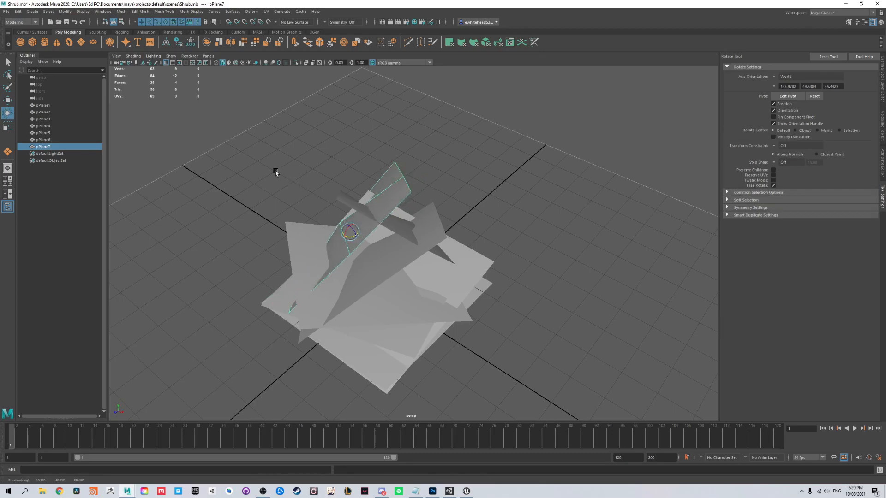
{"action": "left_click_drag", "start_coordinate": [276, 172], "coordinate": [347, 239]}
{"action": "left_click", "coordinate": [388, 215]}
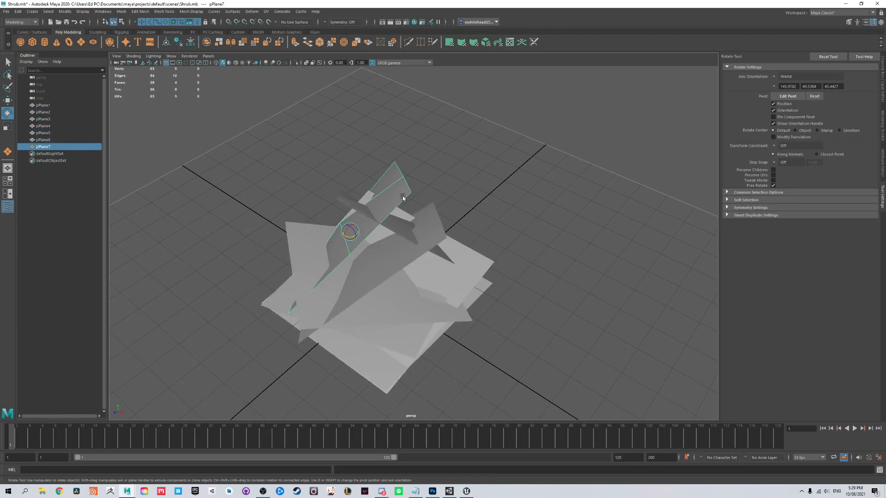
Duplicate the leaf plane again, moving the copy to another side of the shrub and rotating it to lean inward
{"action": "key", "text": "w"}
{"action": "mouse_move", "coordinate": [348, 239]}
{"action": "left_mouse_down"}
{"action": "mouse_move", "coordinate": [346, 261]}
{"action": "mouse_move", "coordinate": [420, 298]}
{"action": "mouse_move", "coordinate": [447, 292]}
{"action": "mouse_move", "coordinate": [524, 240]}
{"action": "mouse_move", "coordinate": [500, 123]}
{"action": "mouse_move", "coordinate": [443, 135]}
{"action": "mouse_move", "coordinate": [486, 212]}
{"action": "mouse_move", "coordinate": [532, 253]}
{"action": "mouse_move", "coordinate": [474, 237]}
{"action": "mouse_move", "coordinate": [481, 253]}
{"action": "left_mouse_up"}
{"action": "key", "text": "e"}
{"action": "key", "text": "w"}
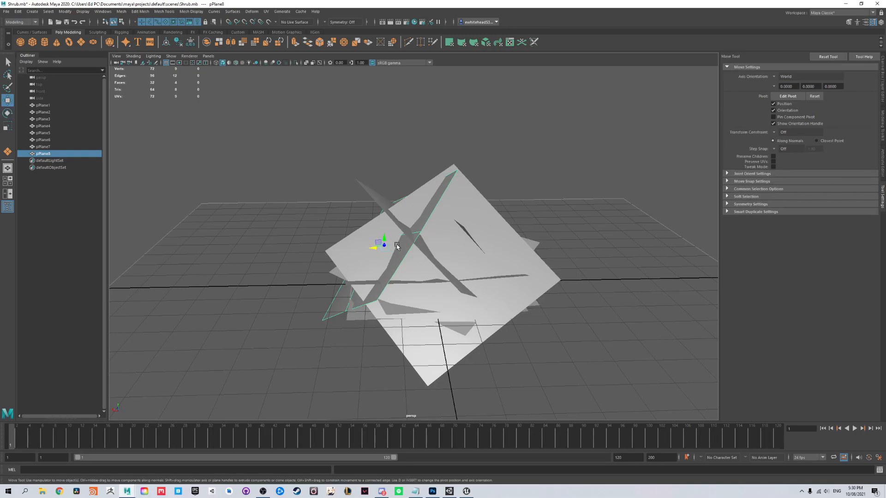
Duplicate a ninth leaf plane, lay it nearly flat over the shrub's top, and scale it down slightly
{"action": "mouse_move", "coordinate": [374, 248]}
{"action": "left_mouse_down", "text": "shift"}
{"action": "mouse_move", "coordinate": [432, 241]}
{"action": "mouse_move", "coordinate": [418, 214]}
{"action": "mouse_move", "coordinate": [430, 224]}
{"action": "mouse_move", "coordinate": [409, 236]}
{"action": "mouse_move", "coordinate": [459, 253]}
{"action": "mouse_move", "coordinate": [447, 231]}
{"action": "left_mouse_up", "text": "shift"}
{"action": "key", "text": "e"}
{"action": "key", "text": "w"}
{"action": "key", "text": "r"}
{"action": "left_click_drag", "start_coordinate": [382, 219], "coordinate": [374, 214]}
{"action": "key", "text": "w"}
{"action": "left_click_drag", "start_coordinate": [552, 237], "coordinate": [303, 228], "text": "alt"}
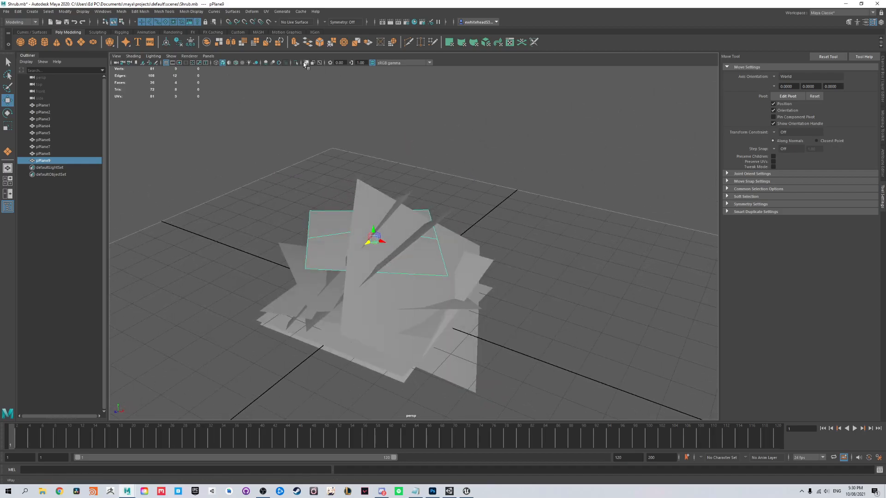
Turn textured viewport display back on, then select a leaf plane near the shrub's top and open the UV Editor
{"action": "left_click", "coordinate": [241, 64]}
{"action": "left_click_drag", "start_coordinate": [410, 207], "coordinate": [505, 271], "text": "alt"}
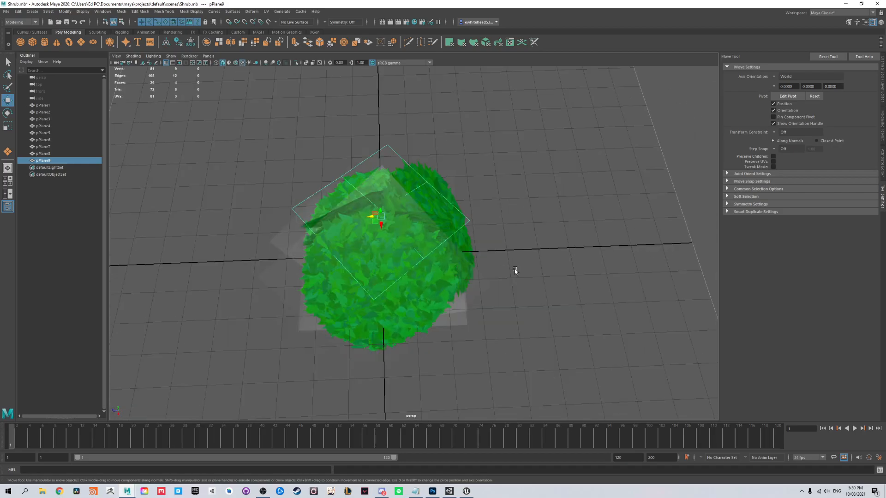
{"action": "left_click", "coordinate": [504, 270]}
{"action": "left_click", "coordinate": [386, 325]}
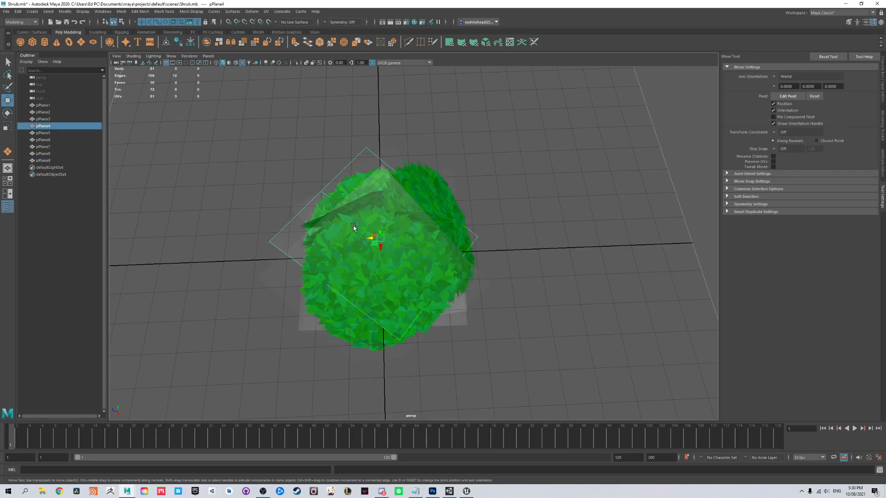
{"action": "left_click", "coordinate": [266, 11]}
{"action": "left_click", "coordinate": [277, 22]}
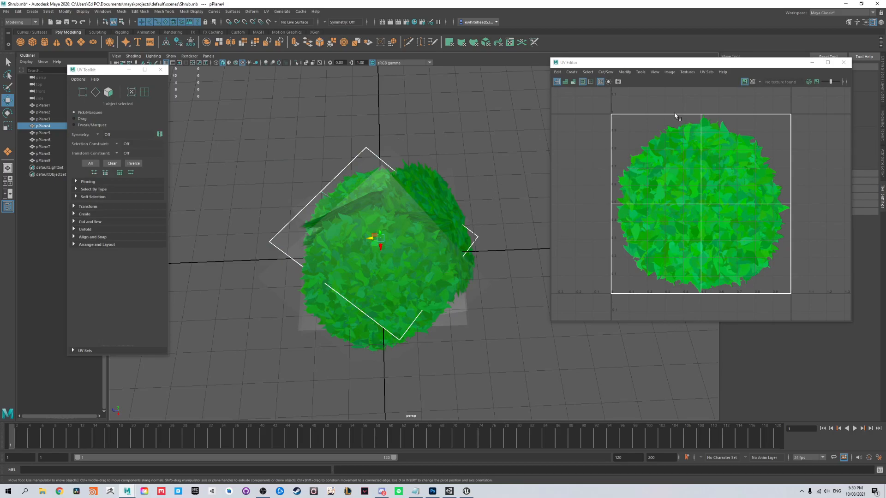
Try moving the selected leaf plane's top row of UVs beyond the leaf texture, then undo the move
{"action": "right_click_drag", "start_coordinate": [722, 138], "coordinate": [744, 138]}
{"action": "left_click_drag", "start_coordinate": [602, 96], "coordinate": [794, 143]}
{"action": "left_click_drag", "start_coordinate": [699, 104], "coordinate": [731, 81]}
{"action": "key", "text": "ctrl+z"}
Select another leaf plane, try moving its top row of UVs downward into the texture, and undo it
{"action": "left_click", "coordinate": [458, 210]}
{"action": "left_click_drag", "start_coordinate": [602, 99], "coordinate": [796, 127]}
{"action": "left_click_drag", "start_coordinate": [702, 103], "coordinate": [701, 156]}
{"action": "key", "text": "ctrl+z"}
Try moving the right column of UVs inward, undo the move, and close the UV Editor
{"action": "left_click_drag", "start_coordinate": [756, 93], "coordinate": [824, 299]}
{"action": "left_click_drag", "start_coordinate": [805, 205], "coordinate": [743, 209]}
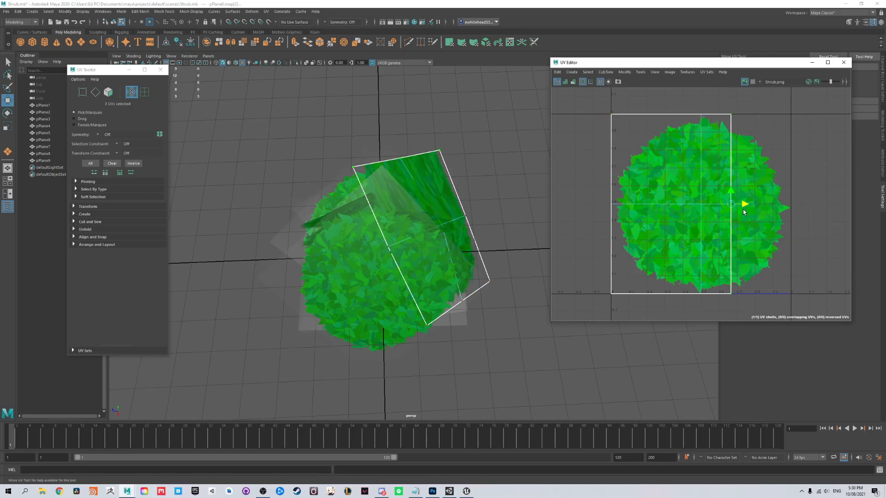
{"action": "key", "text": "ctrl+z"}
{"action": "mouse_move", "coordinate": [682, 143]}
{"action": "right_mouse_down"}
{"action": "mouse_move", "coordinate": [708, 129]}
{"action": "mouse_move", "coordinate": [681, 125]}
{"action": "right_mouse_up"}
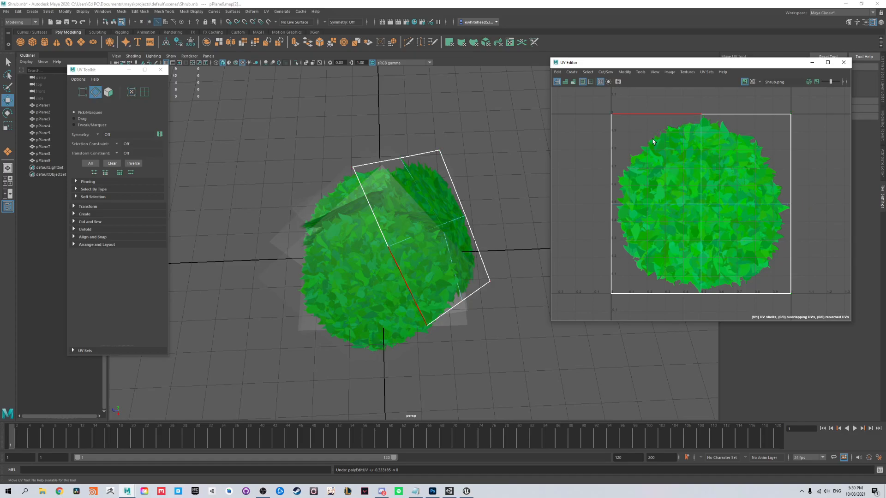
{"action": "left_click", "coordinate": [840, 66]}
Combine all nine leaf planes into one mesh and delete its construction history
{"action": "left_click_drag", "start_coordinate": [593, 188], "coordinate": [548, 373], "text": "alt"}
{"action": "right_click_drag", "start_coordinate": [483, 276], "coordinate": [457, 251]}
{"action": "left_click_drag", "start_coordinate": [297, 123], "coordinate": [636, 403]}
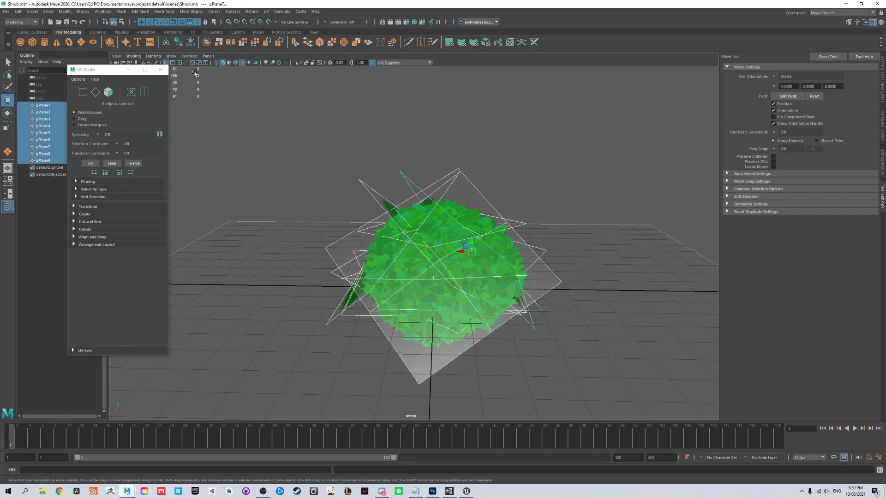
{"action": "left_click", "coordinate": [119, 12]}
{"action": "left_click", "coordinate": [138, 35]}
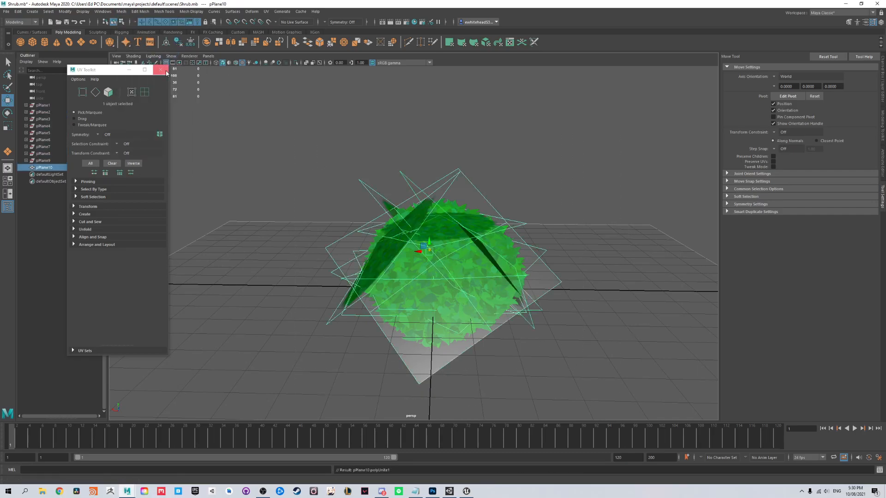
{"action": "left_click", "coordinate": [161, 71]}
{"action": "left_click", "coordinate": [178, 43]}
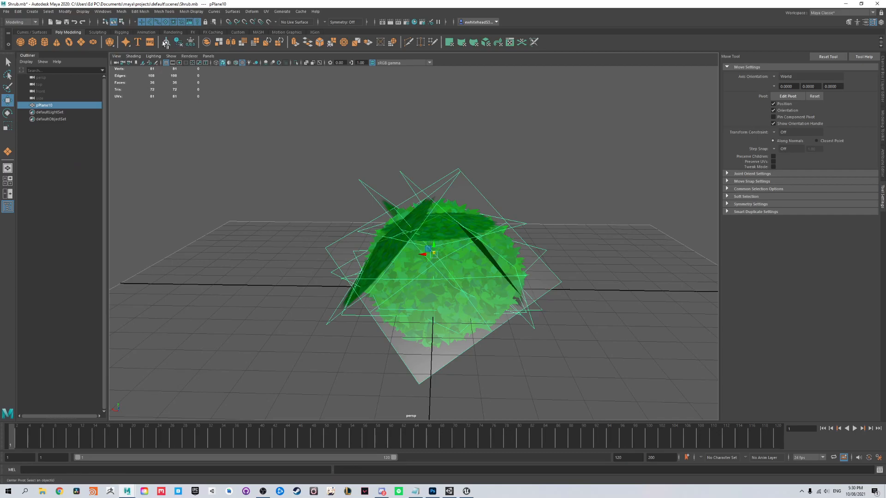
Lower the combined shrub's pivot to its base and freeze the mesh's transformations
{"action": "key", "text": "d"}
{"action": "left_click_drag", "start_coordinate": [434, 291], "coordinate": [454, 290], "text": "alt"}
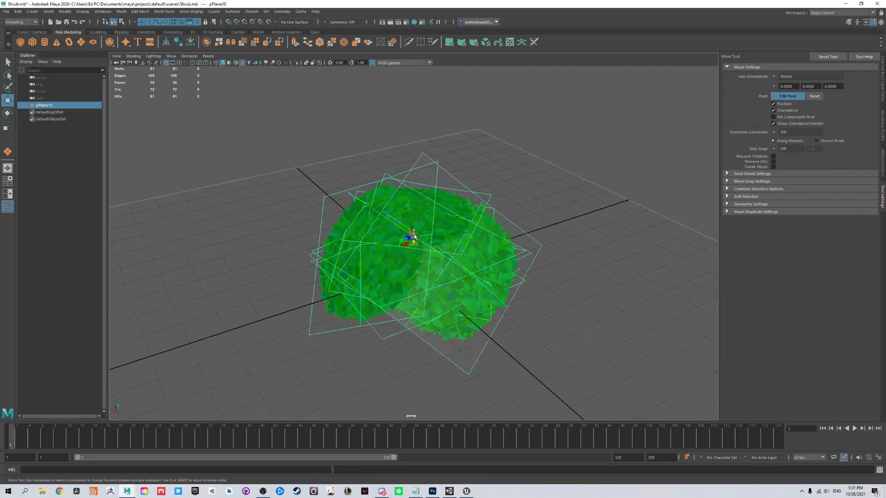
{"action": "left_click_drag", "start_coordinate": [414, 234], "coordinate": [413, 245]}
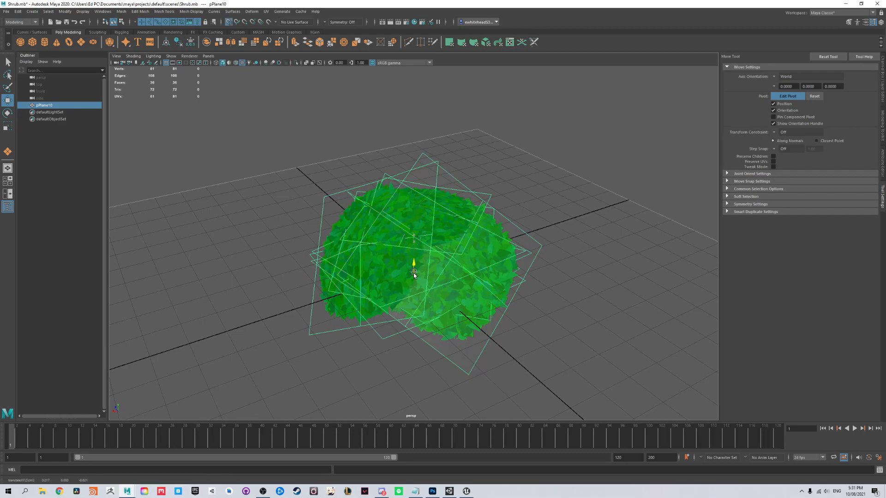
{"action": "left_click_drag", "start_coordinate": [492, 271], "coordinate": [434, 290], "text": "alt"}
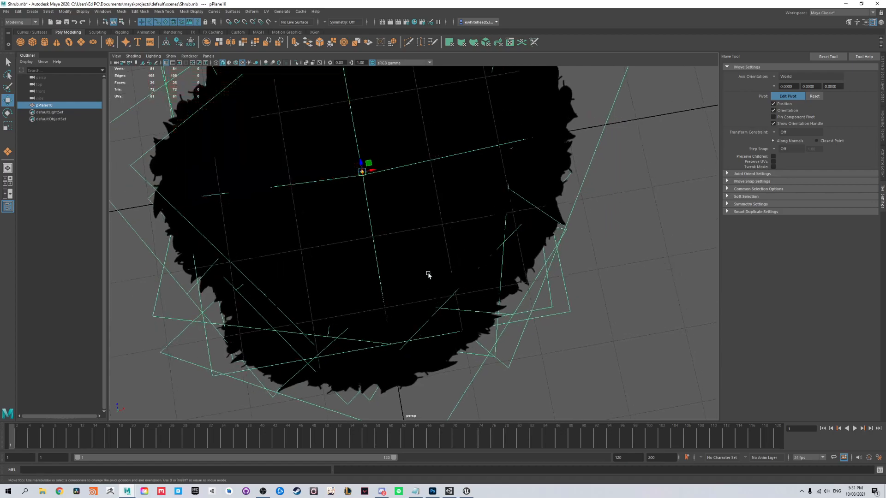
{"action": "left_click_drag", "start_coordinate": [406, 162], "coordinate": [423, 289], "text": "alt"}
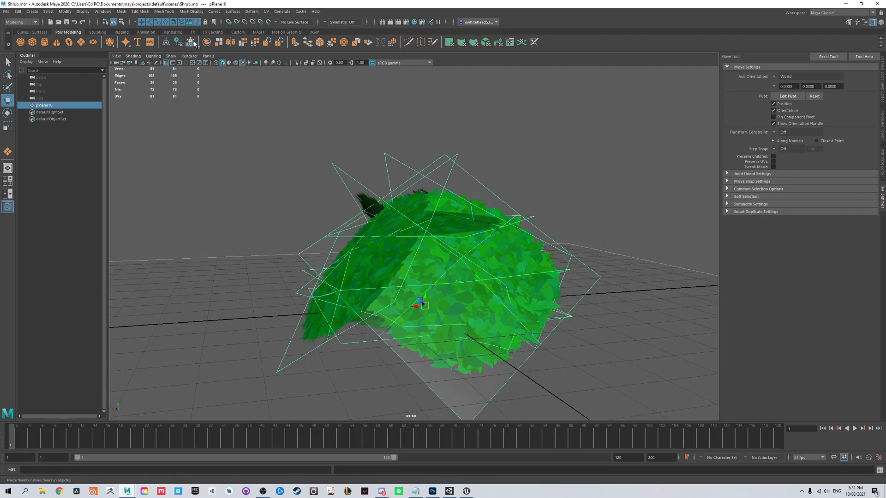
Export the selected shrub mesh to the Desktop as an FBX file named Shrub
{"action": "left_click", "coordinate": [6, 12]}
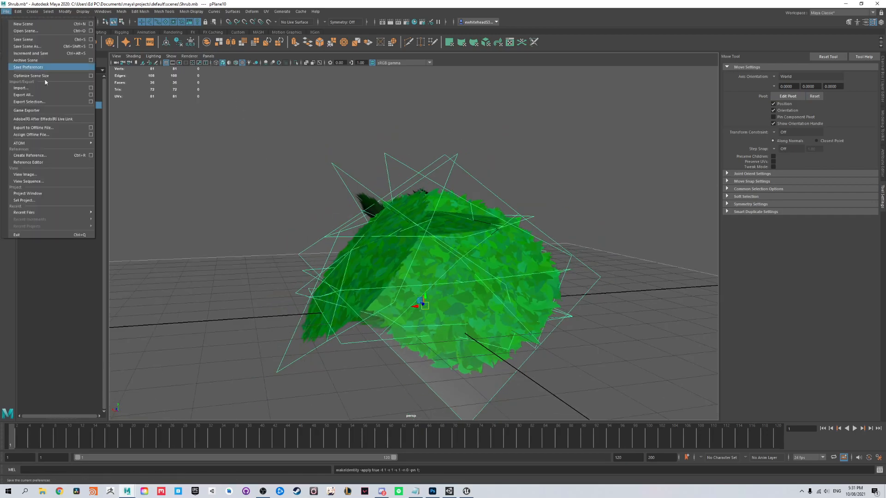
{"action": "left_click", "coordinate": [341, 236]}
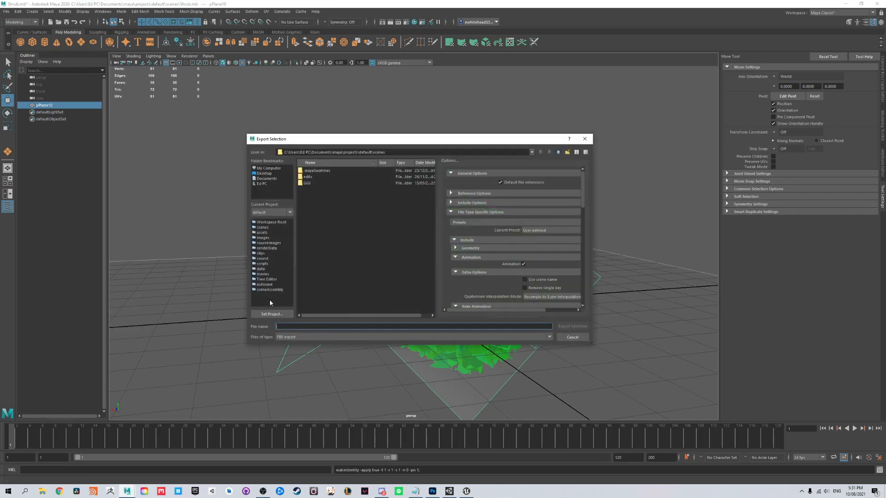
{"action": "left_click", "coordinate": [265, 173]}
{"action": "left_click", "coordinate": [291, 325]}
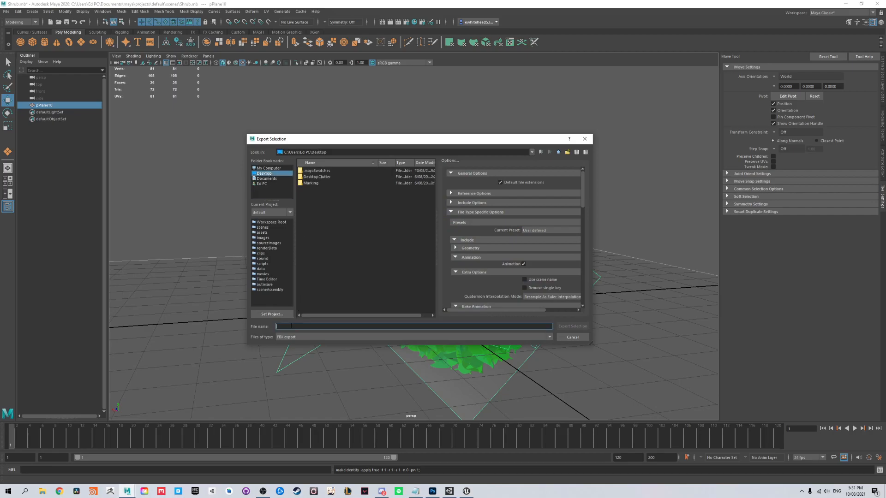
{"action": "key", "text": "Return"}
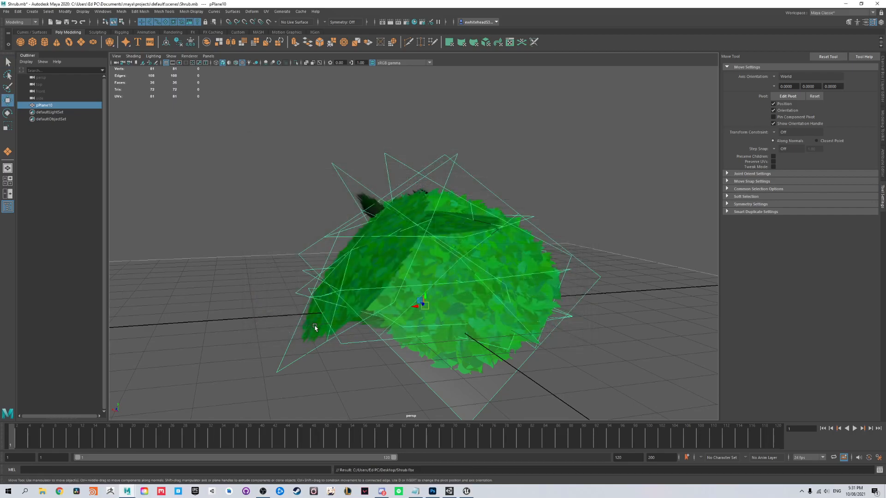
Minimize Maya and Photoshop, switch to the Unreal Editor, and shrink its window to expose the desktop files
{"action": "left_click", "coordinate": [846, 3]}
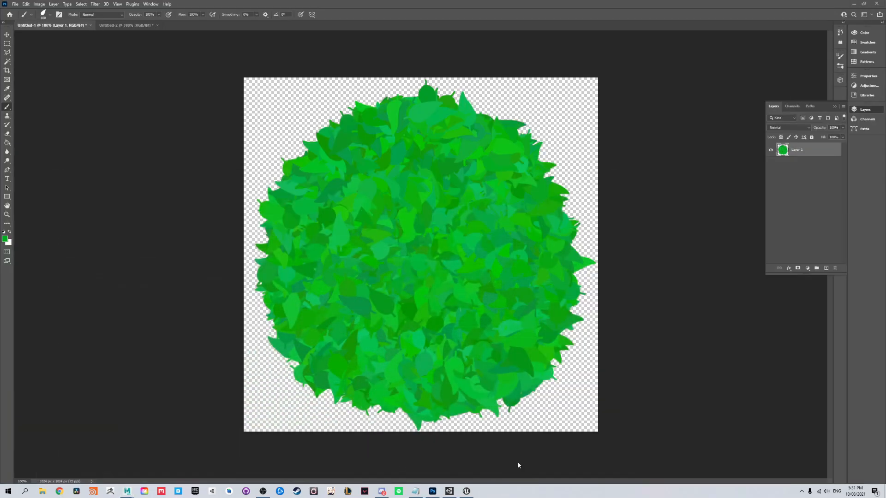
{"action": "left_click", "coordinate": [852, 4]}
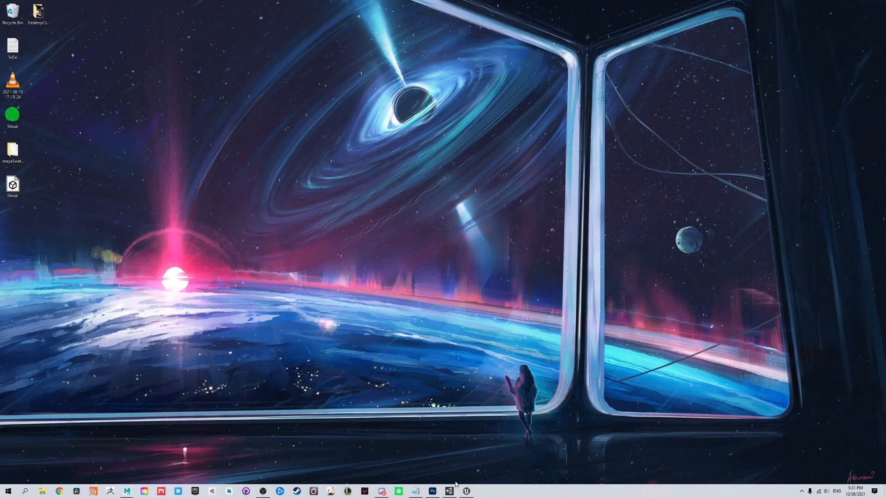
{"action": "left_click", "coordinate": [466, 491]}
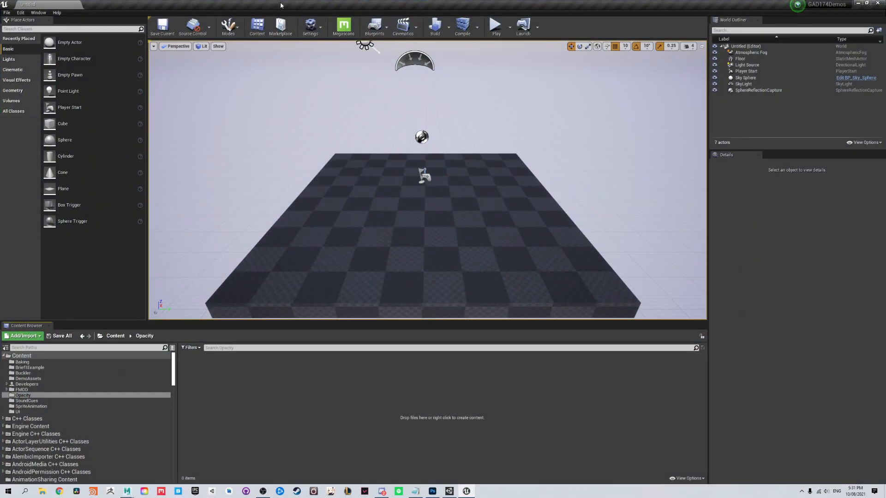
{"action": "left_click_drag", "start_coordinate": [278, 6], "coordinate": [354, 24]}
Import the Shrub FBX into the Opacity folder as a static mesh with material import set to Do Not Create Material
{"action": "left_click_drag", "start_coordinate": [20, 184], "coordinate": [289, 242]}
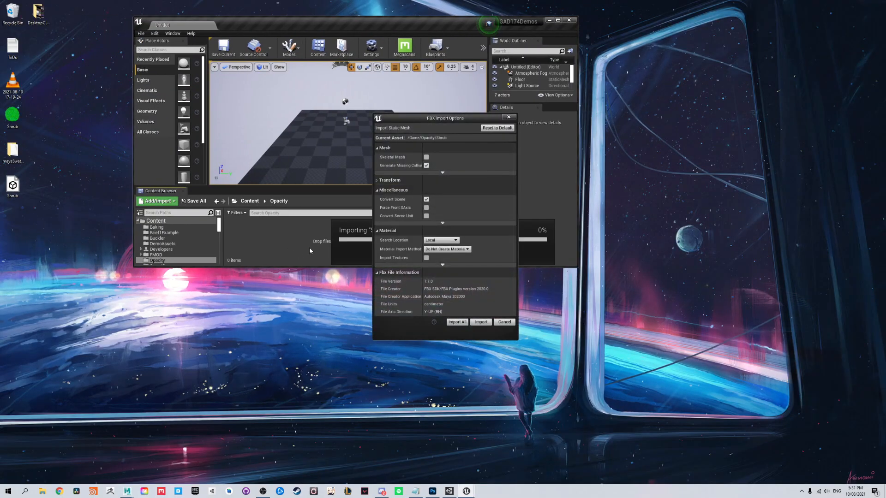
{"action": "left_click", "coordinate": [447, 250]}
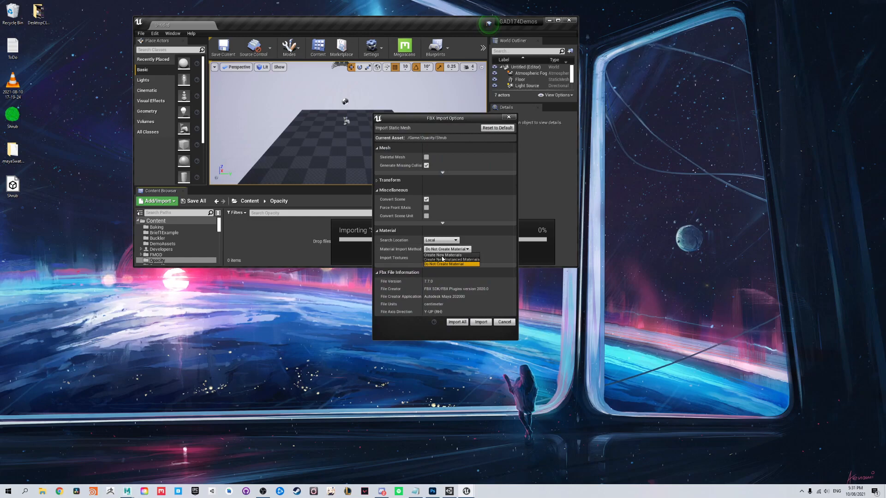
{"action": "left_click", "coordinate": [441, 265]}
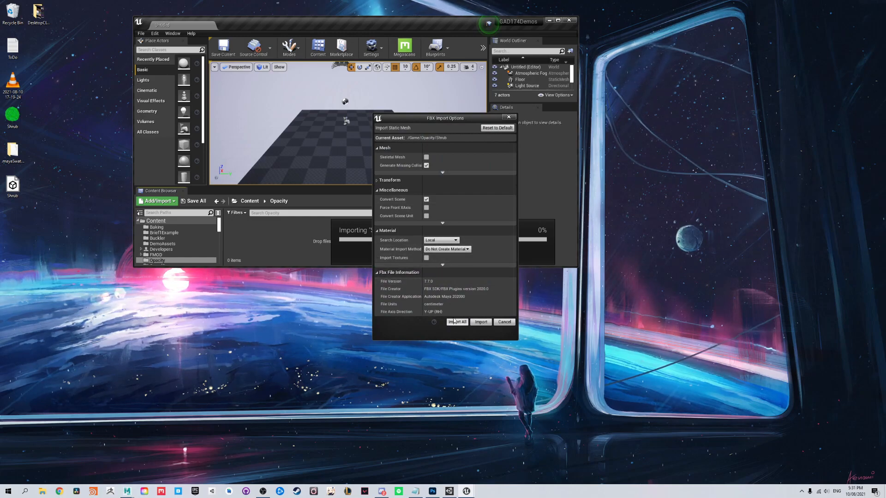
{"action": "left_click", "coordinate": [477, 324]}
{"action": "left_click", "coordinate": [612, 142]}
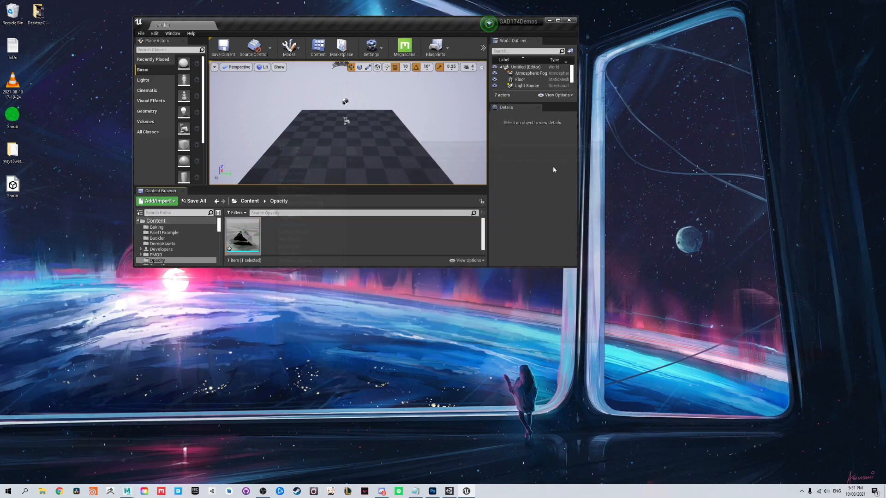
Place the Shrub mesh on the level floor, frame it in the viewport, and widen the Details area
{"action": "left_click_drag", "start_coordinate": [304, 140], "coordinate": [304, 150]}
{"action": "key", "text": "f"}
{"action": "left_click_drag", "start_coordinate": [488, 103], "coordinate": [437, 103]}
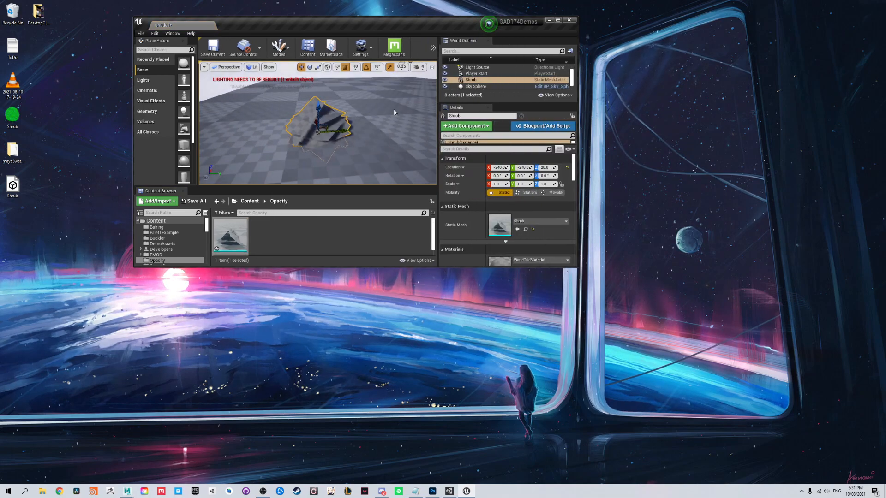
Try to import the Shrub leaf image from the desktop into the Opacity folder
{"action": "left_click_drag", "start_coordinate": [451, 24], "coordinate": [499, 70]}
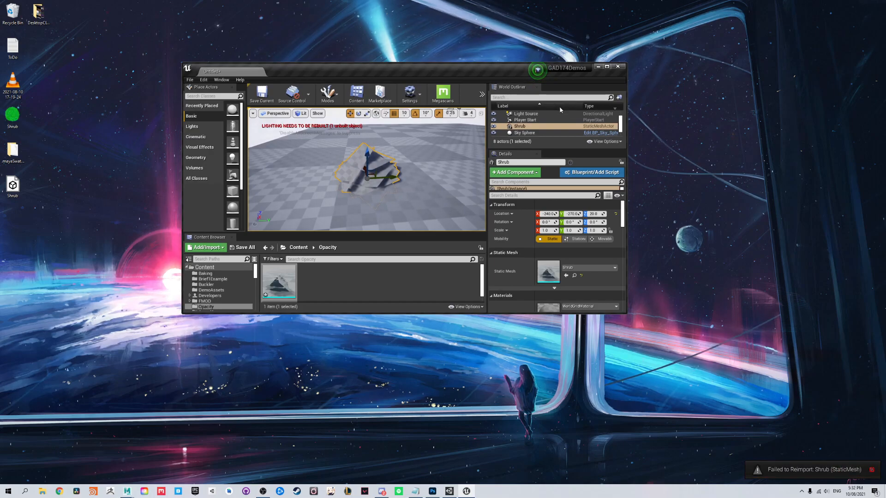
{"action": "left_click", "coordinate": [12, 118]}
{"action": "left_click_drag", "start_coordinate": [12, 118], "coordinate": [231, 250]}
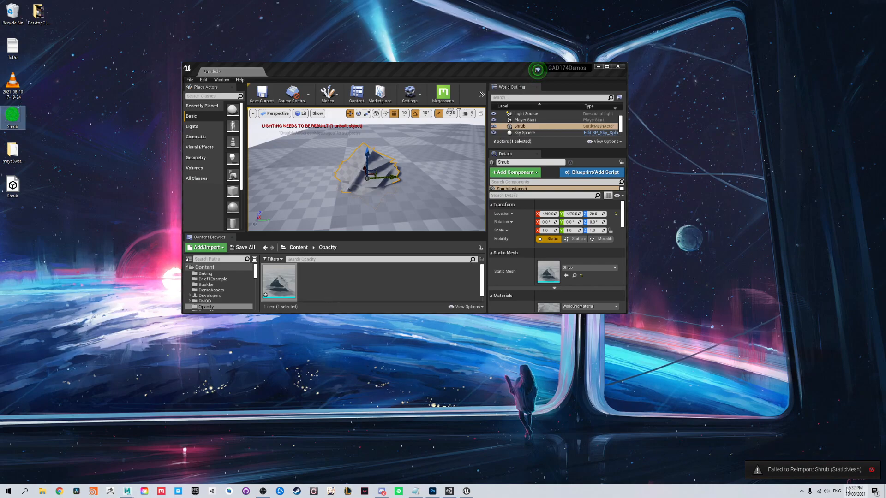
{"action": "left_click", "coordinate": [22, 133]}
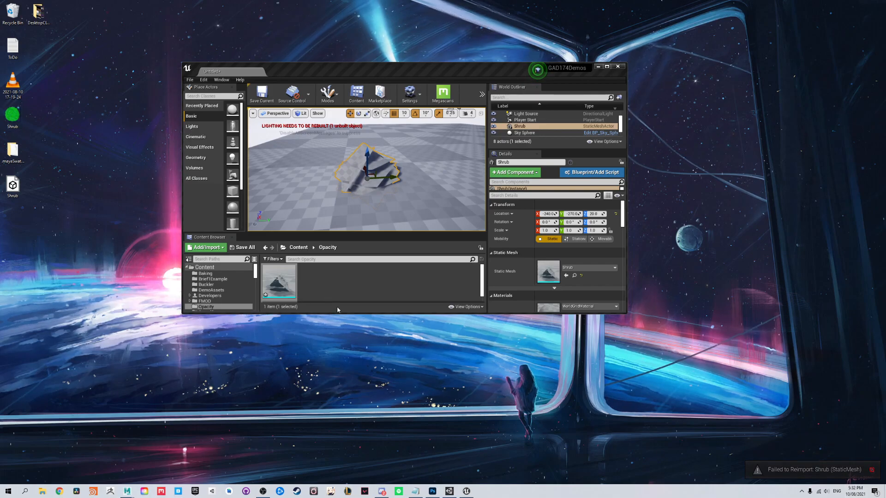
{"action": "left_click", "coordinate": [206, 247]}
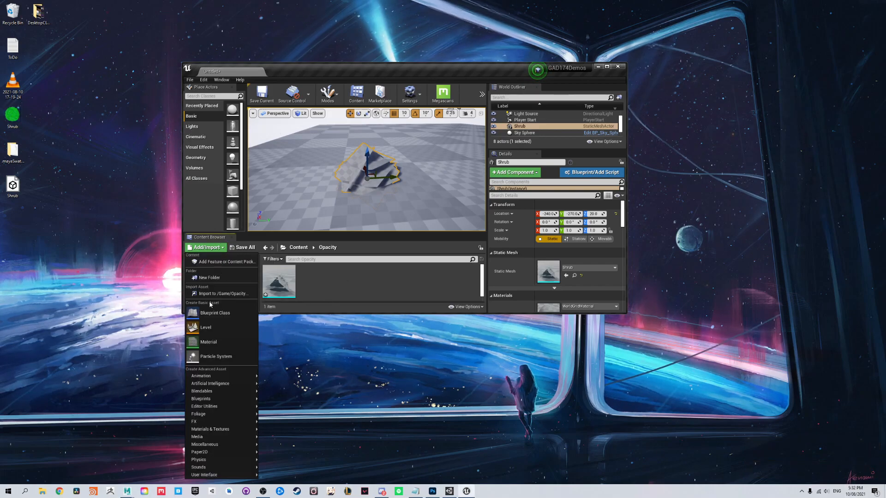
{"action": "left_click", "coordinate": [221, 293]}
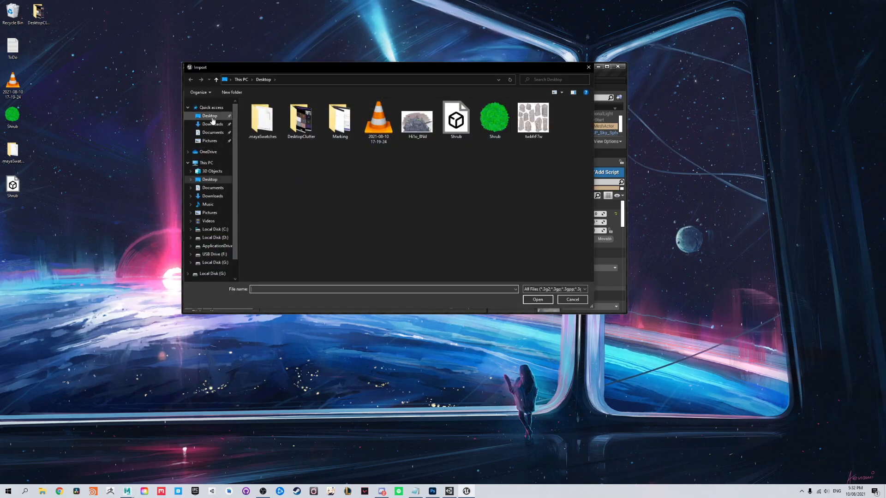
{"action": "double_click", "coordinate": [506, 127]}
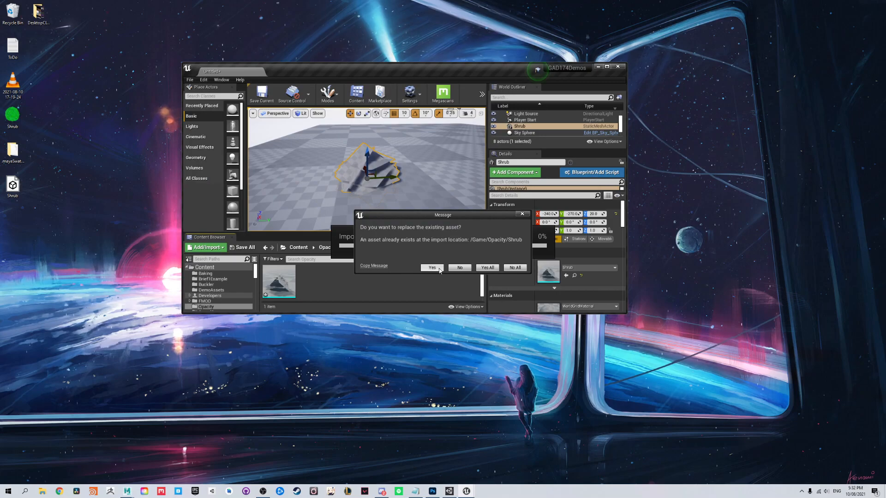
{"action": "left_click", "coordinate": [521, 215]}
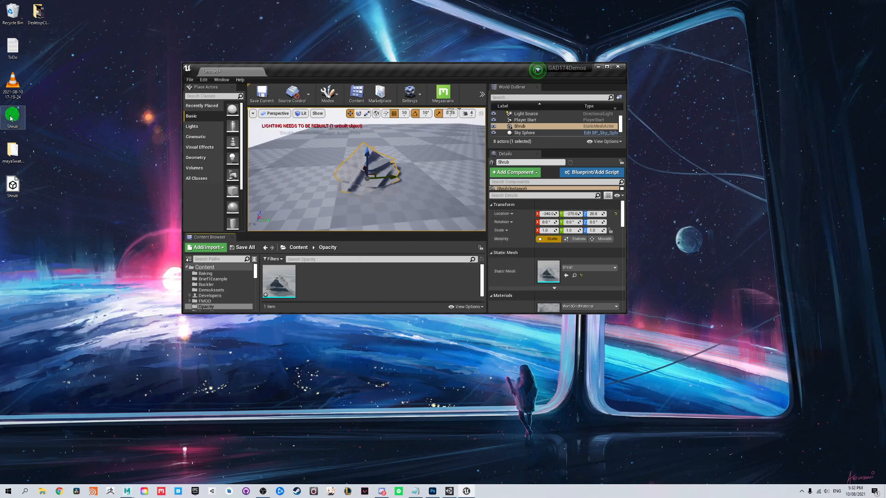
Rename the desktop leaf image as T_Shrub, import it into the Opacity folder and maximize the editor window
{"action": "left_click", "coordinate": [9, 127]}
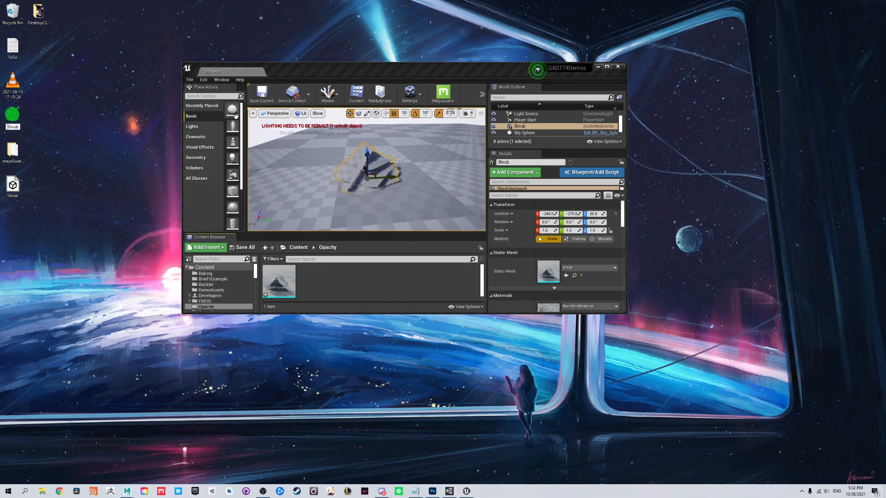
{"action": "type", "text": "T_"}
{"action": "key", "text": "Return"}
{"action": "left_click_drag", "start_coordinate": [13, 117], "coordinate": [356, 281]}
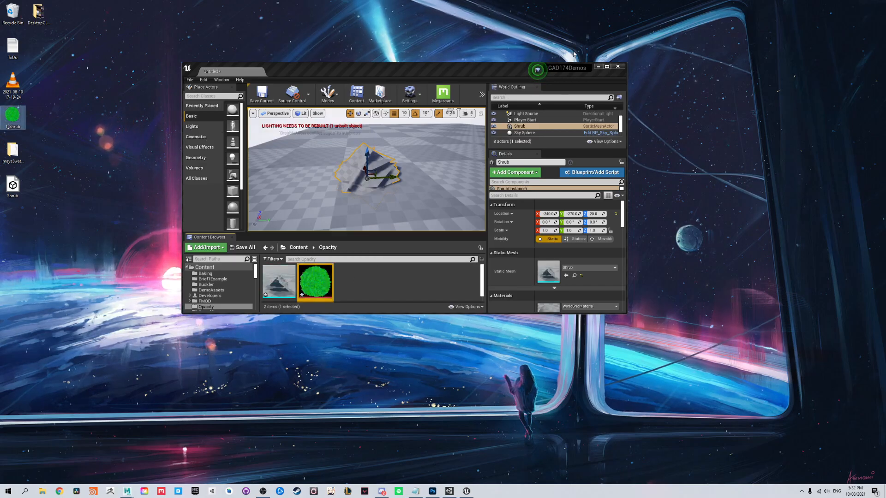
{"action": "left_click_drag", "start_coordinate": [517, 71], "coordinate": [797, 4]}
{"action": "left_click", "coordinate": [287, 398]}
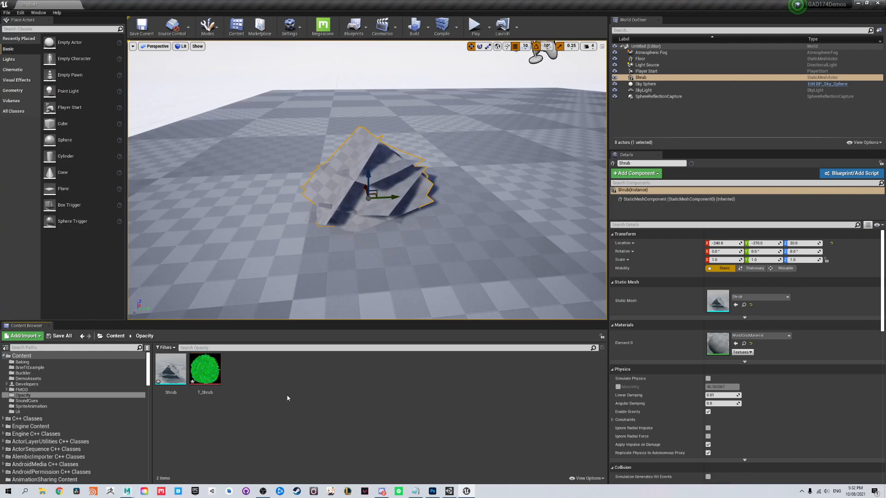
Create a new material named M_Shrub in the Opacity folder
{"action": "right_click", "coordinate": [232, 376]}
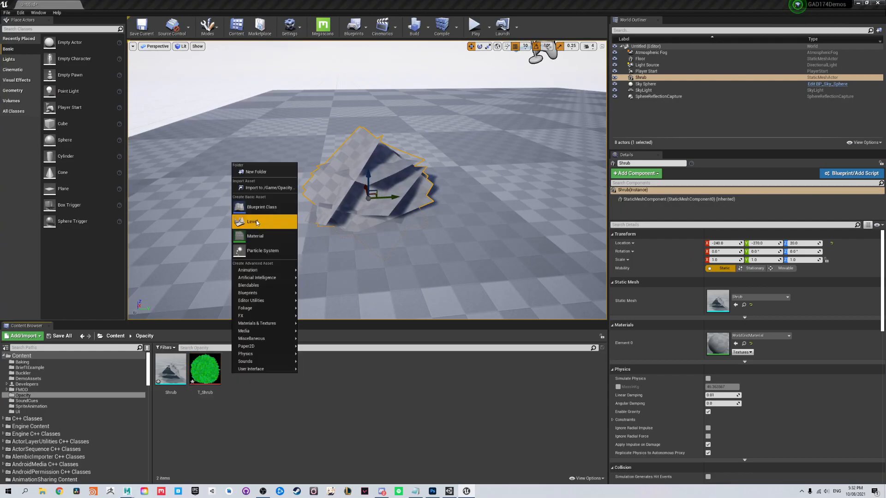
{"action": "left_click", "coordinate": [251, 237]}
{"action": "type", "text": "Shrub"}
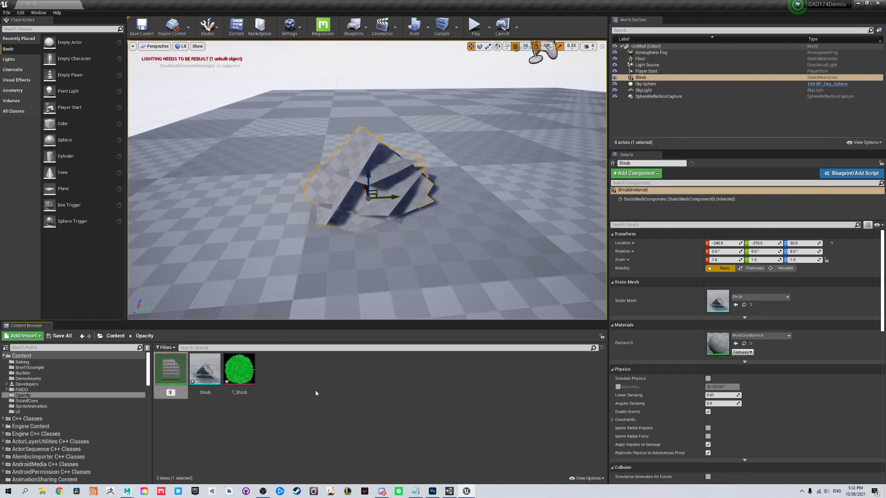
{"action": "key", "text": "BackSpace"}
{"action": "key", "text": "BackSpace"}
{"action": "key", "text": "BackSpace"}
{"action": "key", "text": "BackSpace"}
{"action": "key", "text": "BackSpace"}
{"action": "type", "text": "M_Shrub"}
{"action": "key", "text": "Return"}
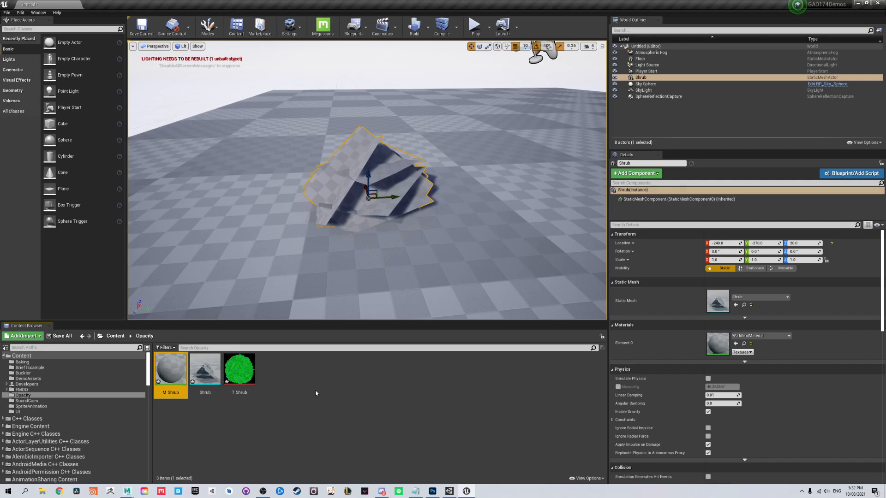
Open M_Shrub, add T_Shrub as a texture sample and connect its RGB output to Base Color
{"action": "double_click", "coordinate": [171, 369]}
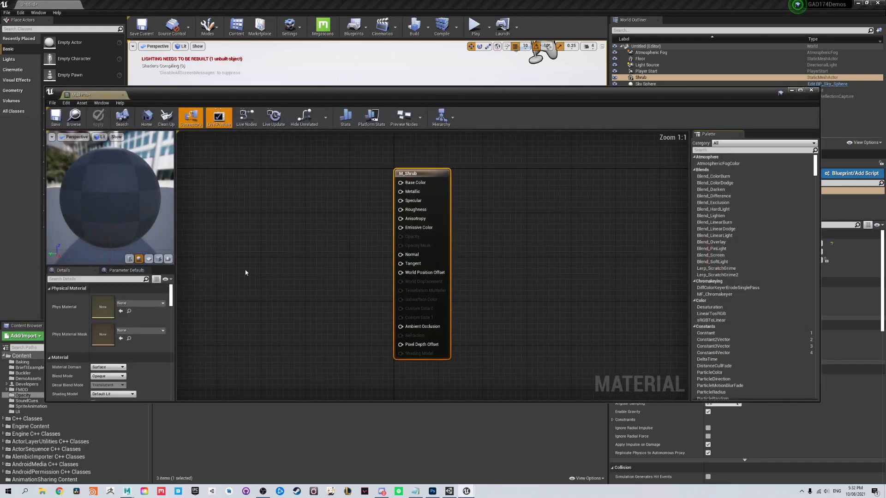
{"action": "left_click_drag", "start_coordinate": [291, 88], "coordinate": [306, 22]}
{"action": "left_click_drag", "start_coordinate": [239, 369], "coordinate": [427, 116]}
{"action": "left_click_drag", "start_coordinate": [344, 142], "coordinate": [431, 179]}
{"action": "left_click", "coordinate": [464, 170]}
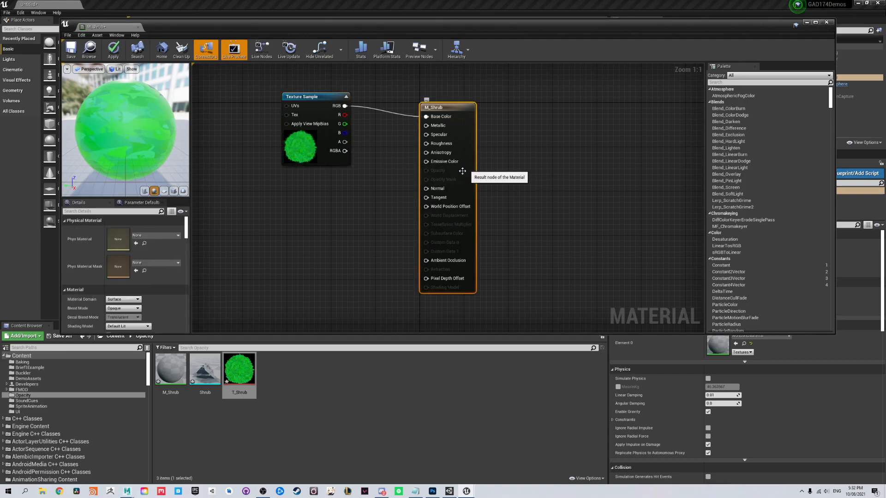
Set M_Shrub's blend mode to Masked and connect the texture's alpha output to Opacity Mask
{"action": "scroll", "coordinate": [120, 295], "scroll_direction": "down", "scroll_amount": 1}
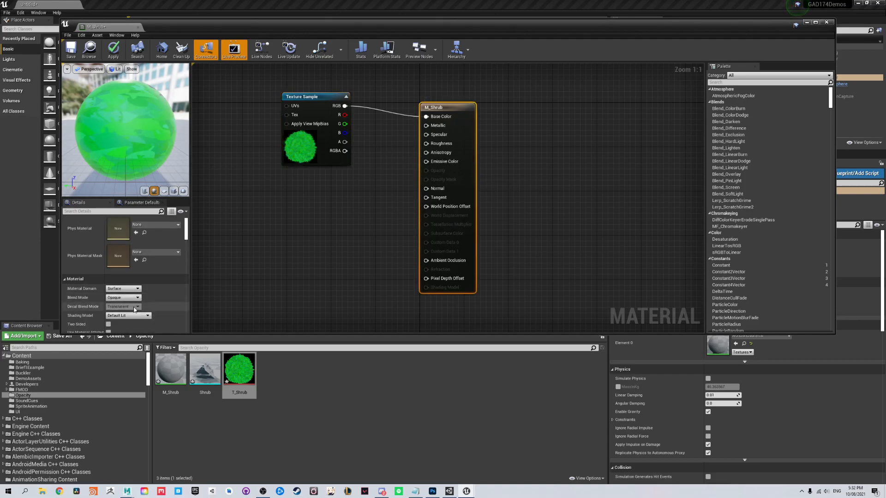
{"action": "left_click", "coordinate": [123, 298]}
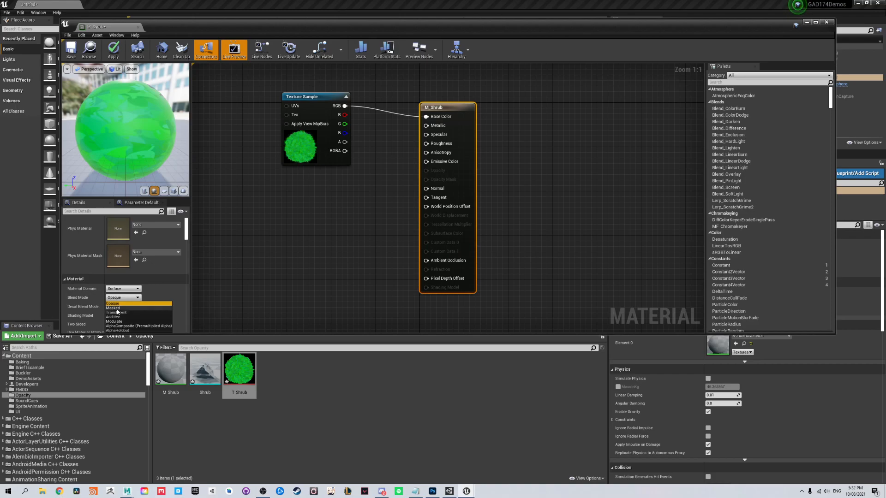
{"action": "left_click", "coordinate": [115, 307]}
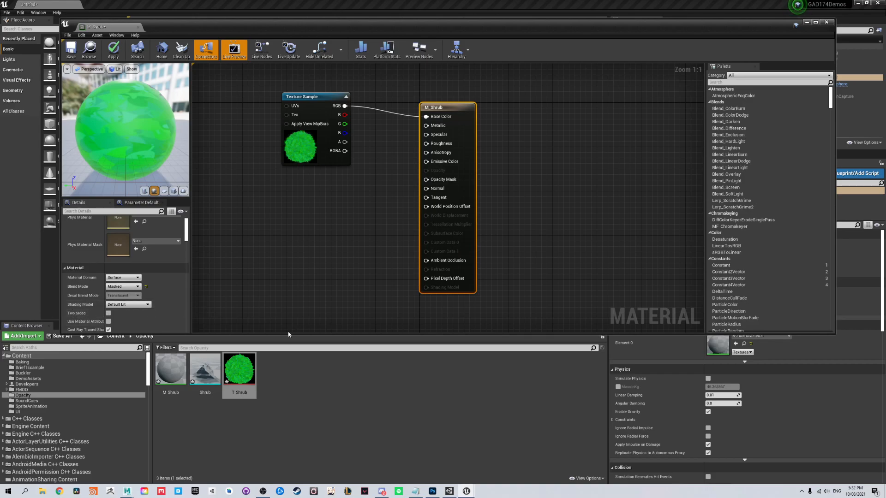
{"action": "left_click_drag", "start_coordinate": [274, 338], "coordinate": [274, 345]}
{"action": "left_click_drag", "start_coordinate": [345, 142], "coordinate": [426, 180]}
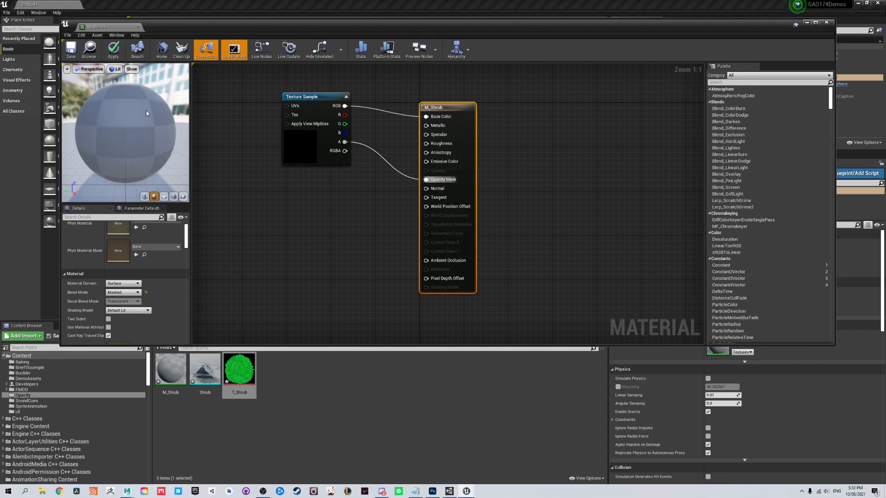
Apply and save M_Shrub, and assign it to the Shrub mesh in the level
{"action": "left_click_drag", "start_coordinate": [150, 133], "coordinate": [155, 95]}
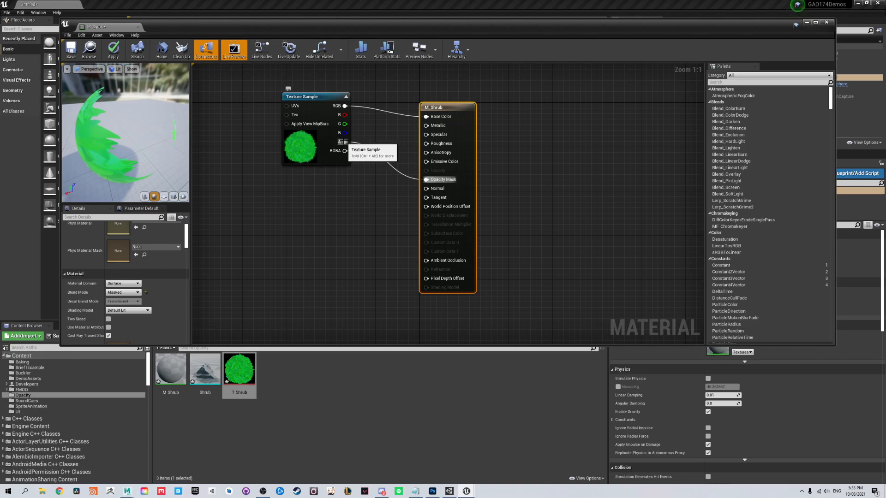
{"action": "left_click_drag", "start_coordinate": [150, 153], "coordinate": [118, 88]}
{"action": "left_click", "coordinate": [113, 49]}
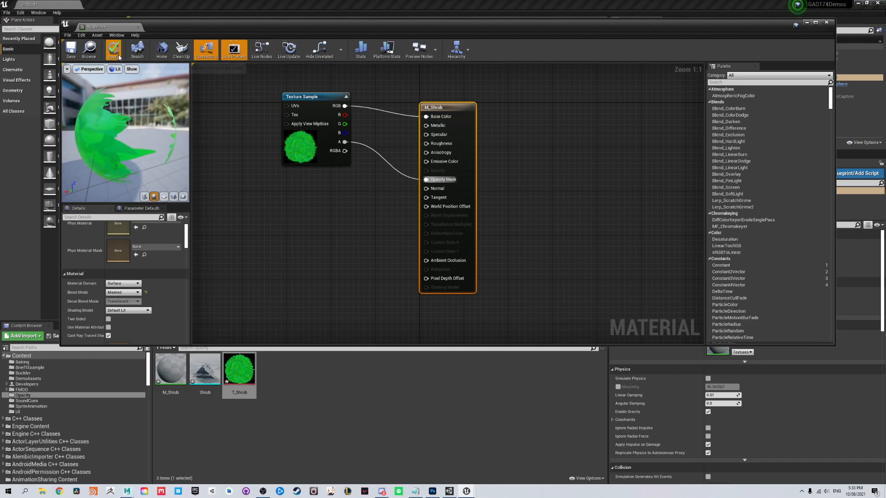
{"action": "left_click", "coordinate": [71, 49]}
{"action": "left_click", "coordinate": [806, 22]}
{"action": "left_click_drag", "start_coordinate": [171, 369], "coordinate": [344, 181]}
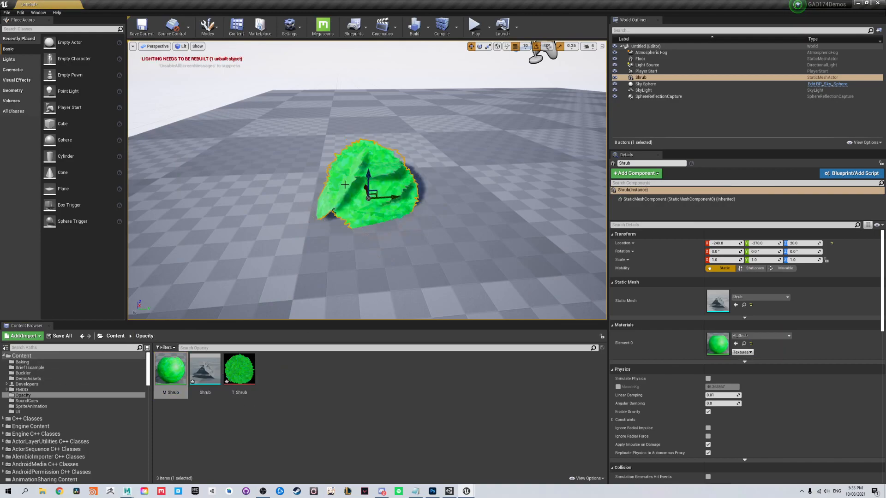
Enable Two Sided on M_Shrub, and apply and save the material
{"action": "scroll", "coordinate": [425, 156], "scroll_direction": "up", "scroll_amount": 1}
{"action": "left_click_drag", "start_coordinate": [425, 156], "coordinate": [323, 124], "text": "alt"}
{"action": "left_click_drag", "start_coordinate": [446, 180], "coordinate": [355, 203], "text": "alt"}
{"action": "double_click", "coordinate": [170, 369]}
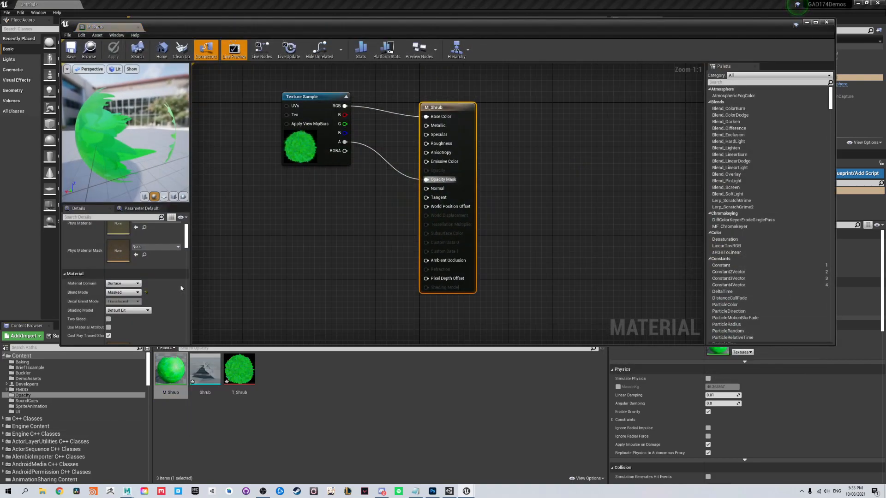
{"action": "left_click", "coordinate": [109, 319]}
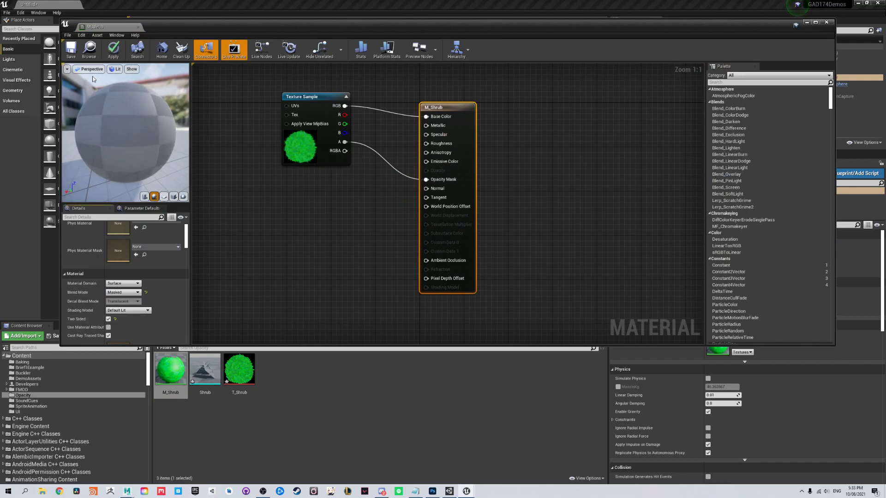
{"action": "left_click", "coordinate": [113, 48]}
{"action": "left_click", "coordinate": [70, 51]}
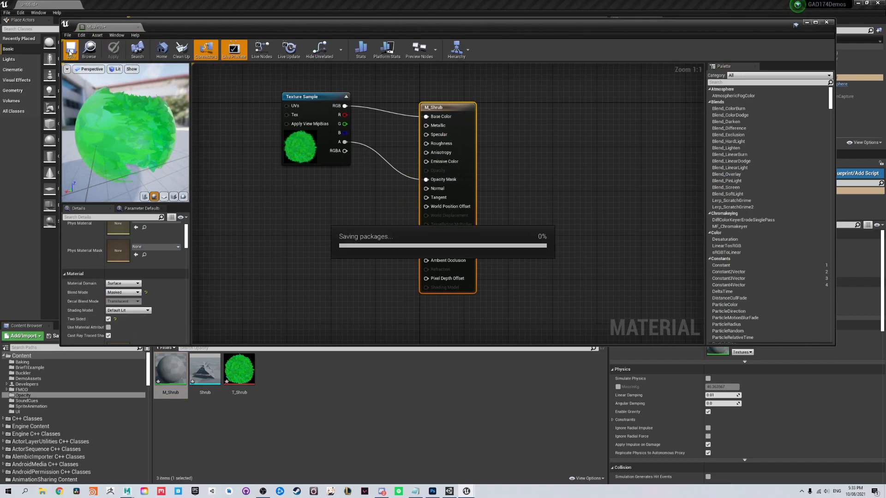
{"action": "left_click", "coordinate": [807, 22]}
Inspect the textured shrub in the level from several angles and distances
{"action": "left_click_drag", "start_coordinate": [369, 211], "coordinate": [438, 244], "text": "alt"}
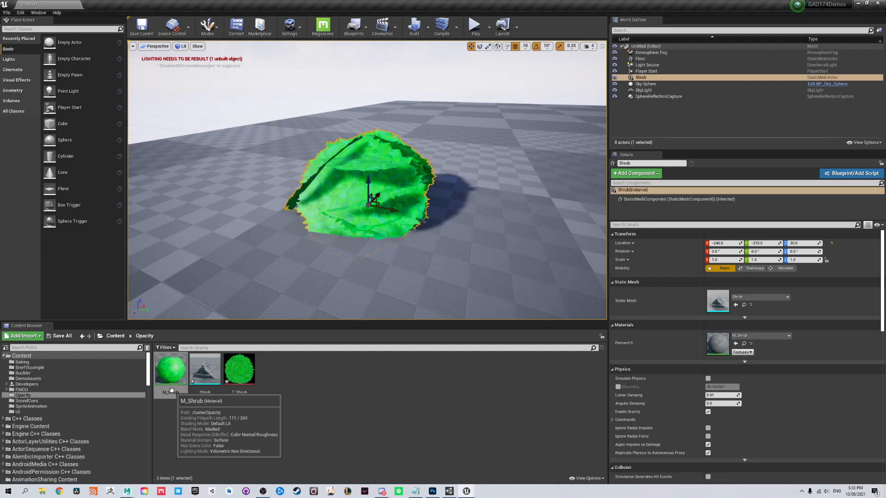
{"action": "left_click_drag", "start_coordinate": [439, 151], "coordinate": [413, 175], "text": "alt"}
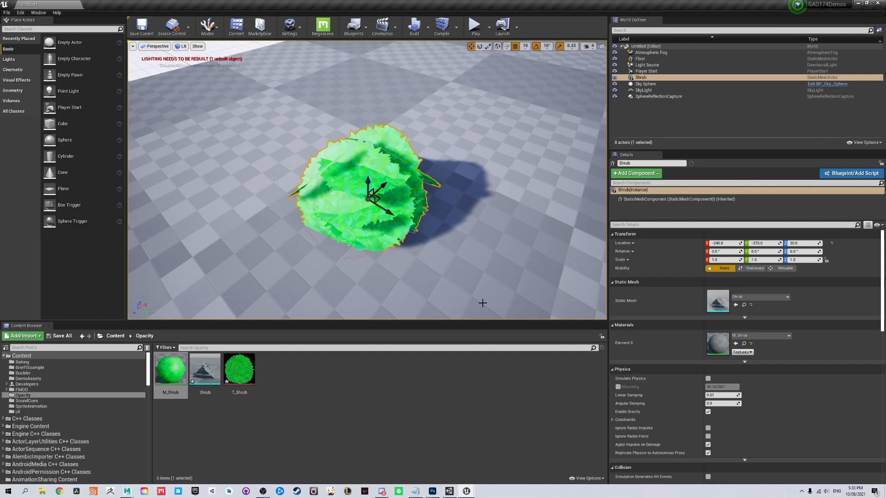
{"action": "mouse_move", "coordinate": [354, 285]}
{"action": "left_mouse_down", "text": "alt"}
{"action": "mouse_move", "coordinate": [434, 288]}
{"action": "mouse_move", "coordinate": [503, 277]}
{"action": "mouse_move", "coordinate": [485, 226]}
{"action": "mouse_move", "coordinate": [452, 217]}
{"action": "mouse_move", "coordinate": [263, 217]}
{"action": "mouse_move", "coordinate": [369, 203]}
{"action": "mouse_move", "coordinate": [304, 217]}
{"action": "mouse_move", "coordinate": [452, 239]}
{"action": "mouse_move", "coordinate": [368, 271]}
{"action": "left_mouse_up", "text": "alt"}
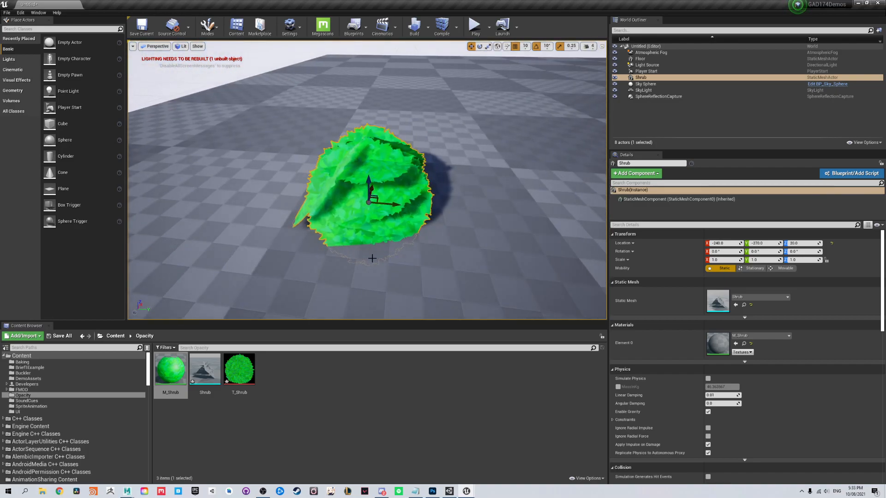
{"action": "scroll", "coordinate": [400, 258], "scroll_direction": "down", "scroll_amount": 6}
{"action": "scroll", "coordinate": [400, 259], "scroll_direction": "up", "scroll_amount": 3}
{"action": "left_click", "coordinate": [243, 134]}
{"action": "left_click_drag", "start_coordinate": [243, 134], "coordinate": [427, 215], "text": "alt"}
{"action": "scroll", "coordinate": [427, 215], "scroll_direction": "down", "scroll_amount": 3}
{"action": "scroll", "coordinate": [427, 216], "scroll_direction": "up", "scroll_amount": 6}
{"action": "left_click", "coordinate": [379, 195]}
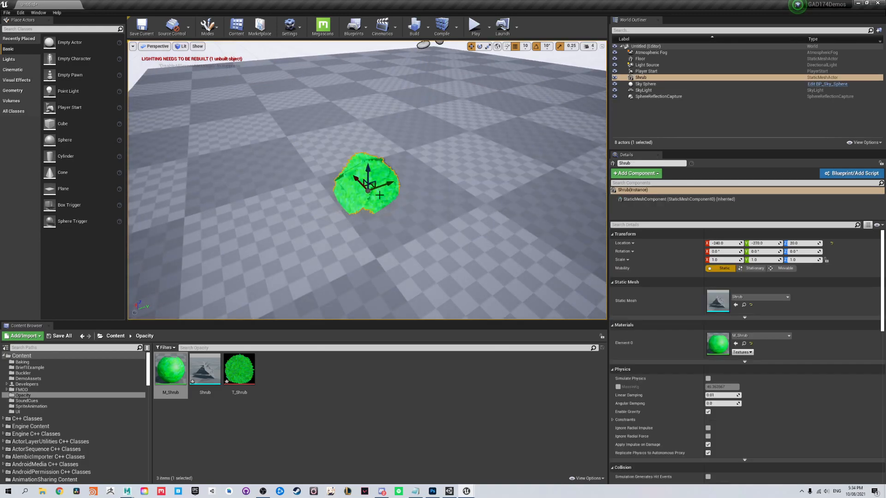
{"action": "left_click_drag", "start_coordinate": [380, 196], "coordinate": [422, 168], "text": "alt"}
{"action": "scroll", "coordinate": [423, 206], "scroll_direction": "up", "scroll_amount": 10}
{"action": "scroll", "coordinate": [423, 206], "scroll_direction": "down", "scroll_amount": 8}
{"action": "scroll", "coordinate": [439, 194], "scroll_direction": "down", "scroll_amount": 5}
{"action": "left_click", "coordinate": [424, 169]}
Duplicate the shrub onto the floor at about X -110, Y -140
{"action": "middle_click_drag", "start_coordinate": [461, 169], "coordinate": [530, 161]}
{"action": "left_click", "coordinate": [269, 201]}
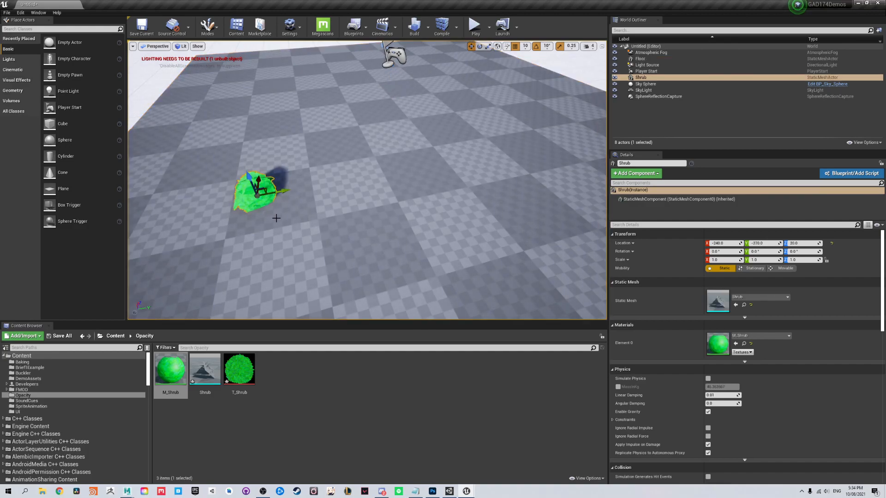
{"action": "left_click_drag", "start_coordinate": [263, 192], "coordinate": [356, 141], "text": "shift"}
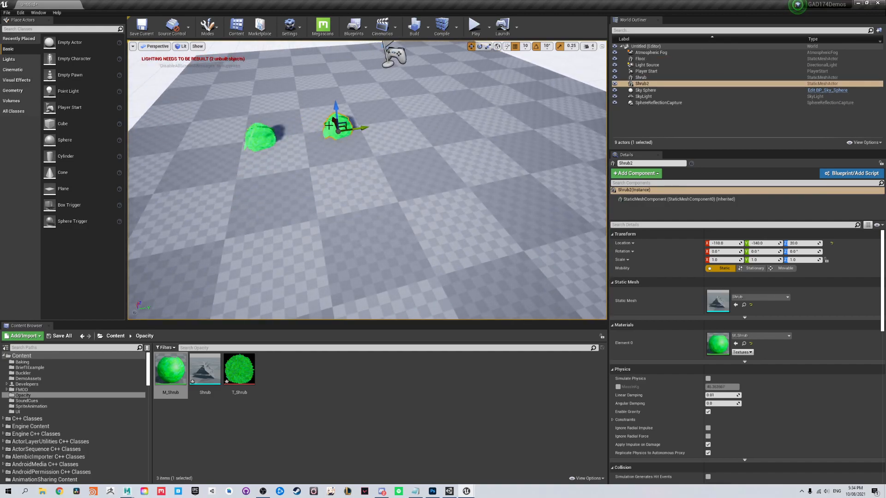
Scale the duplicate shrub to 1.25 with a Z rotation of about -40° and move it closer to the original
{"action": "key", "text": "e"}
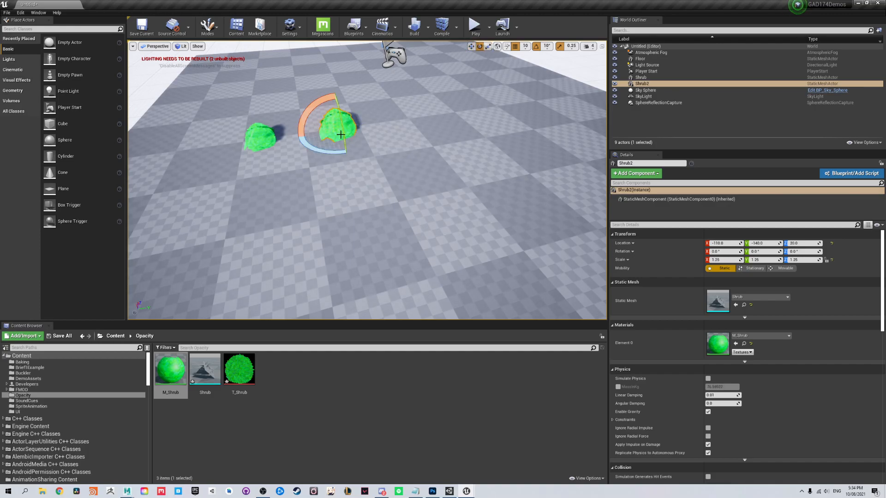
{"action": "left_click_drag", "start_coordinate": [326, 138], "coordinate": [343, 136]}
{"action": "key", "text": "w"}
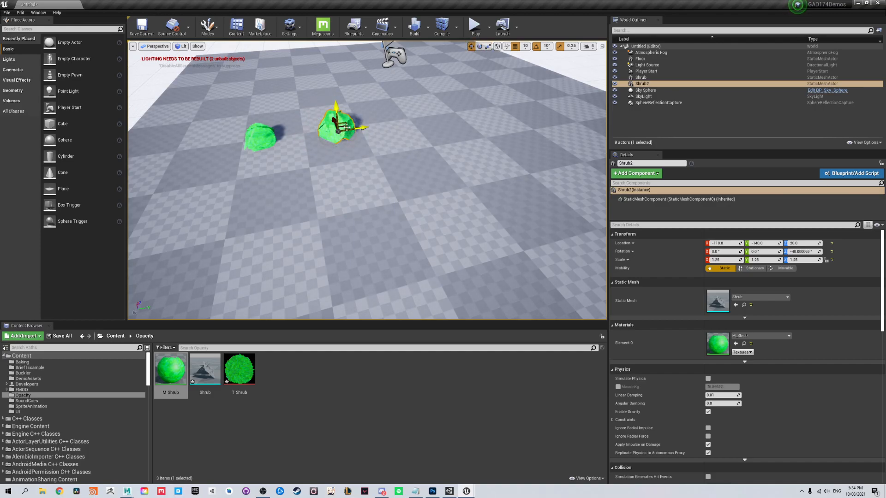
{"action": "left_click_drag", "start_coordinate": [342, 128], "coordinate": [315, 160], "text": "shift"}
{"action": "left_click", "coordinate": [373, 173]}
{"action": "right_click_drag", "start_coordinate": [382, 162], "coordinate": [392, 148]}
{"action": "key", "text": "w"}
{"action": "right_click_drag", "start_coordinate": [371, 187], "coordinate": [383, 172]}
{"action": "key", "text": "s"}
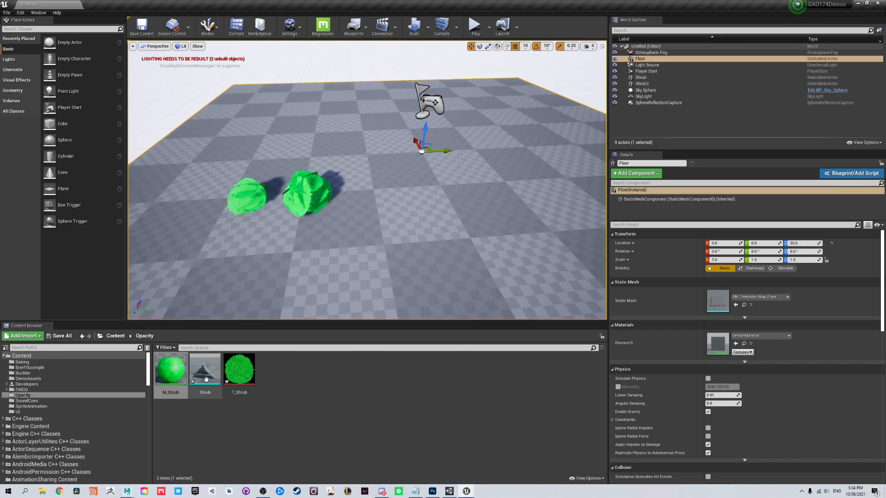
{"action": "left_click", "coordinate": [297, 398]}
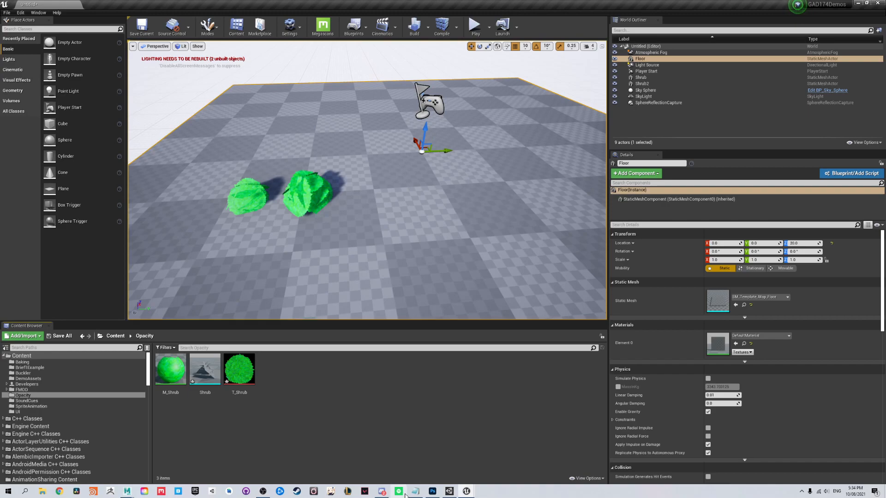
Cancel closing the Unreal Editor at the save prompt and minimize it to show the desktop
{"action": "left_click", "coordinate": [856, 3]}
{"action": "left_click", "coordinate": [468, 492]}
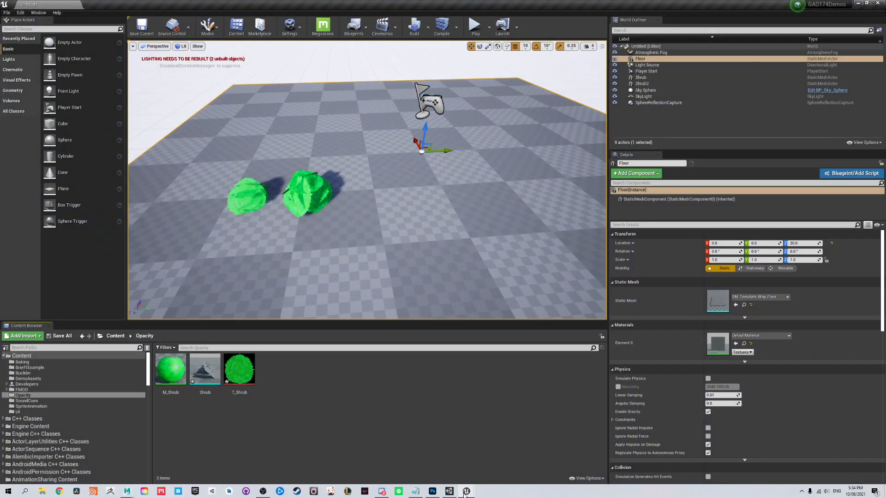
{"action": "left_click", "coordinate": [878, 4]}
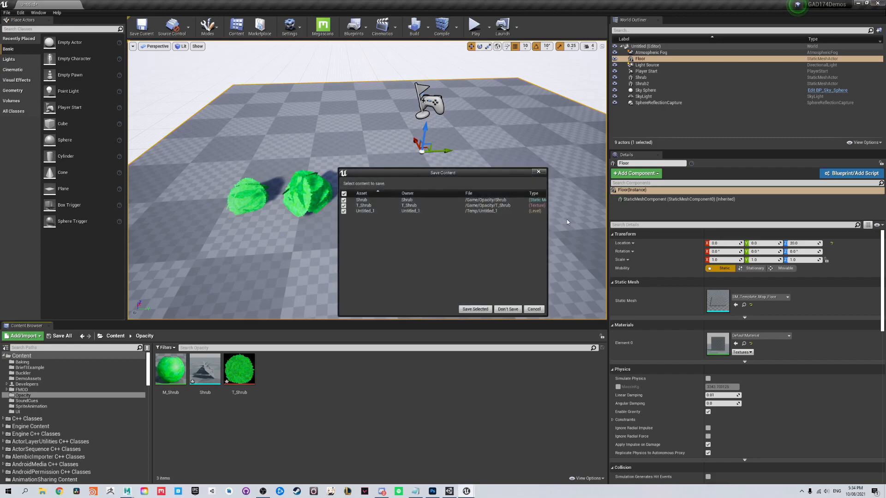
{"action": "left_click", "coordinate": [534, 310]}
{"action": "left_click", "coordinate": [856, 4]}
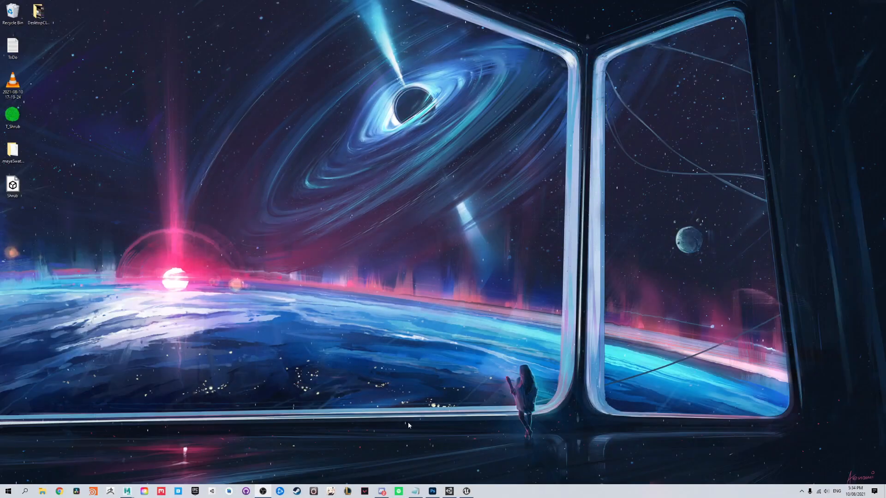
Switch to Unity and import the Shrub model and T_Shrub texture from the desktop into the MCIW1 assets folder
{"action": "left_click", "coordinate": [448, 491]}
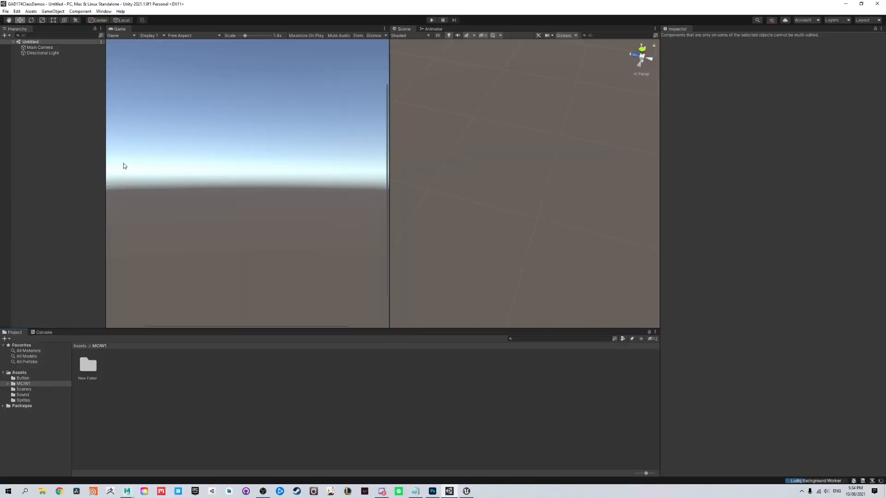
{"action": "left_click_drag", "start_coordinate": [460, 5], "coordinate": [489, 15]}
{"action": "left_click", "coordinate": [17, 187]}
{"action": "left_click", "coordinate": [14, 119], "text": "ctrl"}
{"action": "left_click_drag", "start_coordinate": [17, 193], "coordinate": [182, 387]}
{"action": "left_click_drag", "start_coordinate": [703, 13], "coordinate": [683, 1]}
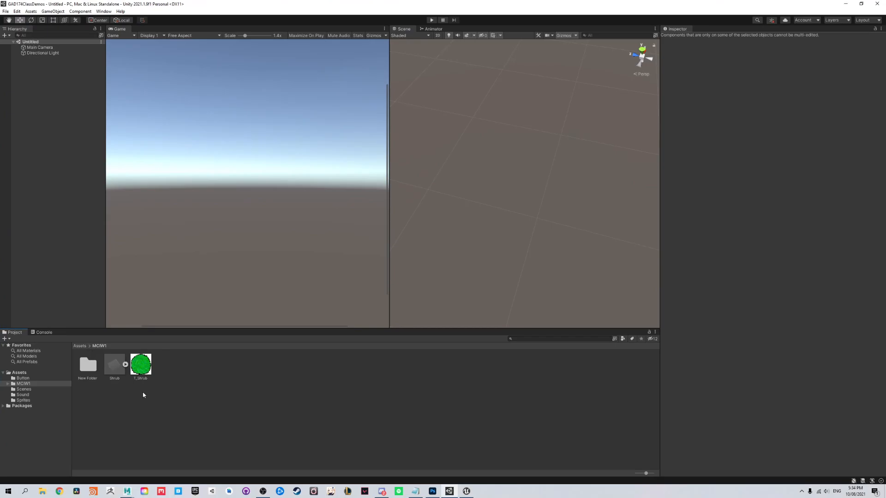
Place the imported Shrub model in the scene
{"action": "left_click", "coordinate": [138, 366]}
{"action": "left_click", "coordinate": [116, 367]}
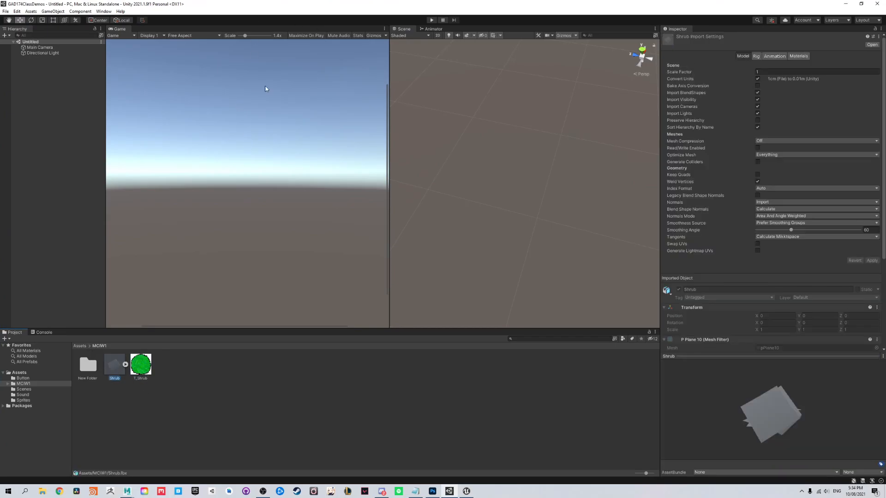
{"action": "left_click_drag", "start_coordinate": [117, 373], "coordinate": [453, 218]}
{"action": "left_click_drag", "start_coordinate": [561, 121], "coordinate": [495, 200]}
{"action": "left_click_drag", "start_coordinate": [588, 63], "coordinate": [496, 75]}
{"action": "scroll", "coordinate": [577, 159], "scroll_direction": "down", "scroll_amount": 4}
{"action": "scroll", "coordinate": [554, 162], "scroll_direction": "down", "scroll_amount": 2}
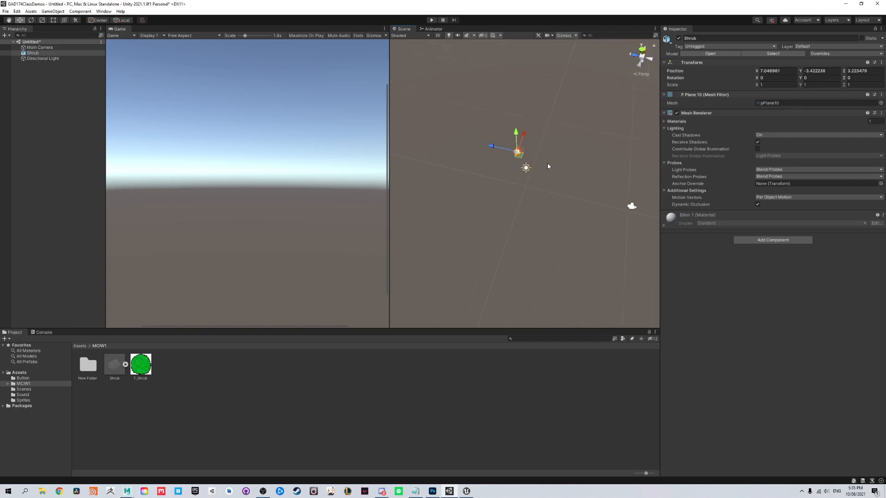
Move the shrub into the camera's view at about X 0.66, Y -1.4, Z -3.41 and set the Game view scale to 1x
{"action": "left_click_drag", "start_coordinate": [521, 158], "coordinate": [558, 184]}
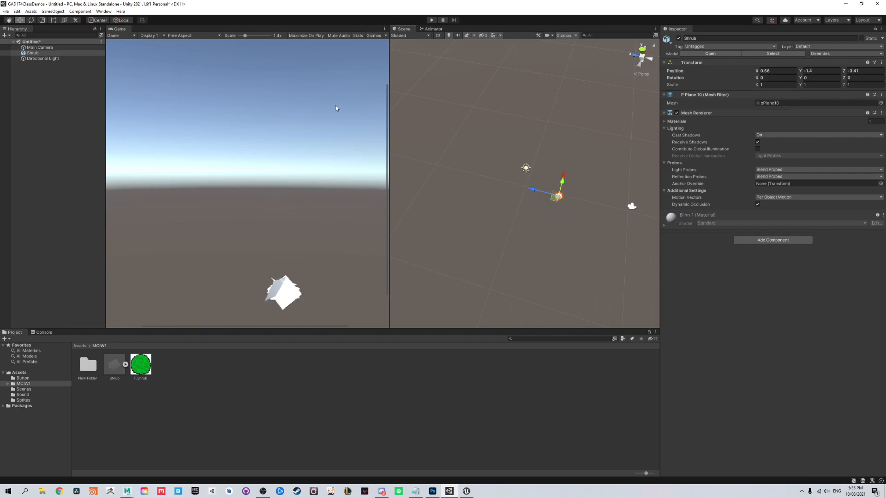
{"action": "left_click_drag", "start_coordinate": [244, 37], "coordinate": [238, 36]}
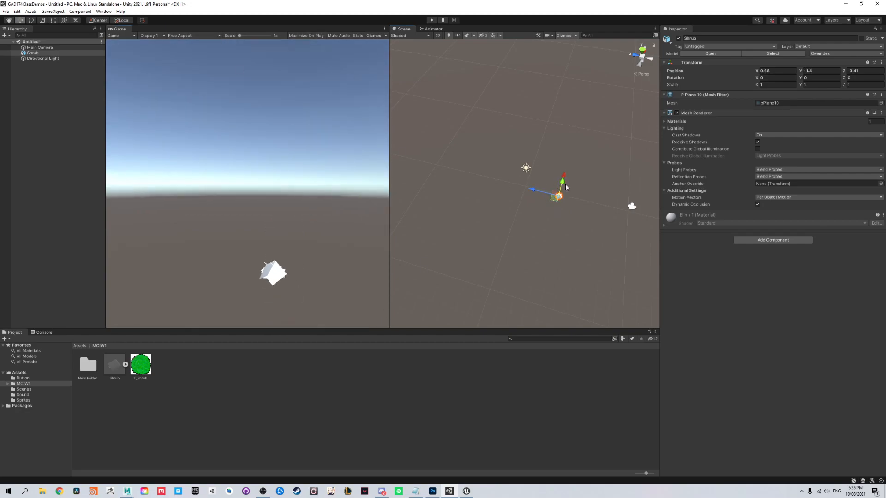
{"action": "key", "text": "f"}
{"action": "left_click_drag", "start_coordinate": [589, 218], "coordinate": [441, 172], "text": "alt"}
Create a new material named M_Shrub in the MCIW1 folder
{"action": "left_click", "coordinate": [147, 367]}
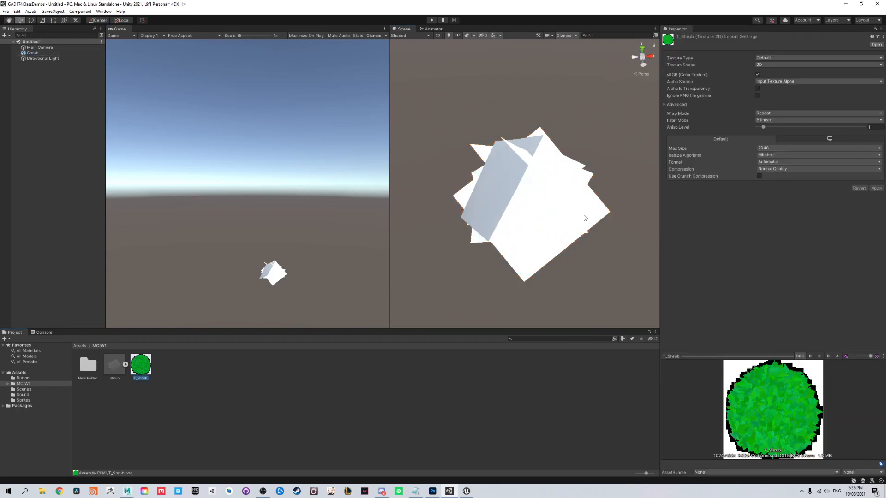
{"action": "right_click", "coordinate": [169, 369]}
{"action": "mouse_move", "coordinate": [201, 195]}
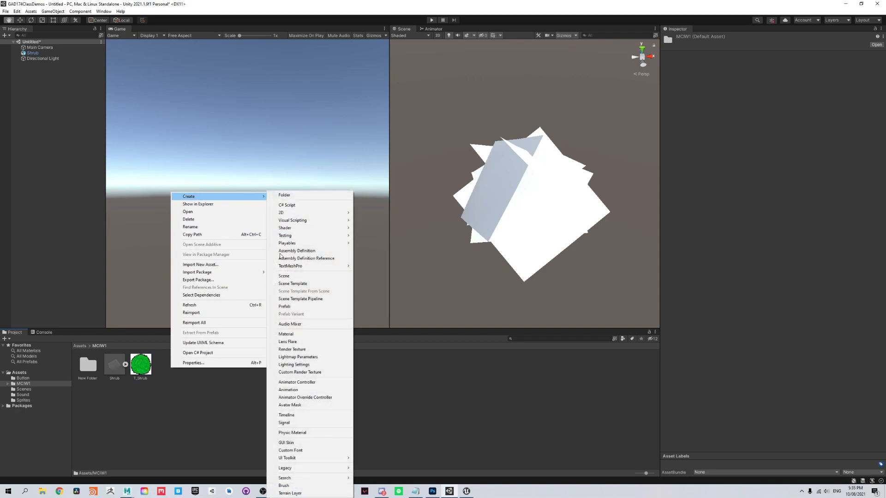
{"action": "left_click", "coordinate": [286, 334]}
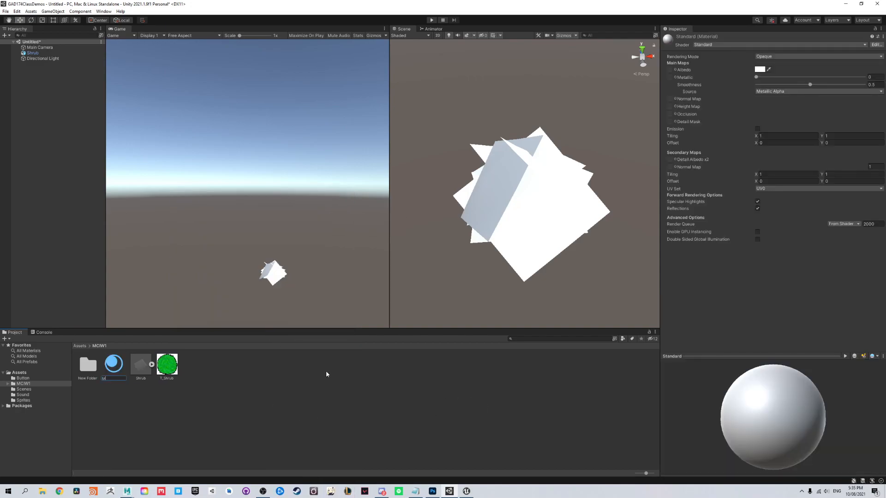
{"action": "type", "text": "M_Shrub"}
{"action": "key", "text": "Return"}
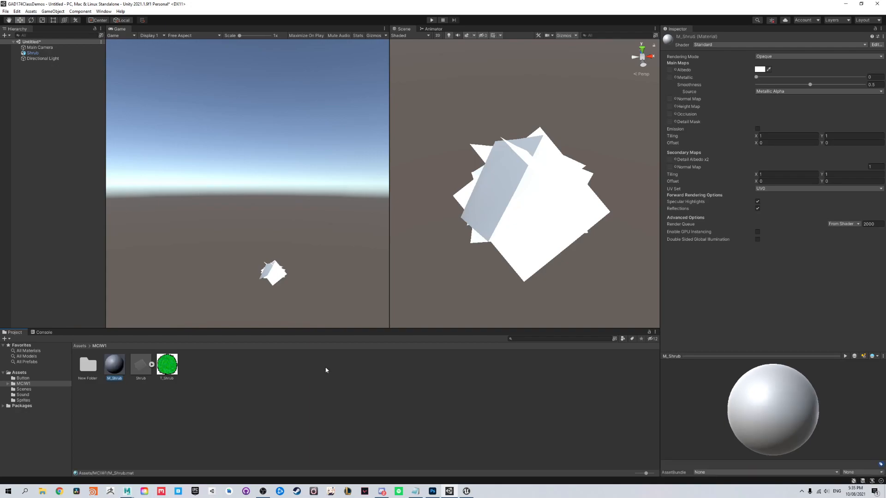
Set M_Shrub's rendering mode to Cutout and assign T_Shrub as its albedo texture
{"action": "left_click", "coordinate": [760, 56]}
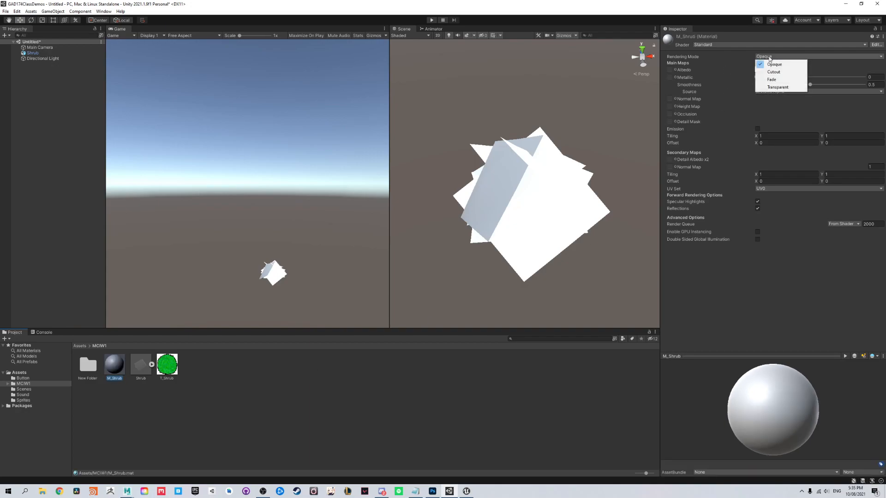
{"action": "left_click", "coordinate": [768, 72]}
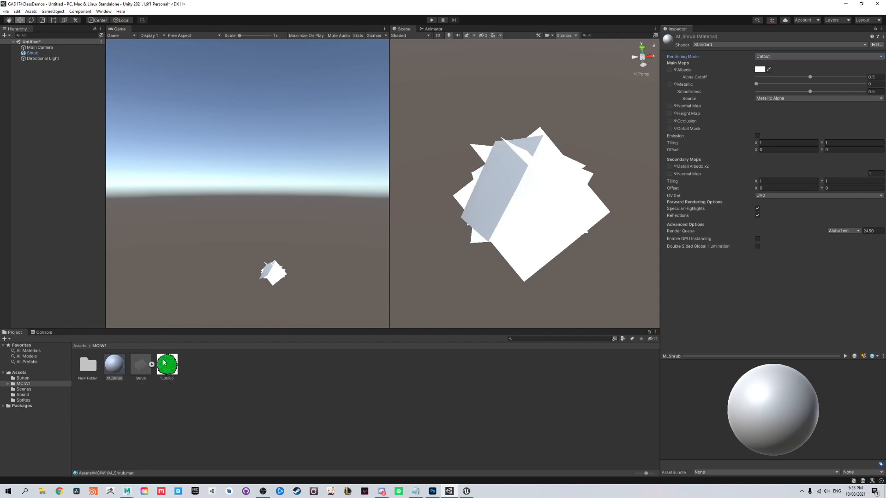
{"action": "left_click_drag", "start_coordinate": [164, 363], "coordinate": [670, 71]}
{"action": "left_click_drag", "start_coordinate": [790, 402], "coordinate": [754, 414]}
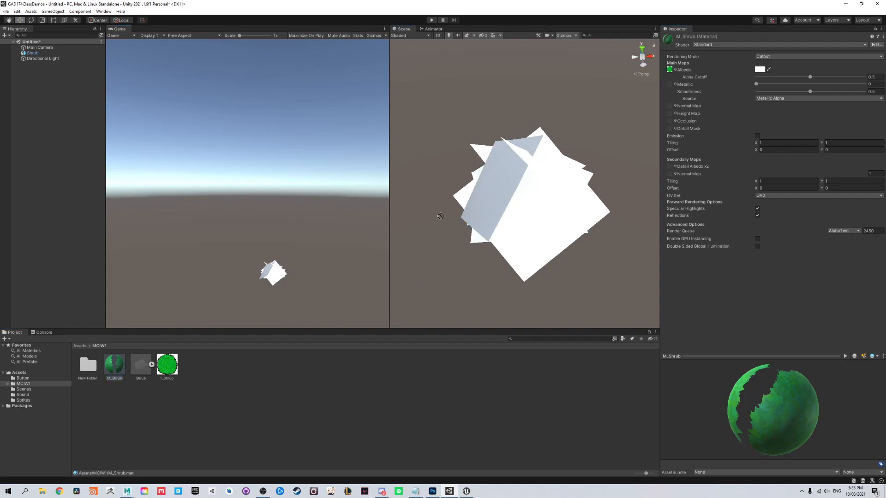
Apply M_Shrub to the shrub in the scene and examine its planes from several angles
{"action": "left_click_drag", "start_coordinate": [428, 223], "coordinate": [533, 178]}
{"action": "left_click_drag", "start_coordinate": [623, 278], "coordinate": [517, 243], "text": "alt"}
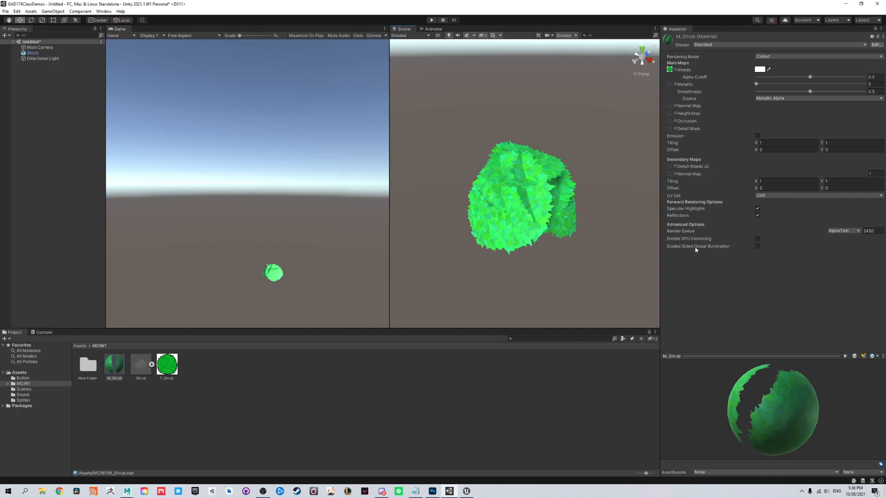
{"action": "mouse_move", "coordinate": [713, 250]}
{"action": "left_click_drag", "start_coordinate": [597, 218], "coordinate": [490, 133], "text": "alt"}
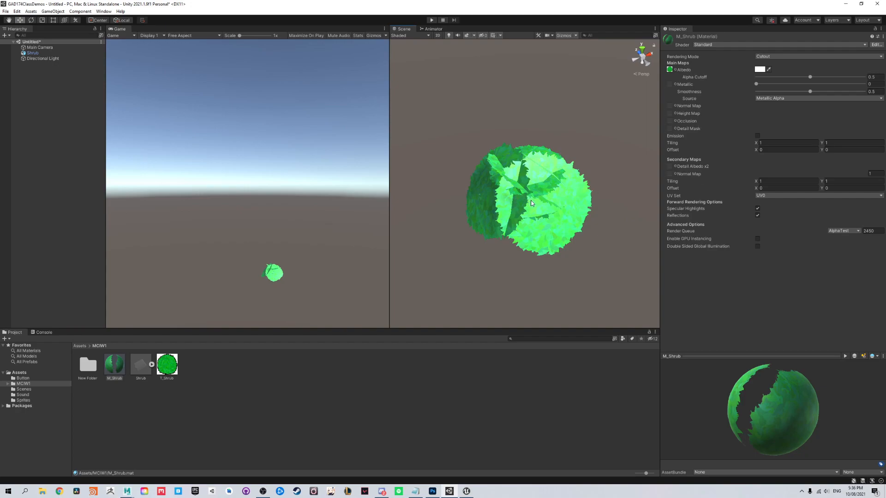
{"action": "left_click_drag", "start_coordinate": [552, 205], "coordinate": [864, 44], "text": "alt"}
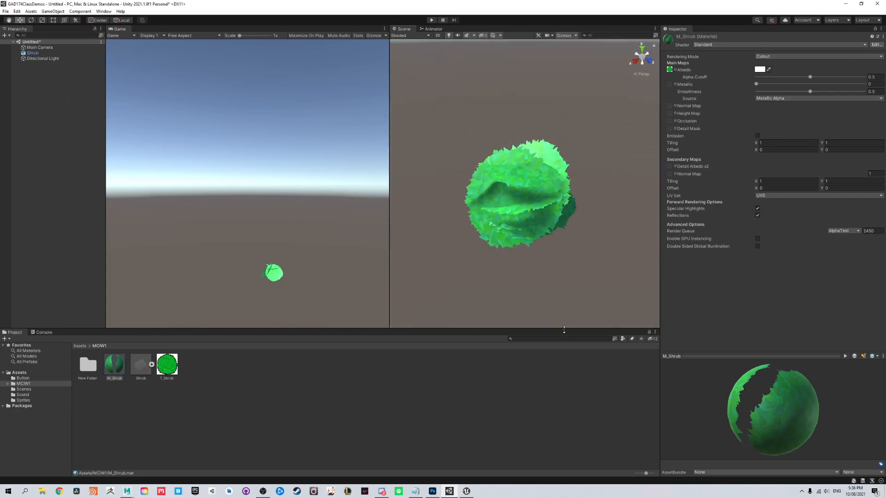
{"action": "left_click_drag", "start_coordinate": [482, 190], "coordinate": [521, 207], "text": "alt"}
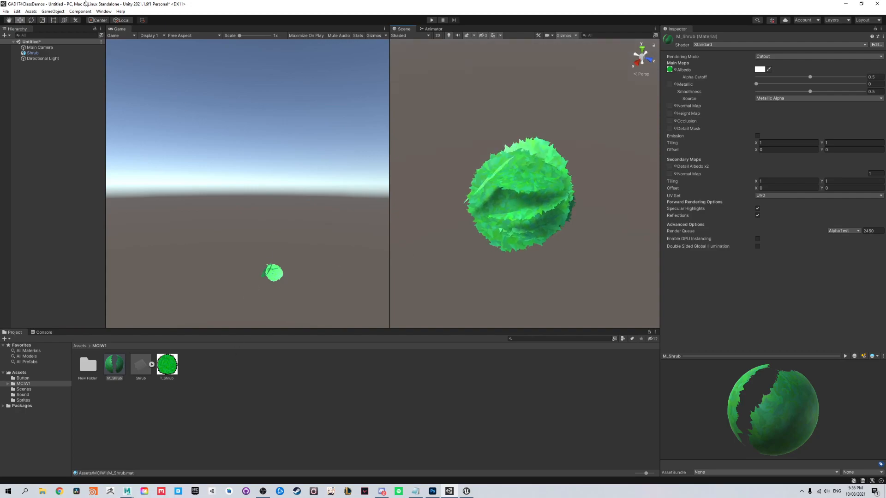
Change M_Shrub's shader to Particles/Standard Surface, enable Two Sided, and check the shrub's planes from both sides
{"action": "left_click", "coordinate": [770, 45]}
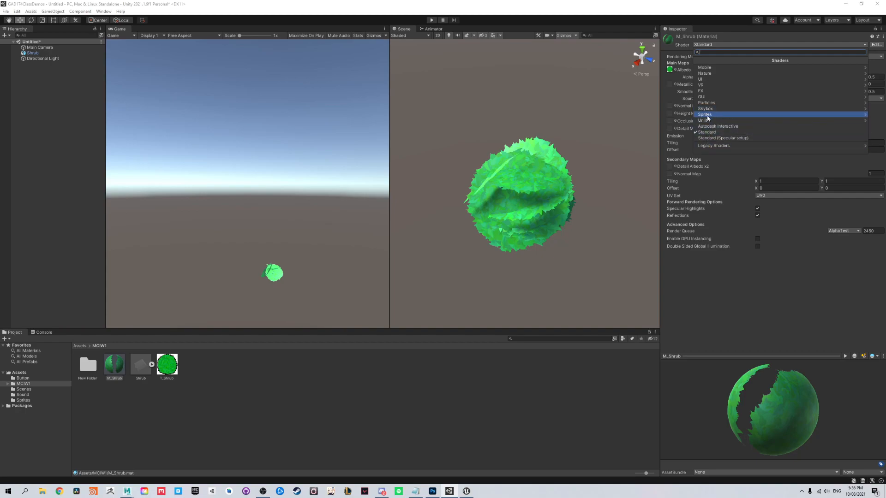
{"action": "left_click", "coordinate": [716, 103]}
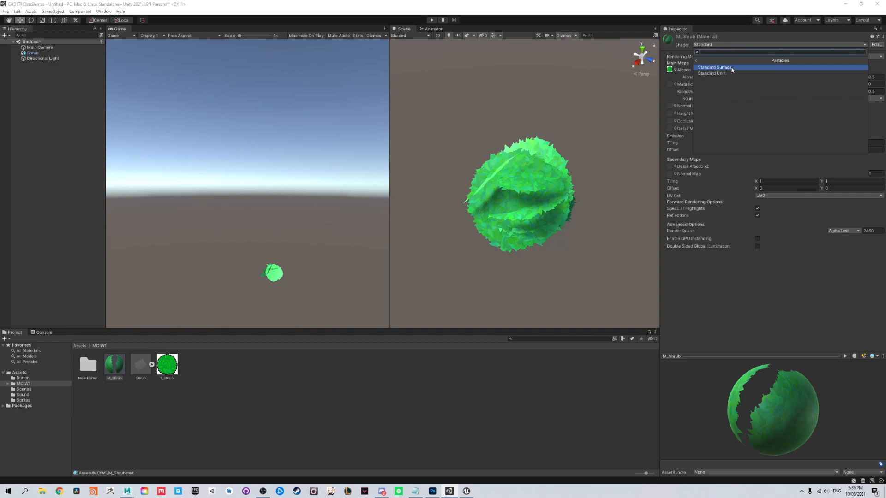
{"action": "left_click", "coordinate": [720, 73]}
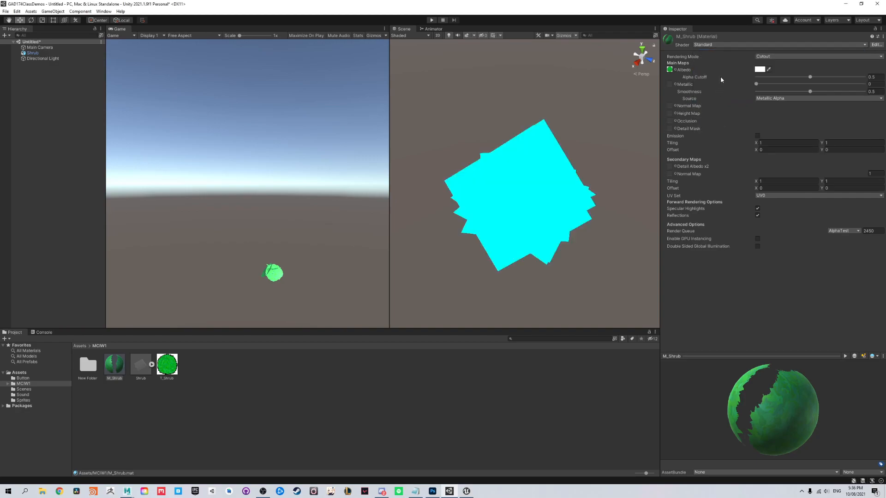
{"action": "left_click_drag", "start_coordinate": [599, 190], "coordinate": [521, 155], "text": "alt"}
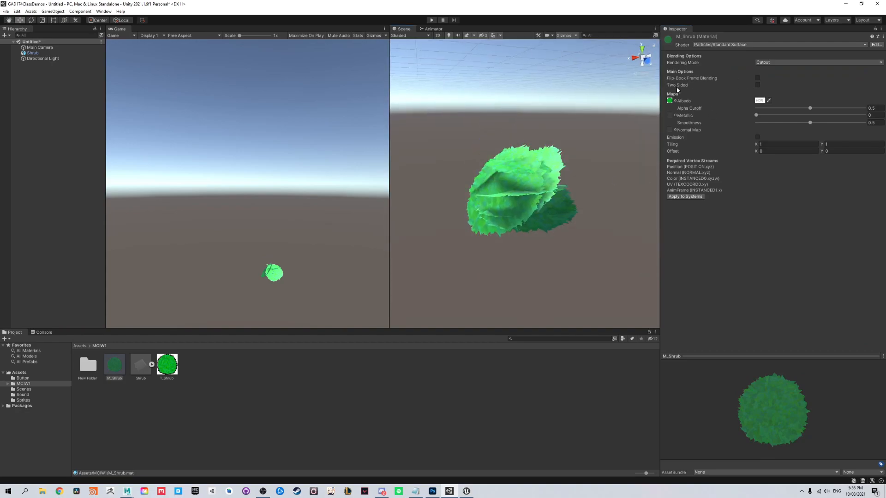
{"action": "left_click", "coordinate": [757, 85]}
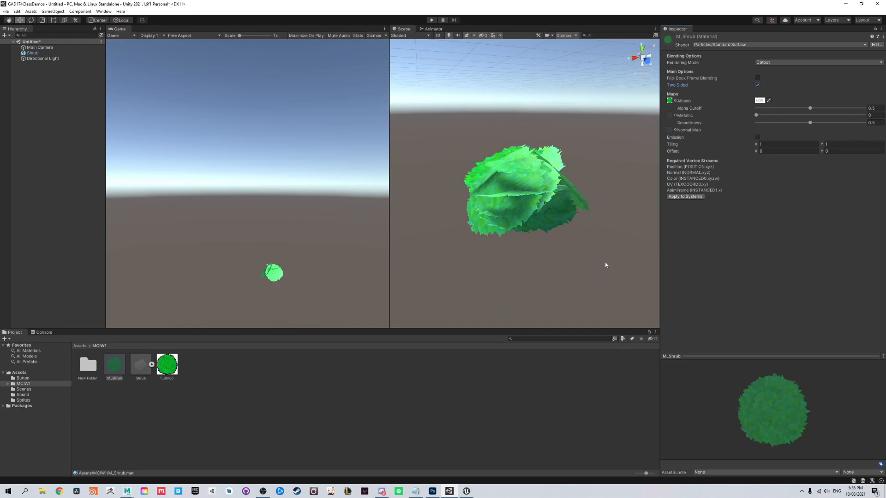
{"action": "left_click_drag", "start_coordinate": [607, 281], "coordinate": [710, 107], "text": "alt"}
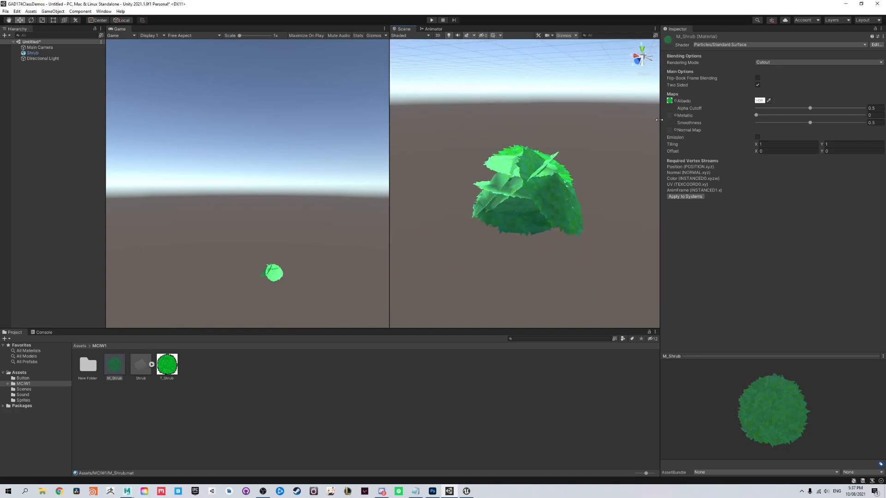
{"action": "left_click_drag", "start_coordinate": [576, 174], "coordinate": [728, 58], "text": "alt"}
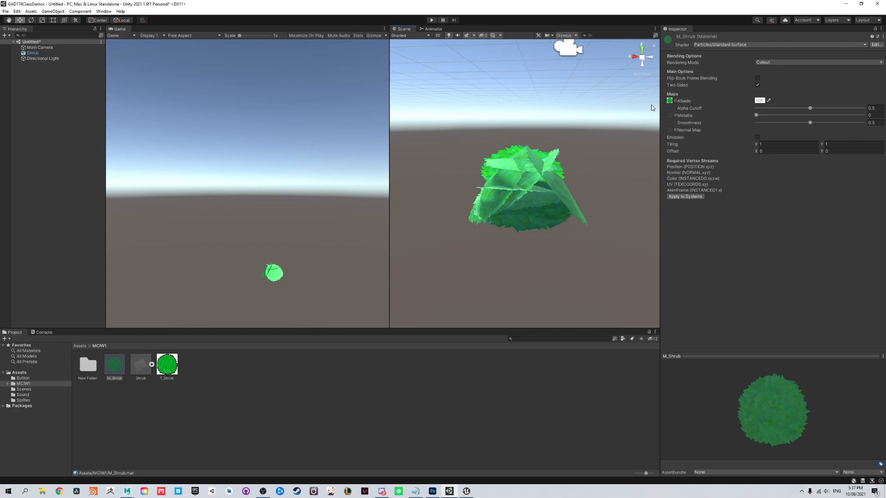
{"action": "left_click", "coordinate": [721, 44]}
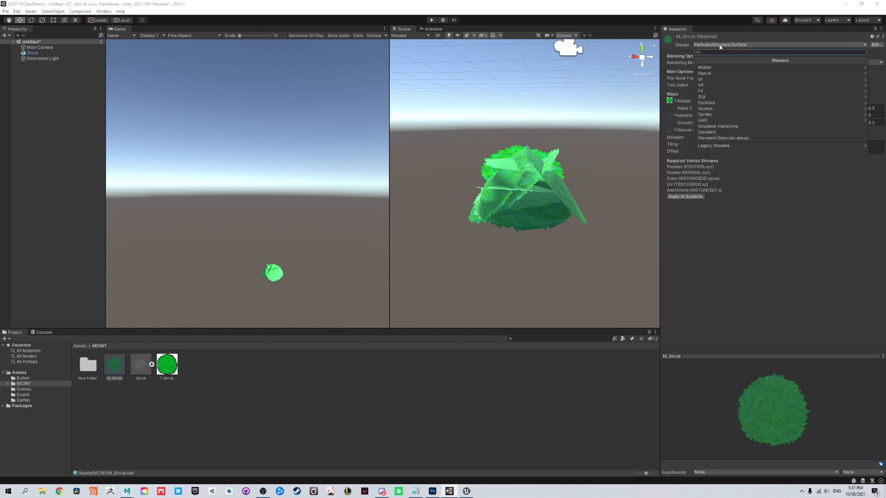
{"action": "left_click", "coordinate": [727, 90]}
{"action": "left_click", "coordinate": [697, 62]}
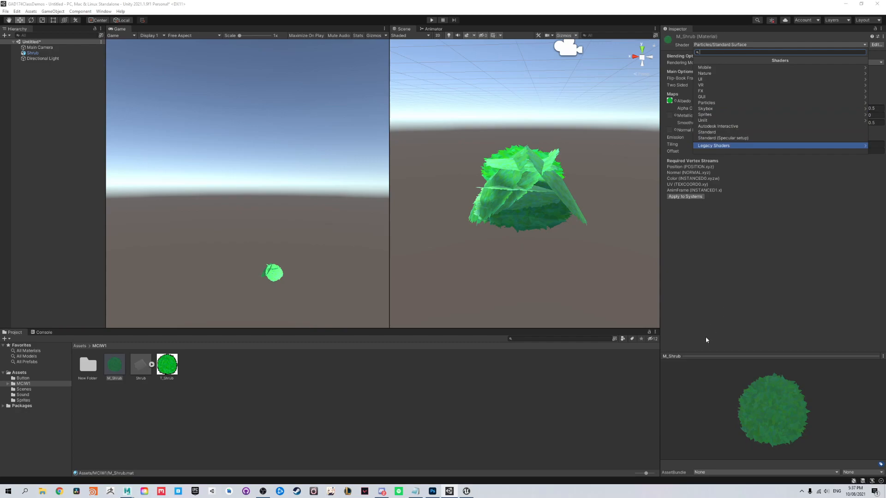
{"action": "left_click", "coordinate": [712, 72]}
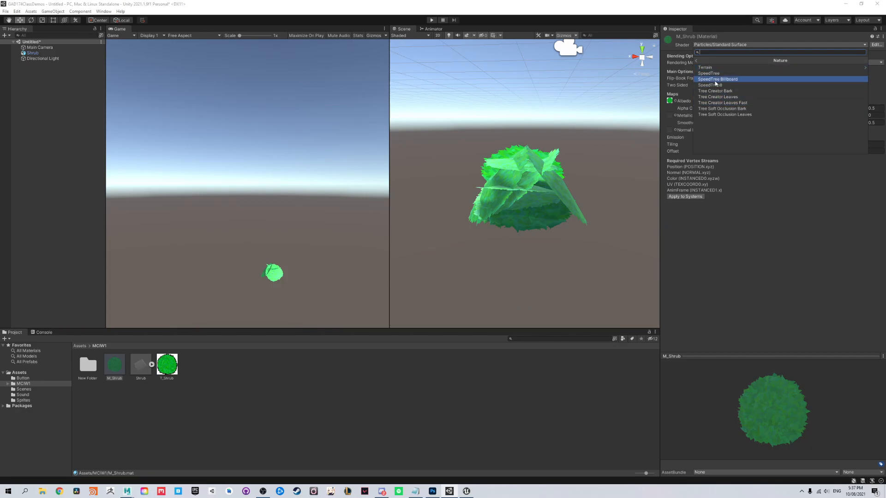
{"action": "left_click", "coordinate": [697, 60]}
{"action": "left_click", "coordinate": [760, 274]}
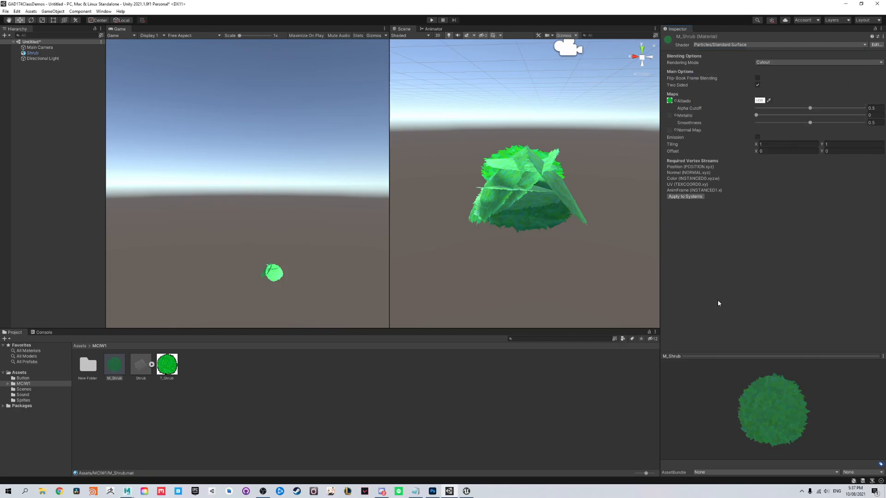
Inspect the two-sided shrub in the scene from several angles and from farther away
{"action": "left_click_drag", "start_coordinate": [477, 156], "coordinate": [436, 146], "text": "alt"}
{"action": "left_click", "coordinate": [550, 190]}
{"action": "left_click_drag", "start_coordinate": [549, 190], "coordinate": [443, 173], "text": "alt"}
{"action": "left_click", "coordinate": [551, 135]}
{"action": "left_click_drag", "start_coordinate": [568, 176], "coordinate": [601, 205], "text": "alt"}
{"action": "scroll", "coordinate": [536, 206], "scroll_direction": "down", "scroll_amount": 10}
{"action": "middle_click_drag", "start_coordinate": [546, 203], "coordinate": [558, 255]}
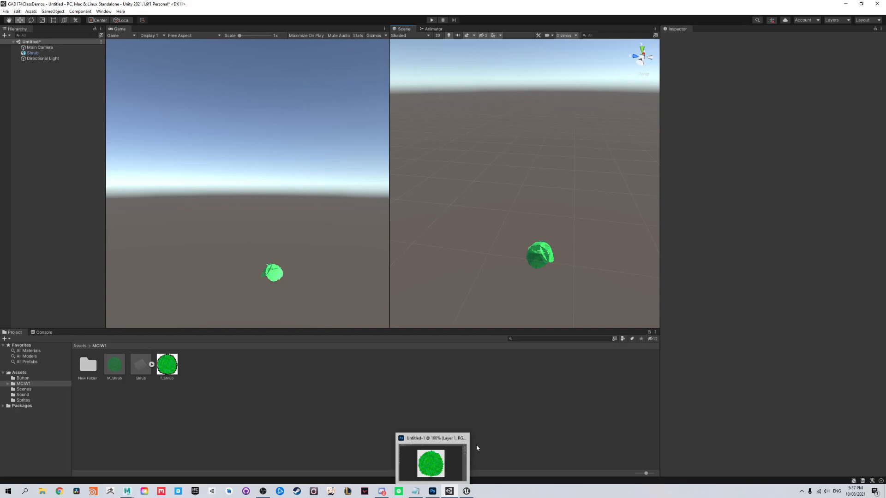
Switch to Photoshop and close the shrub texture and leaf brush documents without saving
{"action": "mouse_move", "coordinate": [464, 494]}
{"action": "left_click", "coordinate": [433, 491]}
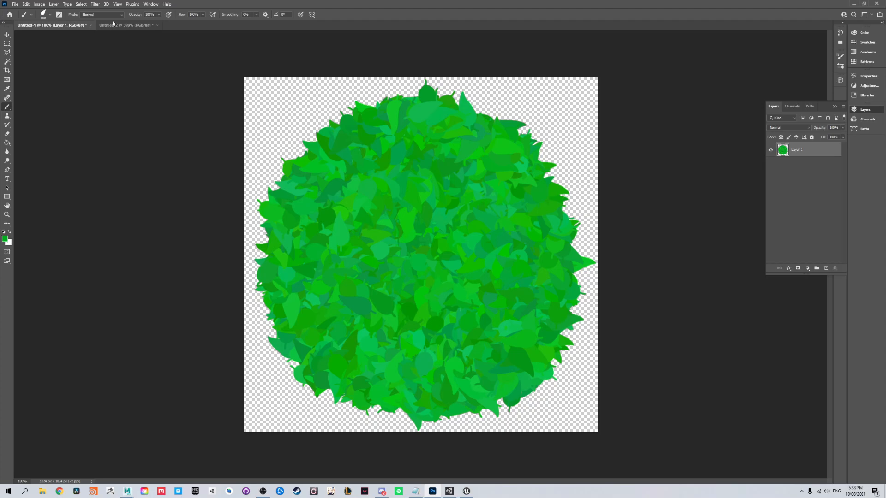
{"action": "key", "text": "ctrl+w"}
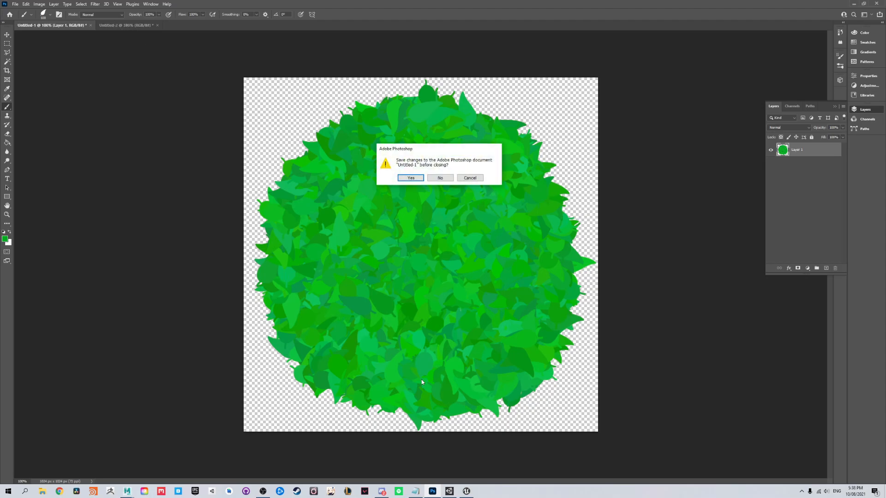
{"action": "left_click", "coordinate": [441, 178]}
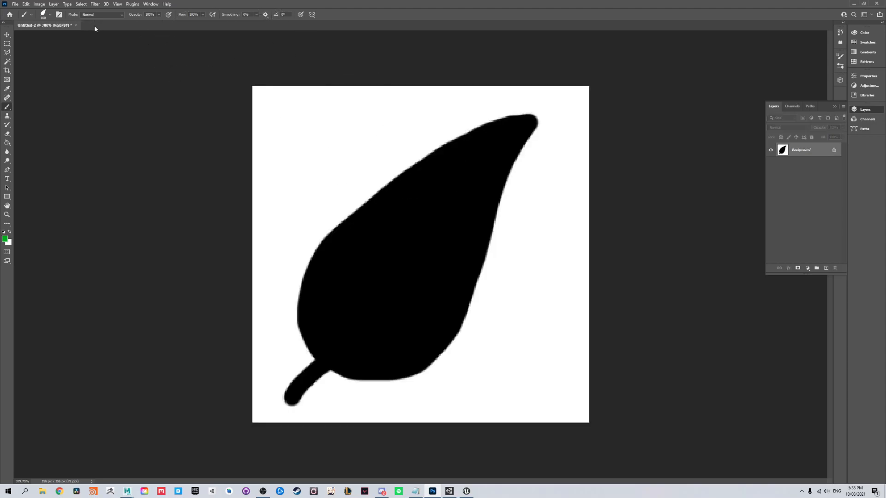
{"action": "left_click", "coordinate": [76, 25]}
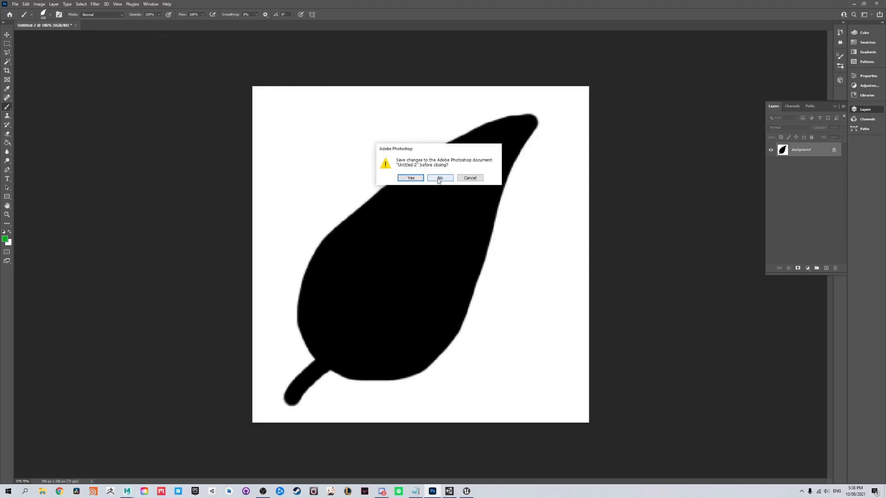
{"action": "left_click", "coordinate": [440, 179]}
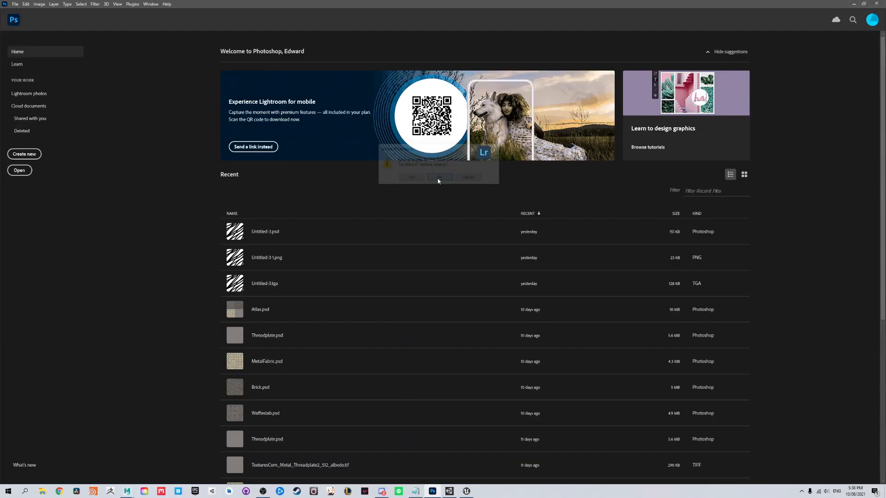
Create a new document 1024 pixels wide and 1024 pixels high
{"action": "left_click", "coordinate": [15, 4]}
{"action": "left_click", "coordinate": [17, 11]}
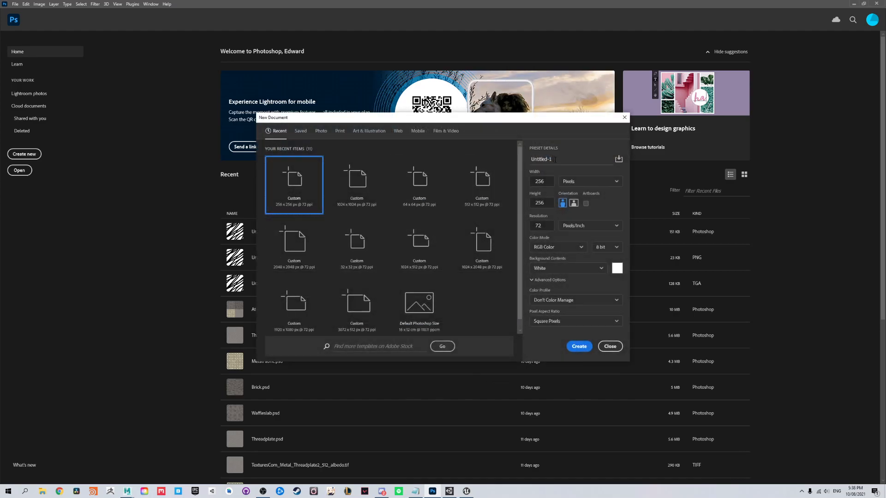
{"action": "double_click", "coordinate": [547, 182]}
{"action": "type", "text": "10"}
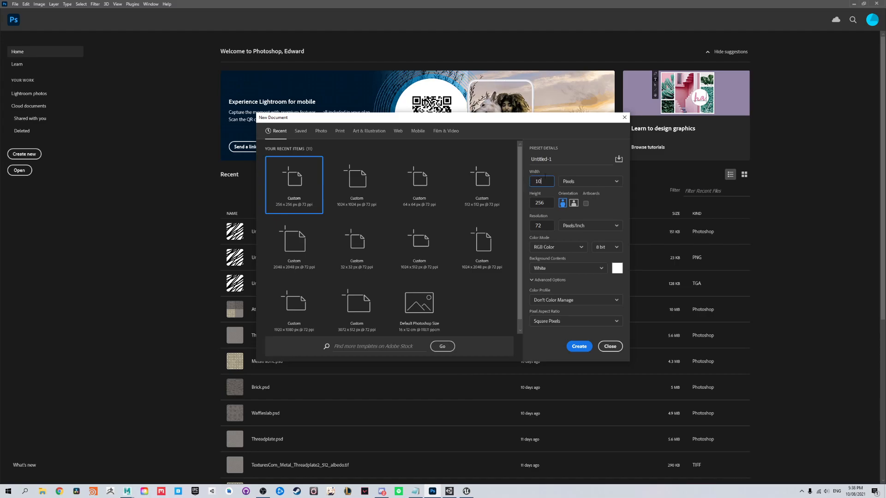
{"action": "type", "text": "24"}
{"action": "key", "text": "Tab"}
{"action": "type", "text": "1024"}
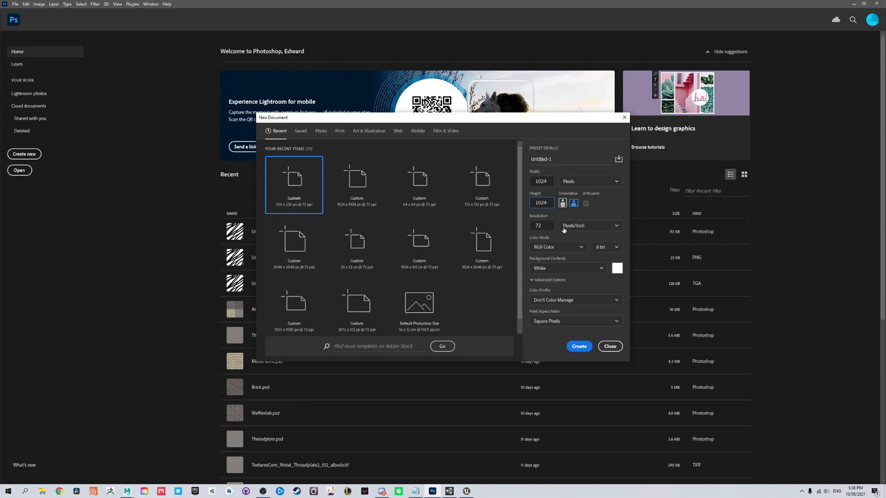
{"action": "left_click", "coordinate": [583, 346]}
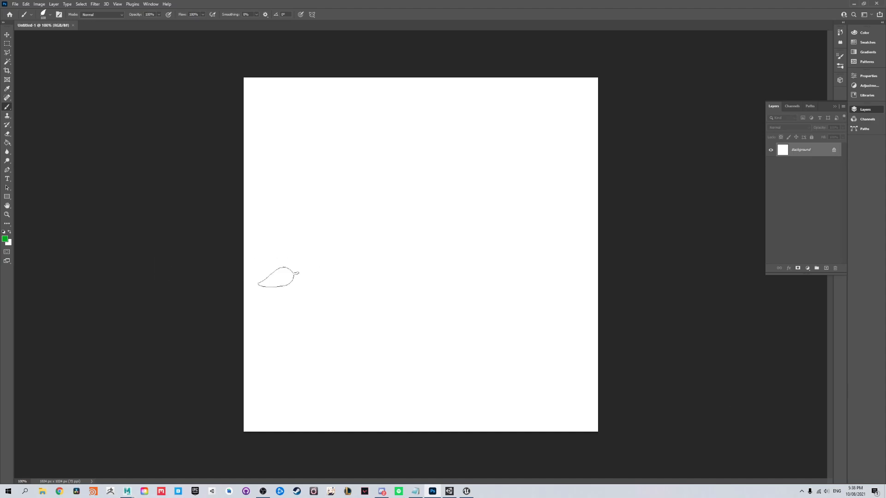
Add a new empty layer above the Background layer and fill the Background layer with black
{"action": "left_click", "coordinate": [826, 269]}
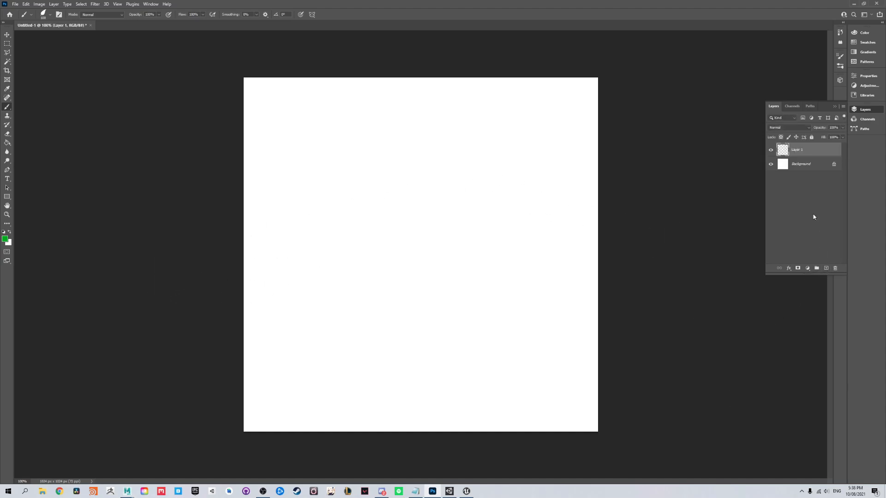
{"action": "left_click", "coordinate": [805, 165]}
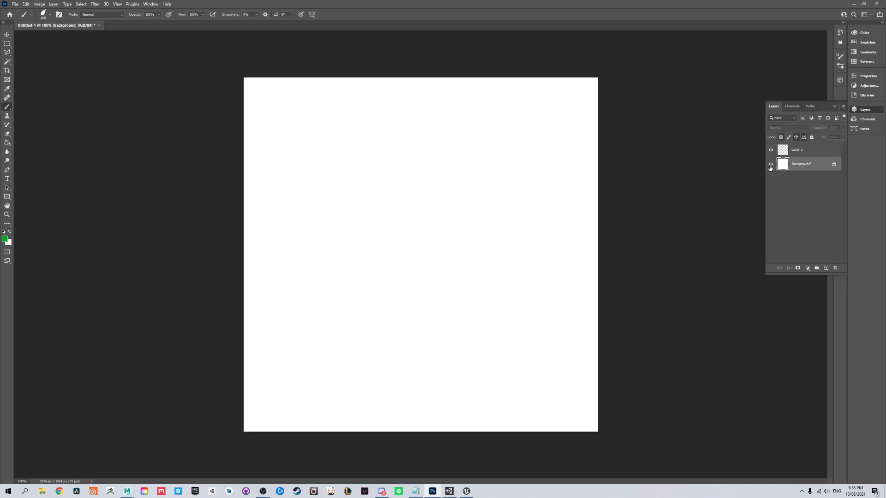
{"action": "left_click", "coordinate": [770, 164]}
{"action": "left_click", "coordinate": [771, 165]}
{"action": "left_click", "coordinate": [7, 43]}
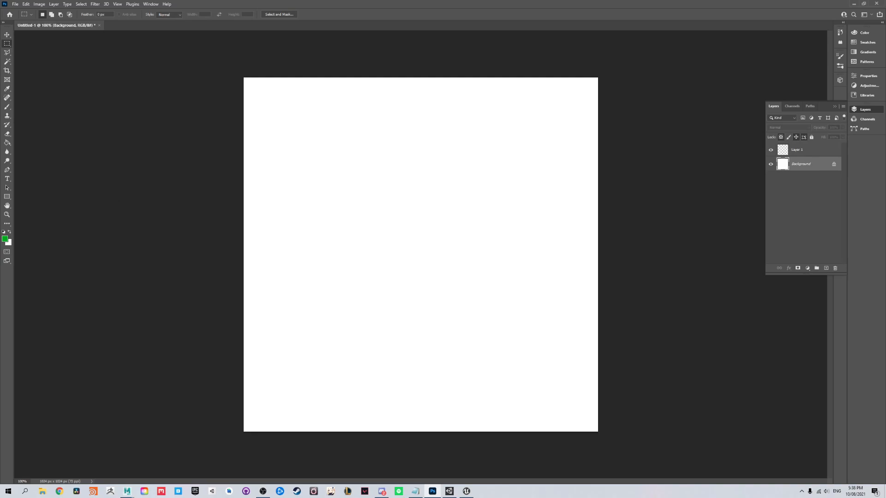
{"action": "key", "text": "i"}
{"action": "left_click", "coordinate": [4, 239]}
{"action": "left_click_drag", "start_coordinate": [563, 248], "coordinate": [495, 293]}
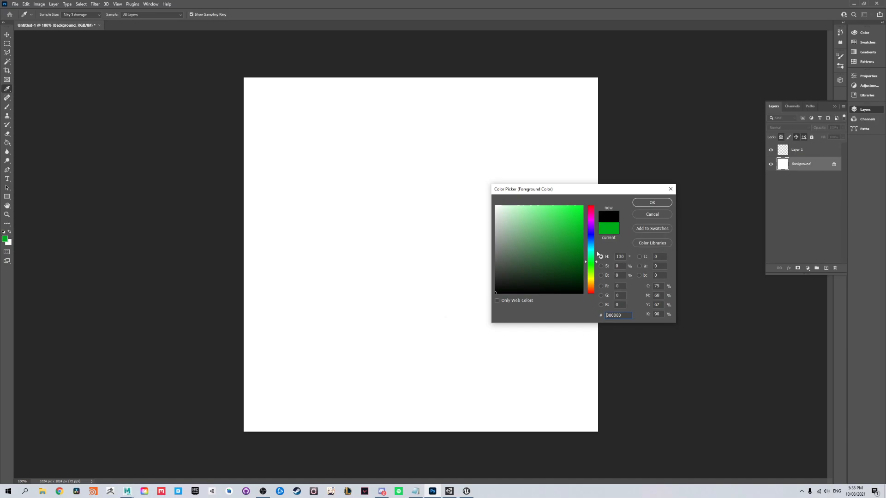
{"action": "left_click", "coordinate": [638, 204]}
{"action": "left_click", "coordinate": [7, 142]}
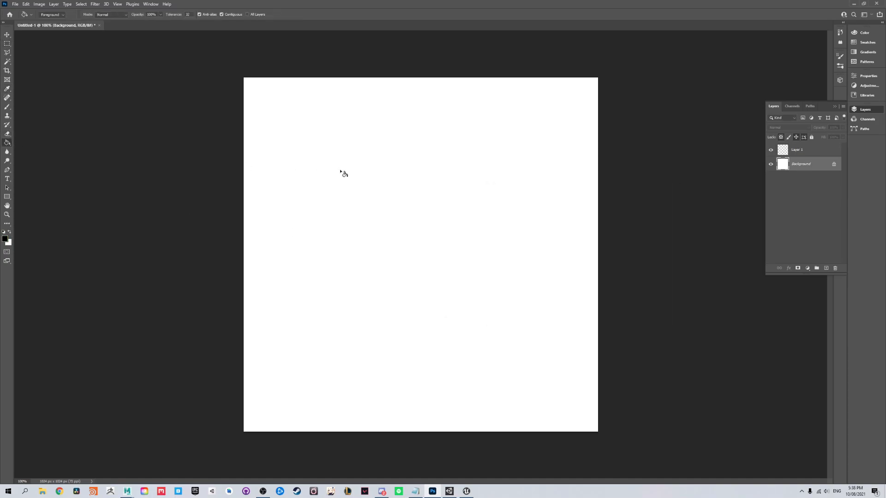
{"action": "left_click", "coordinate": [342, 172]}
On Layer 1, select a narrow full-height vertical strip near the canvas's left edge and fill it with white
{"action": "left_click", "coordinate": [800, 152]}
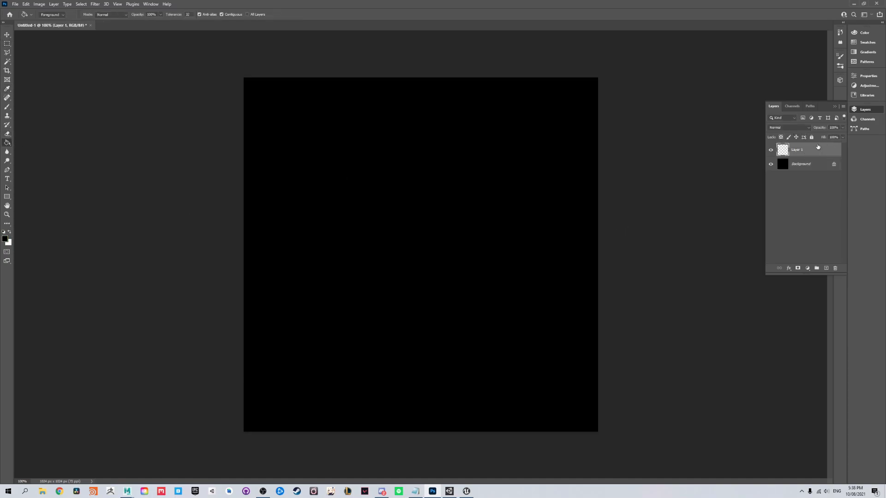
{"action": "left_click", "coordinate": [7, 231]}
{"action": "left_click", "coordinate": [6, 43]}
{"action": "left_click_drag", "start_coordinate": [276, 70], "coordinate": [304, 436]}
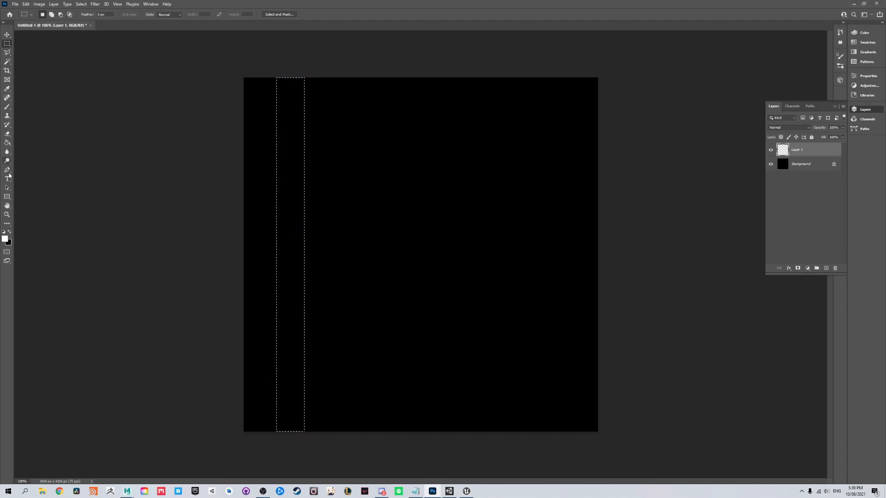
{"action": "left_click", "coordinate": [7, 143]}
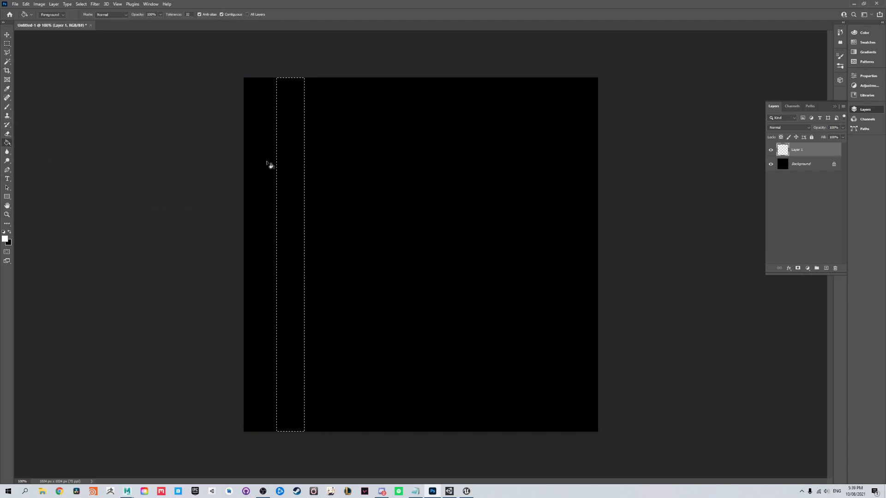
{"action": "left_click", "coordinate": [294, 155]}
Duplicate the white stripe five times across the canvas at roughly even spacing up to the right edge, and clear the selection
{"action": "key", "text": "v"}
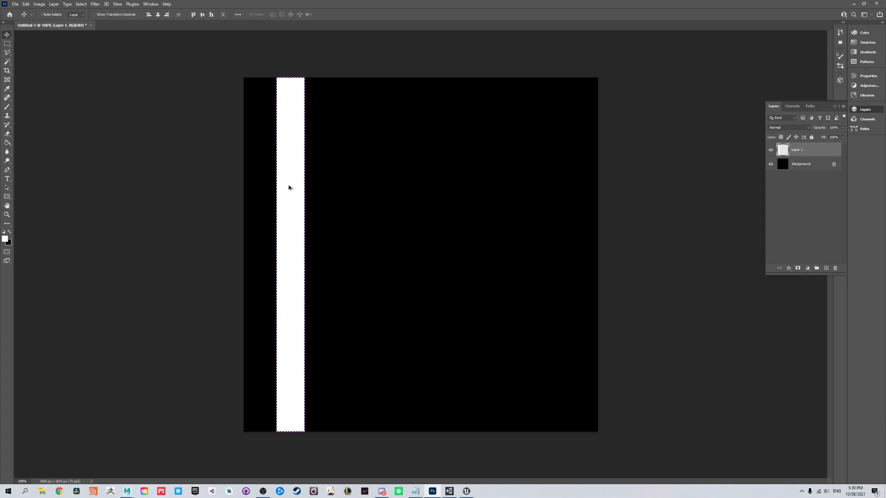
{"action": "left_click_drag", "start_coordinate": [288, 187], "coordinate": [590, 182]}
{"action": "key", "text": "ctrl+z"}
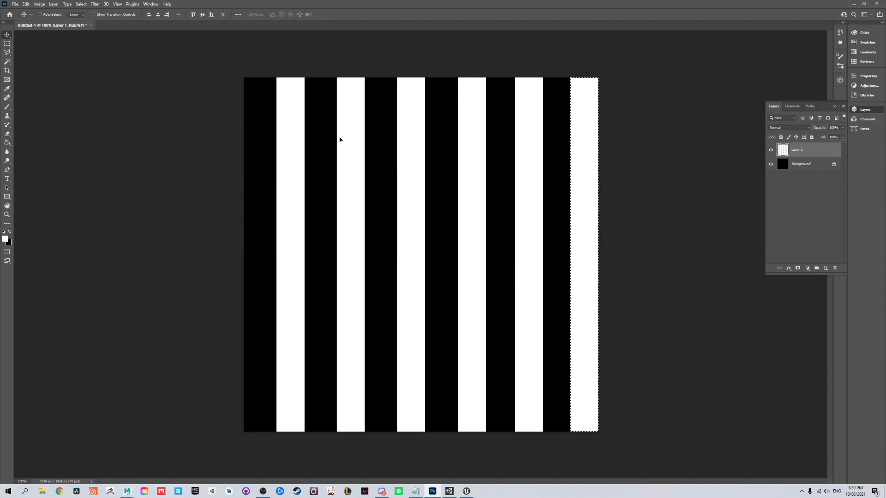
{"action": "left_click", "coordinate": [788, 223]}
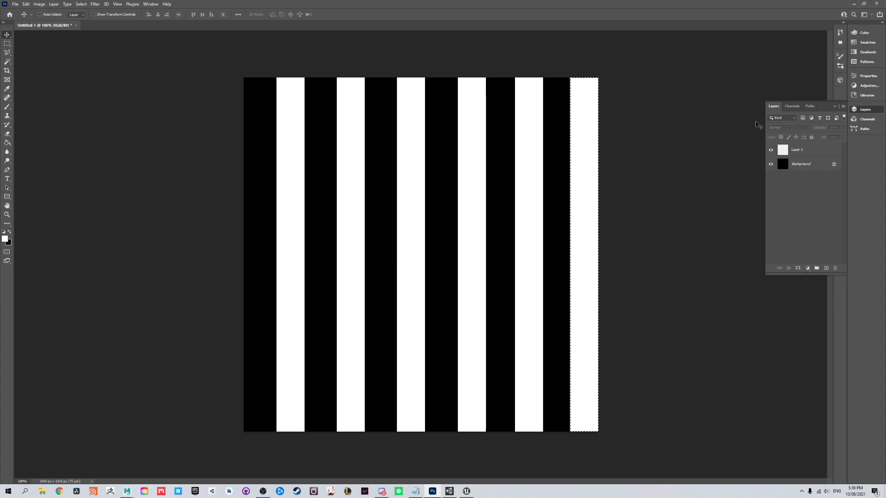
{"action": "left_click", "coordinate": [7, 43]}
{"action": "left_click", "coordinate": [117, 97]}
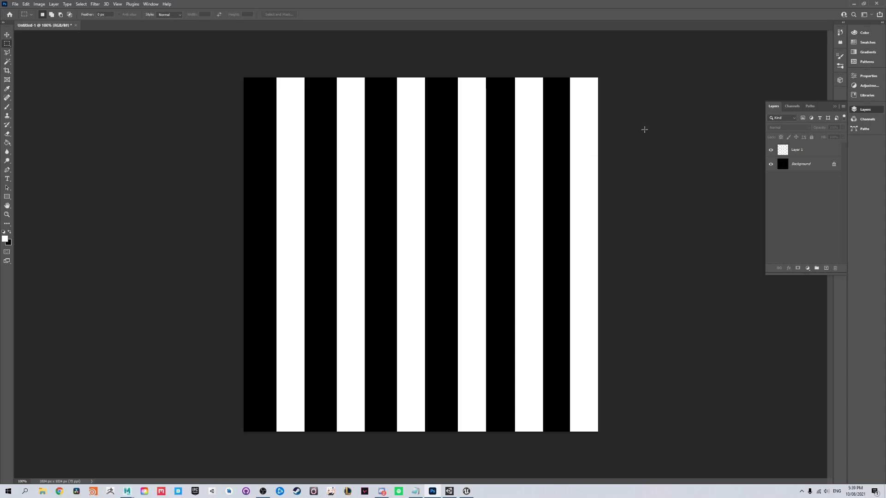
Check the document's colour channels and rename the striped layer as Mask
{"action": "left_click", "coordinate": [790, 107]}
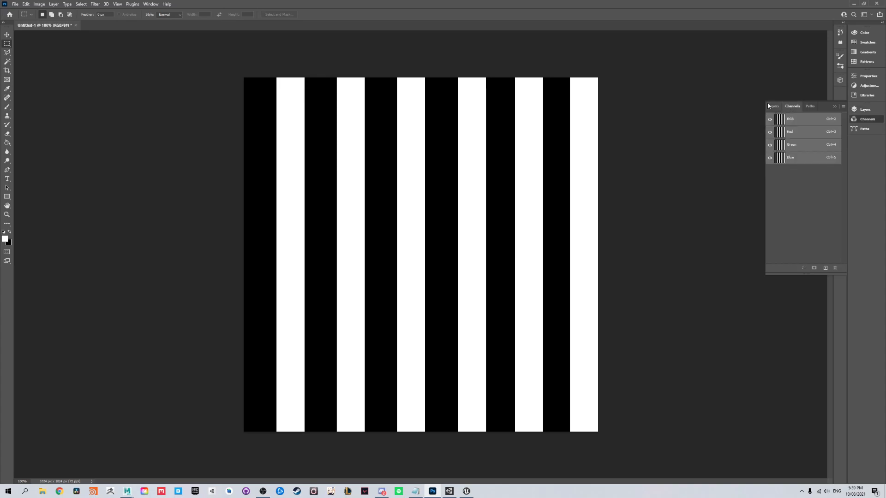
{"action": "left_click", "coordinate": [771, 108]}
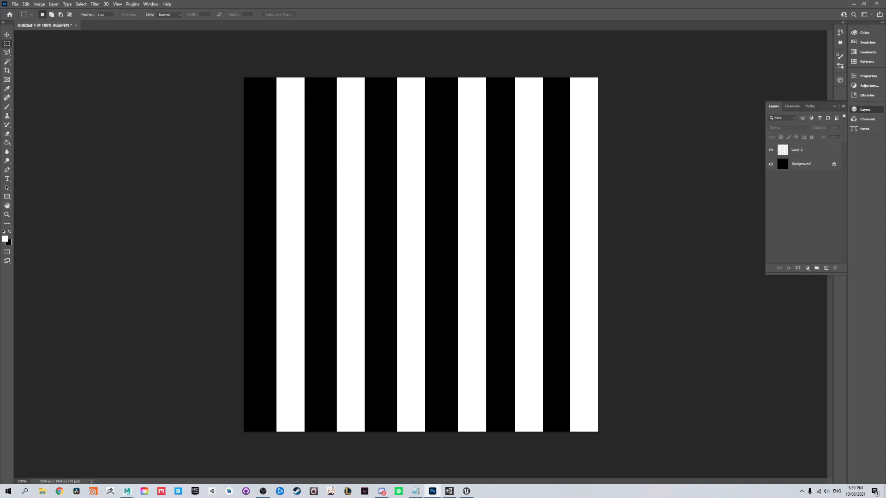
{"action": "double_click", "coordinate": [796, 151]}
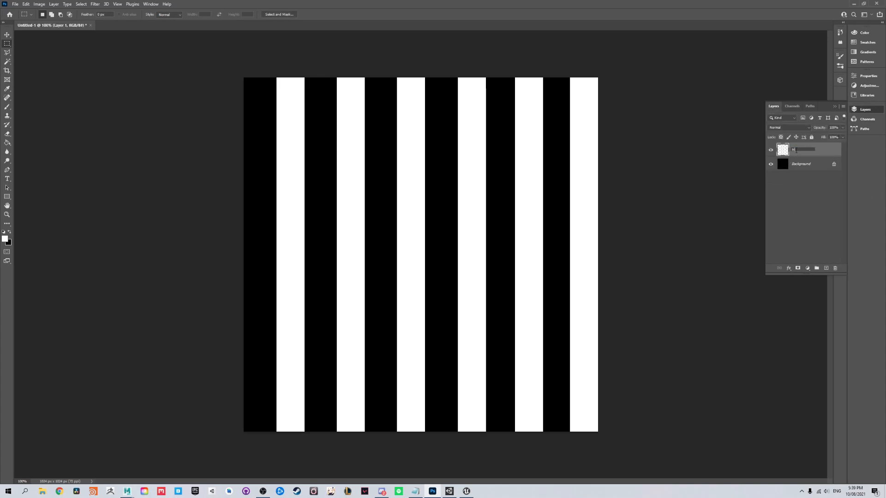
{"action": "key", "text": "Return"}
Add a new layer above Mask and give it a layer mask made from the Mask layer's pixels
{"action": "left_click", "coordinate": [826, 268]}
{"action": "left_click", "coordinate": [778, 167]}
{"action": "right_click", "coordinate": [779, 166]}
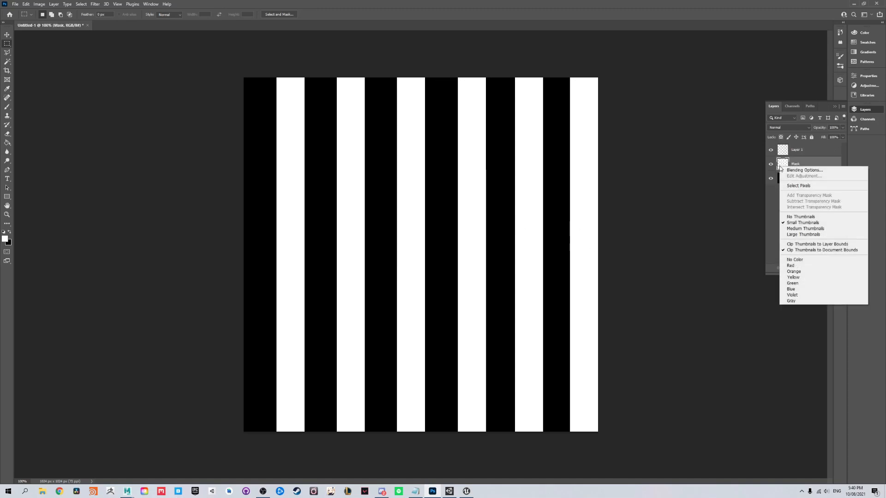
{"action": "left_click", "coordinate": [798, 185]}
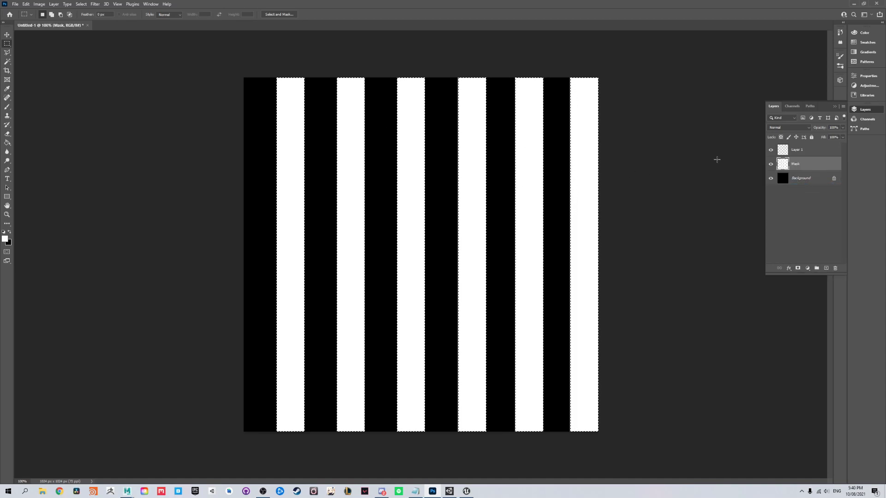
{"action": "left_click", "coordinate": [798, 150]}
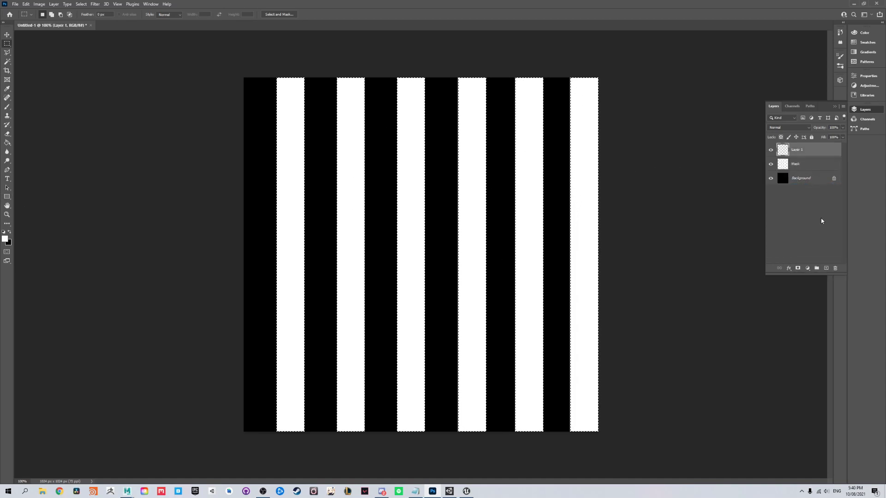
{"action": "left_click", "coordinate": [798, 268]}
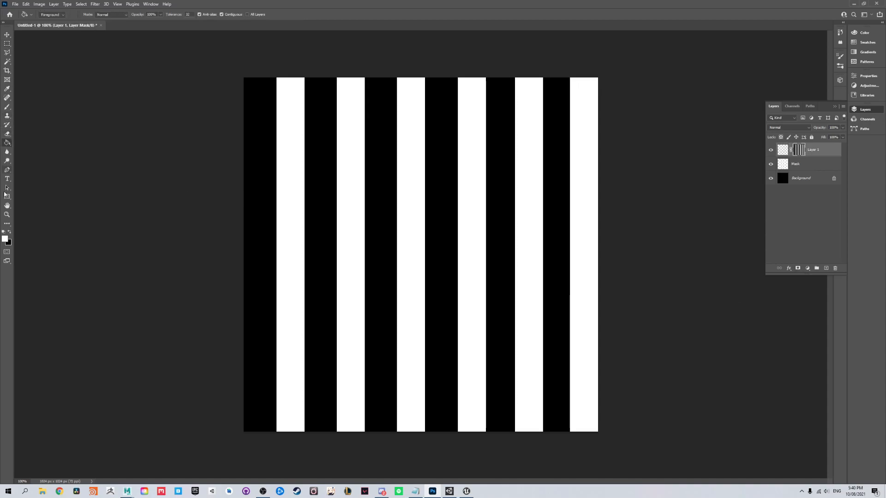
Close the shrub scene in Maya and return to Photoshop
{"action": "key", "text": "i"}
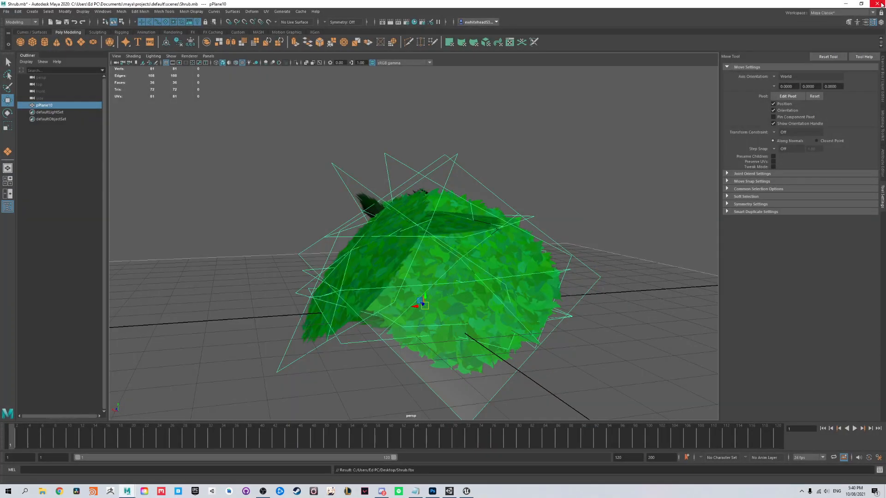
{"action": "left_click", "coordinate": [443, 247]}
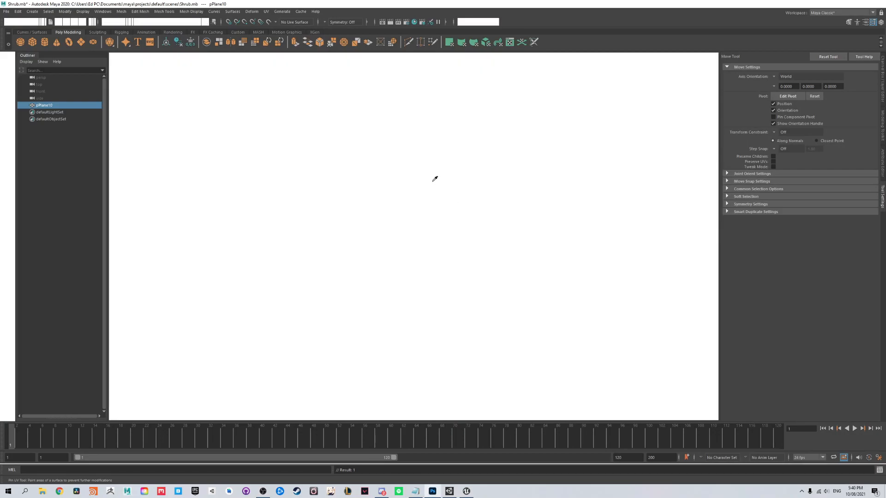
{"action": "left_click", "coordinate": [432, 491]}
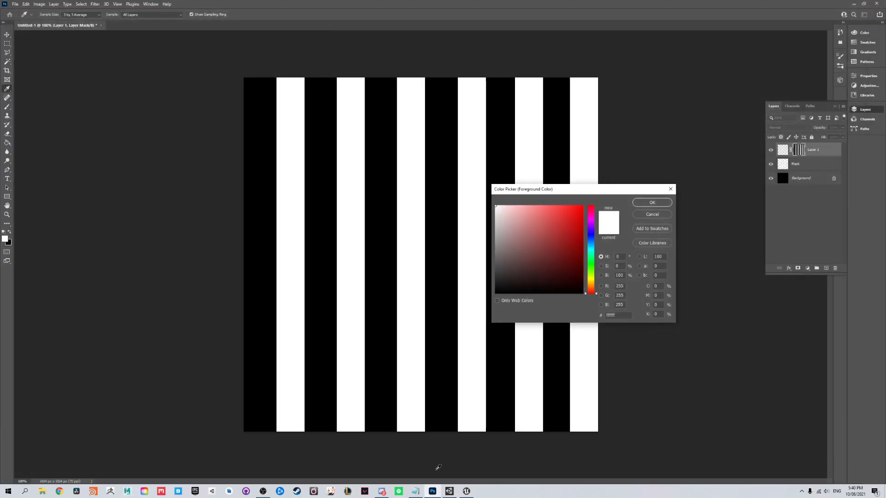
Target Layer 1's image rather than its mask, undo the white fill, and fill its stripes with gray 7b7b7b
{"action": "left_click", "coordinate": [487, 250]}
{"action": "left_click", "coordinate": [651, 203]}
{"action": "key", "text": "g"}
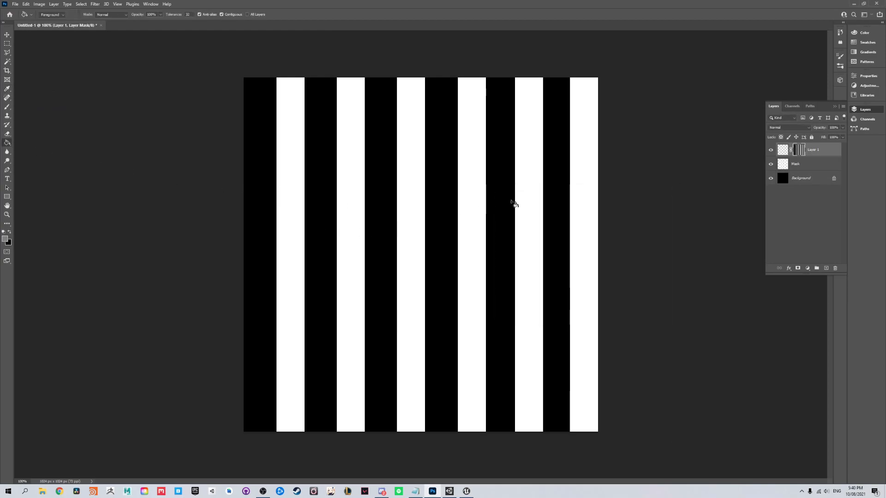
{"action": "left_click", "coordinate": [781, 151]}
{"action": "left_click", "coordinate": [532, 210]}
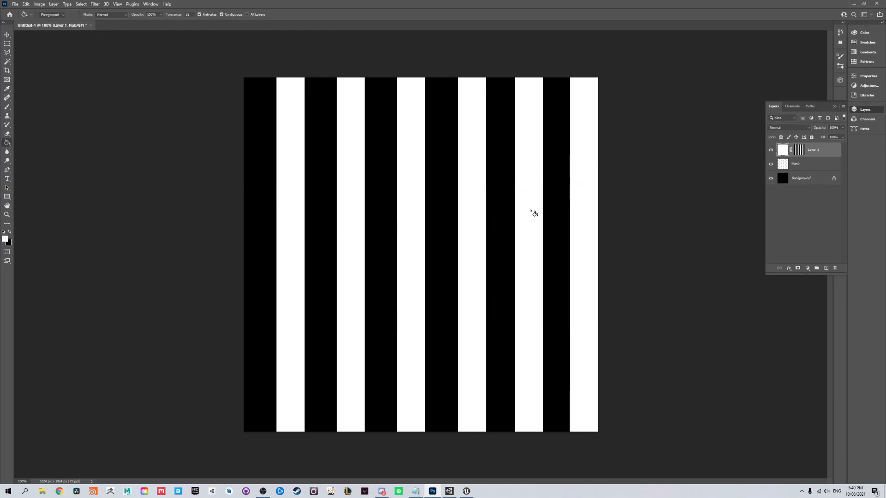
{"action": "key", "text": "ctrl+z"}
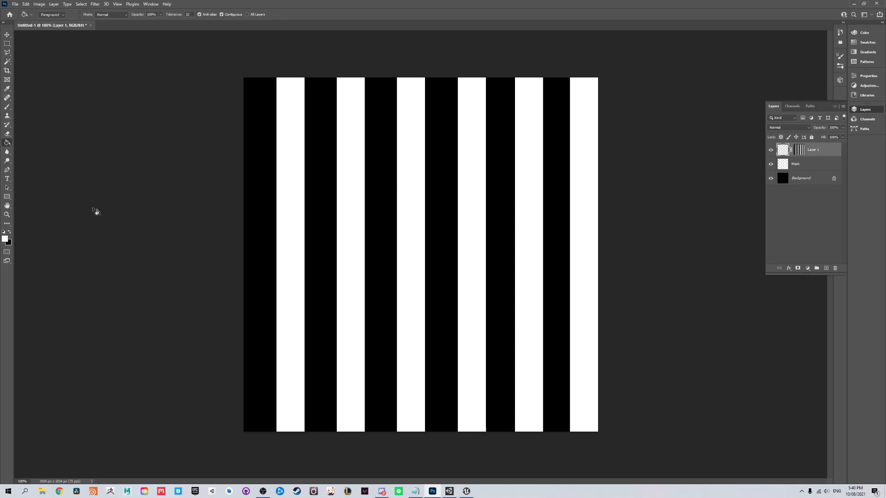
{"action": "left_click", "coordinate": [5, 238]}
{"action": "left_click_drag", "start_coordinate": [509, 236], "coordinate": [489, 252]}
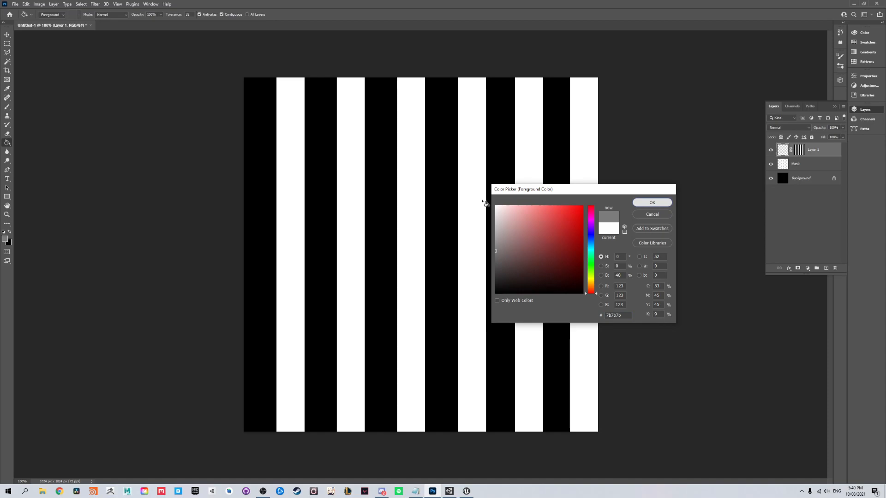
{"action": "left_click", "coordinate": [632, 202]}
{"action": "left_click", "coordinate": [475, 207]}
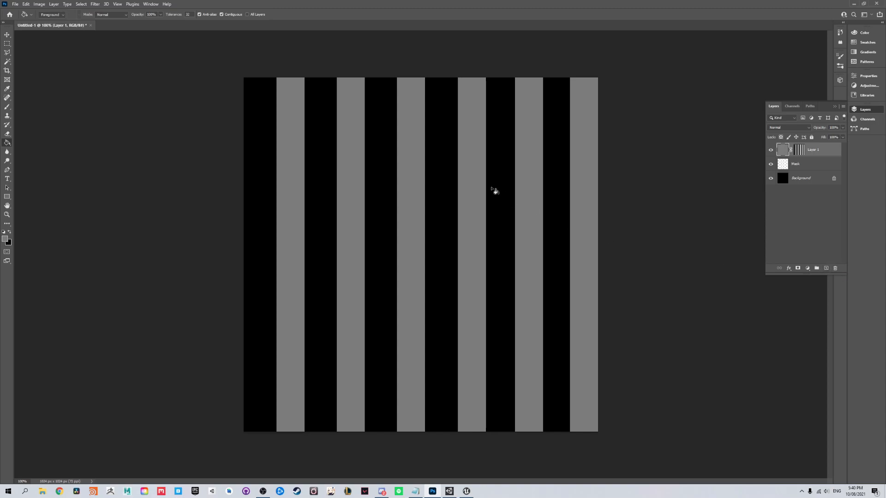
Add an empty layer above Layer 1, try filling it with the gray, and undo the fill
{"action": "left_click", "coordinate": [826, 269]}
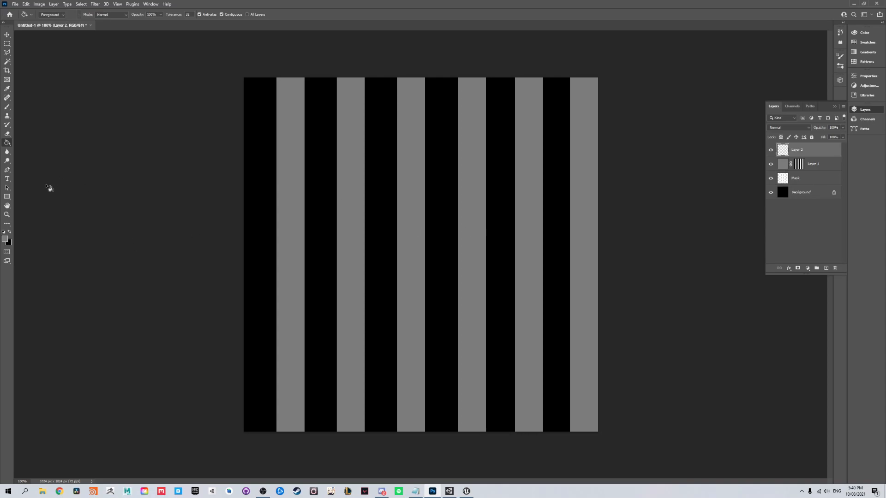
{"action": "left_click", "coordinate": [412, 227]}
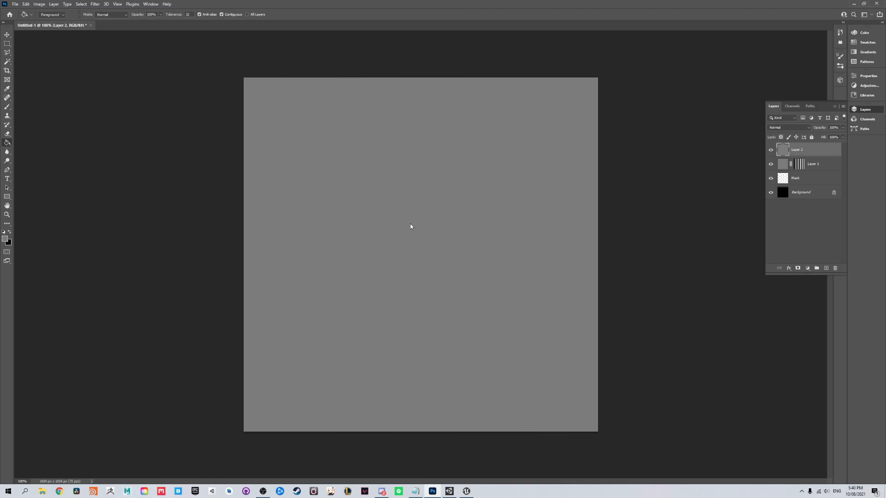
{"action": "key", "text": "ctrl+z"}
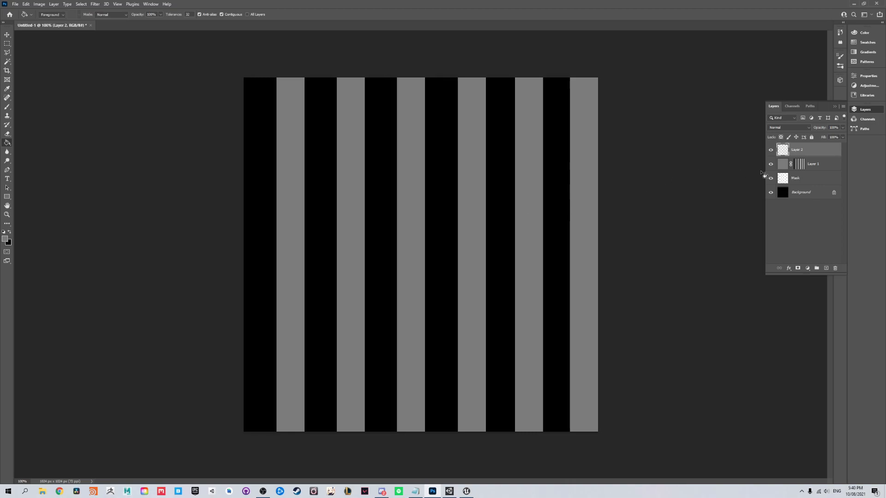
Load Layer 1's mask as a selection, add it as a layer mask on Layer 2, and target Layer 2's image
{"action": "right_click", "coordinate": [802, 165]}
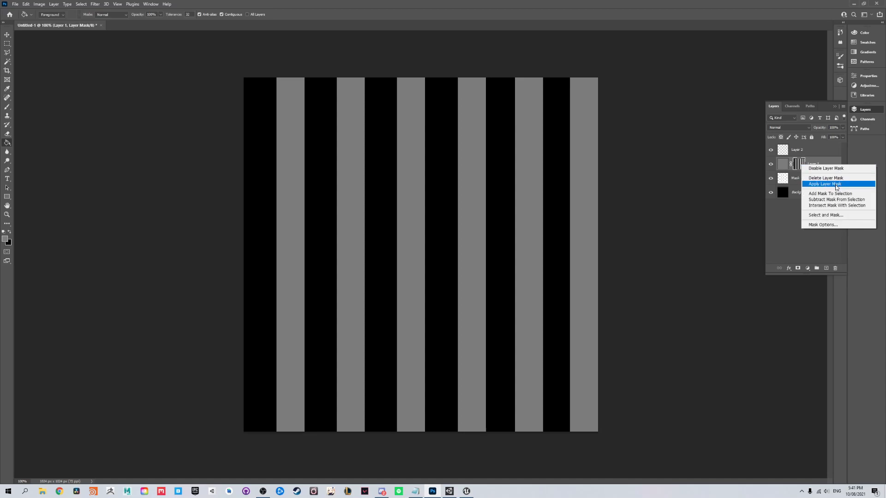
{"action": "left_click", "coordinate": [833, 194]}
{"action": "left_click", "coordinate": [815, 150]}
{"action": "left_click", "coordinate": [798, 268]}
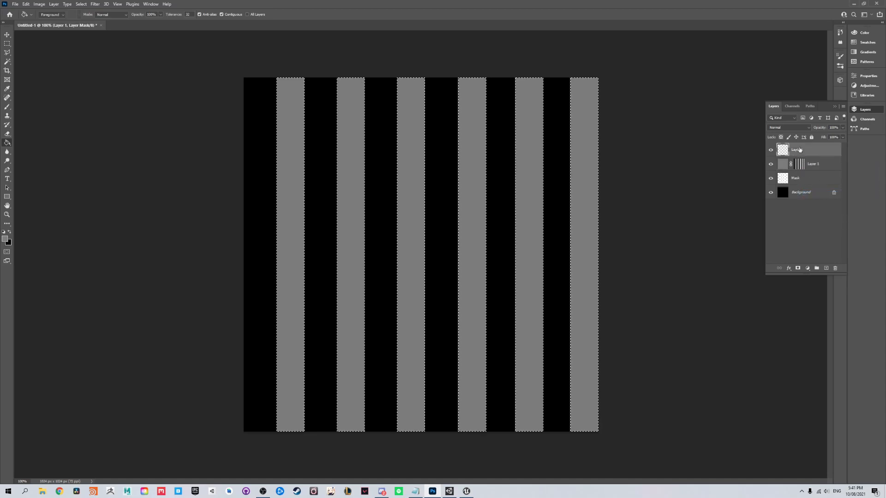
{"action": "left_click", "coordinate": [785, 152]}
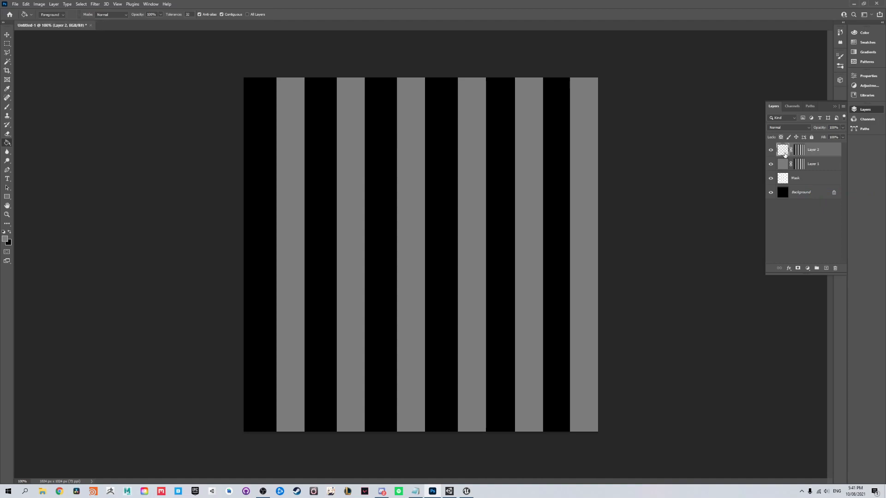
Rename Layer 1 as Colour and Layer 2 as Roughness
{"action": "left_click", "coordinate": [819, 167]}
{"action": "double_click", "coordinate": [814, 165]}
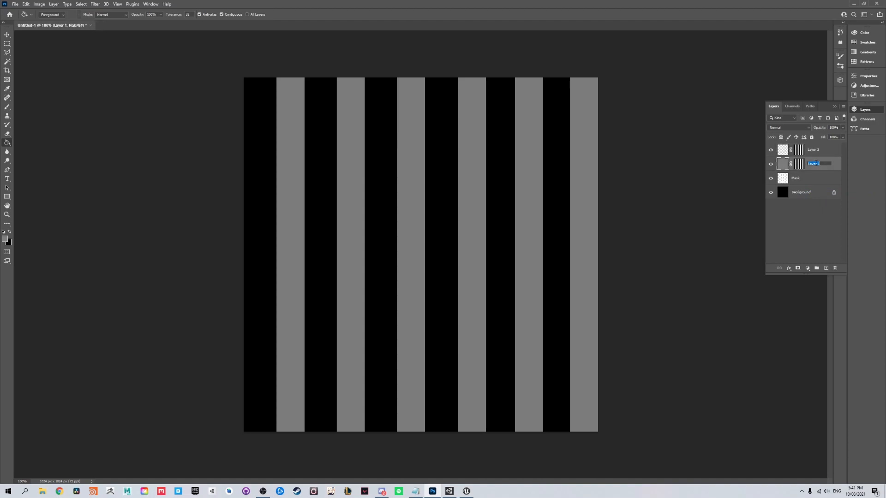
{"action": "type", "text": "Colour"}
{"action": "key", "text": "Return"}
{"action": "left_click", "coordinate": [823, 151]}
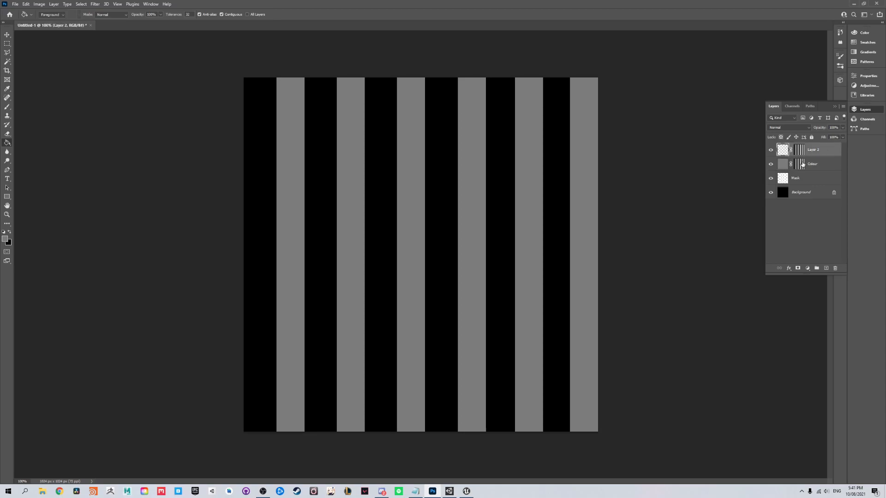
{"action": "double_click", "coordinate": [811, 151]}
{"action": "type", "text": "Roughness"}
{"action": "key", "text": "Return"}
Add an empty layer above Roughness, try filling it with the gray, and undo the fill
{"action": "left_click", "coordinate": [825, 268]}
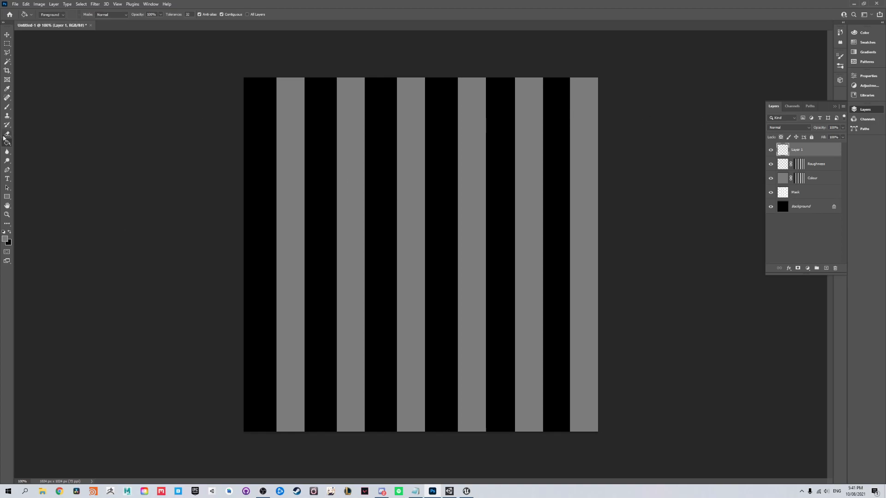
{"action": "left_click", "coordinate": [354, 191]}
{"action": "key", "text": "ctrl+z"}
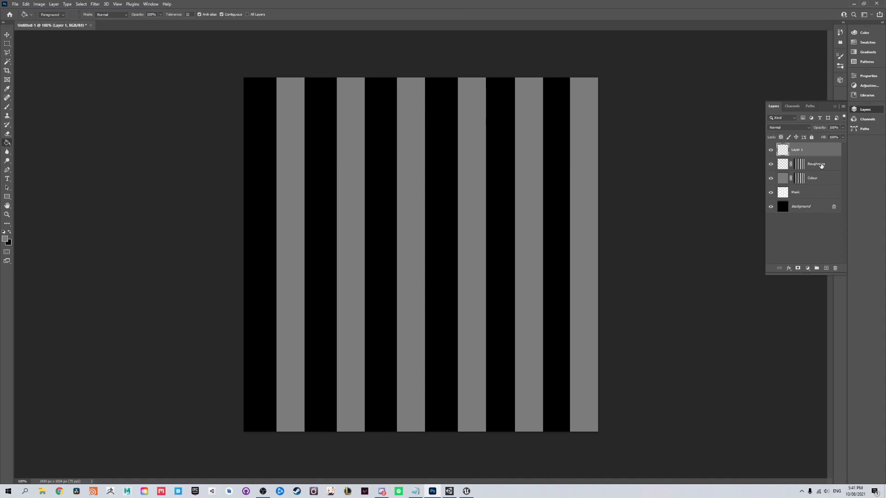
Select the Roughness layer, set the foreground color to a near-black gray, and fill the layer's stripes with it
{"action": "key", "text": "alt+bracketleft"}
{"action": "left_click", "coordinate": [6, 237]}
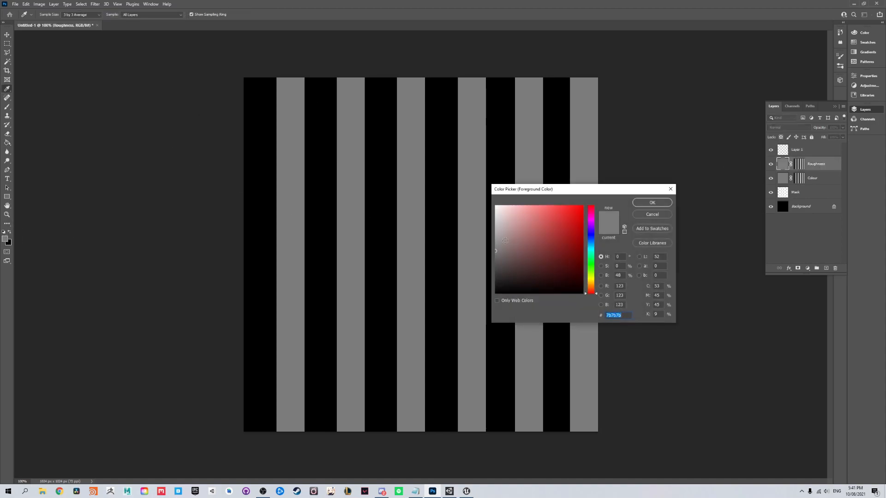
{"action": "left_click_drag", "start_coordinate": [504, 249], "coordinate": [474, 284]}
{"action": "left_click", "coordinate": [652, 202]}
{"action": "key", "text": "g"}
{"action": "left_click", "coordinate": [433, 226]}
{"action": "key", "text": "ctrl+z"}
{"action": "left_click", "coordinate": [430, 233]}
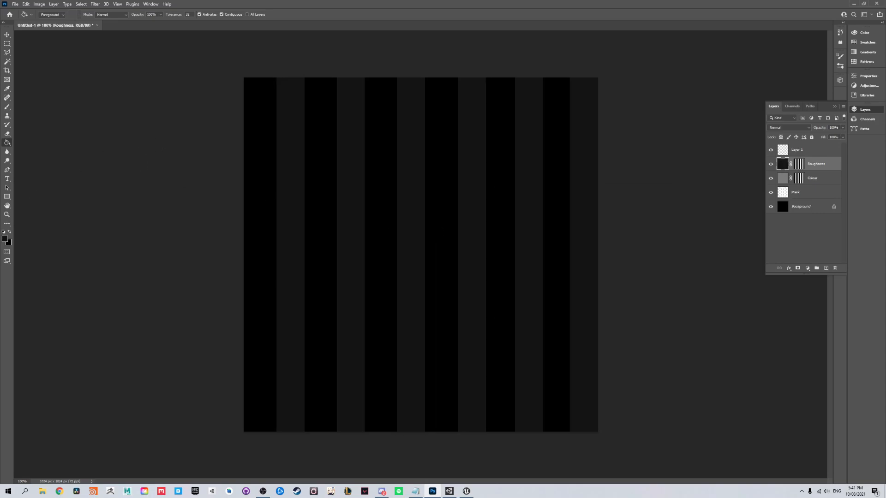
Set the foreground color to light gray c5c5c5, switch to the Brush tool, and open the brush presets
{"action": "left_click", "coordinate": [4, 240]}
{"action": "left_click_drag", "start_coordinate": [497, 239], "coordinate": [495, 225]}
{"action": "left_click", "coordinate": [651, 202]}
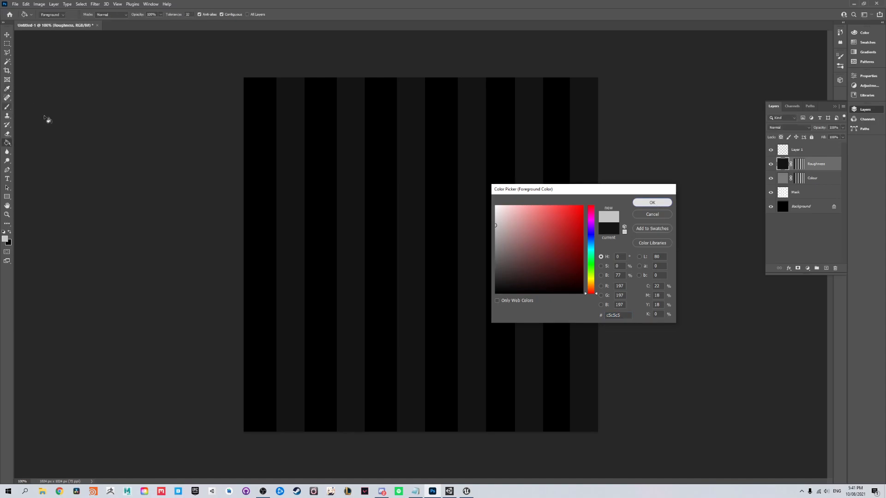
{"action": "left_click", "coordinate": [8, 108]}
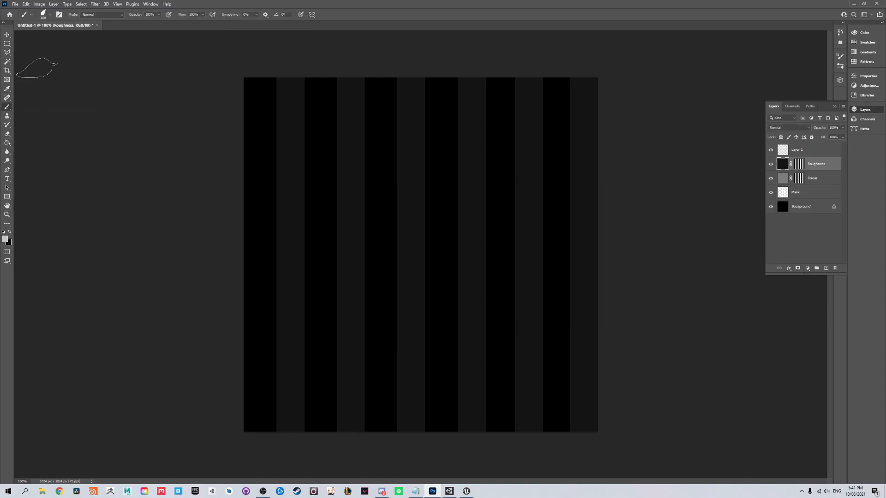
{"action": "left_click", "coordinate": [49, 15]}
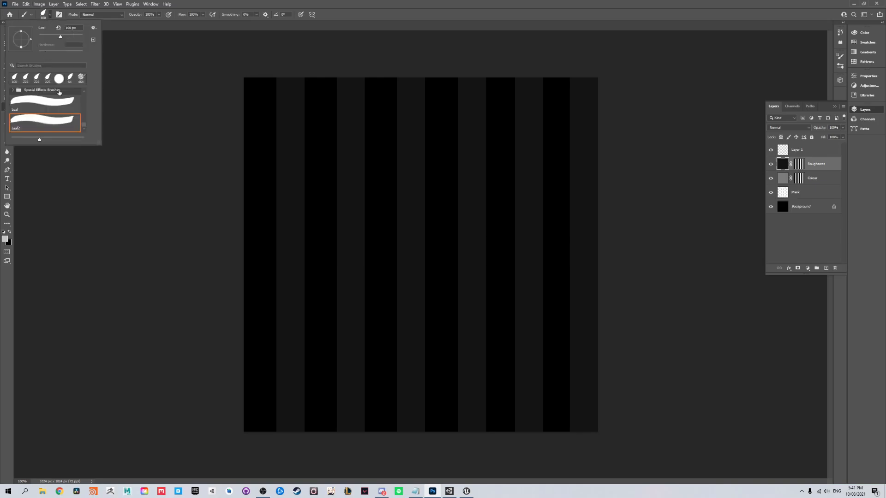
Choose the speckled texture brush preset and reduce its size so each dab fits the stripes
{"action": "left_click", "coordinate": [80, 78]}
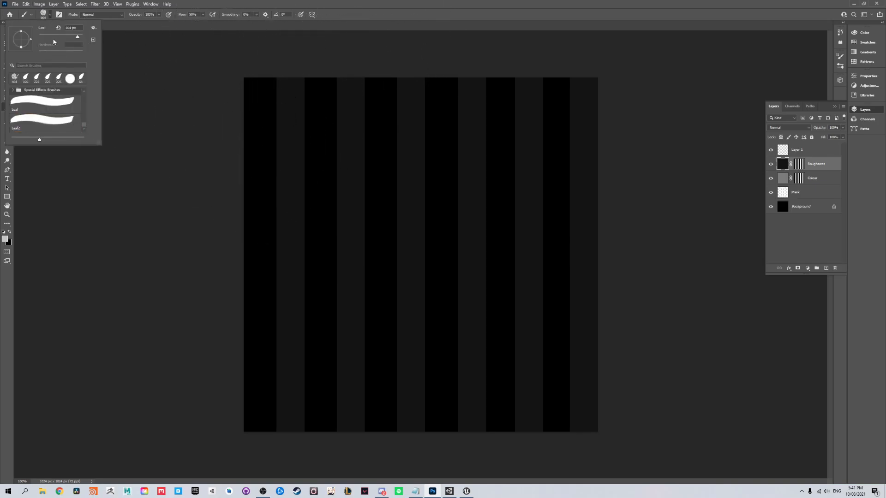
{"action": "left_click_drag", "start_coordinate": [55, 38], "coordinate": [59, 37]}
{"action": "left_click", "coordinate": [50, 15]}
{"action": "left_click", "coordinate": [49, 15]}
{"action": "left_click", "coordinate": [327, 5]}
Dab irregular light-grey speckles along all six dark-grey stripes of the Roughness layer, clustering them more densely in a few spots
{"action": "mouse_move", "coordinate": [269, 91]}
{"action": "left_mouse_down"}
{"action": "mouse_move", "coordinate": [254, 145]}
{"action": "mouse_move", "coordinate": [265, 161]}
{"action": "left_mouse_up"}
{"action": "left_click", "coordinate": [300, 114]}
{"action": "left_click", "coordinate": [291, 133]}
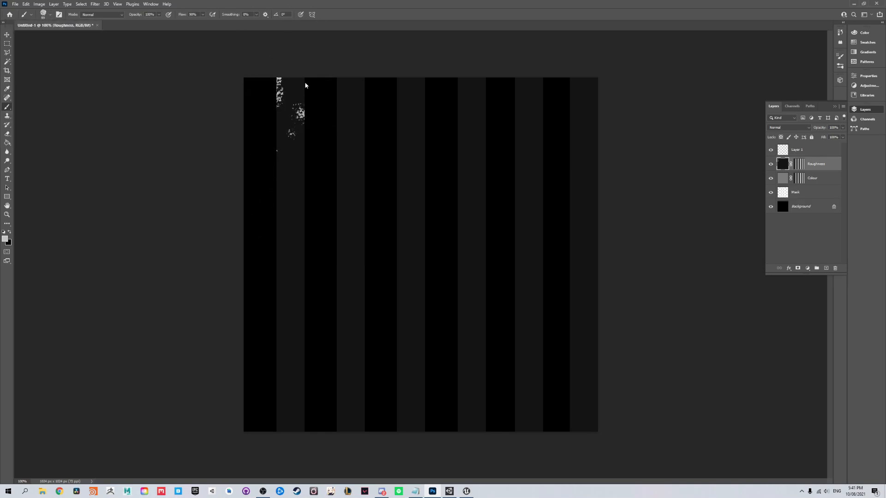
{"action": "left_click", "coordinate": [288, 230]}
{"action": "left_click", "coordinate": [267, 165]}
{"action": "left_click", "coordinate": [274, 154]}
{"action": "left_click_drag", "start_coordinate": [271, 189], "coordinate": [268, 213]}
{"action": "left_click_drag", "start_coordinate": [269, 385], "coordinate": [267, 365]}
{"action": "left_click", "coordinate": [272, 328]}
{"action": "left_click", "coordinate": [272, 269]}
{"action": "left_click", "coordinate": [273, 375]}
{"action": "left_click", "coordinate": [276, 409]}
{"action": "left_click", "coordinate": [314, 413]}
{"action": "left_click", "coordinate": [313, 381]}
{"action": "left_click", "coordinate": [303, 348]}
{"action": "left_click", "coordinate": [316, 233]}
{"action": "left_click", "coordinate": [330, 181]}
{"action": "left_click_drag", "start_coordinate": [333, 84], "coordinate": [334, 102]}
{"action": "left_click_drag", "start_coordinate": [335, 136], "coordinate": [334, 144]}
{"action": "left_click_drag", "start_coordinate": [333, 180], "coordinate": [330, 212]}
{"action": "left_click", "coordinate": [345, 408]}
{"action": "left_click", "coordinate": [358, 295]}
{"action": "left_click", "coordinate": [347, 302]}
{"action": "left_click", "coordinate": [349, 373]}
{"action": "left_click", "coordinate": [355, 359]}
{"action": "left_click", "coordinate": [356, 321]}
{"action": "left_click", "coordinate": [361, 217]}
{"action": "left_click", "coordinate": [420, 93]}
{"action": "left_click", "coordinate": [407, 93]}
{"action": "left_click", "coordinate": [408, 79]}
{"action": "left_click", "coordinate": [395, 126]}
{"action": "left_click", "coordinate": [398, 104]}
{"action": "left_click", "coordinate": [397, 159]}
{"action": "left_click", "coordinate": [403, 111]}
{"action": "left_click", "coordinate": [418, 96]}
{"action": "left_click", "coordinate": [423, 79]}
{"action": "left_click", "coordinate": [426, 119]}
{"action": "left_click", "coordinate": [397, 347]}
{"action": "left_click", "coordinate": [402, 408]}
{"action": "left_click", "coordinate": [419, 411]}
{"action": "left_click", "coordinate": [423, 374]}
{"action": "left_click", "coordinate": [416, 360]}
{"action": "left_click", "coordinate": [412, 389]}
{"action": "left_click", "coordinate": [424, 346]}
{"action": "left_click", "coordinate": [465, 91]}
{"action": "left_click", "coordinate": [474, 80]}
{"action": "left_click_drag", "start_coordinate": [461, 109], "coordinate": [464, 139]}
{"action": "left_click", "coordinate": [453, 340]}
{"action": "left_click", "coordinate": [458, 407]}
{"action": "left_click", "coordinate": [477, 422]}
{"action": "left_click", "coordinate": [467, 385]}
{"action": "left_click", "coordinate": [484, 373]}
{"action": "left_click", "coordinate": [487, 351]}
{"action": "left_click", "coordinate": [489, 304]}
{"action": "left_click", "coordinate": [488, 236]}
{"action": "left_click", "coordinate": [480, 149]}
{"action": "left_click", "coordinate": [484, 99]}
{"action": "left_click", "coordinate": [521, 79]}
{"action": "left_click", "coordinate": [522, 104]}
{"action": "left_click", "coordinate": [522, 123]}
{"action": "left_click", "coordinate": [531, 224]}
{"action": "left_click", "coordinate": [534, 172]}
{"action": "left_click", "coordinate": [538, 312]}
{"action": "left_click", "coordinate": [527, 300]}
{"action": "left_click", "coordinate": [533, 274]}
{"action": "left_click", "coordinate": [523, 369]}
{"action": "left_click", "coordinate": [537, 391]}
{"action": "left_click", "coordinate": [536, 414]}
{"action": "left_click", "coordinate": [517, 406]}
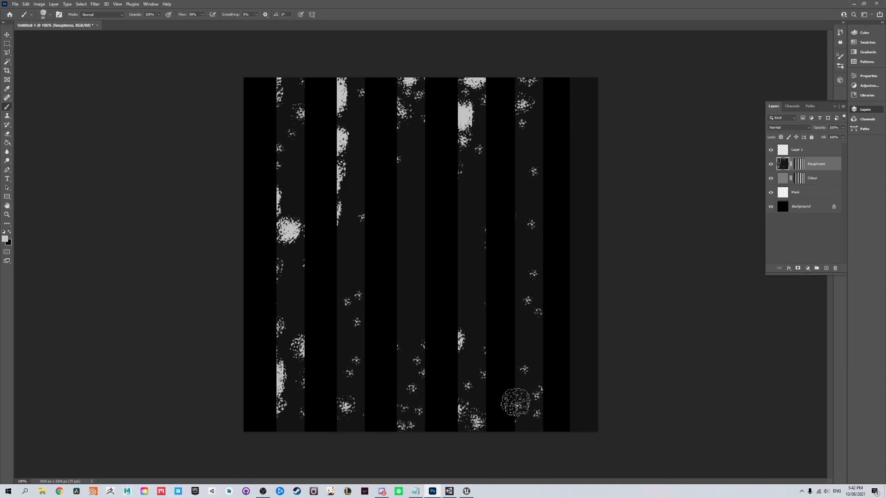
{"action": "left_click", "coordinate": [579, 367]}
{"action": "left_click_drag", "start_coordinate": [582, 381], "coordinate": [576, 395]}
{"action": "left_click", "coordinate": [572, 418]}
{"action": "left_click", "coordinate": [585, 420]}
{"action": "left_click", "coordinate": [578, 277]}
{"action": "left_click", "coordinate": [576, 238]}
{"action": "left_click", "coordinate": [574, 216]}
{"action": "left_click", "coordinate": [575, 200]}
{"action": "left_click", "coordinate": [585, 173]}
{"action": "left_click", "coordinate": [580, 127]}
{"action": "left_click", "coordinate": [577, 113]}
{"action": "left_click", "coordinate": [576, 96]}
{"action": "left_click", "coordinate": [592, 86]}
{"action": "left_click", "coordinate": [578, 81]}
{"action": "left_click", "coordinate": [592, 266]}
{"action": "left_click", "coordinate": [583, 300]}
{"action": "left_click", "coordinate": [585, 328]}
{"action": "left_click", "coordinate": [596, 334]}
{"action": "left_click", "coordinate": [586, 342]}
{"action": "left_click", "coordinate": [594, 367]}
{"action": "left_click", "coordinate": [422, 265]}
{"action": "left_click", "coordinate": [417, 301]}
{"action": "left_click", "coordinate": [467, 220]}
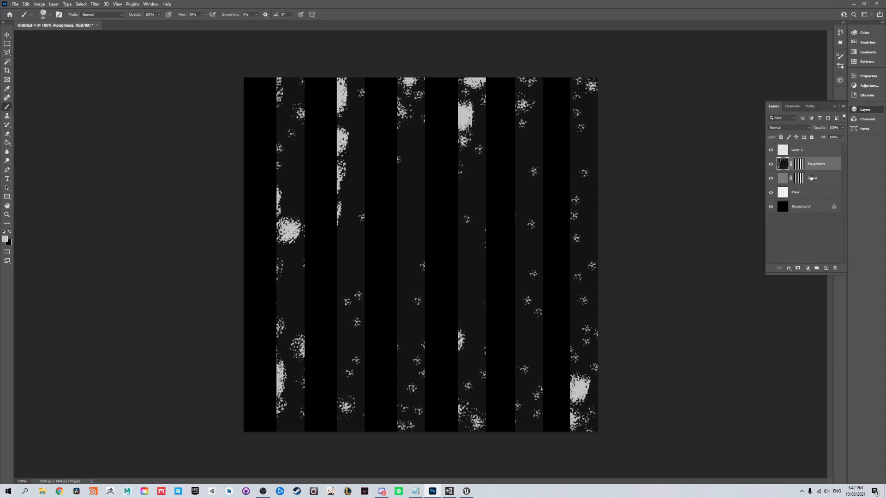
Try twice to stamp the selected Mask and Background layers into a merged layer, deleting the resulting layer each time
{"action": "key", "text": "alt+bracketright"}
{"action": "left_click", "coordinate": [805, 191]}
{"action": "left_click", "coordinate": [799, 211], "text": "shift"}
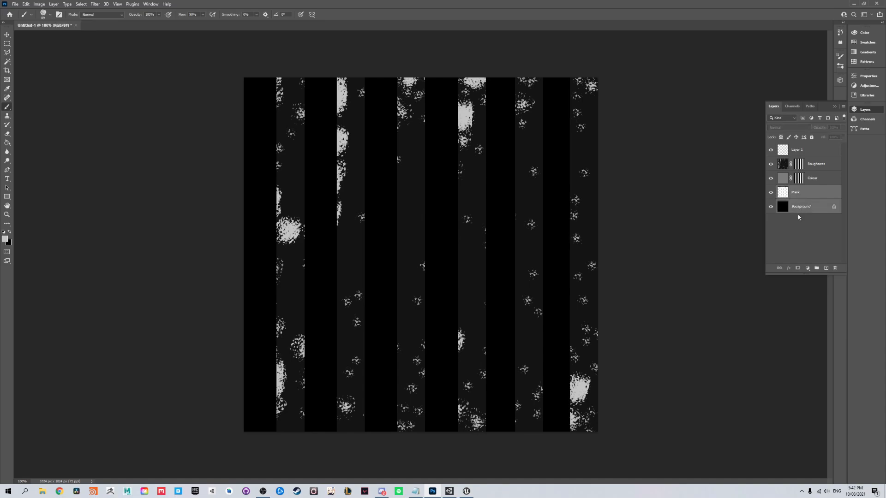
{"action": "key", "text": "ctrl+shift+alt+e"}
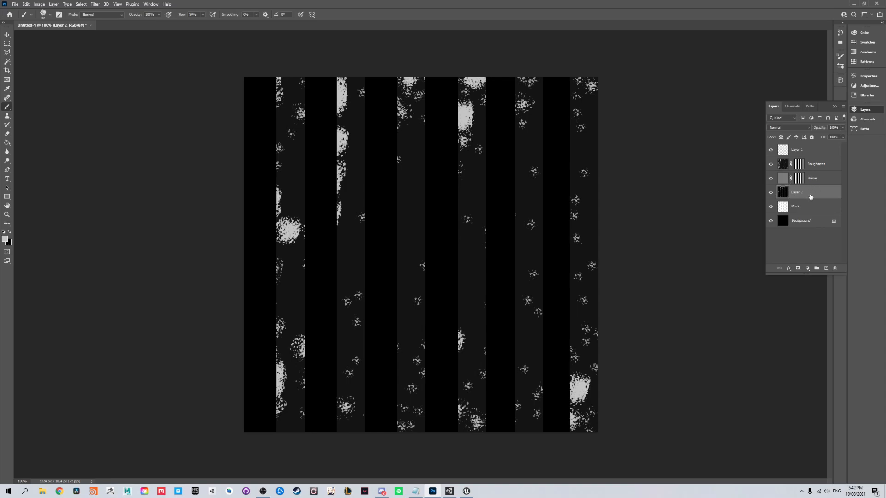
{"action": "key", "text": "Delete"}
{"action": "left_click", "coordinate": [798, 211], "text": "shift"}
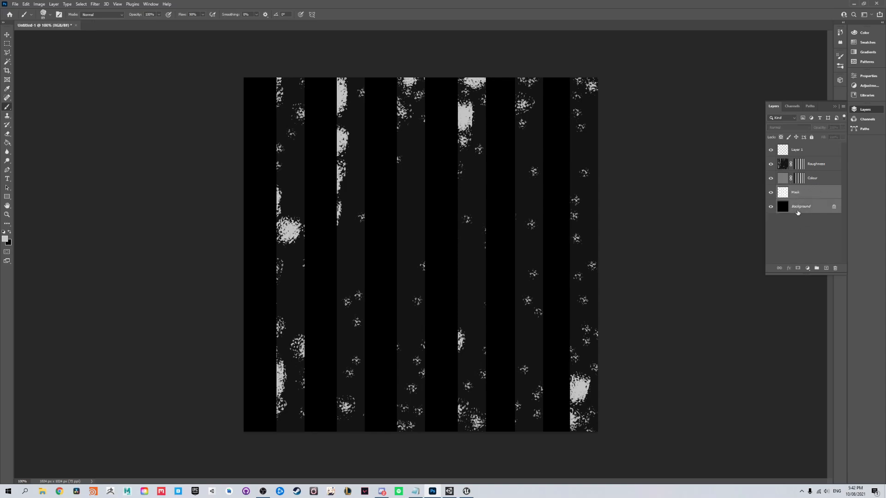
{"action": "key", "text": "ctrl+shift+alt+e"}
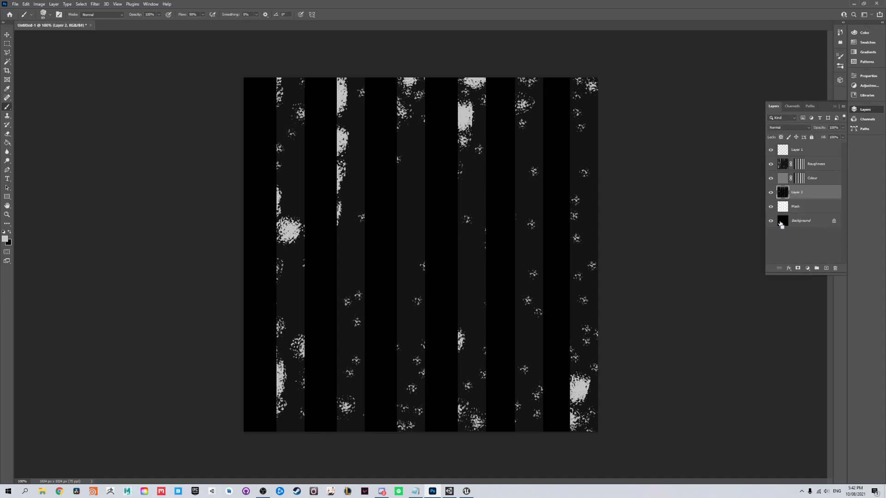
{"action": "left_click", "coordinate": [799, 206]}
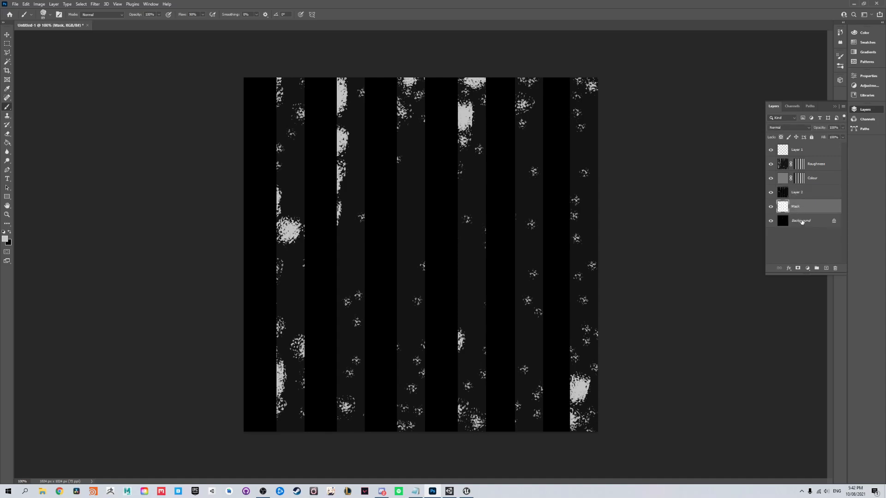
{"action": "left_click", "coordinate": [800, 197]}
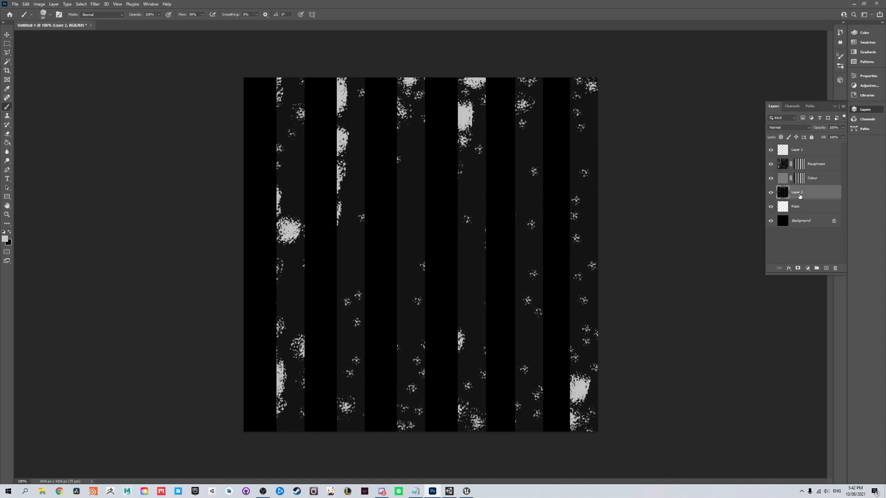
{"action": "key", "text": "Delete"}
Duplicate the Mask and Background layers and merge the two copies into one layer
{"action": "left_click", "coordinate": [803, 210]}
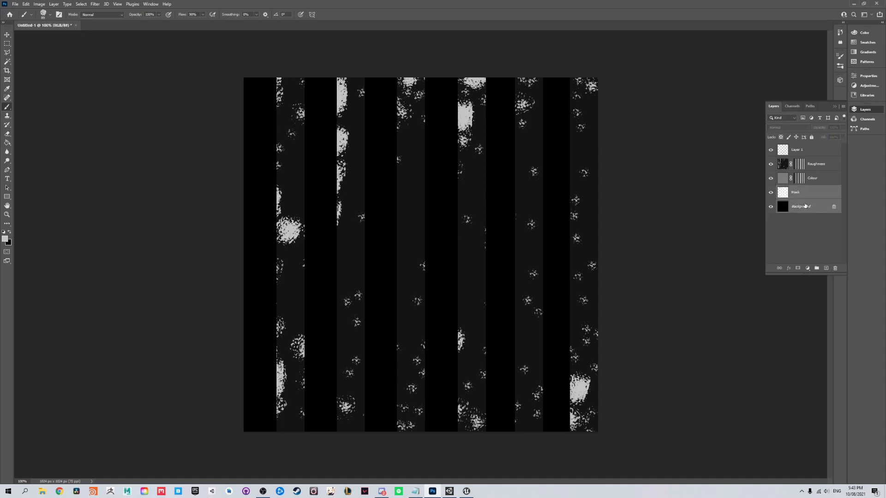
{"action": "right_click", "coordinate": [805, 206]}
{"action": "left_click", "coordinate": [819, 219]}
{"action": "left_click", "coordinate": [500, 143]}
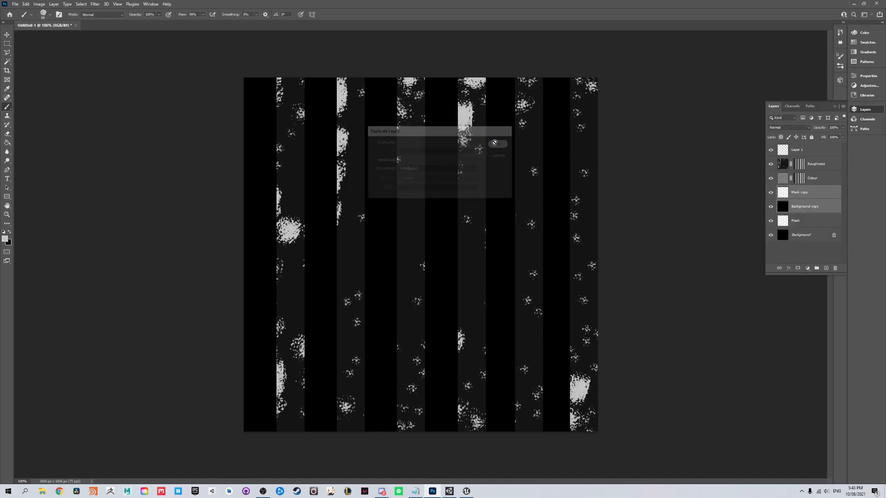
{"action": "right_click", "coordinate": [807, 210]}
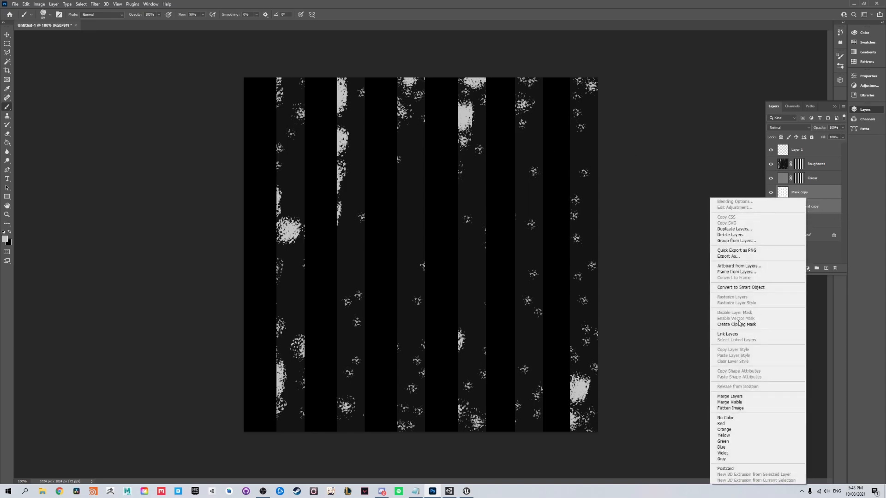
{"action": "left_click", "coordinate": [731, 398]}
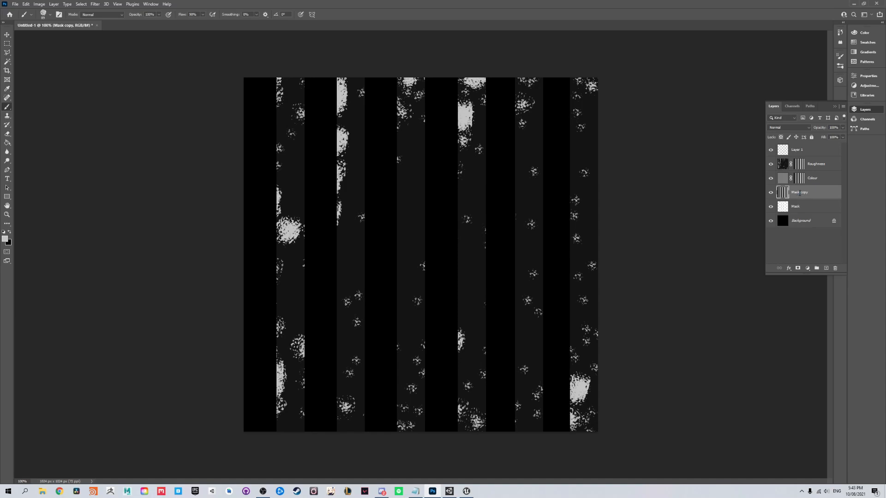
Rename the merged copy as Metallic and move it directly above the Roughness layer
{"action": "type", "text": "Metallic"}
{"action": "key", "text": "Return"}
{"action": "mouse_move", "coordinate": [809, 165]}
{"action": "left_mouse_down"}
{"action": "mouse_move", "coordinate": [802, 168]}
{"action": "mouse_move", "coordinate": [802, 156]}
{"action": "left_mouse_up"}
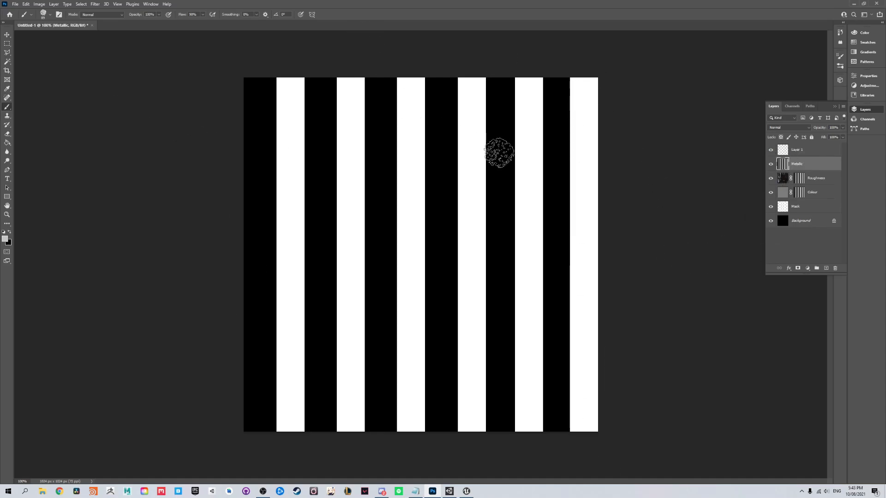
Delete the empty Layer 1 and add a new blank layer above Metallic
{"action": "left_click", "coordinate": [796, 152]}
{"action": "key", "text": "Delete"}
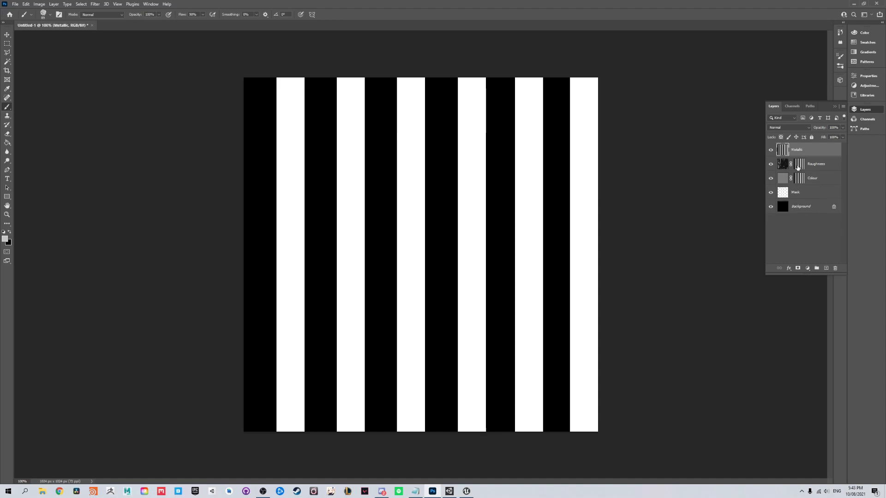
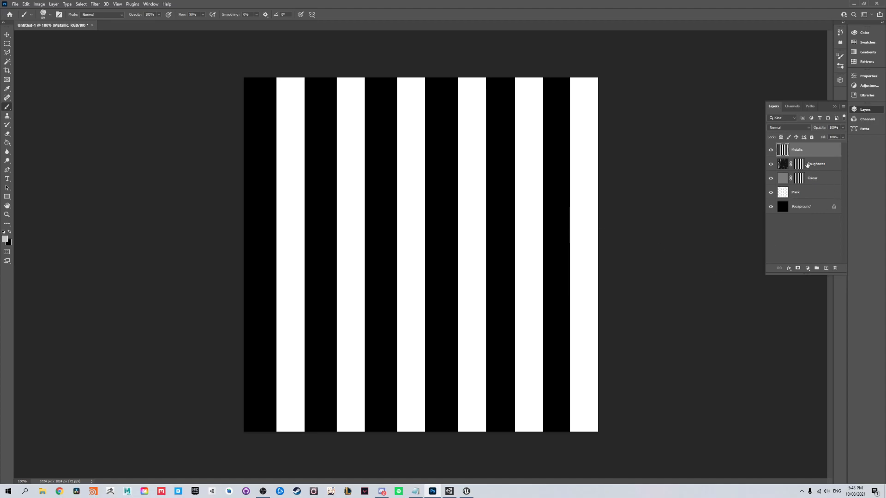
{"action": "left_click", "coordinate": [825, 271]}
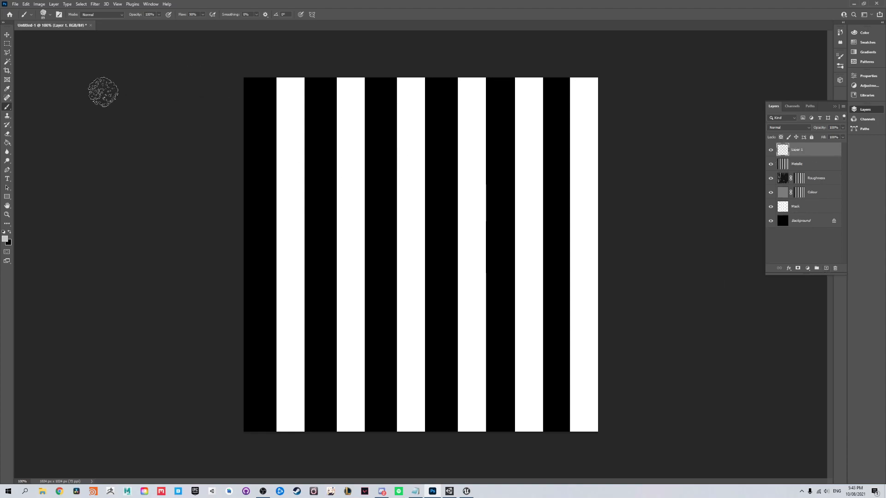
Set the foreground colour to white and the background colour to black using the swapped default colours
{"action": "left_click", "coordinate": [7, 65]}
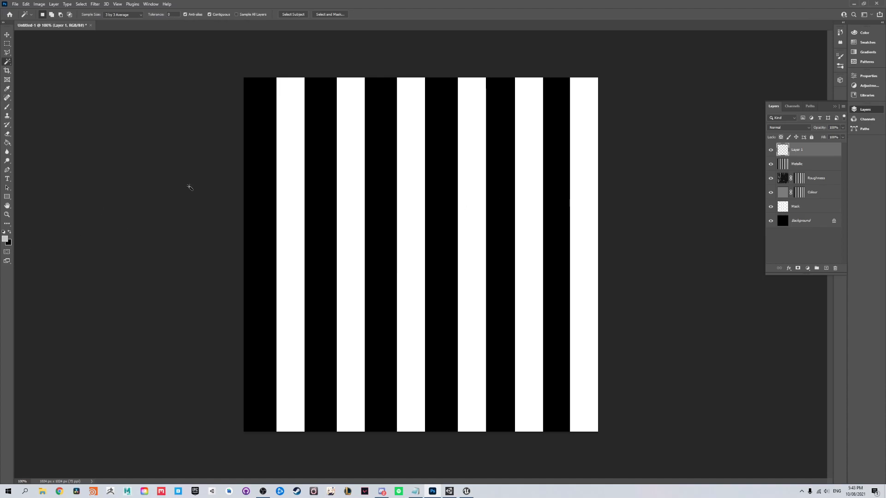
{"action": "left_click", "coordinate": [5, 239]}
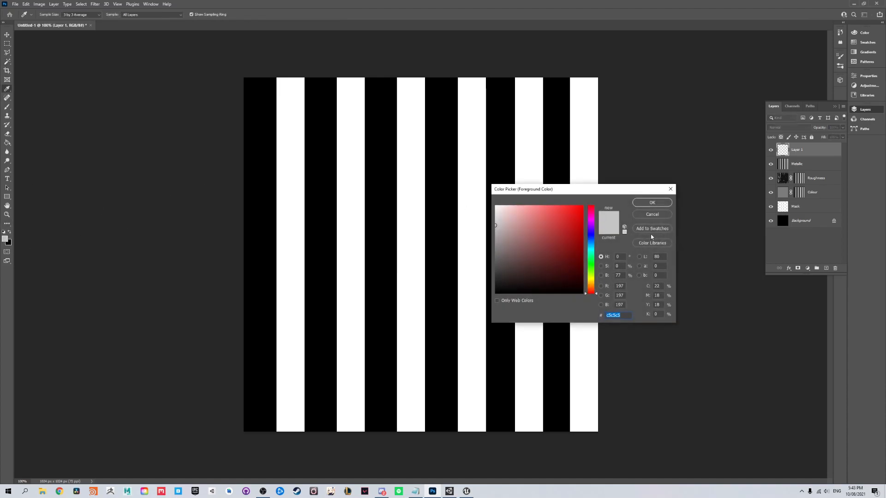
{"action": "left_click", "coordinate": [649, 215]}
{"action": "left_click", "coordinate": [4, 233]}
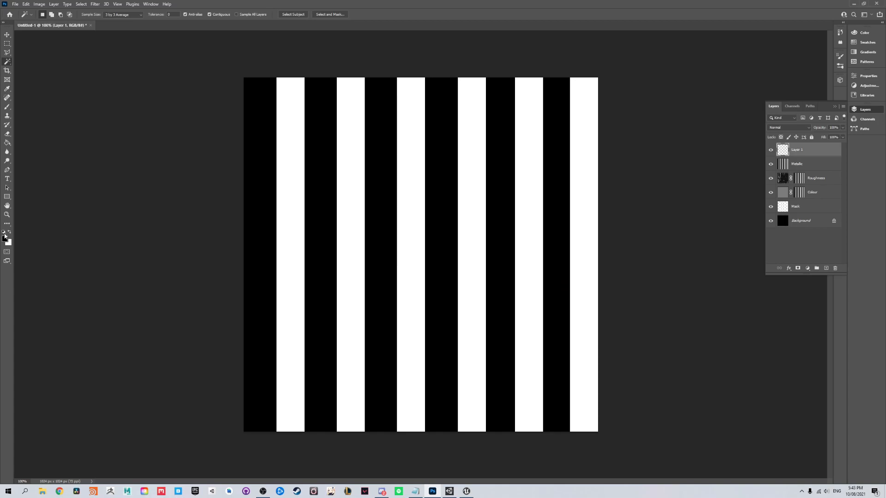
{"action": "left_click", "coordinate": [9, 232]}
Select the first white stripe from the Metallic layer and fill it on Layer 1 with a reflected white-to-black gradient centred on the stripe
{"action": "left_click", "coordinate": [787, 164]}
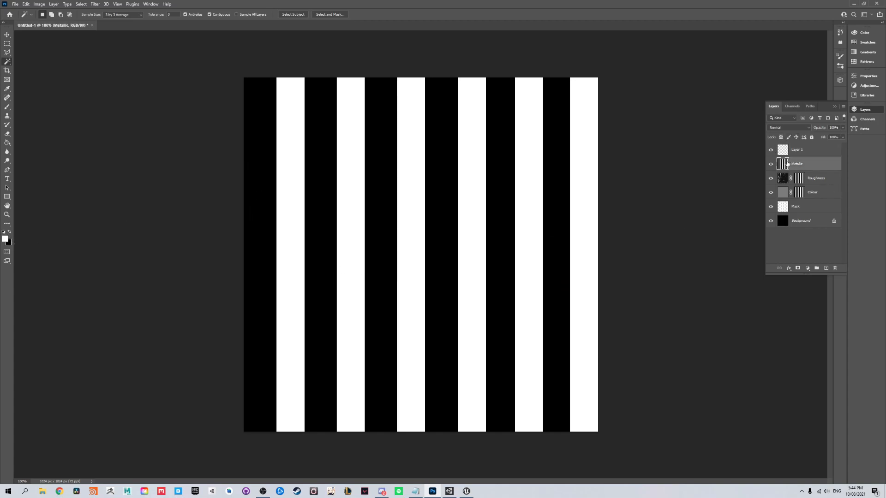
{"action": "left_click", "coordinate": [291, 194]}
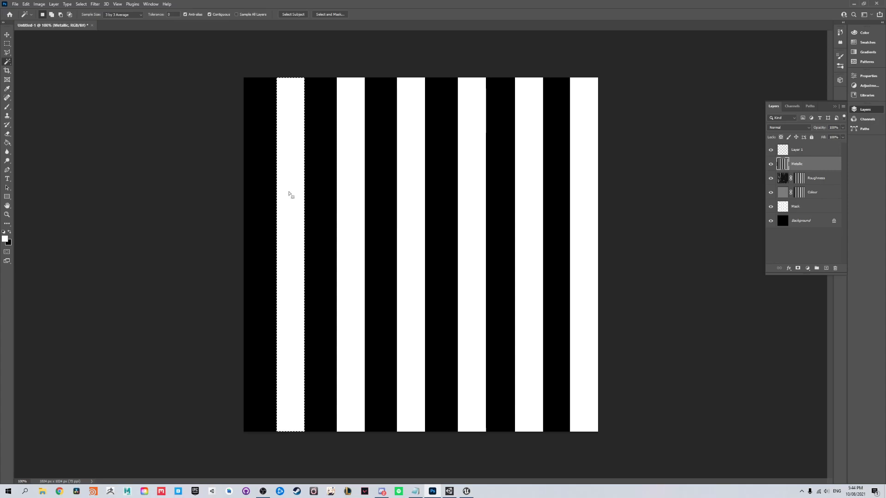
{"action": "left_click", "coordinate": [800, 152]}
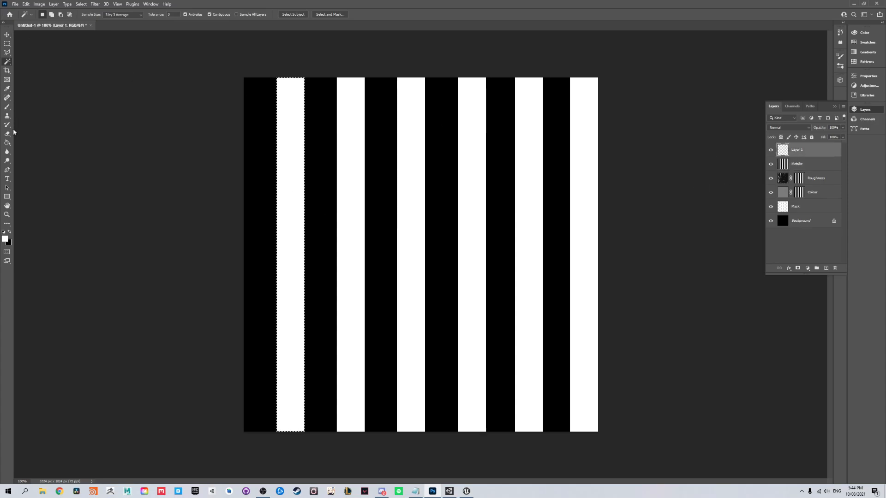
{"action": "left_click_drag", "start_coordinate": [7, 142], "coordinate": [36, 142]}
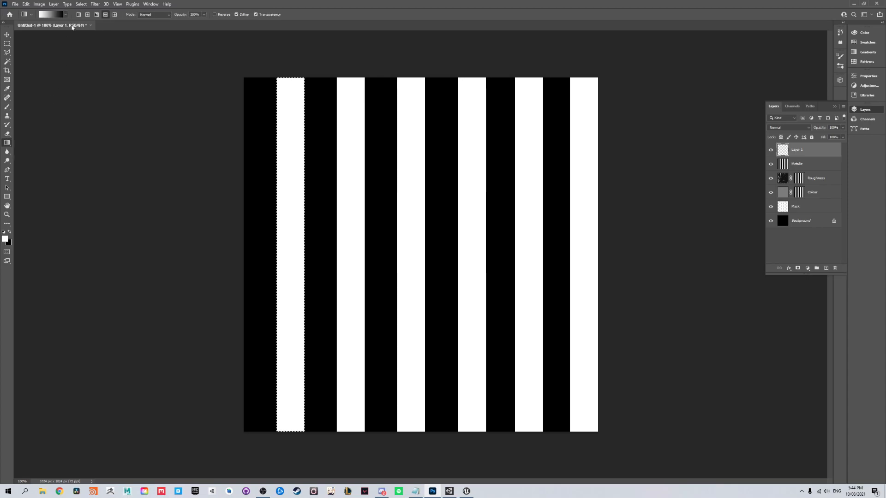
{"action": "left_click", "coordinate": [105, 15]}
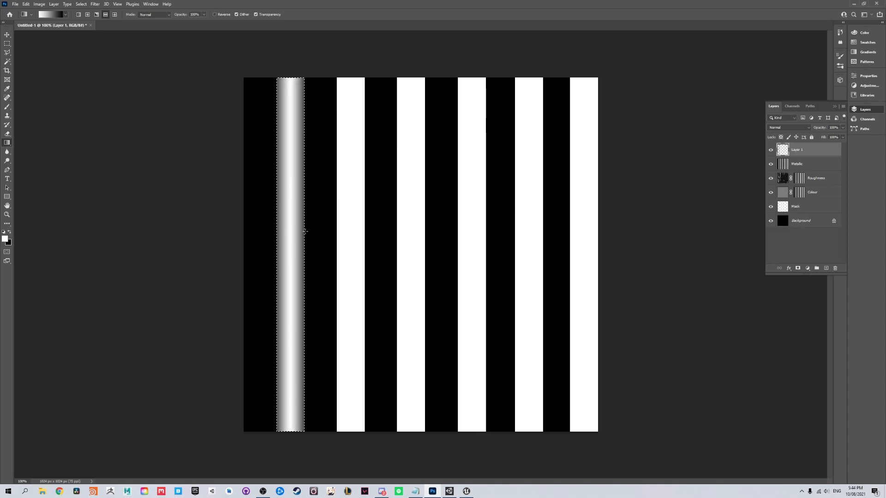
Copy the gradient stripe onto the second white stripe within Layer 1 and clear the selection
{"action": "left_click", "coordinate": [7, 44]}
{"action": "key", "text": "v"}
{"action": "left_click_drag", "start_coordinate": [292, 182], "coordinate": [354, 178]}
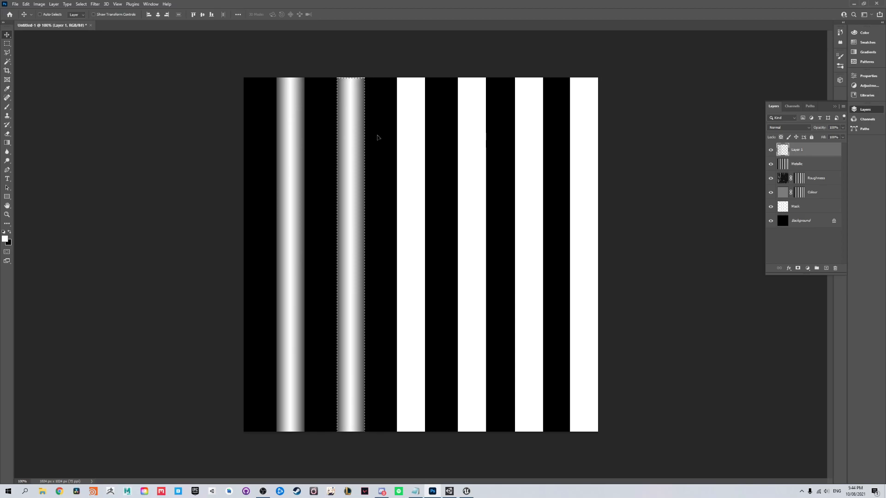
{"action": "left_click", "coordinate": [7, 43]}
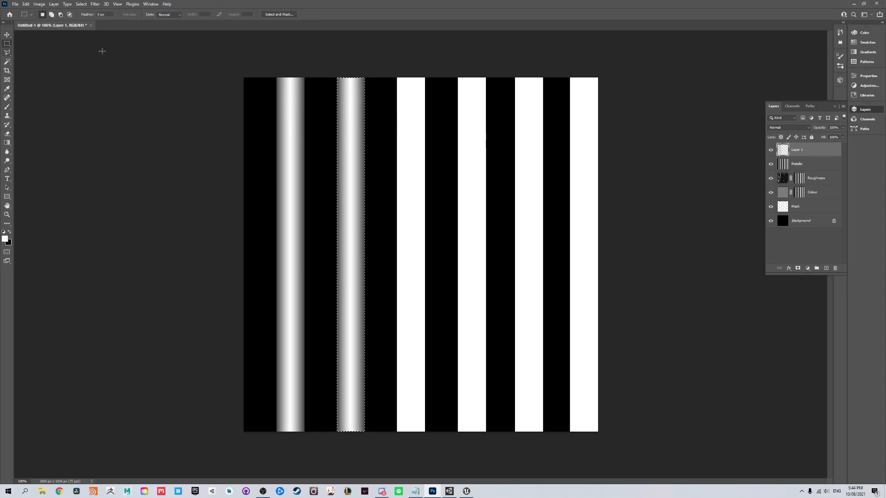
{"action": "left_click_drag", "start_coordinate": [87, 49], "coordinate": [109, 53]}
{"action": "left_click", "coordinate": [424, 177]}
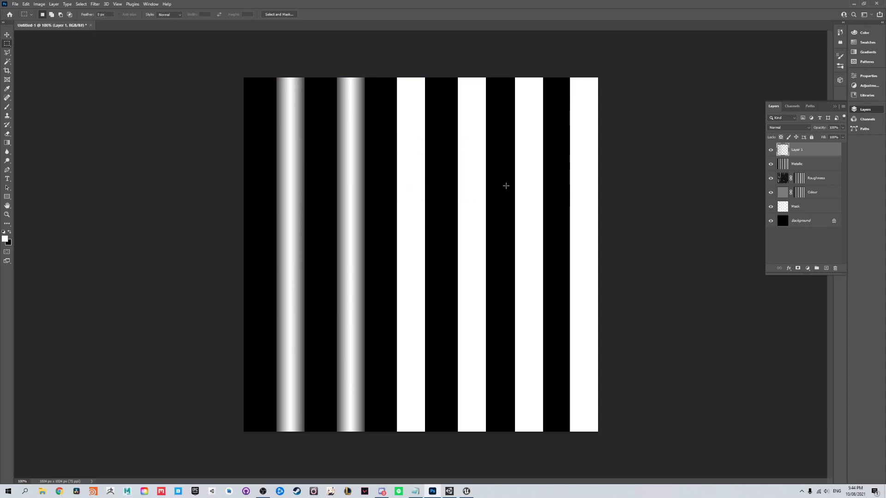
Try to shift the gradient stripes across to the next white stripes without a selection, and undo it
{"action": "left_click", "coordinate": [7, 35]}
{"action": "left_click_drag", "start_coordinate": [349, 142], "coordinate": [465, 144]}
{"action": "key", "text": "ctrl+z"}
{"action": "key", "text": "ctrl+z"}
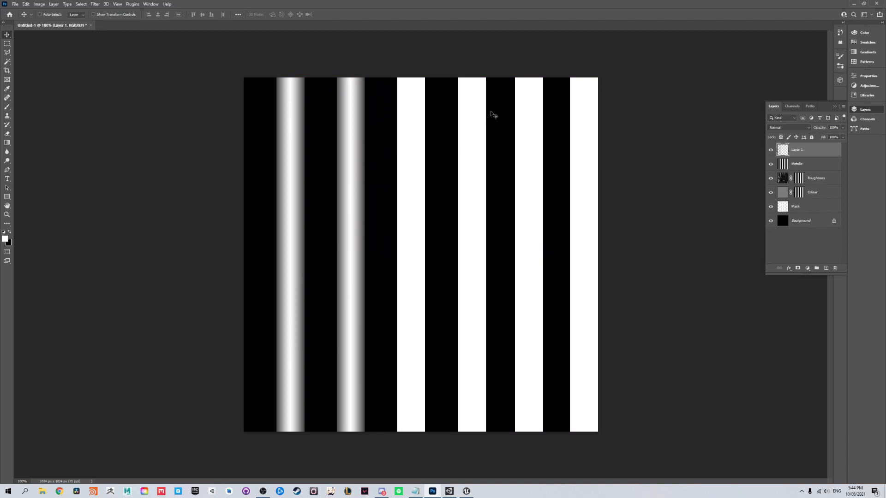
Select the third white stripe on the Metallic layer and fill it with a reflected white-to-black gradient centred on the stripe
{"action": "left_click", "coordinate": [797, 165]}
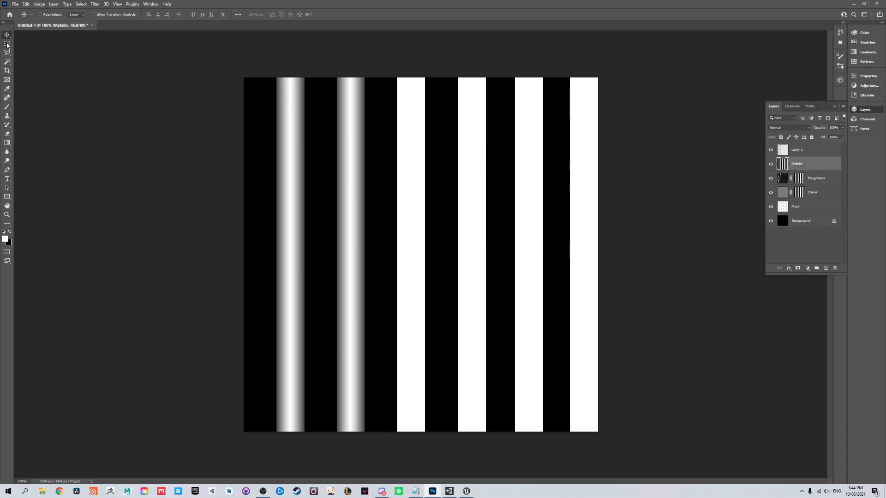
{"action": "left_click", "coordinate": [9, 61]}
{"action": "left_click", "coordinate": [401, 188]}
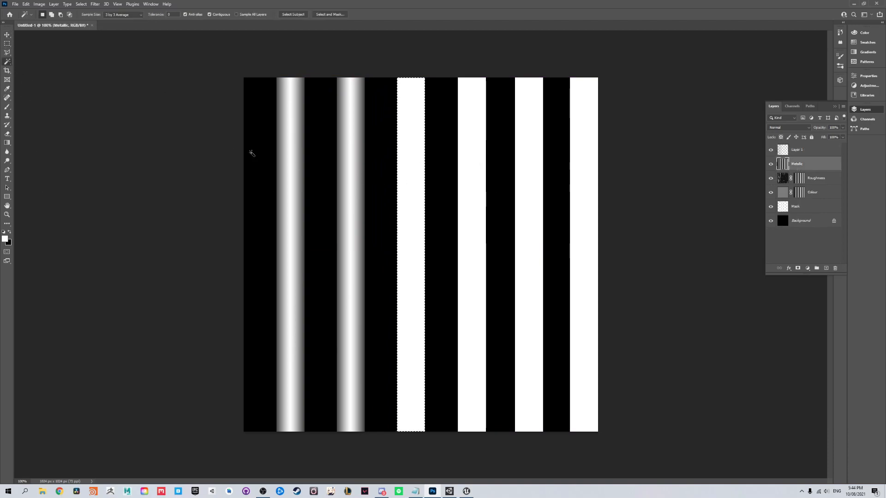
{"action": "left_click", "coordinate": [7, 143]}
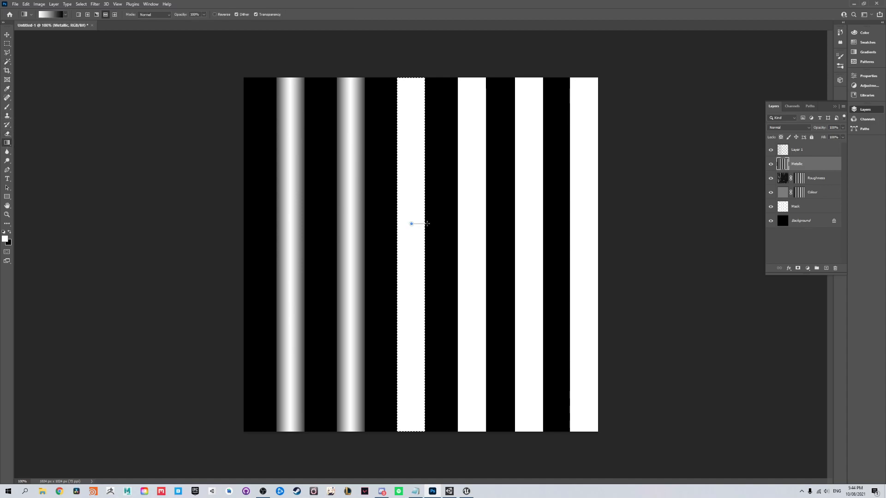
{"action": "left_click_drag", "start_coordinate": [411, 224], "coordinate": [426, 224]}
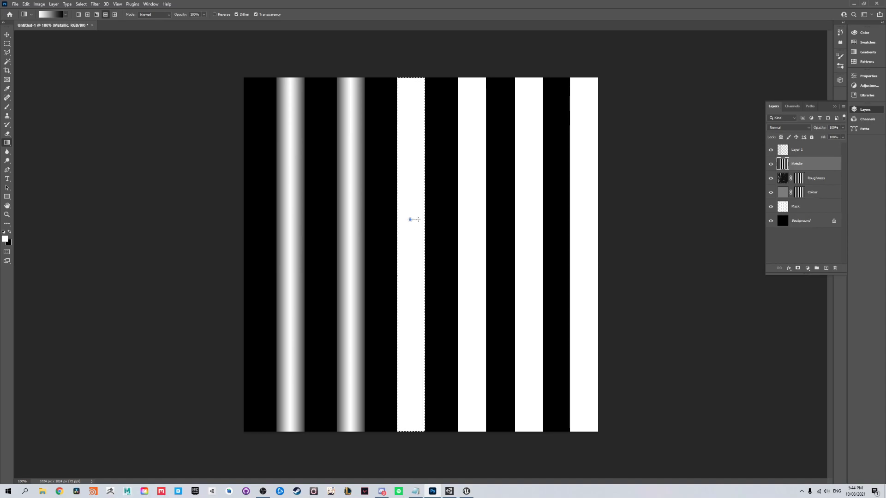
{"action": "left_click_drag", "start_coordinate": [423, 219], "coordinate": [423, 218]}
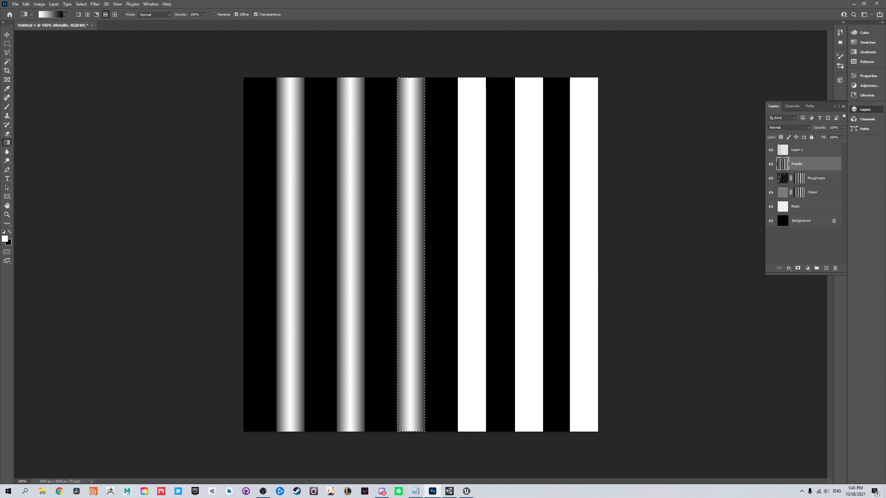
Undo the gradient on the Metallic layer, fill the third white stripe on Layer 1 with the reflected gradient instead, and deselect
{"action": "left_click", "coordinate": [7, 62]}
{"action": "key", "text": "alt+BackSpace"}
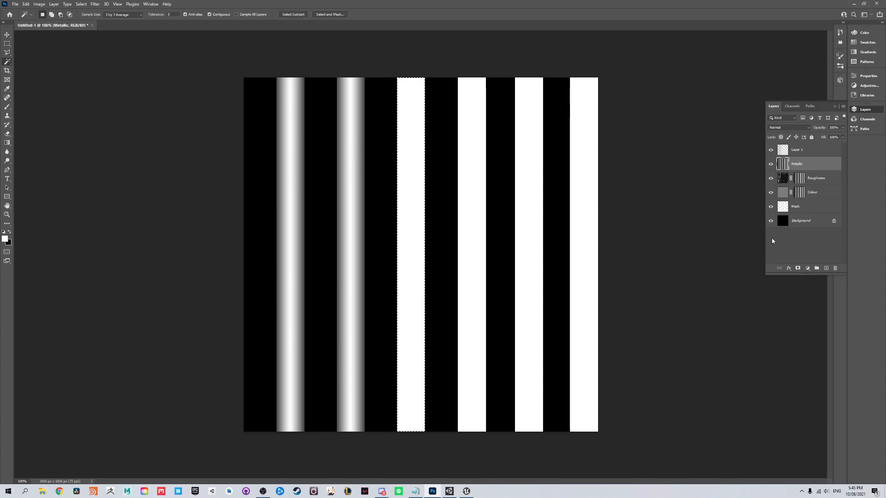
{"action": "left_click", "coordinate": [811, 151]}
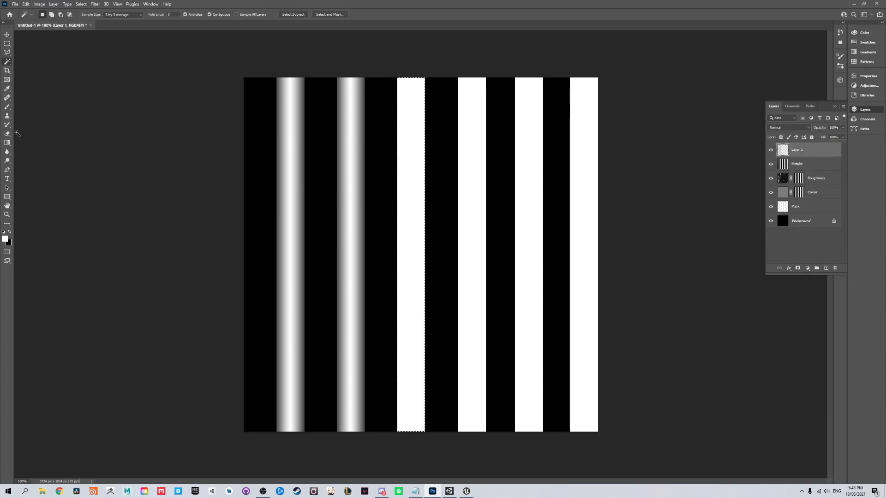
{"action": "left_click", "coordinate": [7, 144]}
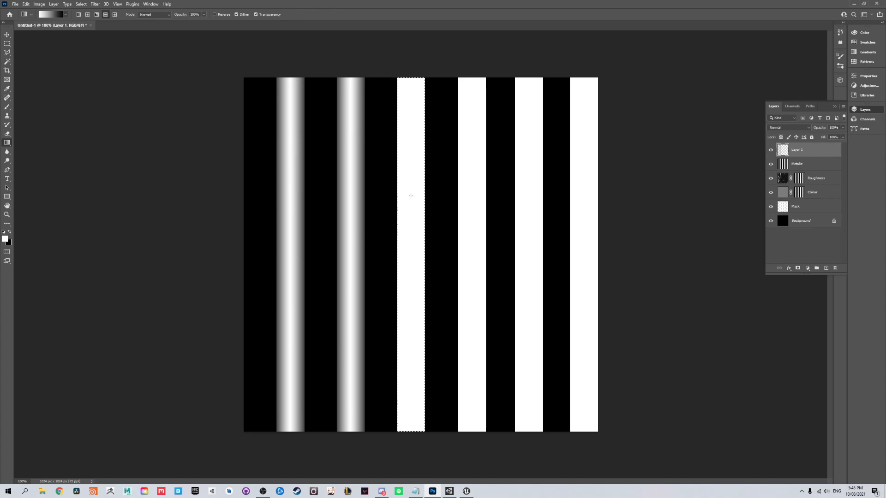
{"action": "left_click_drag", "start_coordinate": [428, 195], "coordinate": [427, 194]}
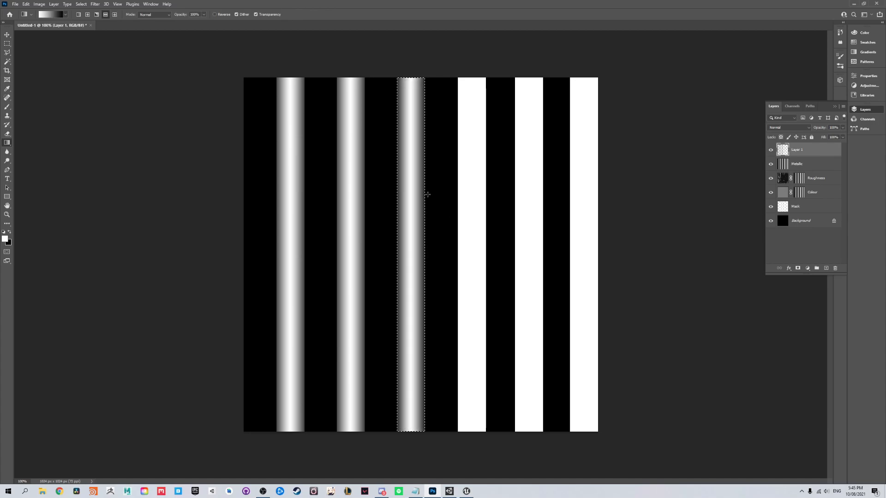
{"action": "key", "text": "m"}
{"action": "key", "text": "ctrl+d"}
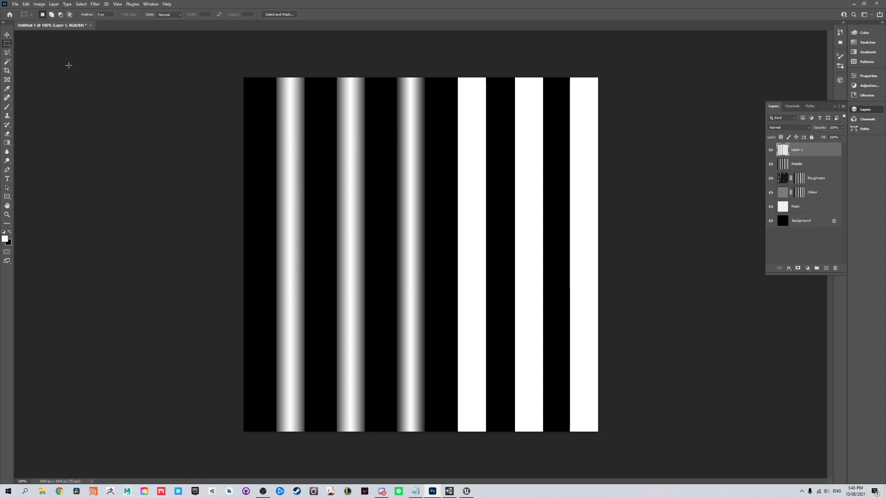
Select the fourth white stripe from the Metallic layer and fill it on Layer 1 with a reflected white-to-black gradient centred on the stripe
{"action": "left_click", "coordinate": [797, 165]}
{"action": "left_click", "coordinate": [9, 63]}
{"action": "left_click", "coordinate": [474, 174]}
{"action": "left_click", "coordinate": [796, 150]}
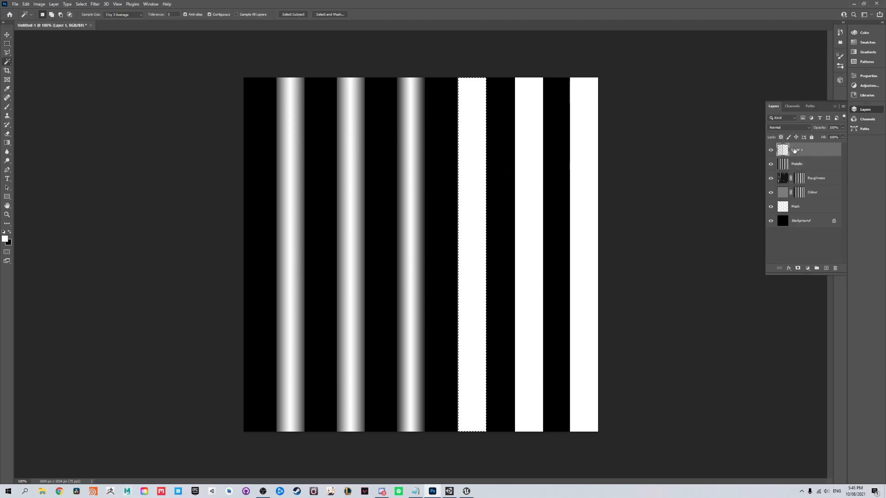
{"action": "left_click", "coordinate": [7, 142]}
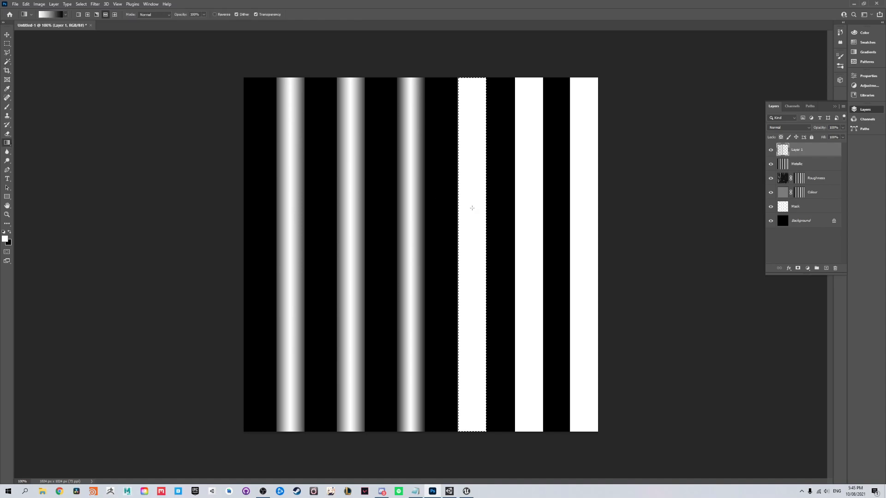
{"action": "left_click_drag", "start_coordinate": [471, 206], "coordinate": [490, 206]}
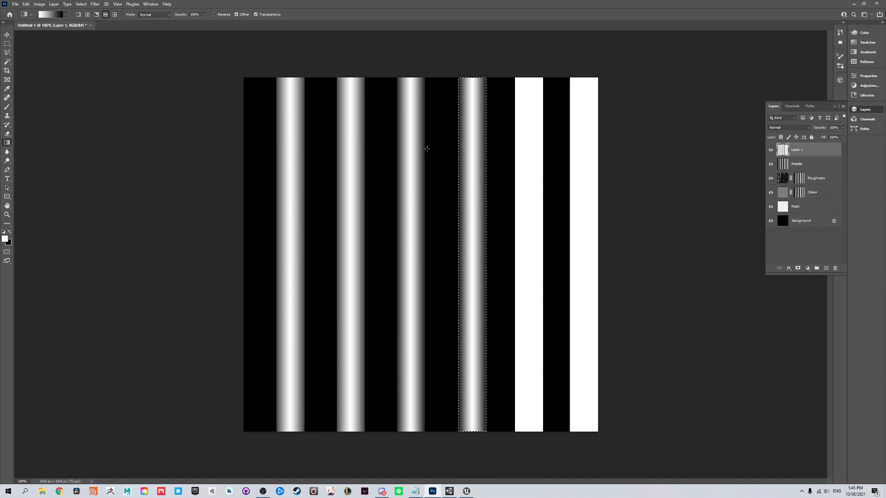
Select the fifth white stripe from the Metallic layer and fill it on Layer 1 with a reflected white-to-black gradient from its centre
{"action": "left_click", "coordinate": [7, 62]}
{"action": "left_click", "coordinate": [774, 164]}
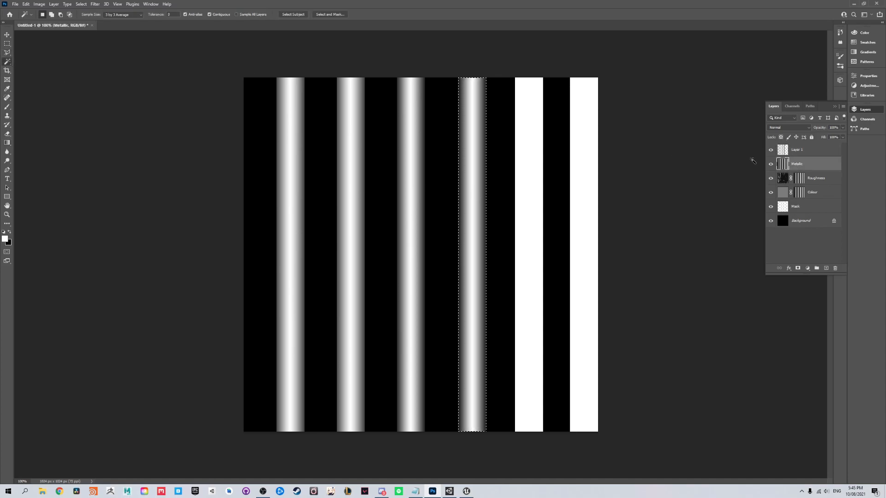
{"action": "left_click", "coordinate": [530, 129]}
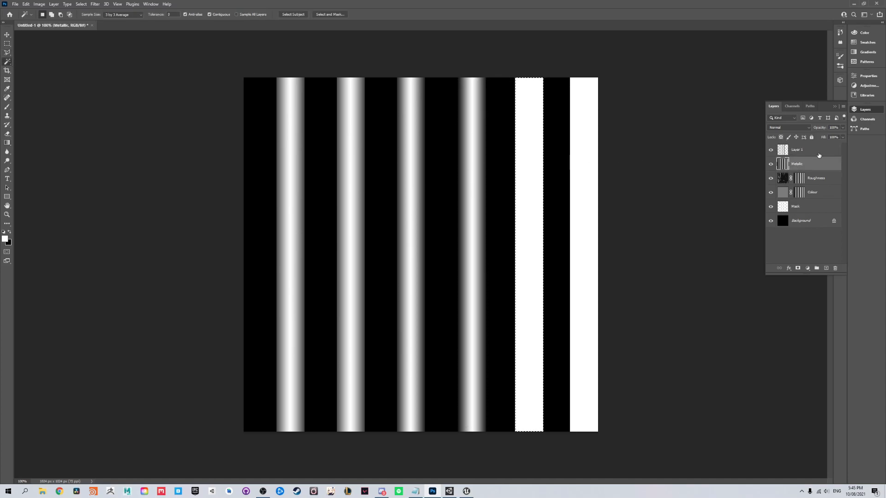
{"action": "left_click", "coordinate": [818, 154]}
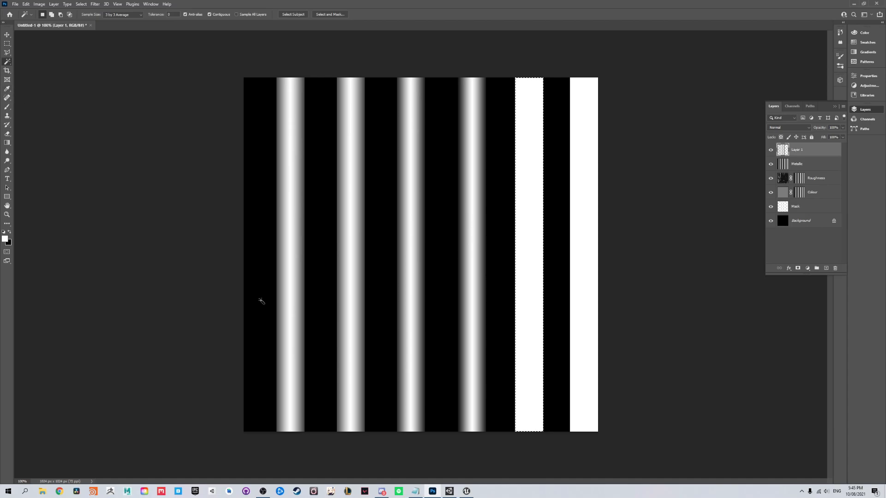
{"action": "left_click", "coordinate": [7, 142]}
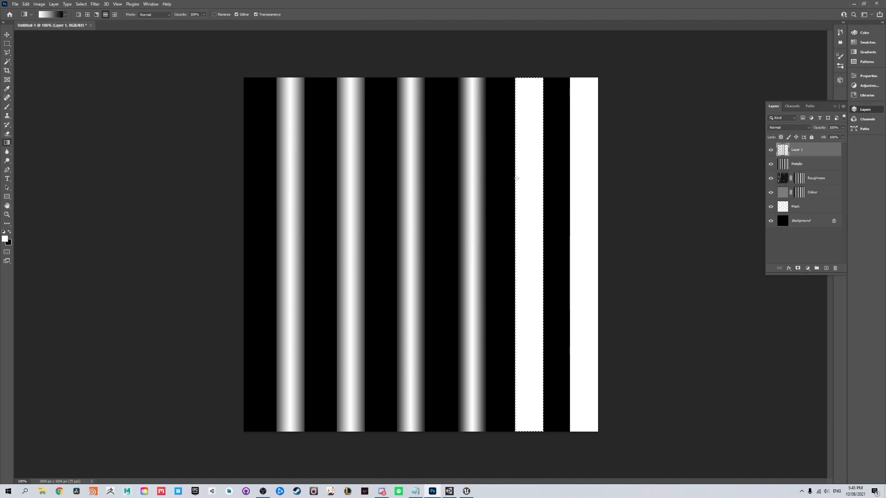
{"action": "left_click_drag", "start_coordinate": [528, 176], "coordinate": [545, 176]}
Select the sixth and last white stripe on the Metallic layer by its colour
{"action": "key", "text": "alt+bracketleft"}
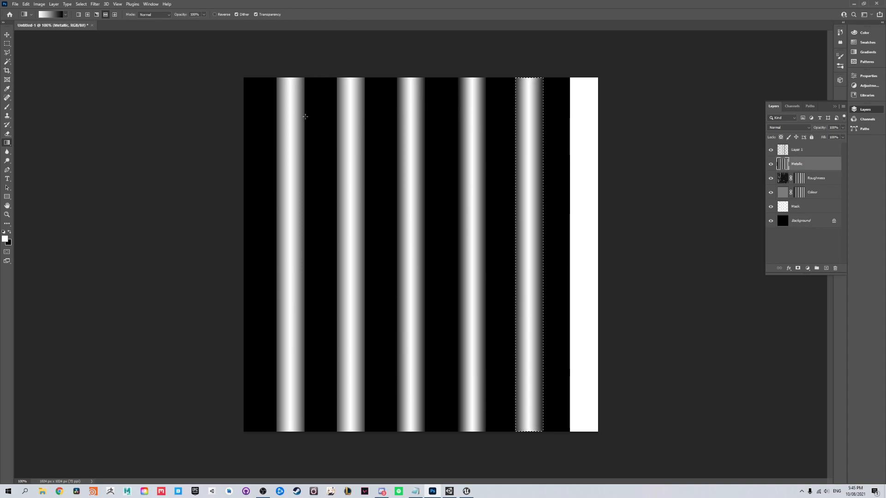
{"action": "left_click", "coordinate": [7, 61]}
{"action": "left_click", "coordinate": [584, 155]}
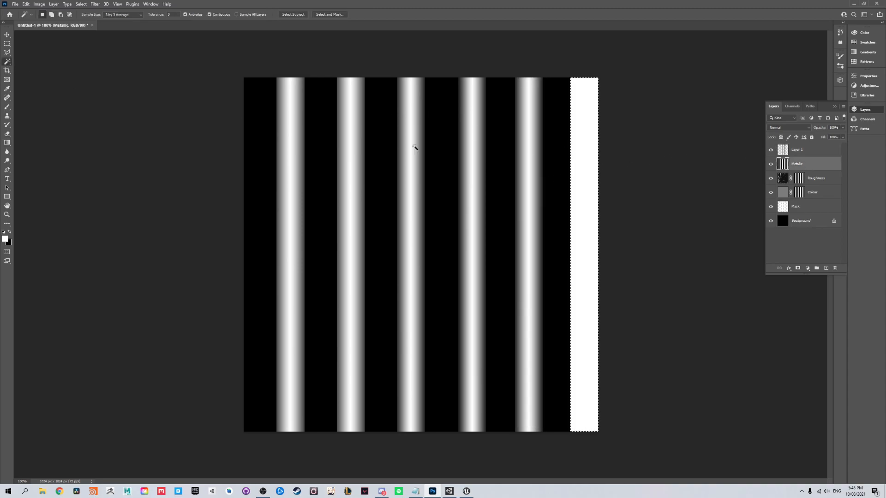
{"action": "left_click", "coordinate": [7, 143]}
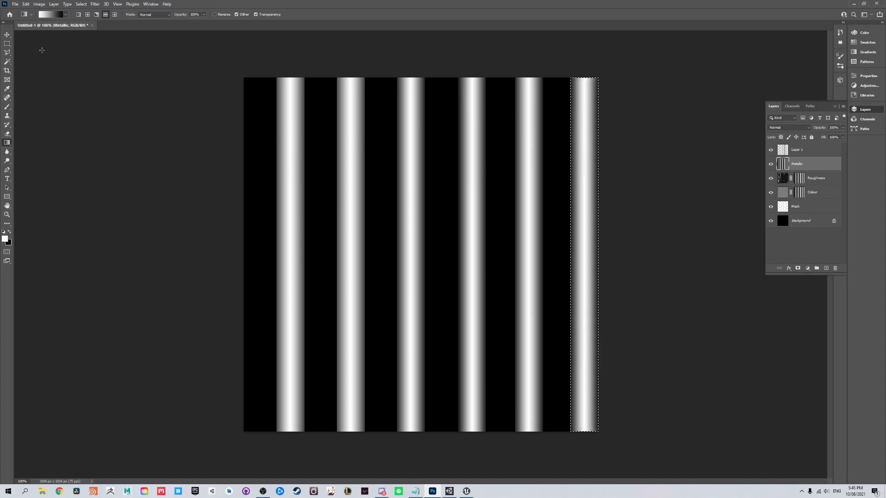
{"action": "left_click", "coordinate": [7, 43]}
{"action": "left_click", "coordinate": [556, 271]}
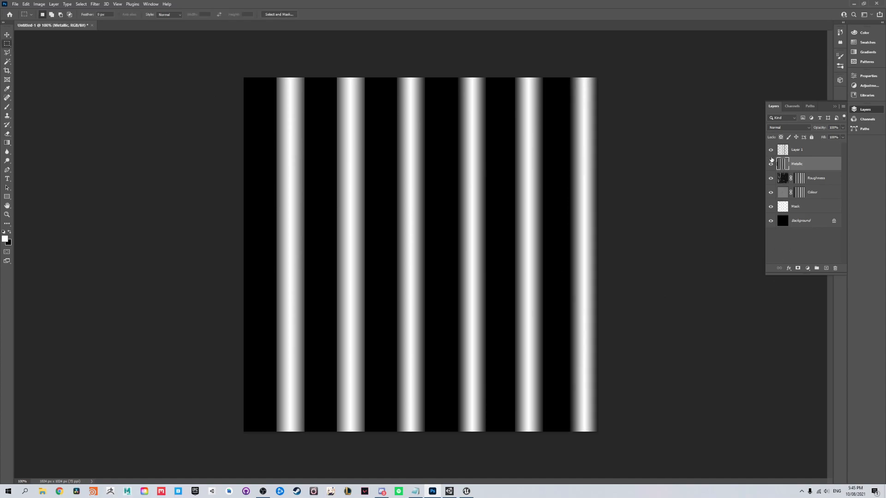
Fill the selected last stripe on Layer 1 with a reflected white-to-black gradient from its centre, and clear the selection
{"action": "left_click", "coordinate": [796, 151]}
{"action": "left_click", "coordinate": [7, 142]}
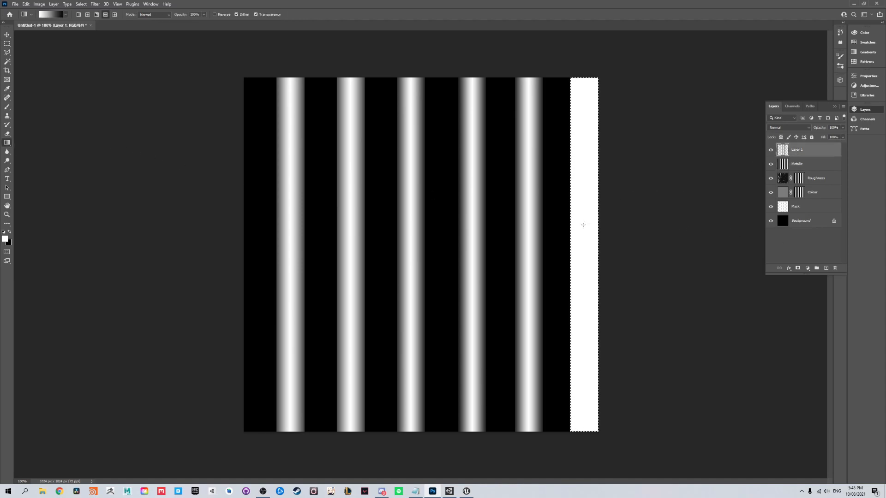
{"action": "left_click_drag", "start_coordinate": [583, 225], "coordinate": [600, 223]}
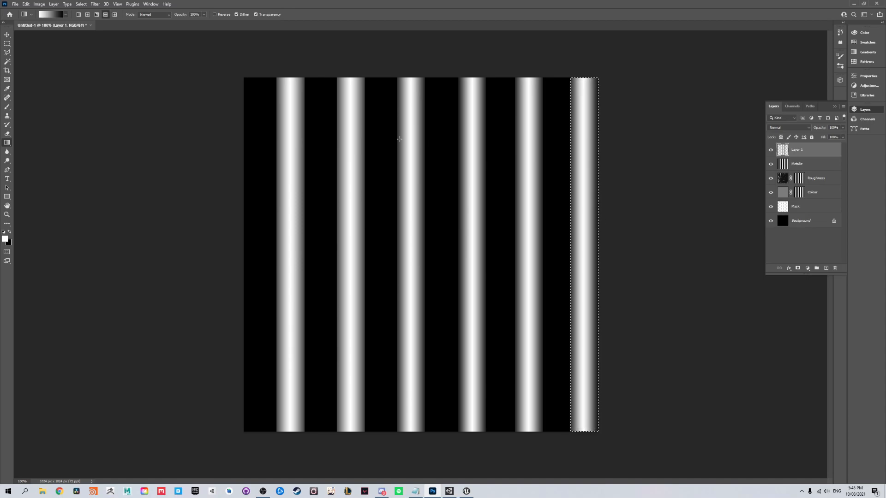
{"action": "left_click", "coordinate": [7, 43]}
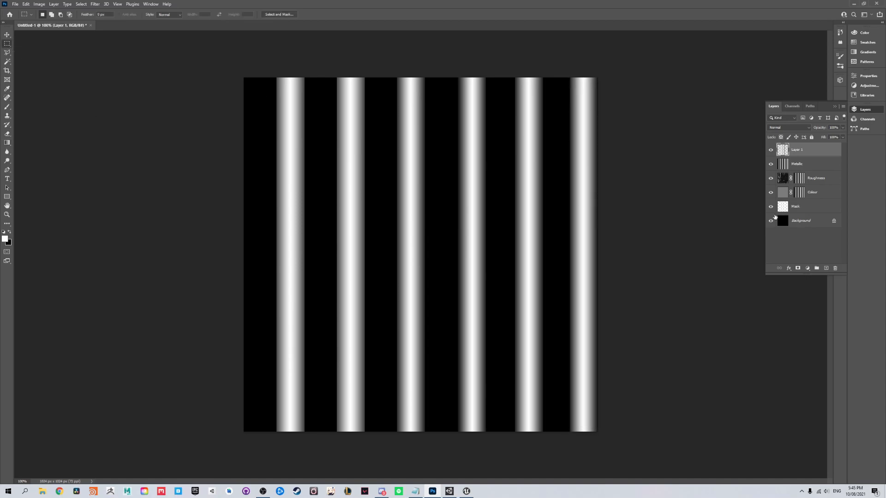
Hide Layer 1, Metallic, Roughness and Colour one by one to review each map, and show them all again
{"action": "left_click", "coordinate": [771, 150]}
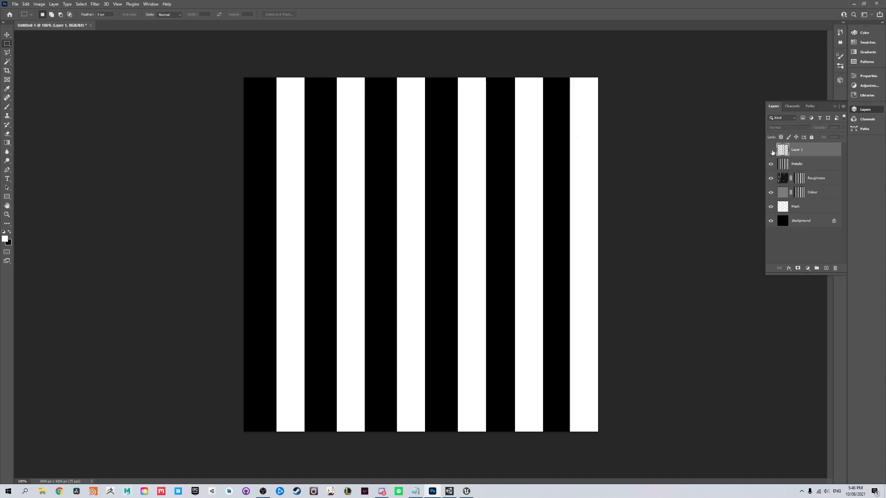
{"action": "left_click", "coordinate": [770, 164]}
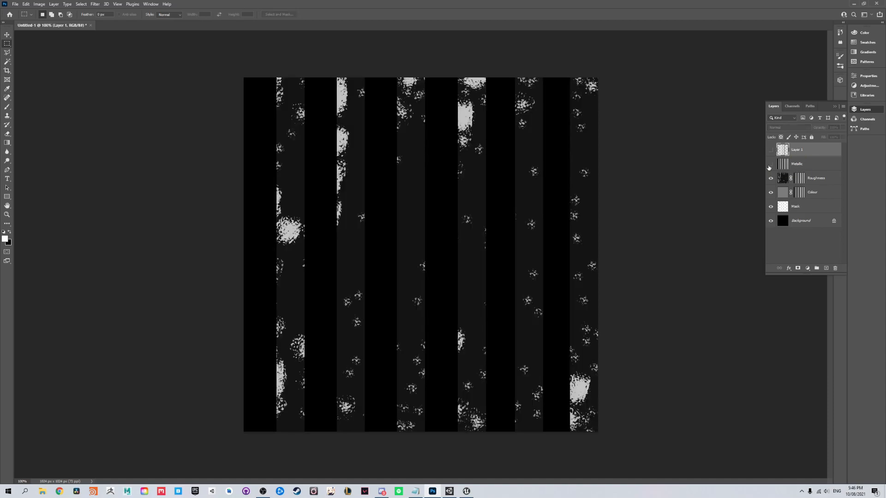
{"action": "left_click", "coordinate": [770, 178]}
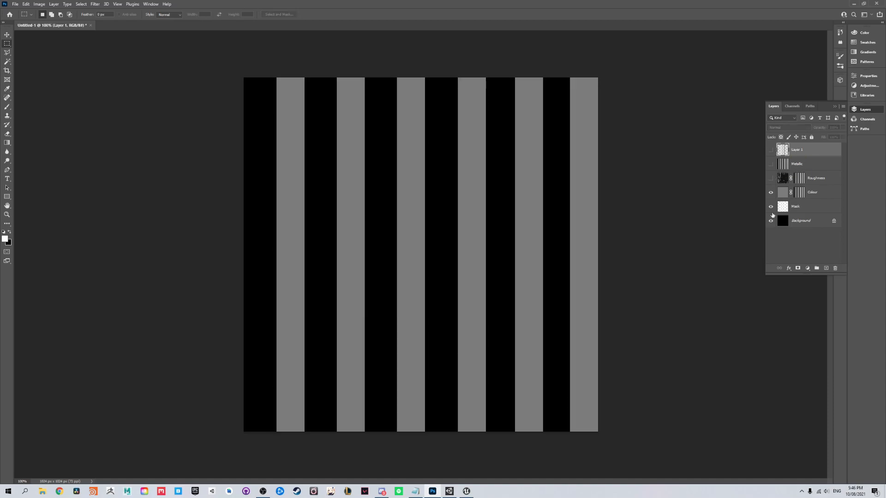
{"action": "left_click", "coordinate": [770, 192]}
{"action": "left_click", "coordinate": [770, 192]}
{"action": "left_click", "coordinate": [771, 178]}
{"action": "left_click", "coordinate": [770, 165]}
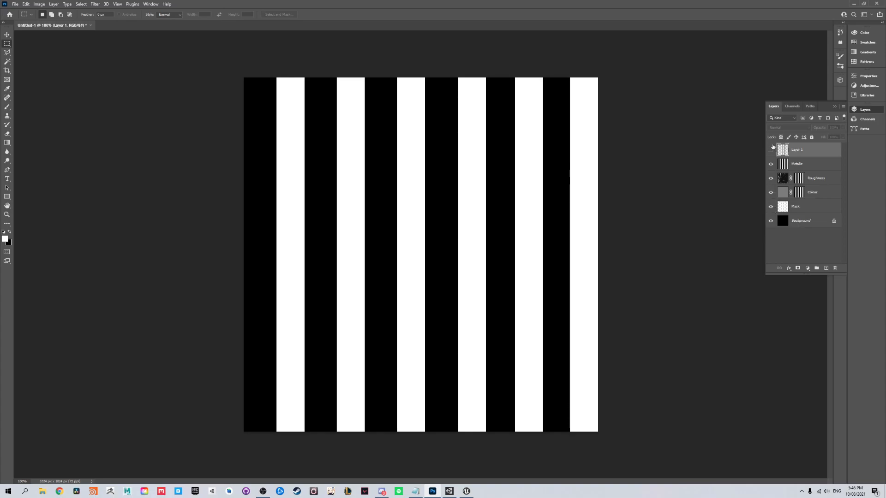
{"action": "left_click", "coordinate": [773, 147]}
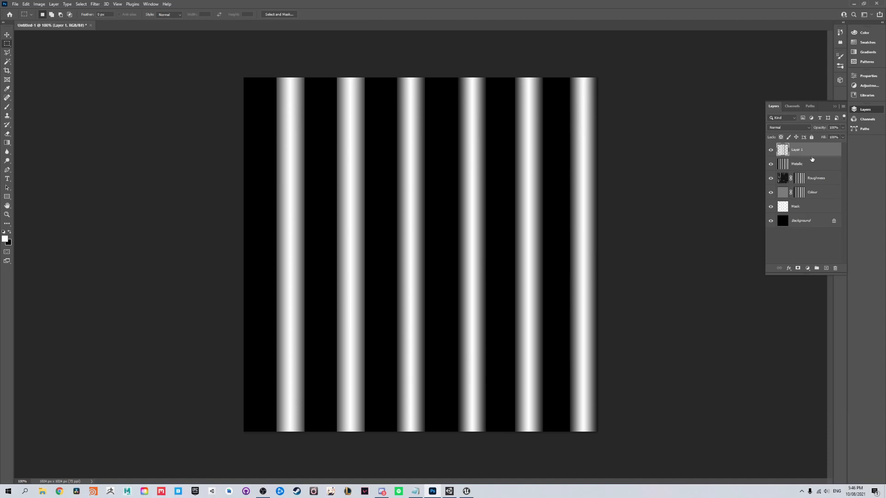
Duplicate Layer 1 within the same document and name the copy Normal
{"action": "right_click", "coordinate": [800, 148]}
{"action": "left_click", "coordinate": [785, 150]}
{"action": "right_click", "coordinate": [800, 152]}
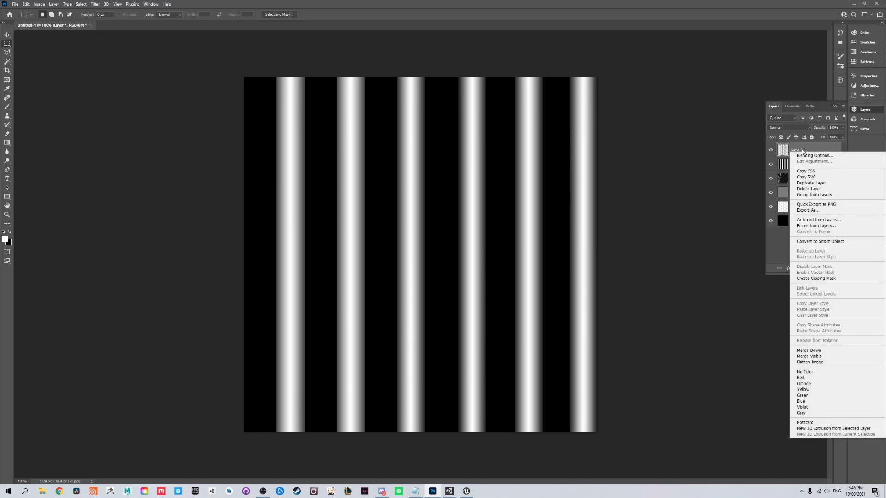
{"action": "left_click", "coordinate": [814, 184]}
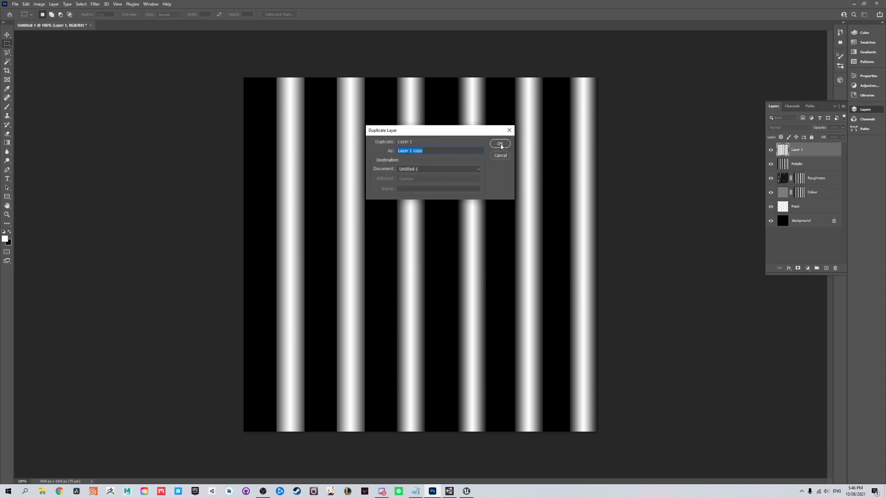
{"action": "type", "text": "Normal"}
{"action": "key", "text": "Return"}
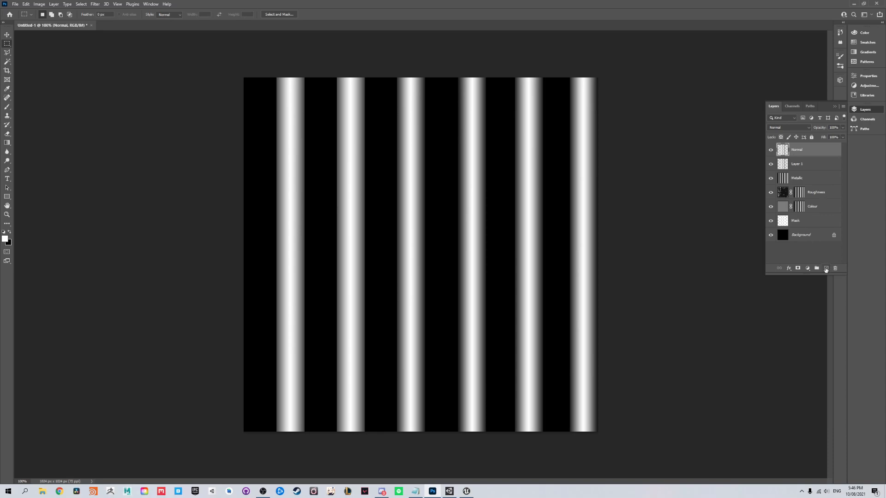
Duplicate the Background layer and move the copy directly beneath the Normal layer
{"action": "left_click", "coordinate": [804, 239]}
{"action": "right_click", "coordinate": [803, 238]}
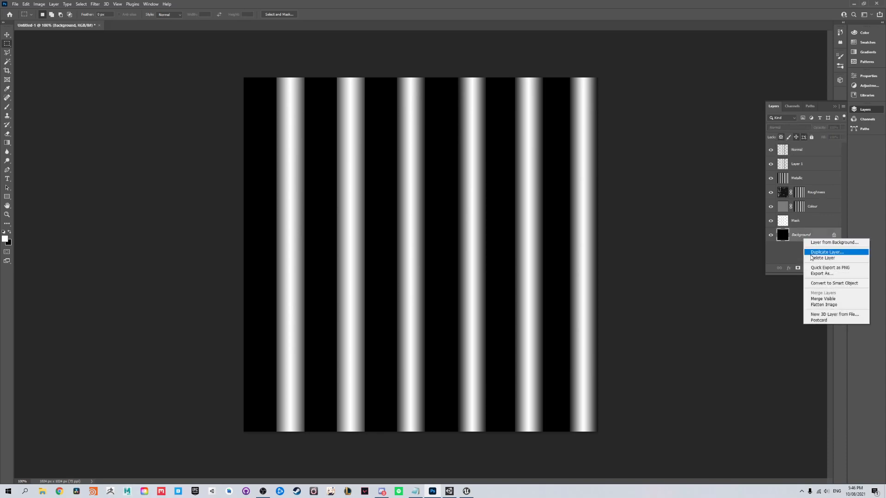
{"action": "left_click", "coordinate": [817, 252]}
{"action": "left_click", "coordinate": [499, 143]}
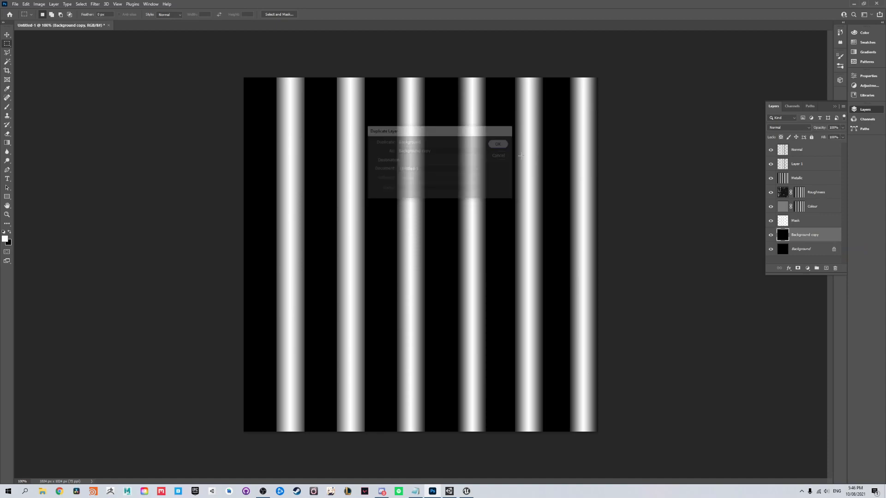
{"action": "left_click_drag", "start_coordinate": [806, 235], "coordinate": [801, 157]}
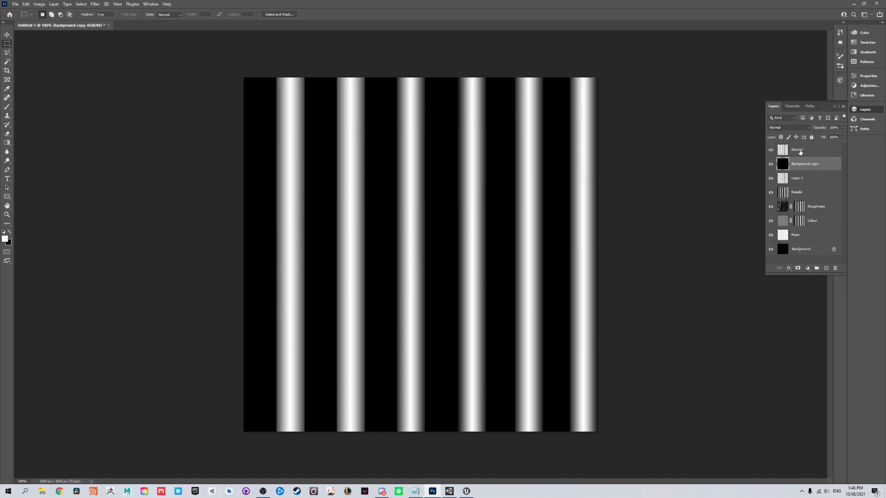
Merge the Normal layer with the black background copy beneath it
{"action": "left_click", "coordinate": [802, 150], "text": "shift"}
{"action": "right_click", "coordinate": [804, 151]}
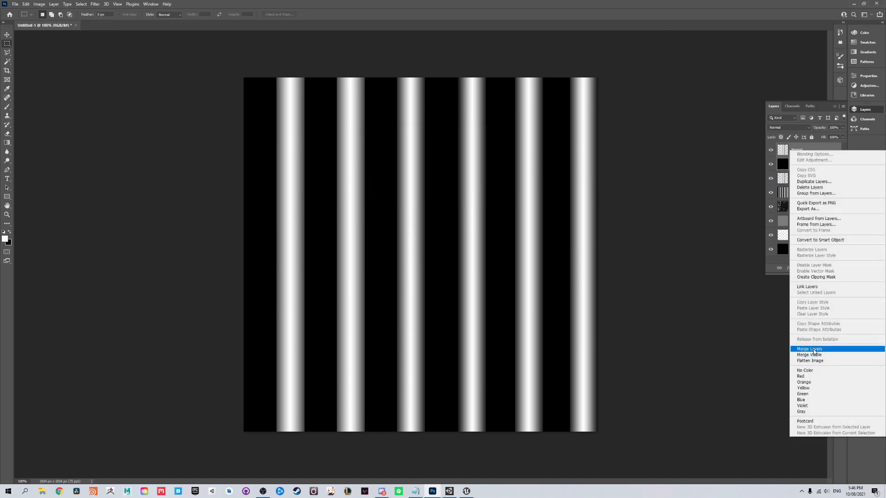
{"action": "left_click", "coordinate": [810, 349]}
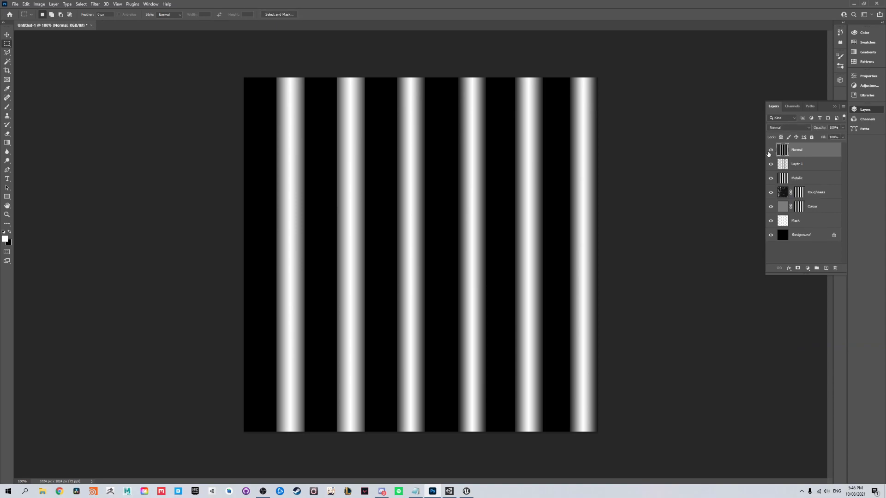
Hide the map layers beneath Normal and toggle the Normal layer's visibility to check the merged result, leaving it shown
{"action": "left_click_drag", "start_coordinate": [770, 191], "coordinate": [770, 226]}
{"action": "left_click", "coordinate": [770, 150]}
{"action": "left_click", "coordinate": [770, 150]}
{"action": "left_click", "coordinate": [770, 150]}
{"action": "left_click", "coordinate": [770, 150]}
{"action": "left_click", "coordinate": [771, 151]}
{"action": "left_click", "coordinate": [771, 150]}
Open the Generate Normal Map filter for the Normal layer and set the preview object to Cube
{"action": "left_click", "coordinate": [95, 3]}
{"action": "mouse_move", "coordinate": [122, 86]}
{"action": "left_click", "coordinate": [190, 87]}
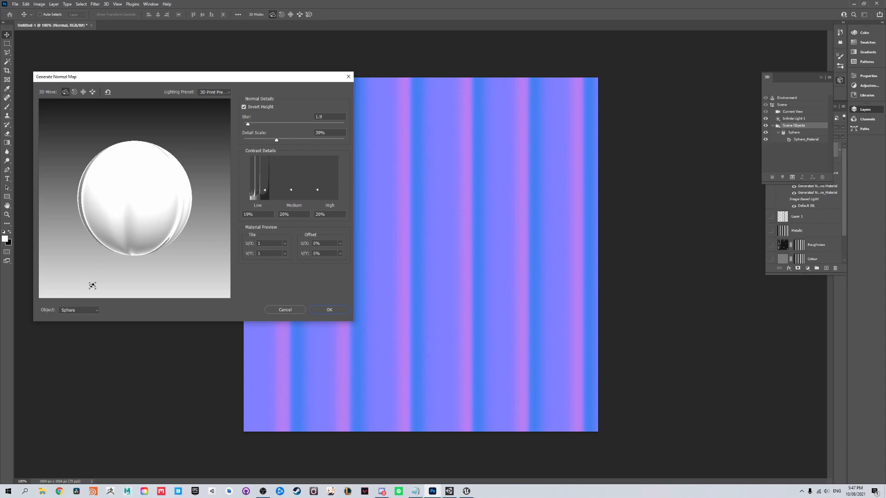
{"action": "left_click", "coordinate": [95, 310]}
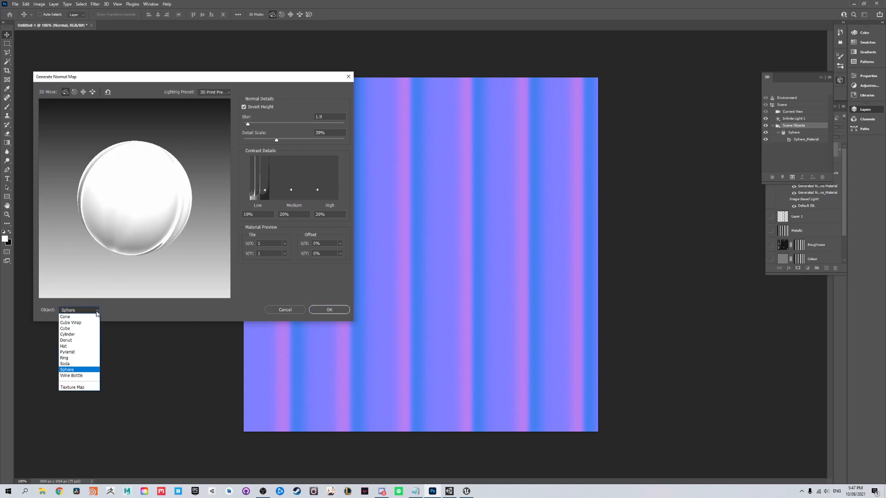
{"action": "left_click", "coordinate": [68, 328]}
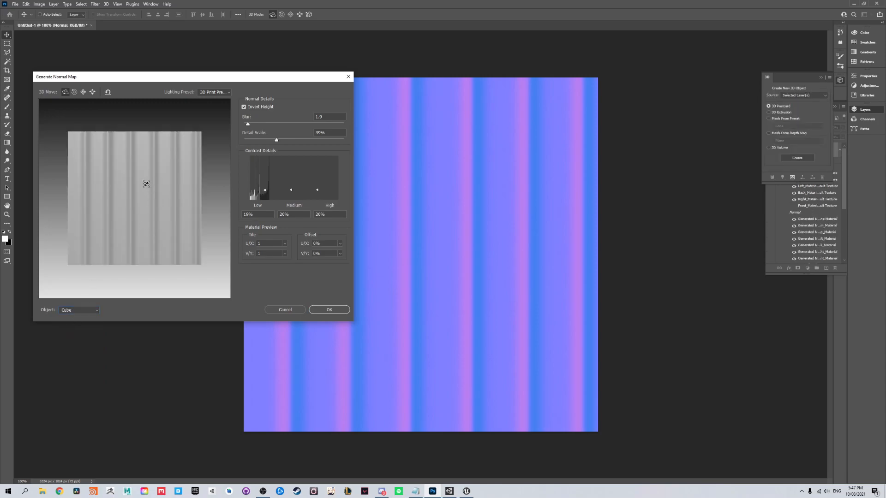
Orbit the cube preview to inspect the stripe relief, apply the Generate Normal Map filter, and collapse the 3D panel
{"action": "mouse_move", "coordinate": [148, 180]}
{"action": "left_mouse_down"}
{"action": "mouse_move", "coordinate": [138, 160]}
{"action": "mouse_move", "coordinate": [152, 166]}
{"action": "mouse_move", "coordinate": [151, 176]}
{"action": "left_mouse_up"}
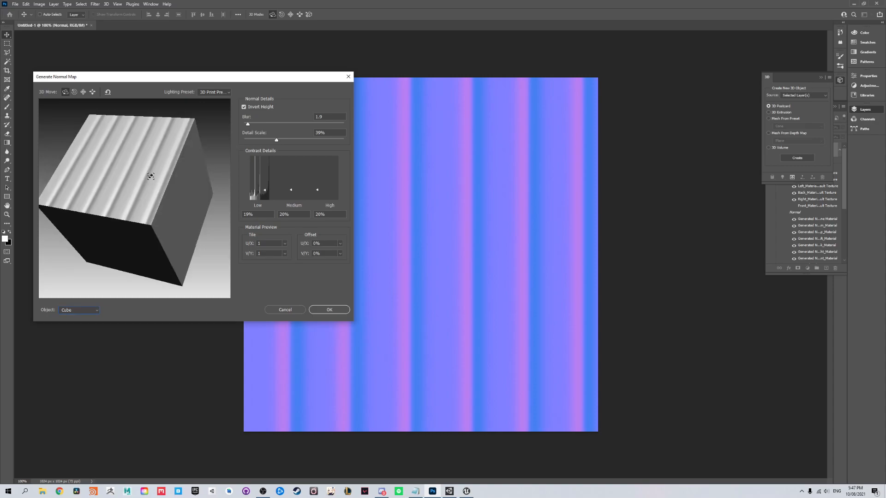
{"action": "left_click", "coordinate": [348, 309]}
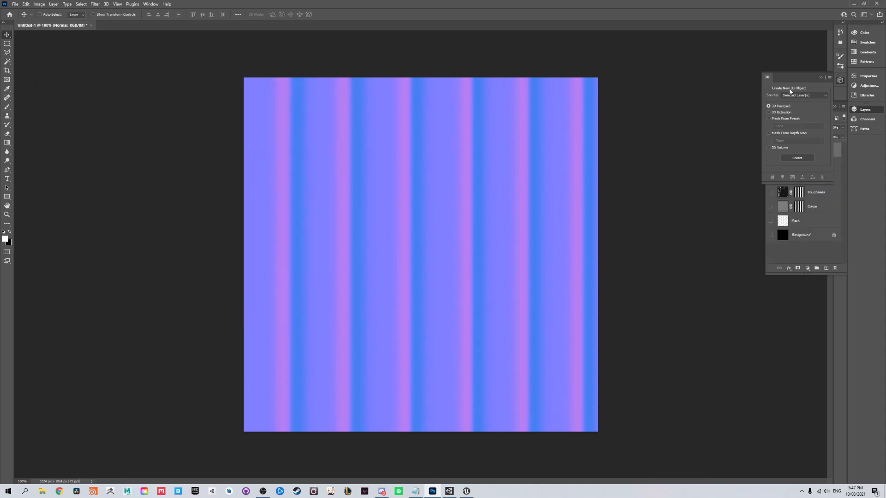
{"action": "left_click", "coordinate": [820, 78]}
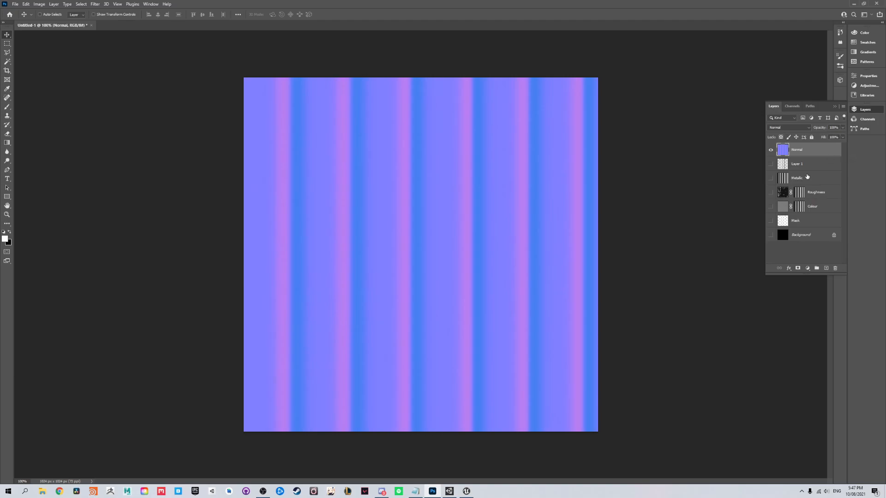
Save a copy of the normal map to the Desktop as a 24 bits/pixel Targa file named T_Bars_N
{"action": "left_click", "coordinate": [16, 4]}
{"action": "left_click", "coordinate": [55, 88]}
{"action": "left_click", "coordinate": [125, 222]}
{"action": "left_click", "coordinate": [124, 223]}
{"action": "left_click", "coordinate": [321, 234]}
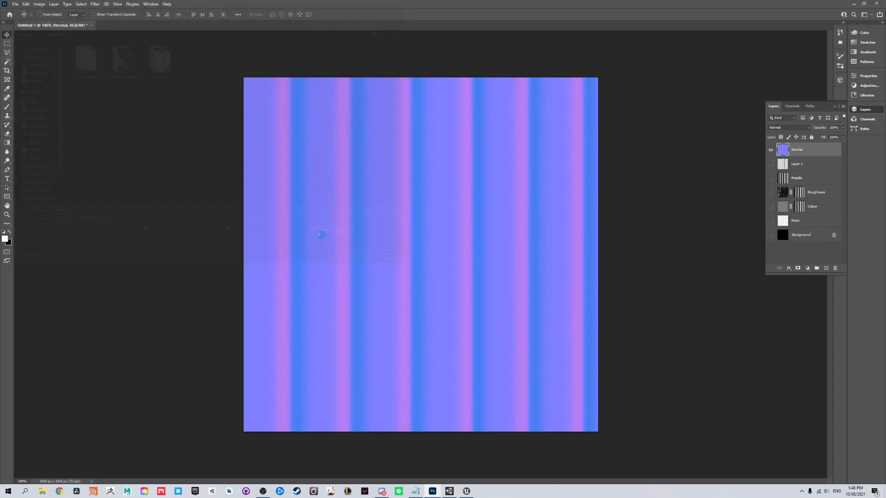
{"action": "left_click", "coordinate": [150, 222]}
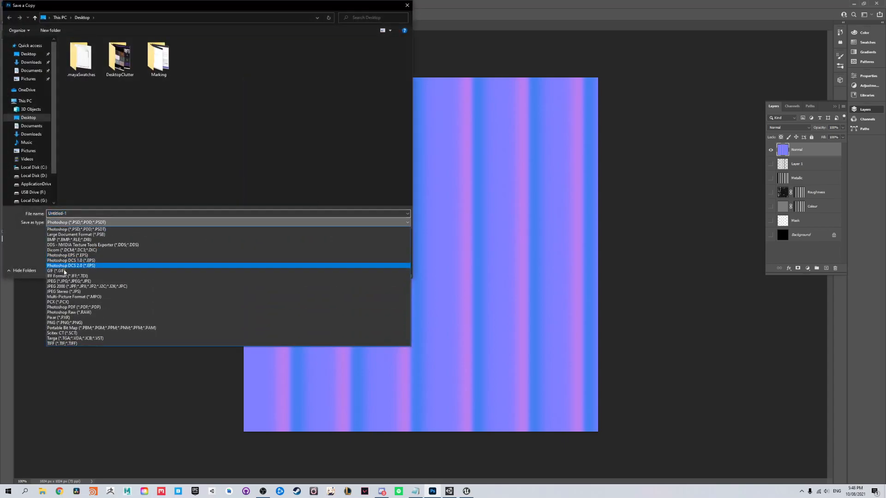
{"action": "left_click", "coordinate": [60, 338]}
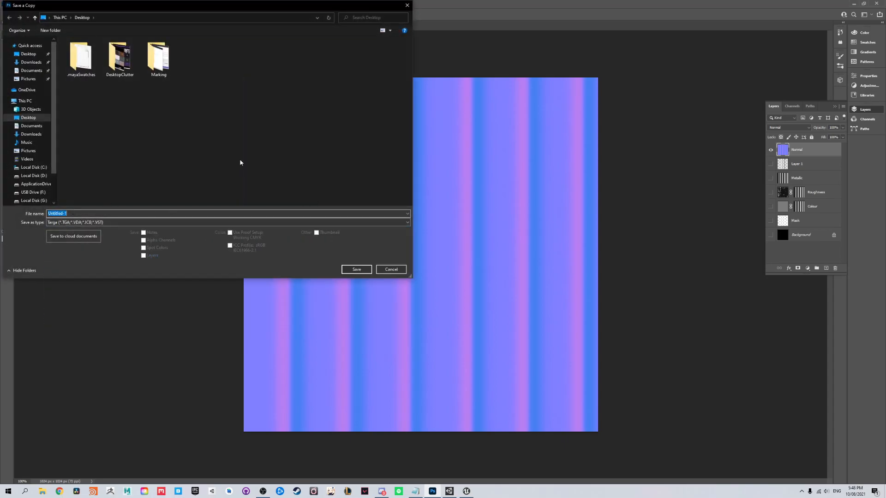
{"action": "type", "text": "T_"}
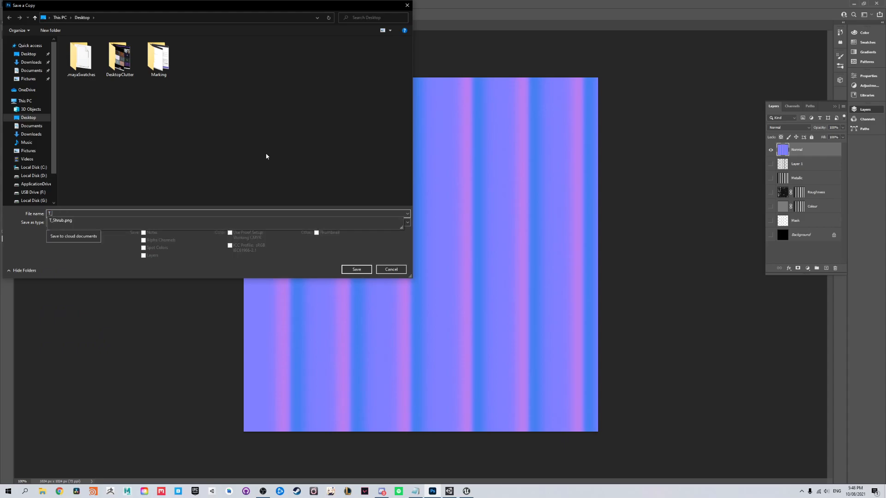
{"action": "type", "text": "Bars_N"}
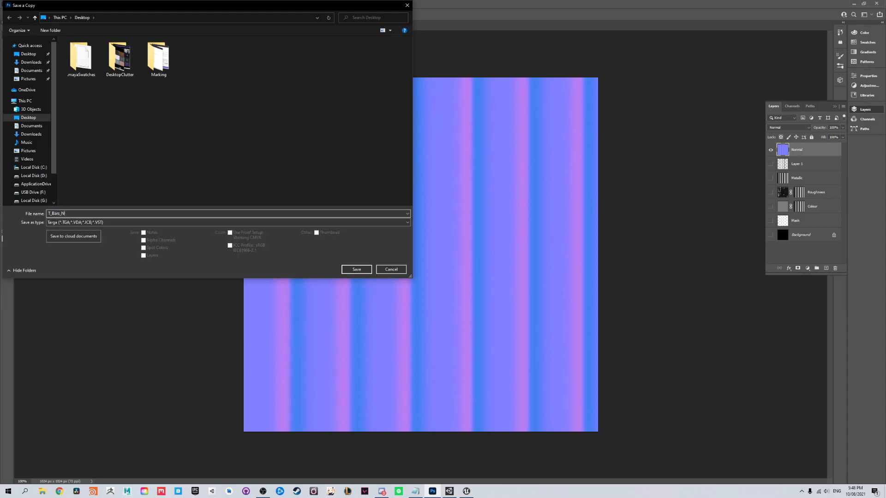
{"action": "key", "text": "Return"}
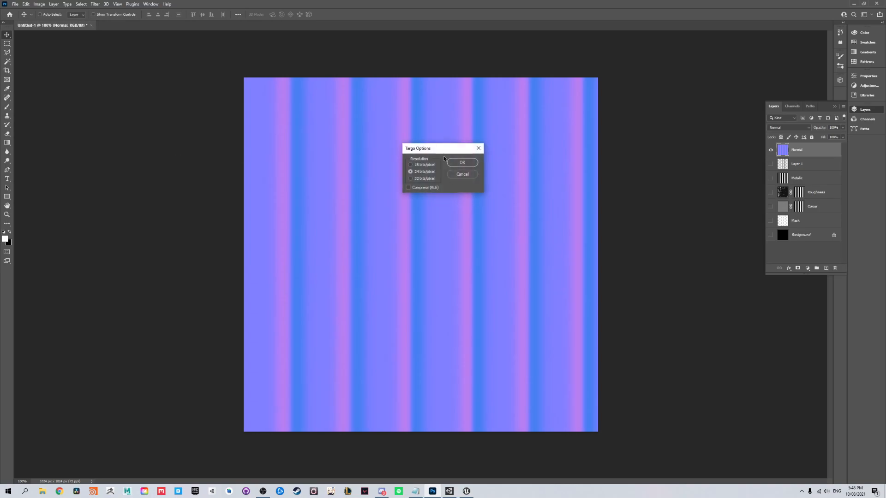
{"action": "left_click", "coordinate": [458, 160]}
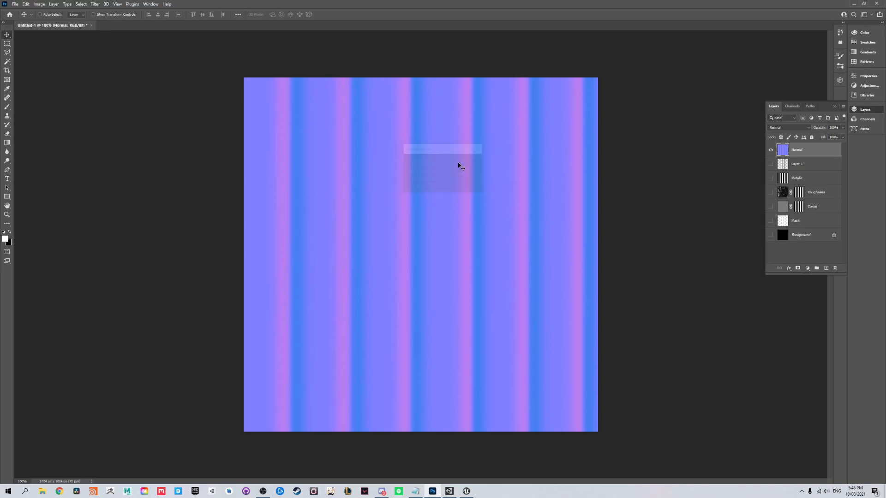
Show the Metallic layer instead of Normal and save a copy to the Desktop as the Targa file T_Bars_M
{"action": "left_click", "coordinate": [770, 149]}
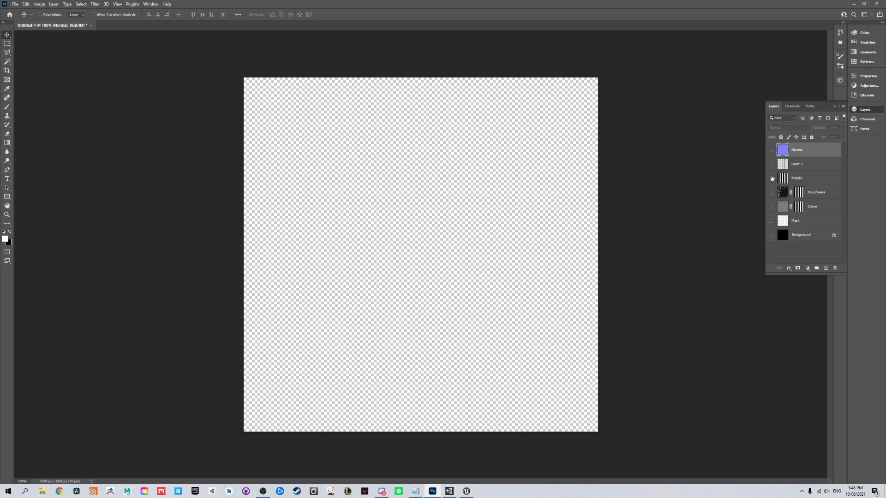
{"action": "left_click", "coordinate": [770, 178]}
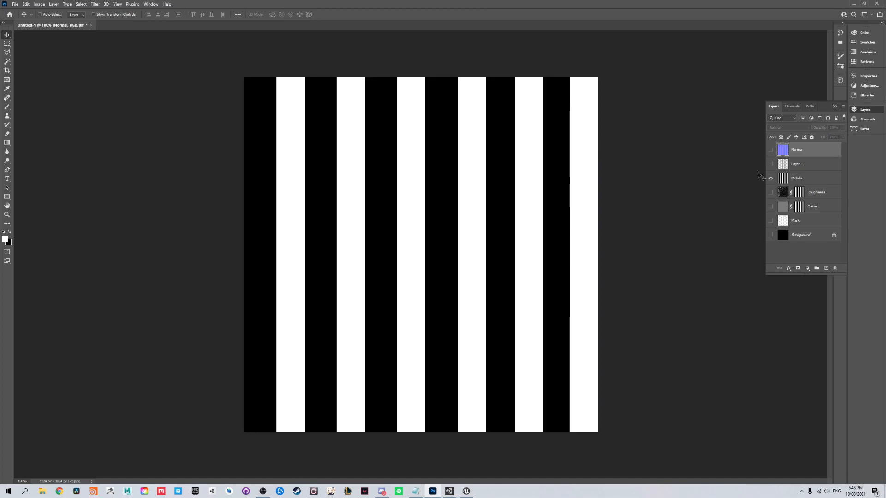
{"action": "left_click", "coordinate": [15, 4]}
{"action": "left_click", "coordinate": [32, 87]}
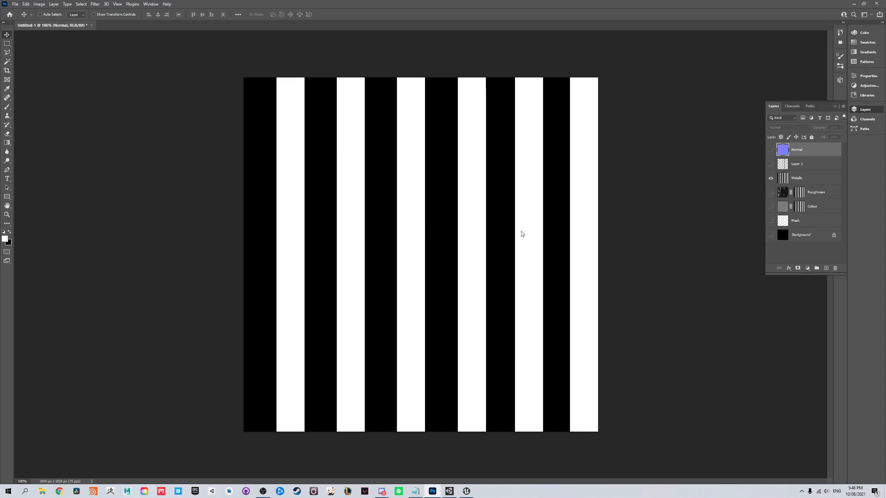
{"action": "left_click", "coordinate": [338, 234]}
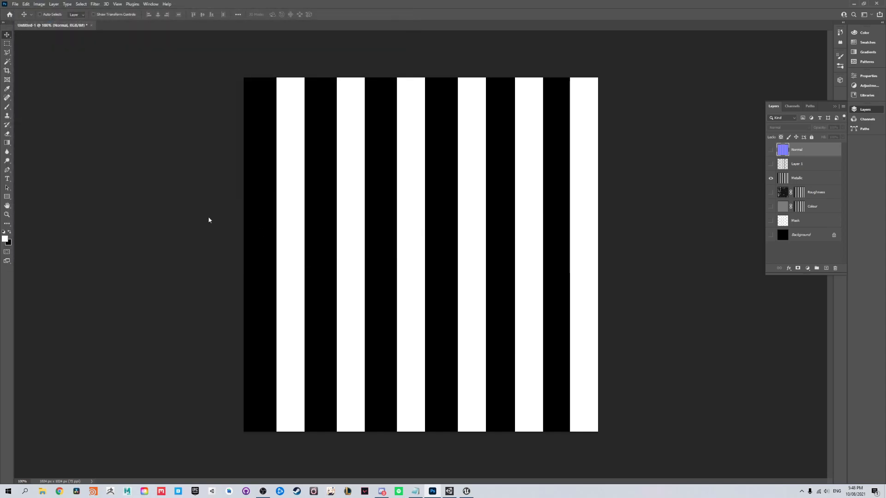
{"action": "left_click", "coordinate": [86, 223]}
{"action": "left_click", "coordinate": [74, 337]}
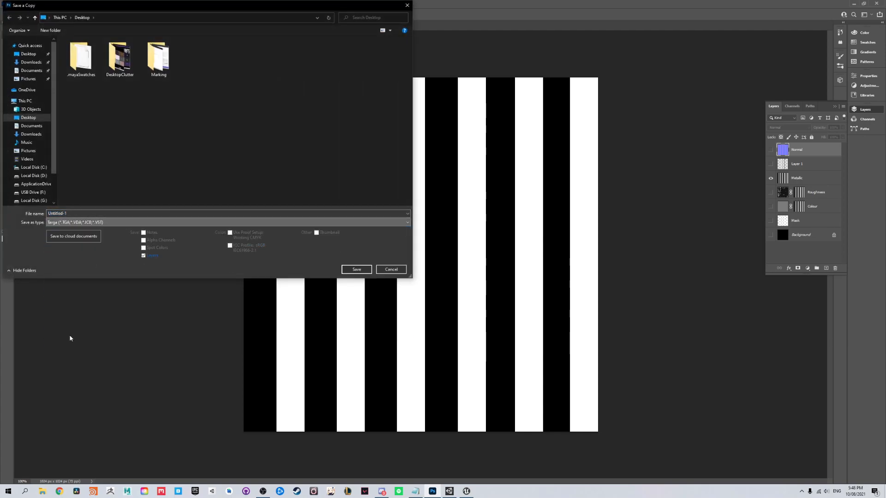
{"action": "left_click", "coordinate": [199, 73]}
{"action": "left_click", "coordinate": [65, 214]}
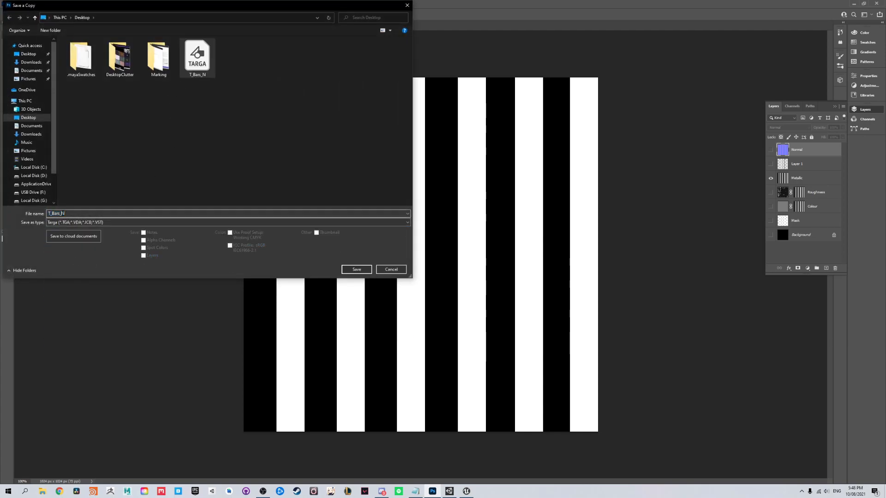
{"action": "left_click", "coordinate": [355, 269]}
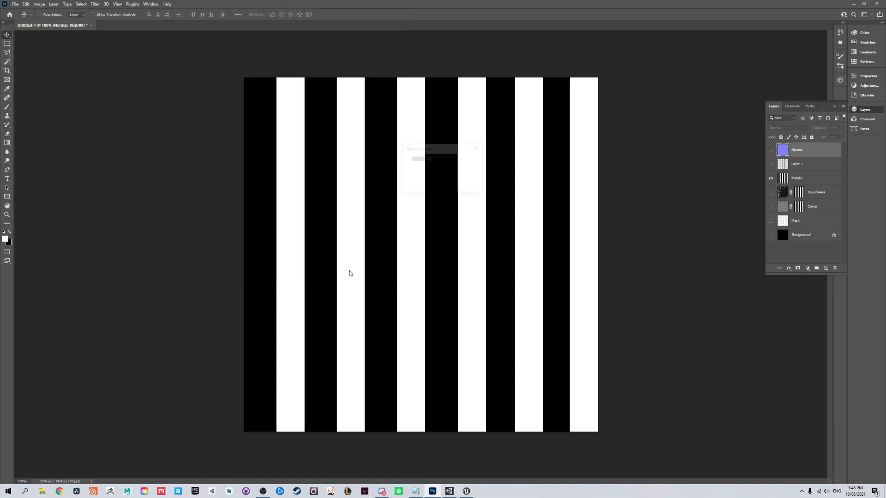
{"action": "left_click", "coordinate": [460, 162]}
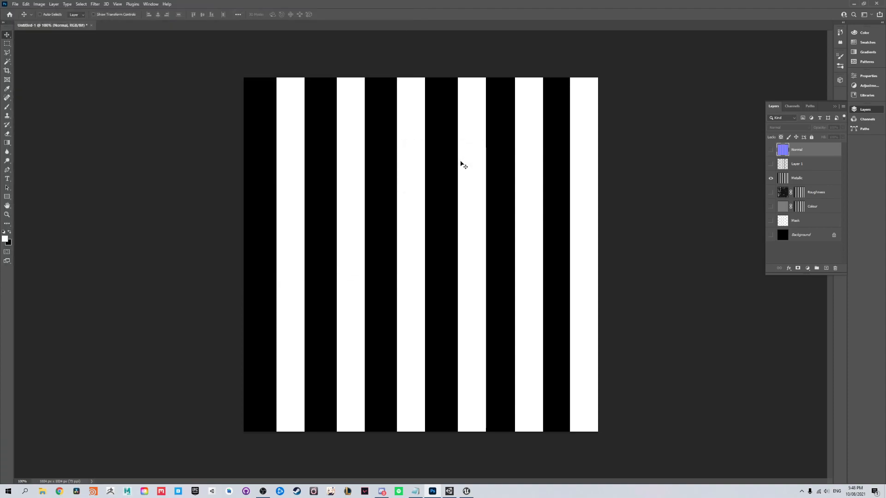
Hide the Metallic layer and show the Roughness layer over the black Background layer
{"action": "left_click", "coordinate": [770, 178]}
{"action": "left_click", "coordinate": [769, 192]}
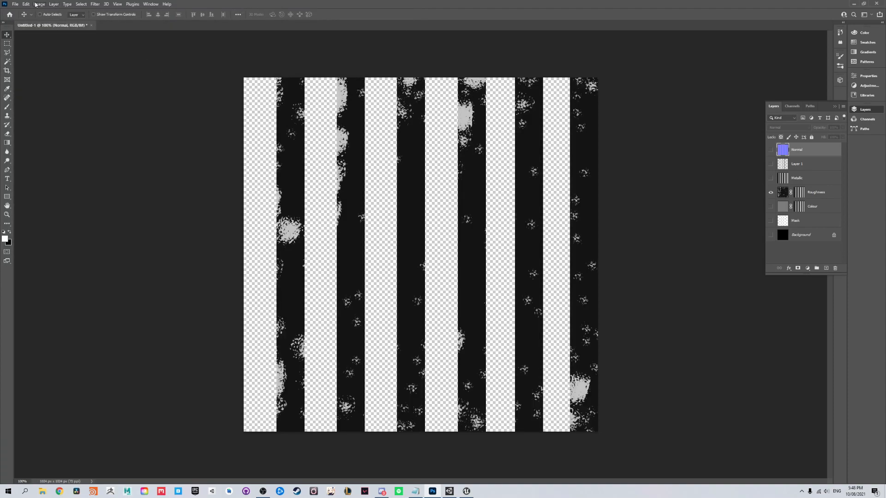
{"action": "left_click", "coordinate": [770, 234]}
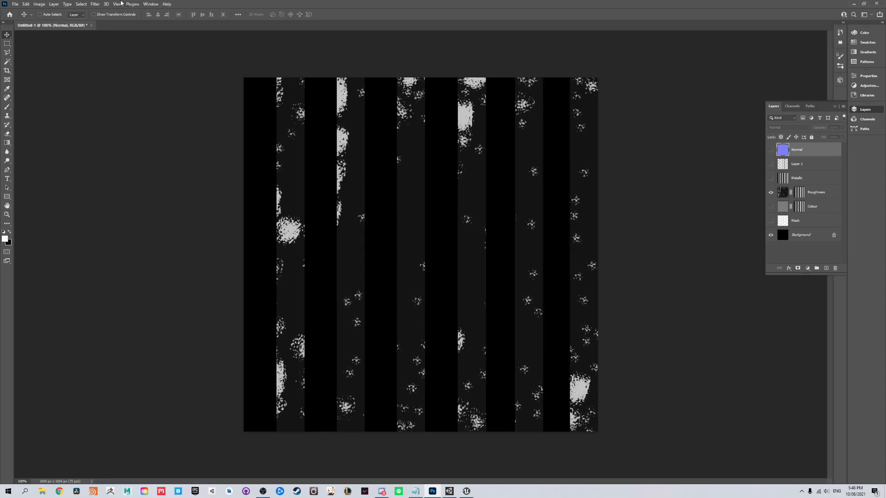
Save a copy of the roughness map to the Desktop as a Targa file named T_Bars_R
{"action": "left_click", "coordinate": [15, 4]}
{"action": "left_click", "coordinate": [42, 86]}
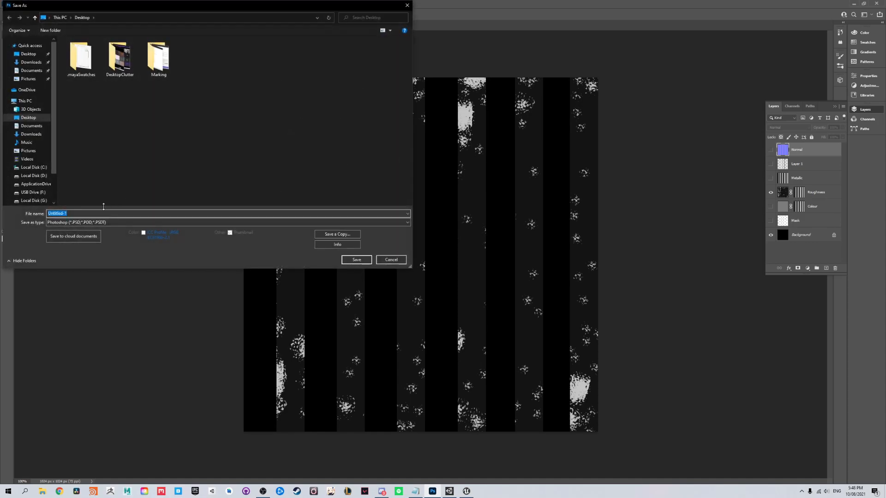
{"action": "left_click", "coordinate": [325, 233]}
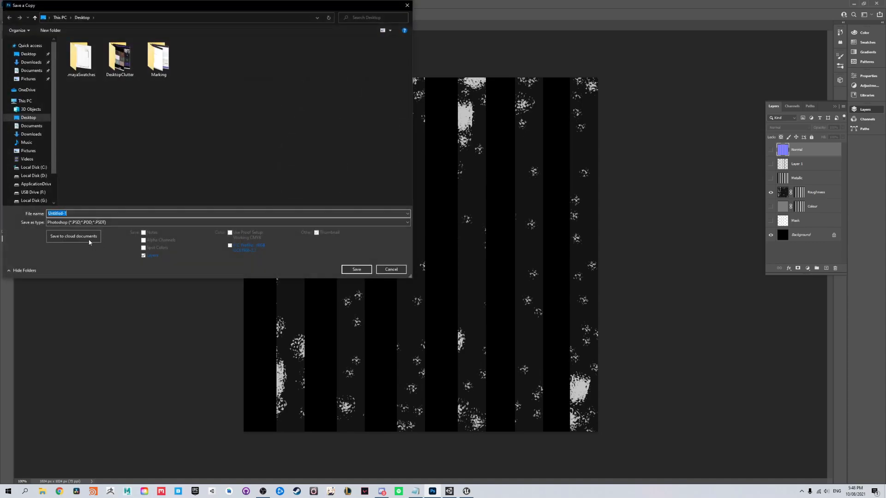
{"action": "left_click", "coordinate": [81, 223]}
{"action": "left_click", "coordinate": [65, 339]}
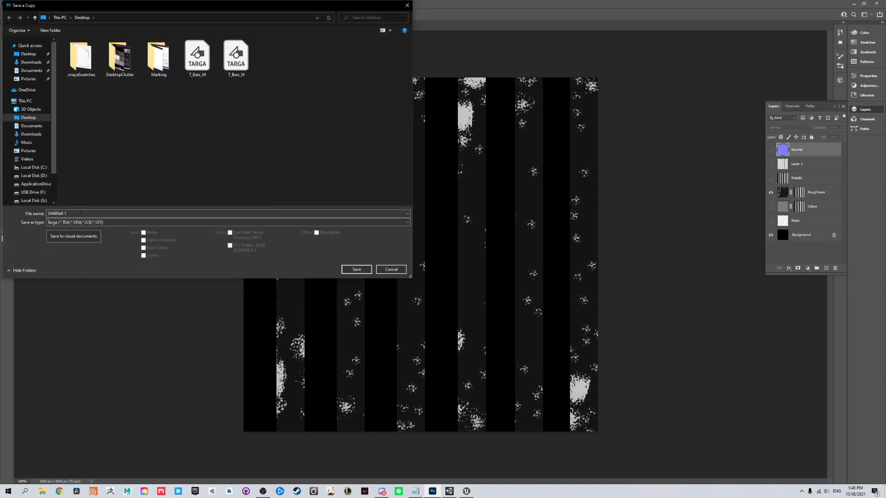
{"action": "left_click", "coordinate": [236, 58]}
{"action": "left_click", "coordinate": [62, 213]}
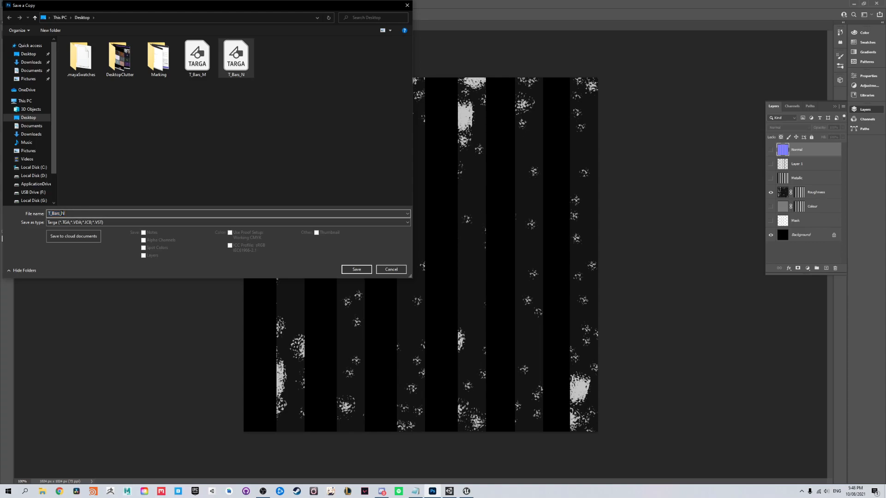
{"action": "left_click", "coordinate": [354, 271]}
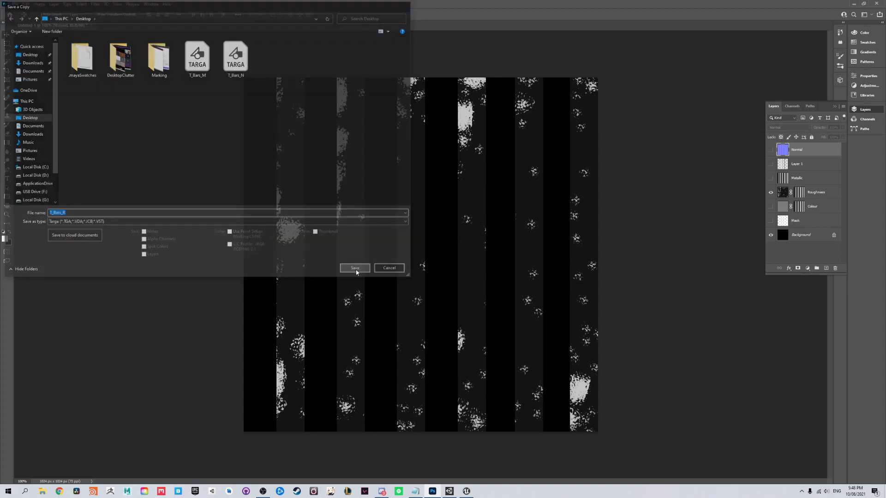
{"action": "left_click", "coordinate": [461, 162]}
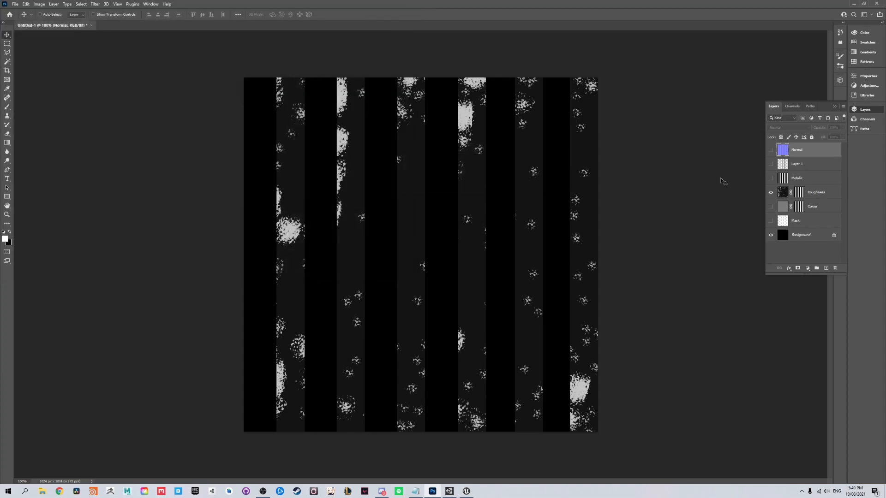
Show the Colour layer instead of Roughness over the Background and start saving a copy in Targa format
{"action": "left_click", "coordinate": [770, 192]}
{"action": "left_click", "coordinate": [771, 206]}
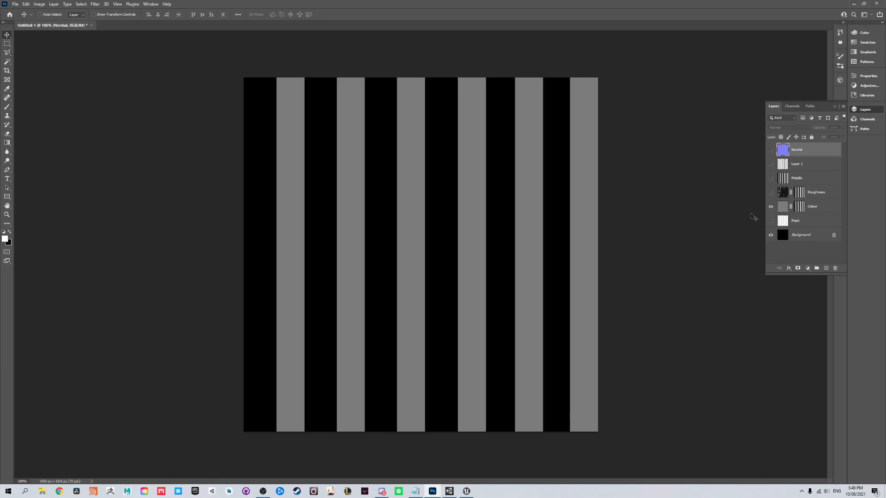
{"action": "left_click", "coordinate": [16, 3]}
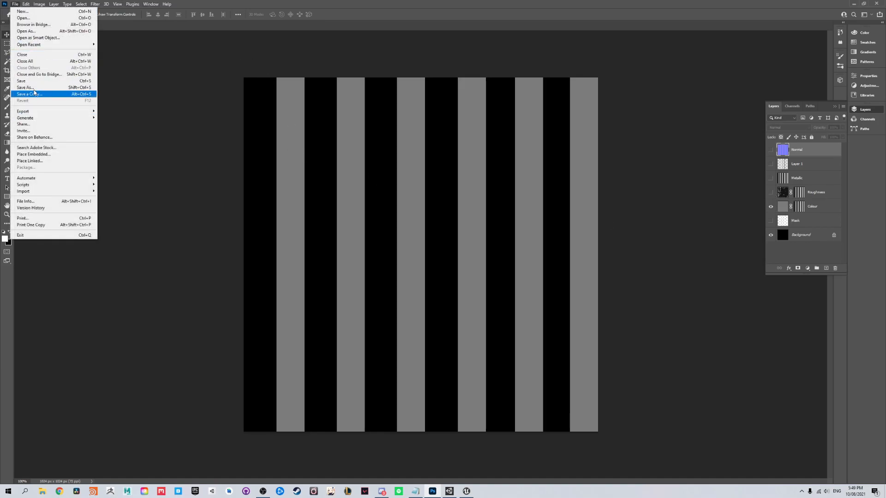
{"action": "left_click", "coordinate": [32, 88]}
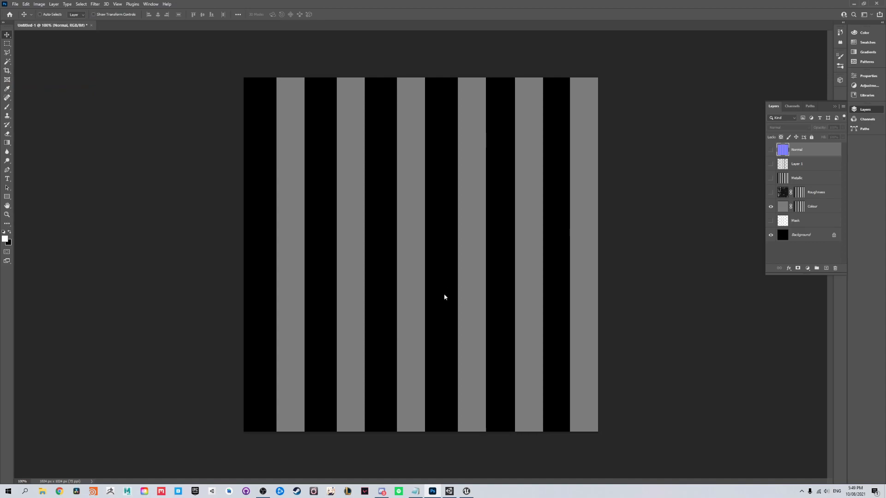
{"action": "left_click", "coordinate": [106, 224]}
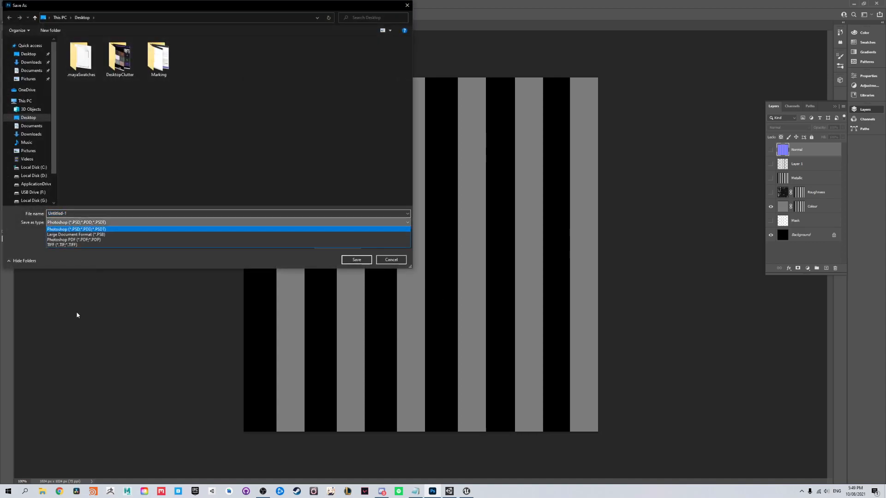
{"action": "left_click", "coordinate": [318, 245]}
{"action": "left_click", "coordinate": [336, 236]}
{"action": "left_click", "coordinate": [85, 223]}
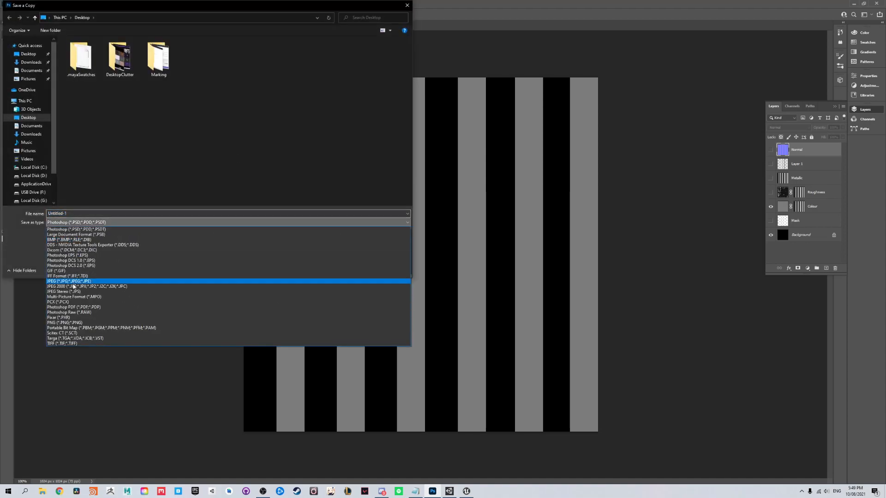
{"action": "left_click", "coordinate": [57, 341]}
Name the colour map copy T_Bars_Colour, based on the existing T_Bars_R name, and save it at 24 bits/pixel
{"action": "left_click", "coordinate": [275, 58]}
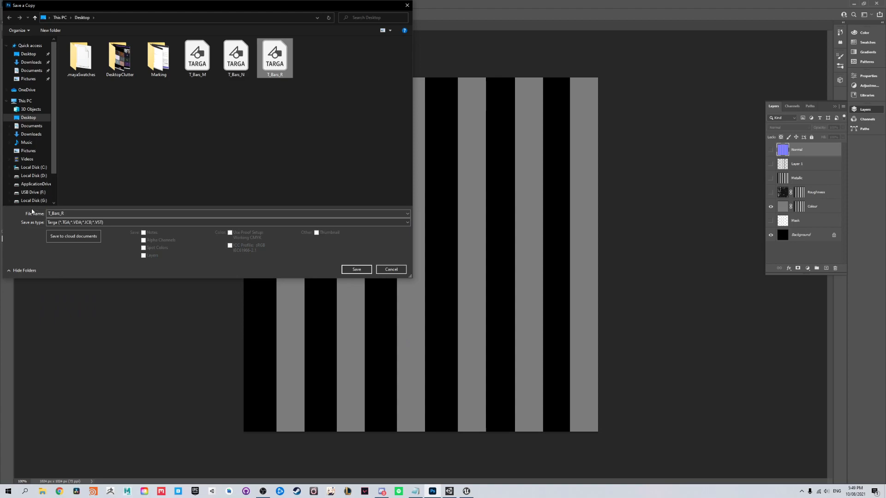
{"action": "left_click", "coordinate": [73, 211]}
{"action": "left_click", "coordinate": [64, 213]}
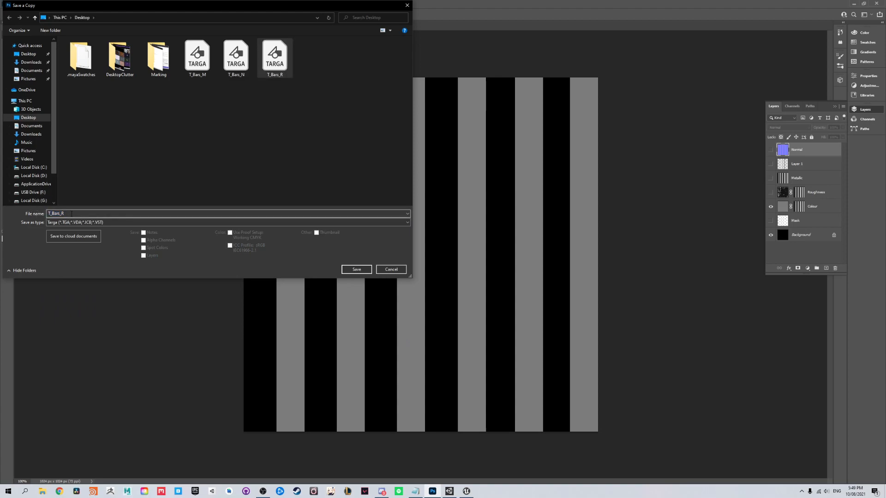
{"action": "type", "text": "Colour"}
{"action": "key", "text": "Return"}
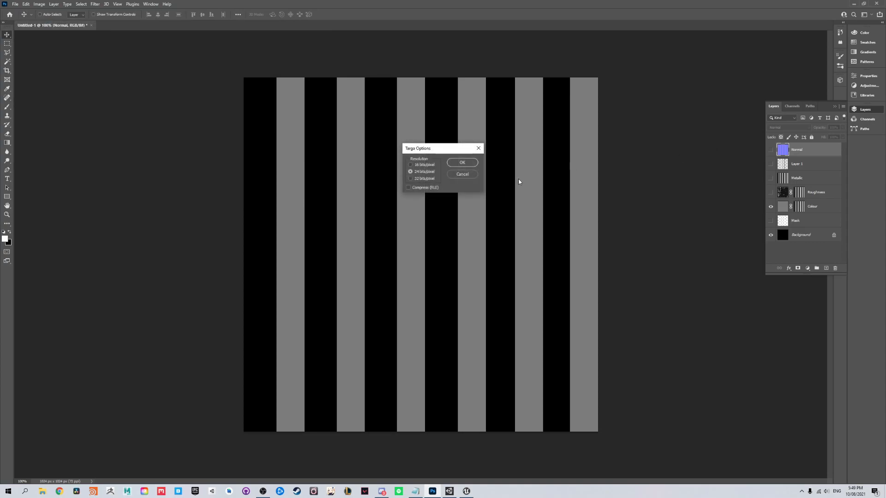
{"action": "left_click", "coordinate": [462, 163]}
Show the Mask layer instead of Colour over the Background and start saving a copy in Targa format
{"action": "left_click", "coordinate": [771, 207]}
{"action": "left_click", "coordinate": [771, 221]}
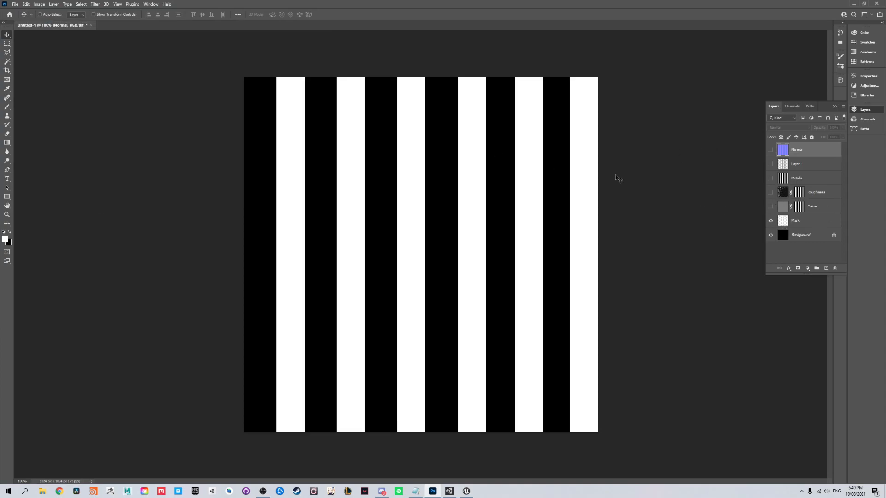
{"action": "left_click", "coordinate": [16, 5]}
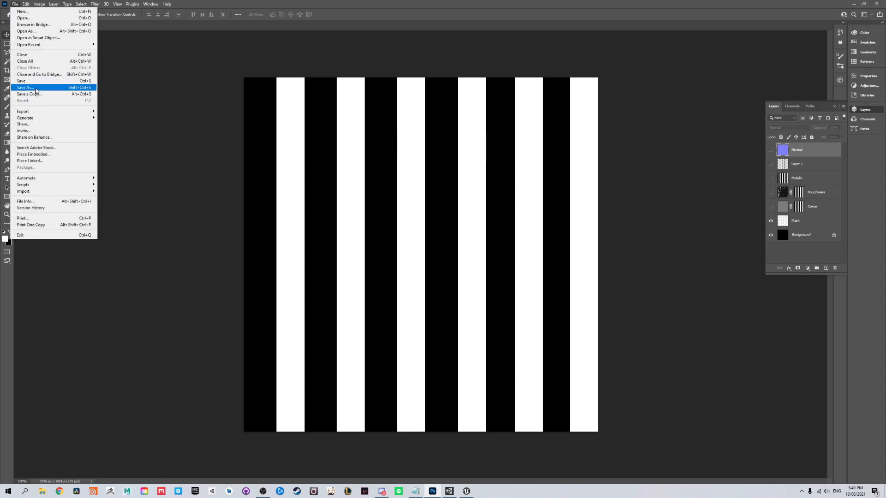
{"action": "left_click", "coordinate": [35, 88]}
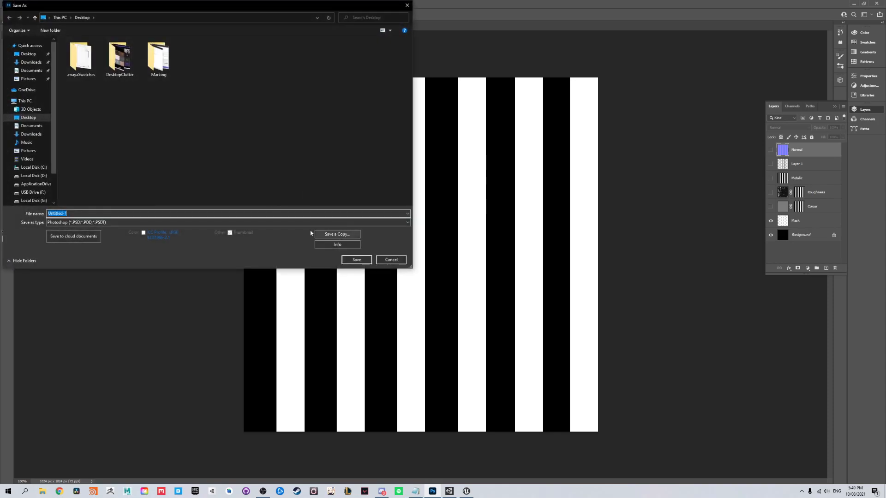
{"action": "left_click", "coordinate": [276, 222]}
{"action": "left_click", "coordinate": [128, 261]}
{"action": "left_click", "coordinate": [337, 233]}
{"action": "left_click", "coordinate": [261, 222]}
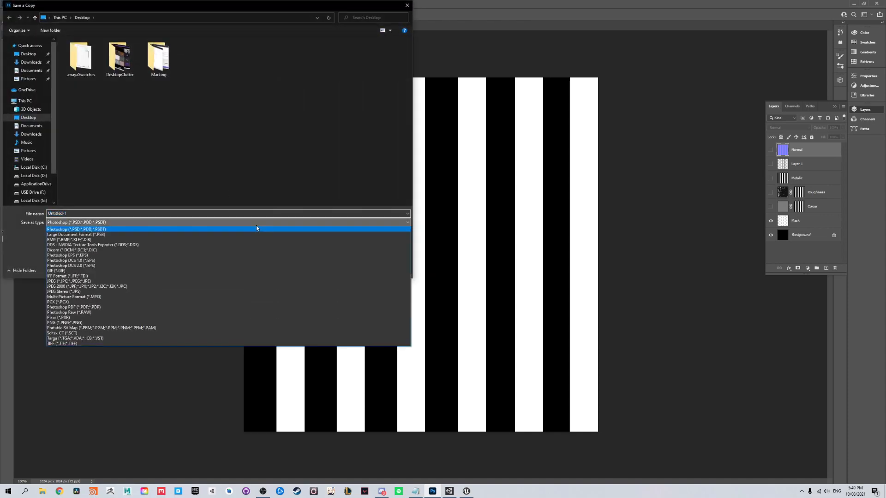
{"action": "left_click", "coordinate": [69, 339]}
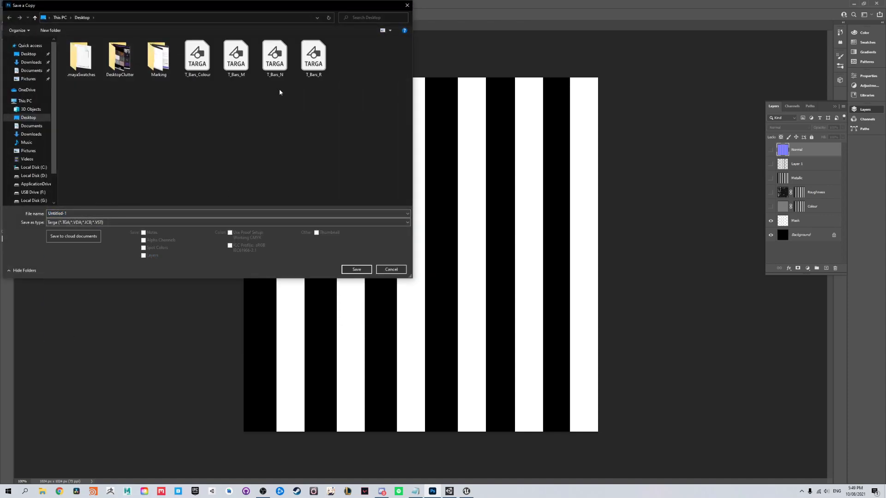
Name the mask map copy T_Bars_O, based on the existing T_Bars_R name, and save it at 24 bits/pixel
{"action": "left_click", "coordinate": [313, 57]}
{"action": "double_click", "coordinate": [66, 213]}
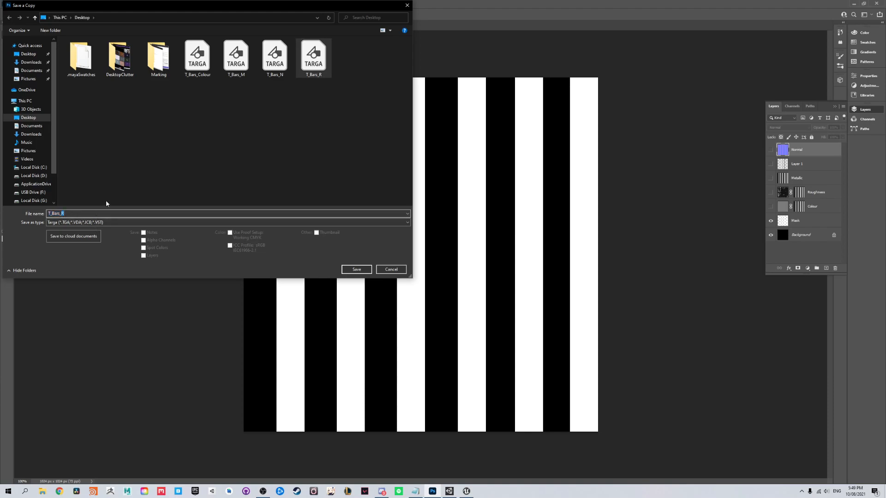
{"action": "type", "text": "Mas"}
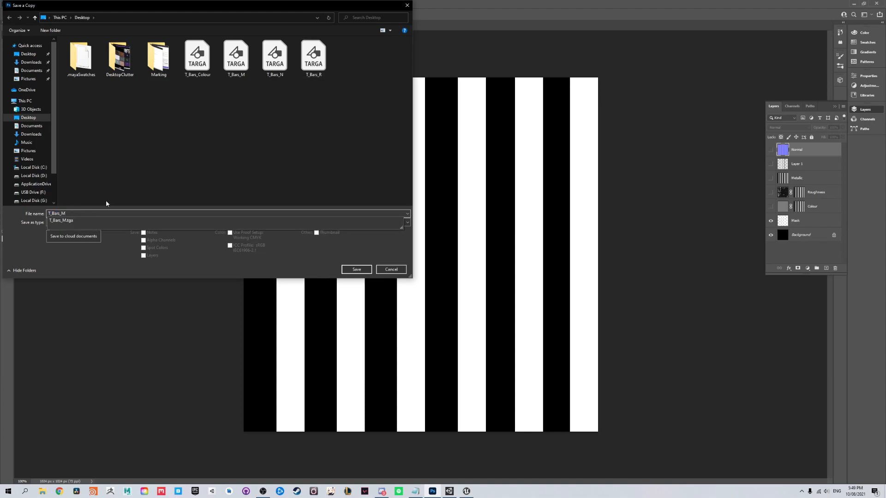
{"action": "key", "text": "BackSpace"}
{"action": "key", "text": "BackSpace"}
{"action": "type", "text": "O"}
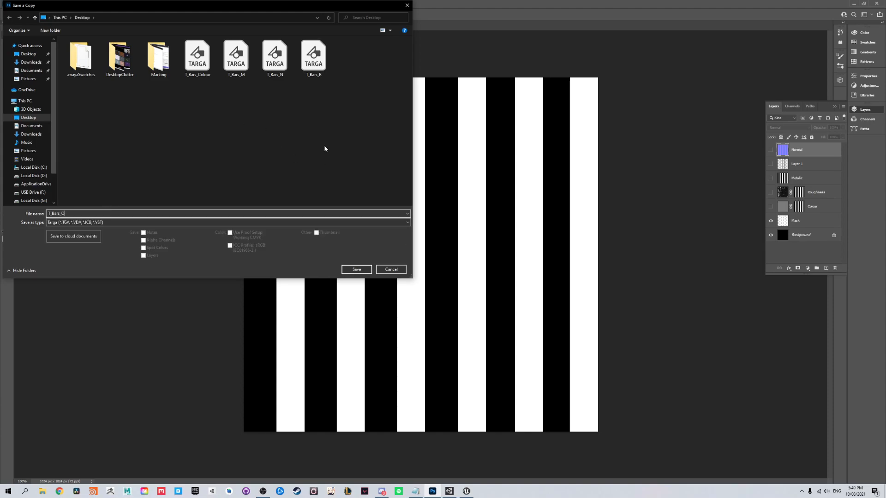
{"action": "left_click", "coordinate": [348, 269]}
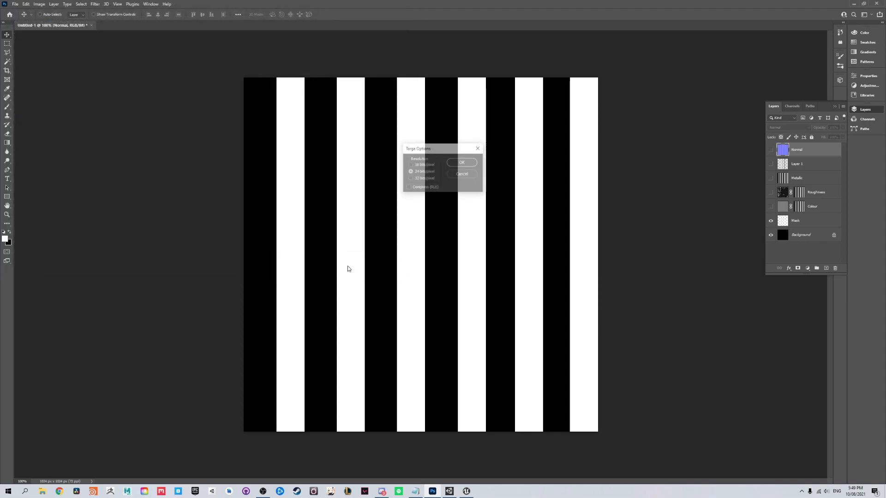
{"action": "left_click", "coordinate": [459, 163]}
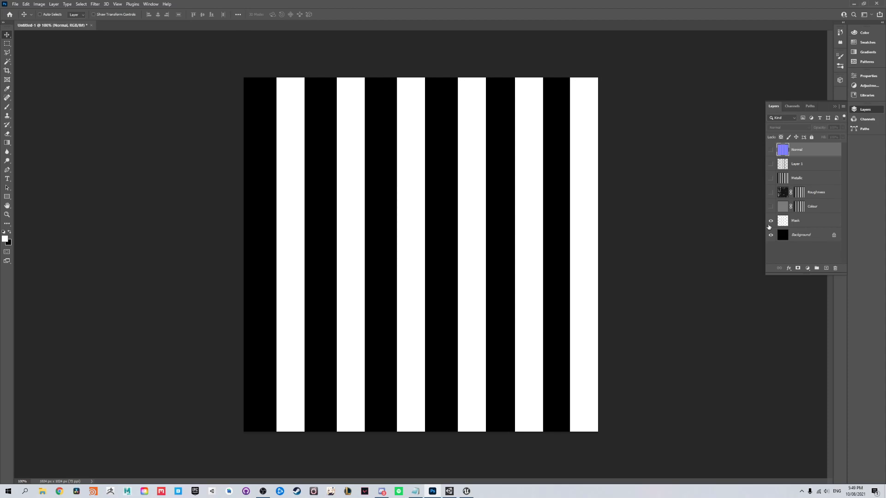
Switch to Unreal Editor and import the five T_Bars Targa files from the Desktop into the Opacity folder
{"action": "left_click", "coordinate": [851, 3]}
{"action": "left_click", "coordinate": [845, 4]}
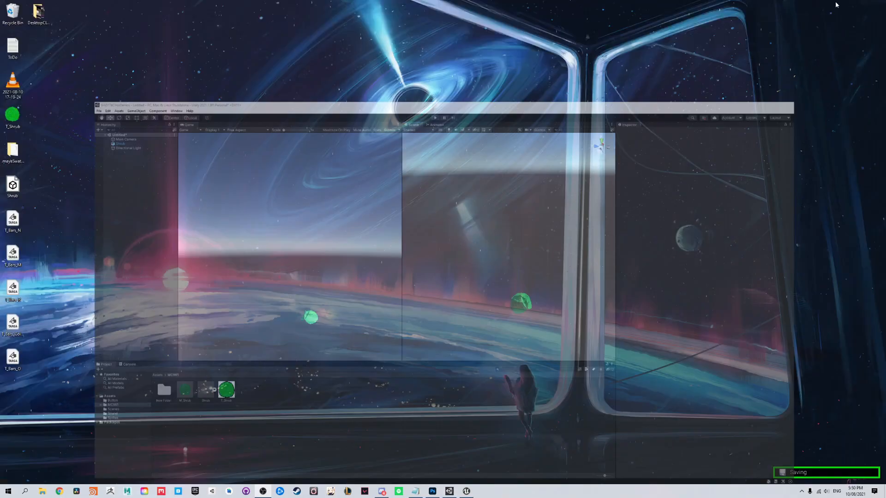
{"action": "left_click", "coordinate": [465, 491]}
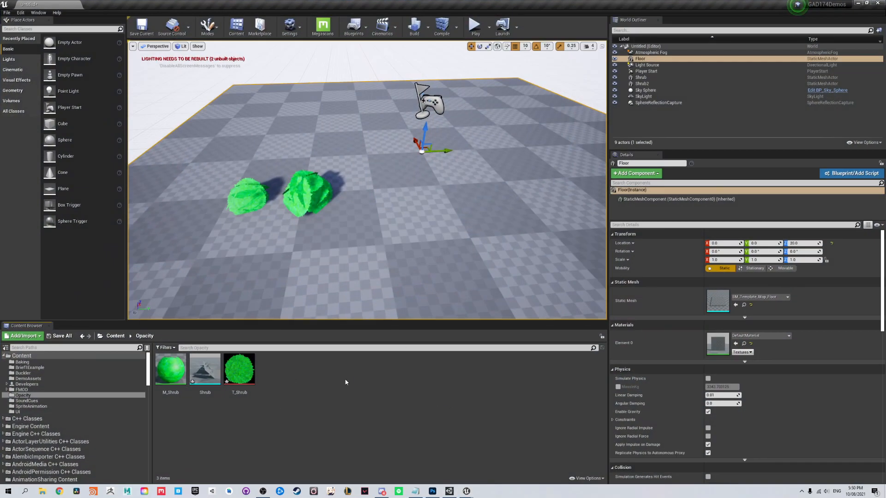
{"action": "left_click", "coordinate": [867, 3]}
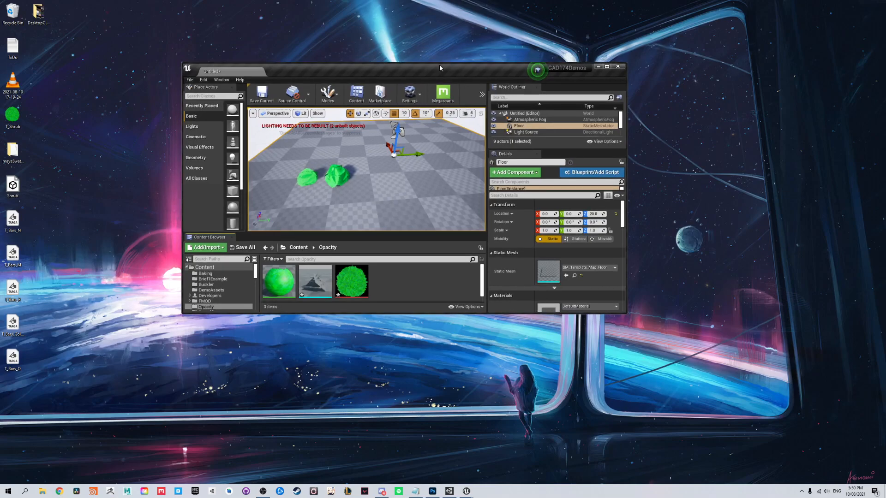
{"action": "left_click_drag", "start_coordinate": [514, 55], "coordinate": [533, 41]}
{"action": "left_click_drag", "start_coordinate": [42, 223], "coordinate": [13, 367]}
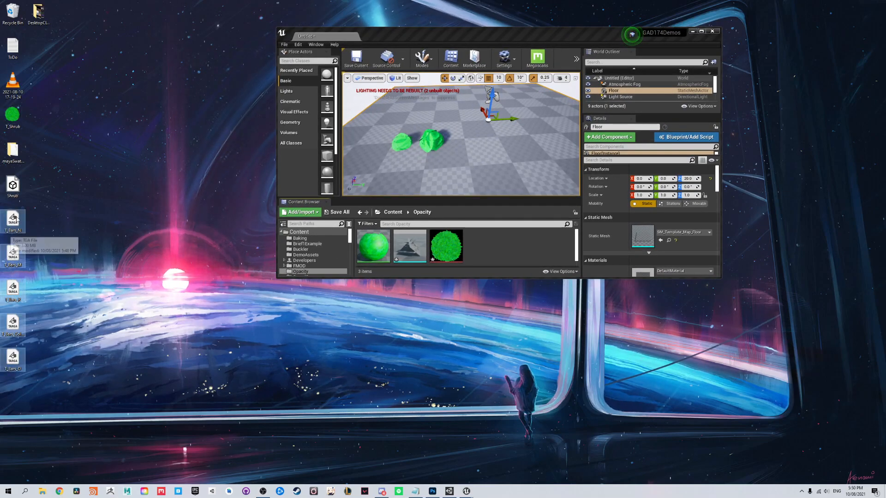
{"action": "left_click_drag", "start_coordinate": [19, 314], "coordinate": [499, 248]}
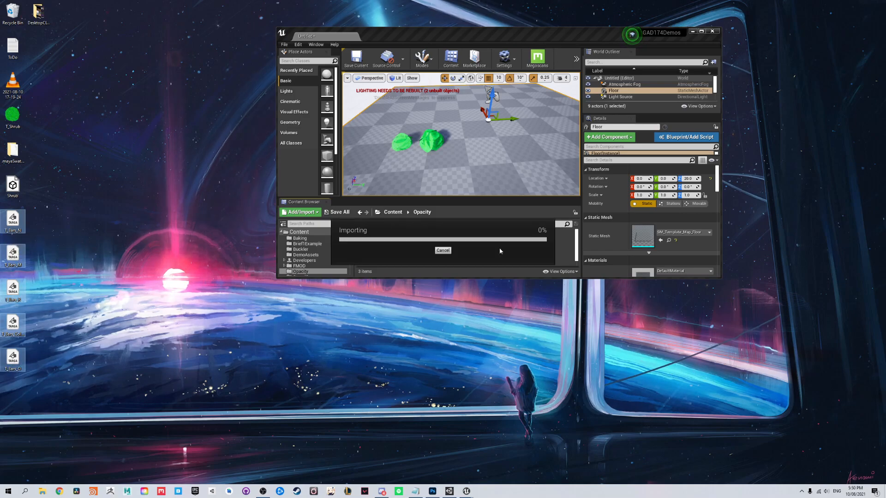
{"action": "left_click", "coordinate": [701, 31]}
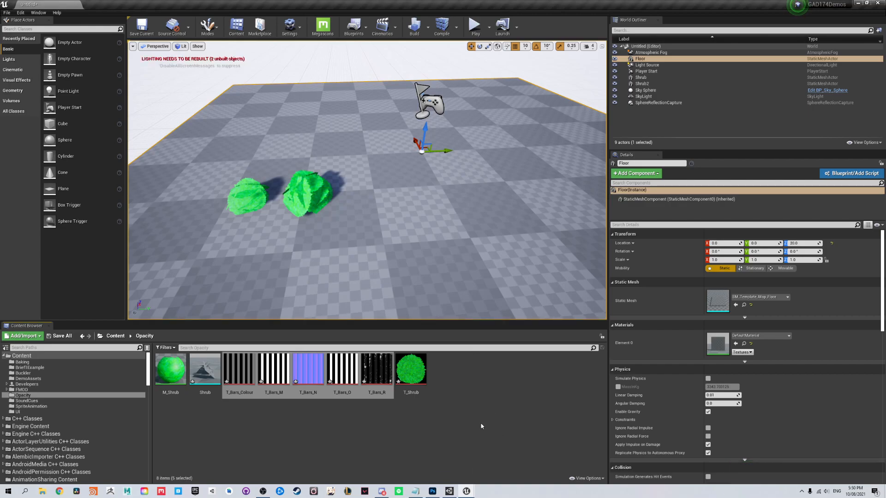
Place a Plane actor above the floor beside the green shrubs
{"action": "scroll", "coordinate": [377, 222], "scroll_direction": "down", "scroll_amount": 3}
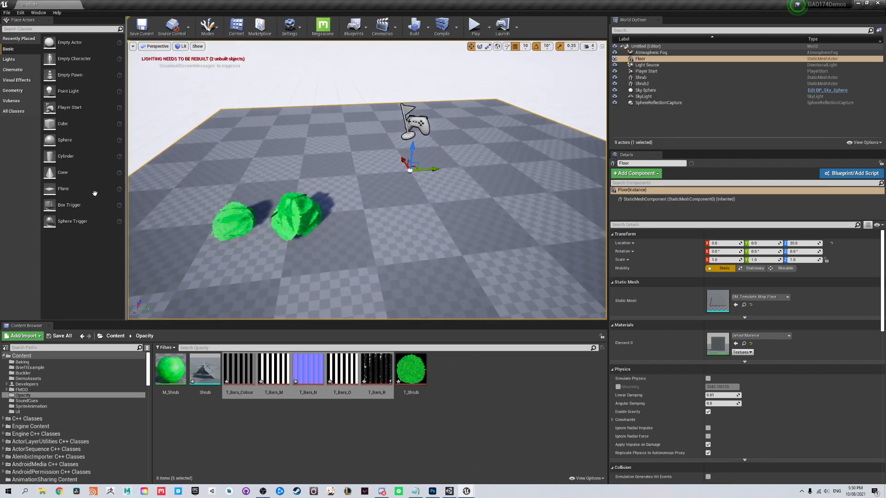
{"action": "left_click_drag", "start_coordinate": [63, 189], "coordinate": [411, 218]}
{"action": "right_click_drag", "start_coordinate": [411, 217], "coordinate": [350, 258]}
{"action": "scroll", "coordinate": [351, 186], "scroll_direction": "down", "scroll_amount": 4}
{"action": "scroll", "coordinate": [351, 186], "scroll_direction": "up", "scroll_amount": 4}
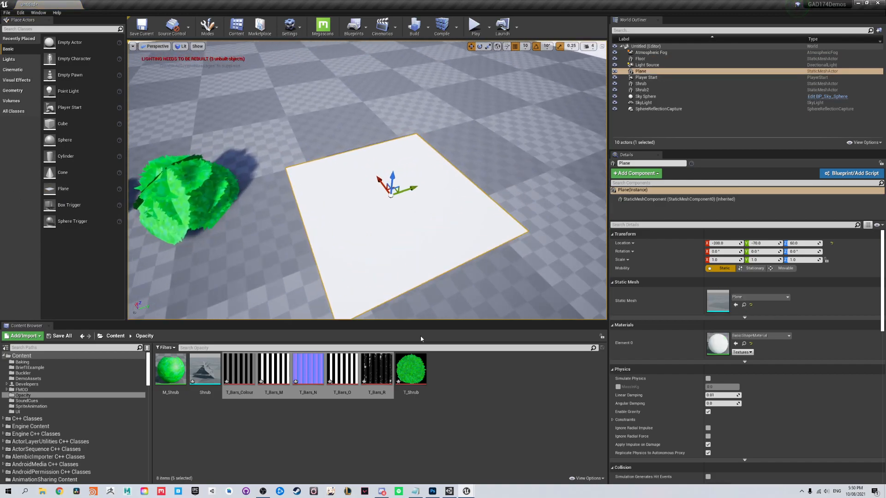
Create a material named M_Bars in the Opacity folder and apply it to the plane
{"action": "right_click", "coordinate": [459, 383]}
{"action": "left_click", "coordinate": [482, 246]}
{"action": "type", "text": "M_NB"}
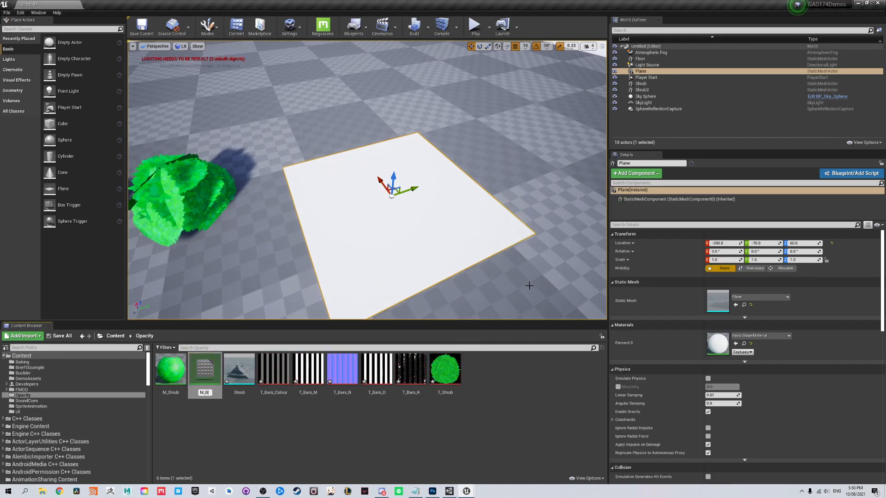
{"action": "type", "text": "ars"}
{"action": "key", "text": "Return"}
{"action": "left_click_drag", "start_coordinate": [169, 361], "coordinate": [356, 256]}
Open M_Bars in the maximized Material Editor and add all five T_Bars textures as Texture Sample nodes
{"action": "double_click", "coordinate": [171, 369]}
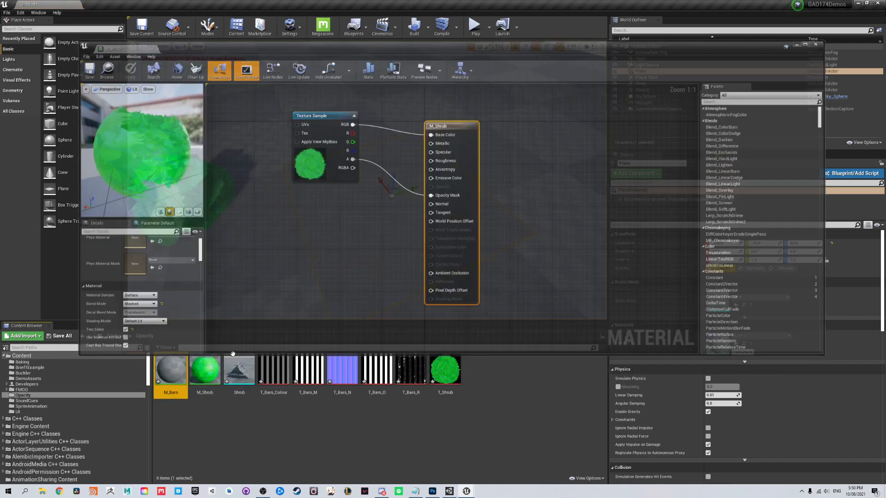
{"action": "left_click", "coordinate": [273, 369]}
{"action": "left_click", "coordinate": [411, 369], "text": "shift"}
{"action": "left_click_drag", "start_coordinate": [298, 369], "coordinate": [233, 235]}
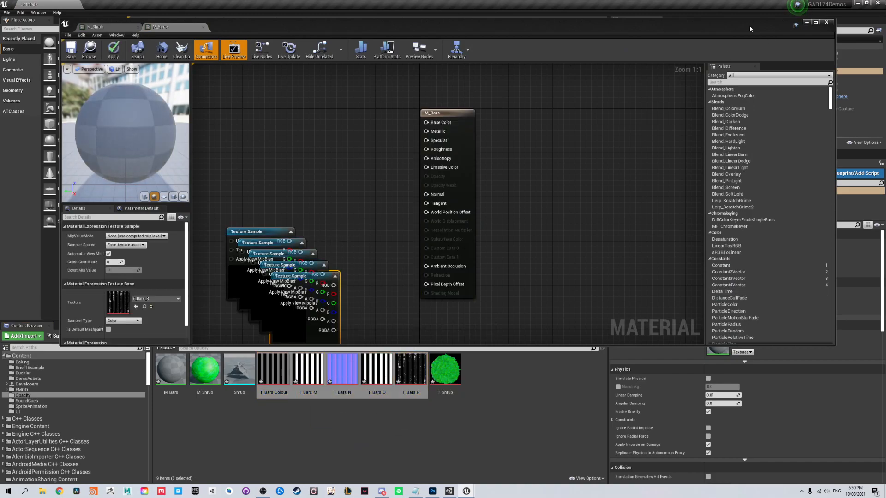
{"action": "double_click", "coordinate": [749, 29]}
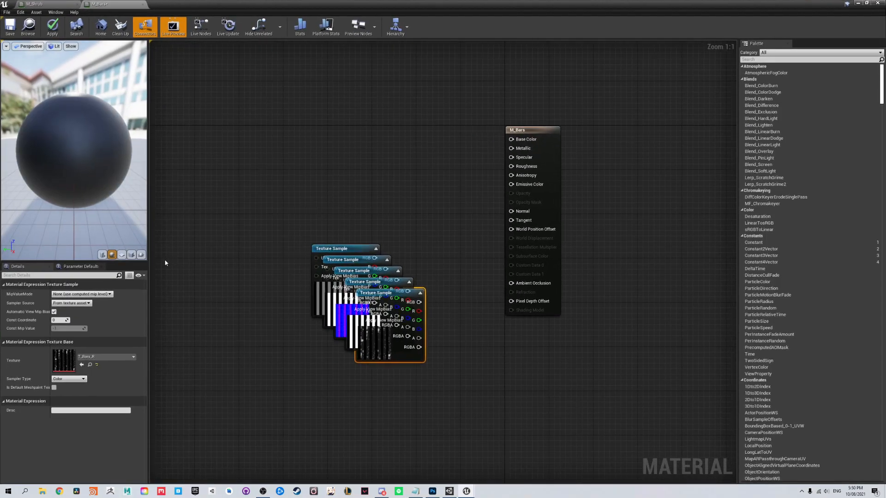
Preview M_Bars on a plane mesh and set the material's Blend Mode to Masked
{"action": "left_click", "coordinate": [121, 255]}
{"action": "left_click_drag", "start_coordinate": [55, 105], "coordinate": [87, 107]}
{"action": "mouse_move", "coordinate": [134, 152]}
{"action": "right_mouse_down"}
{"action": "mouse_move", "coordinate": [134, 116]}
{"action": "mouse_move", "coordinate": [135, 157]}
{"action": "right_mouse_up"}
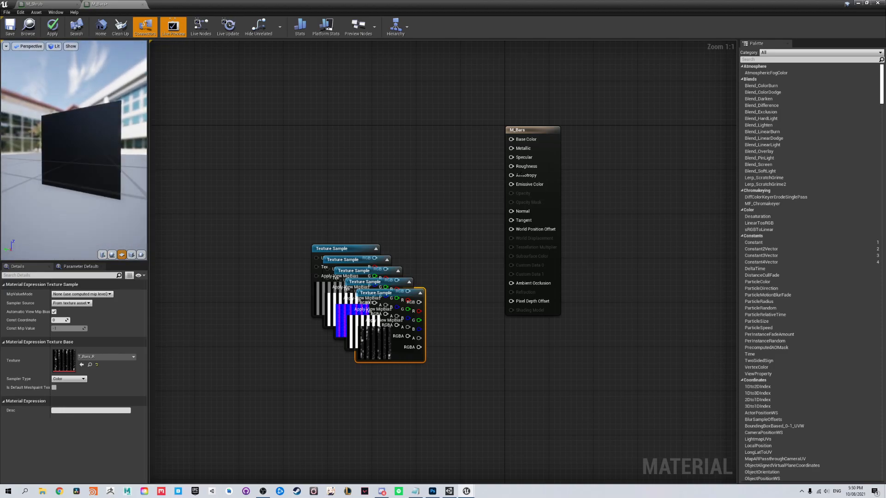
{"action": "left_click", "coordinate": [517, 175]}
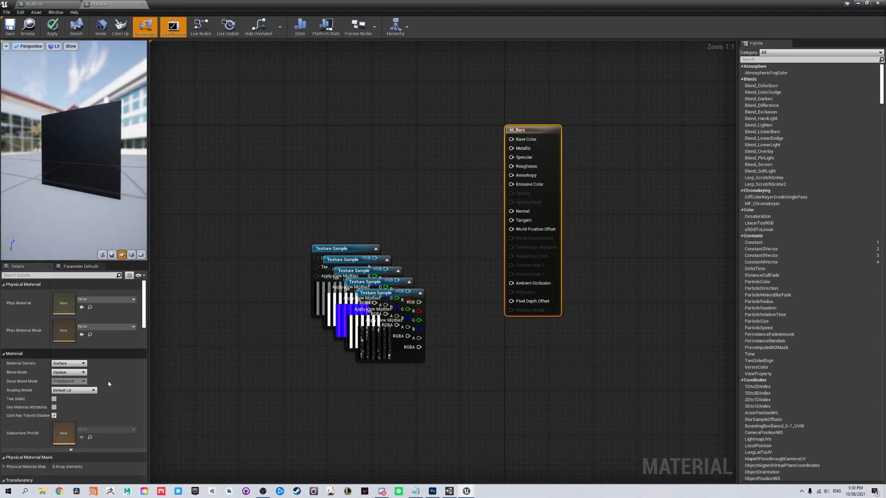
{"action": "left_click", "coordinate": [68, 372]}
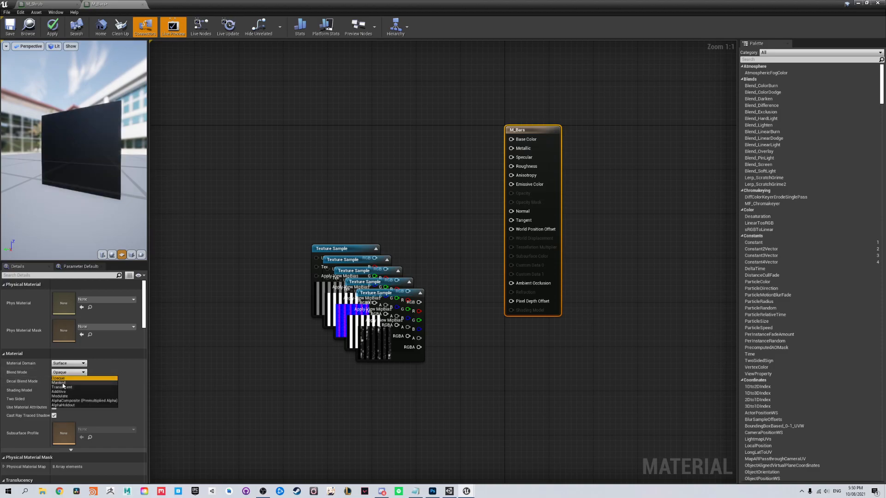
{"action": "left_click", "coordinate": [59, 383]}
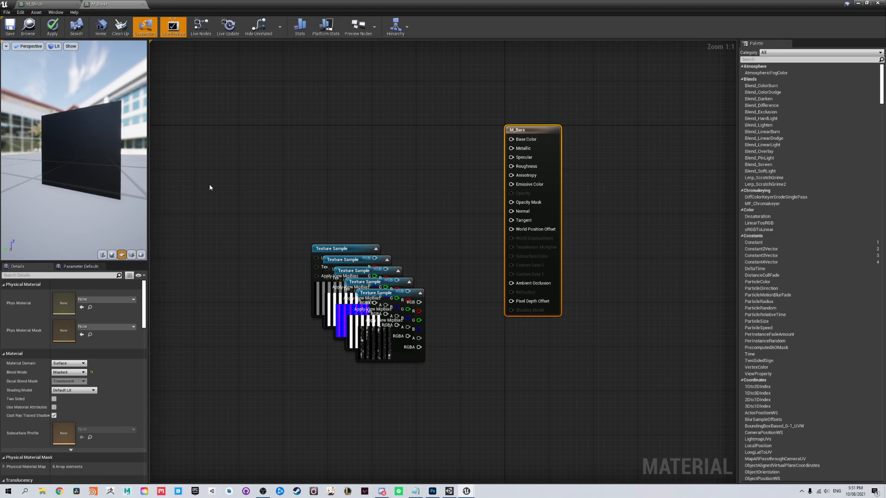
{"action": "left_click_drag", "start_coordinate": [97, 167], "coordinate": [98, 167]}
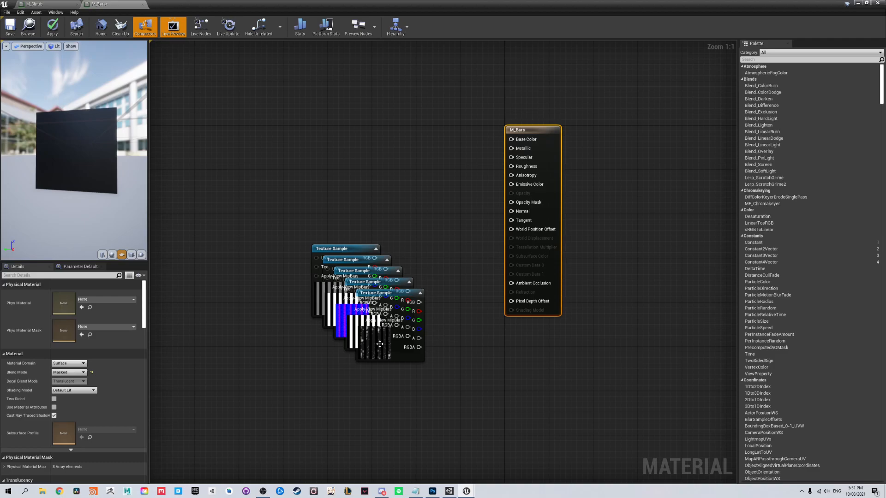
{"action": "left_click_drag", "start_coordinate": [351, 231], "coordinate": [433, 389]}
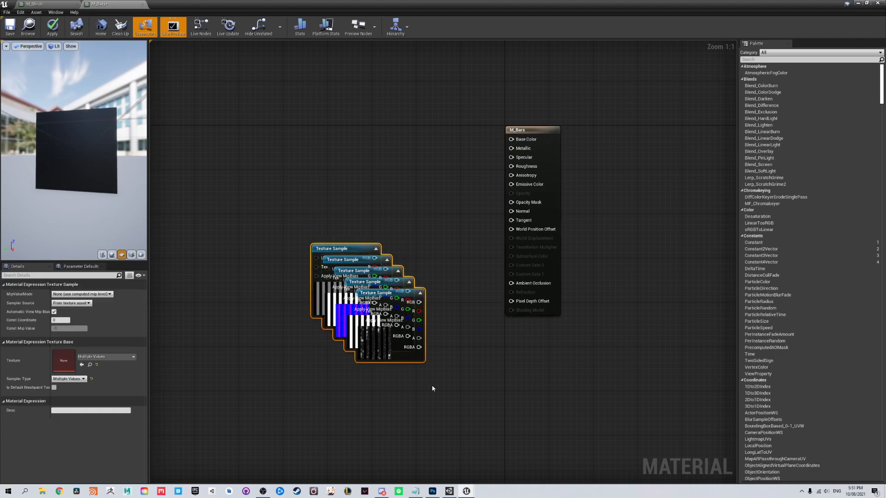
{"action": "left_click", "coordinate": [427, 386]}
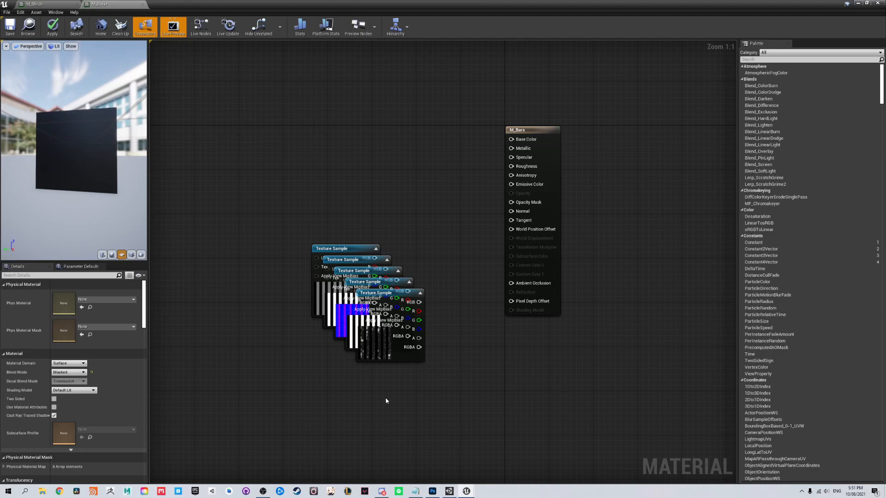
{"action": "left_click_drag", "start_coordinate": [275, 218], "coordinate": [457, 409]}
{"action": "left_click", "coordinate": [451, 402]}
Separate the T_Bars_Colour and T_Bars_M samples from the stack and connect the colour sample's RGB output to Base Color
{"action": "left_click_drag", "start_coordinate": [340, 248], "coordinate": [395, 40]}
{"action": "left_click_drag", "start_coordinate": [371, 129], "coordinate": [361, 97]}
{"action": "left_click_drag", "start_coordinate": [359, 312], "coordinate": [374, 186]}
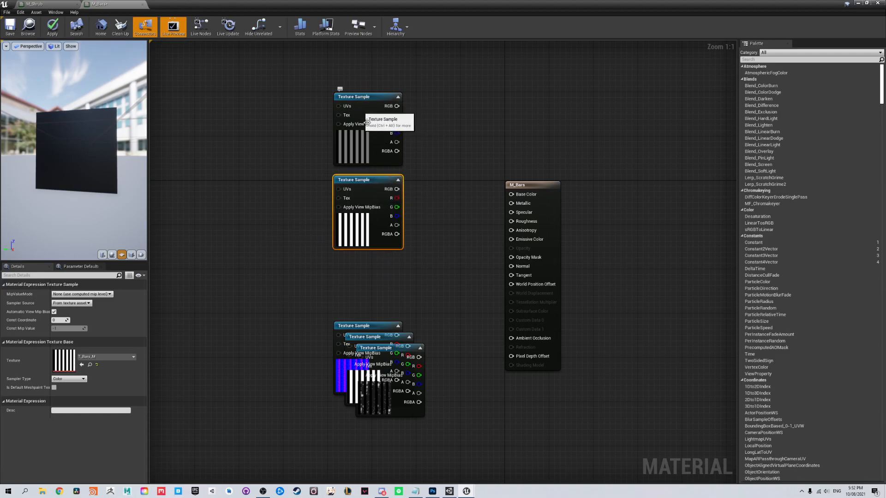
{"action": "left_click_drag", "start_coordinate": [397, 106], "coordinate": [515, 196]}
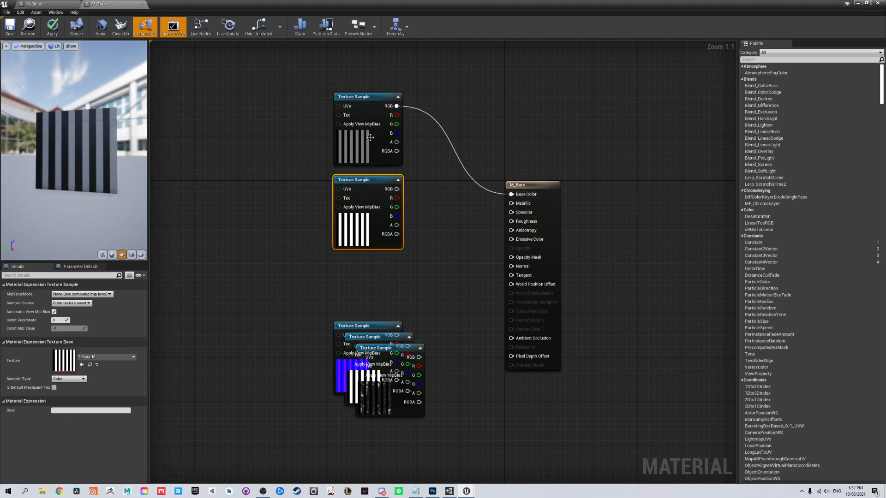
{"action": "left_click", "coordinate": [373, 119]}
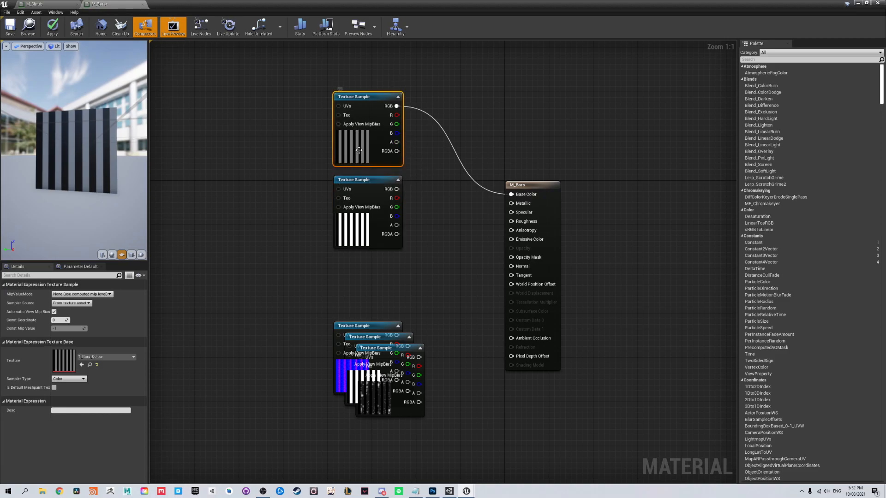
Connect the T_Bars_M sample's R output to Metallic and spread out the roughness, mask and normal samples below it
{"action": "left_click", "coordinate": [368, 184]}
{"action": "left_click_drag", "start_coordinate": [397, 198], "coordinate": [511, 203]}
{"action": "left_click_drag", "start_coordinate": [397, 348], "coordinate": [365, 258]}
{"action": "left_click_drag", "start_coordinate": [371, 345], "coordinate": [327, 425]}
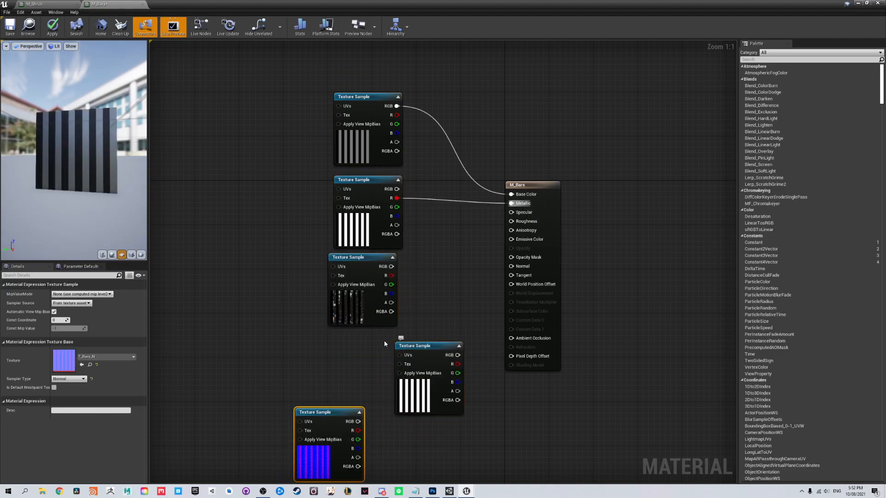
{"action": "left_click_drag", "start_coordinate": [396, 345], "coordinate": [342, 339]}
Connect the R output of T_Bars_R to Roughness and the R output of T_Bars_O to Opacity Mask
{"action": "left_click_drag", "start_coordinate": [390, 276], "coordinate": [526, 222]}
{"action": "left_click", "coordinate": [372, 256]}
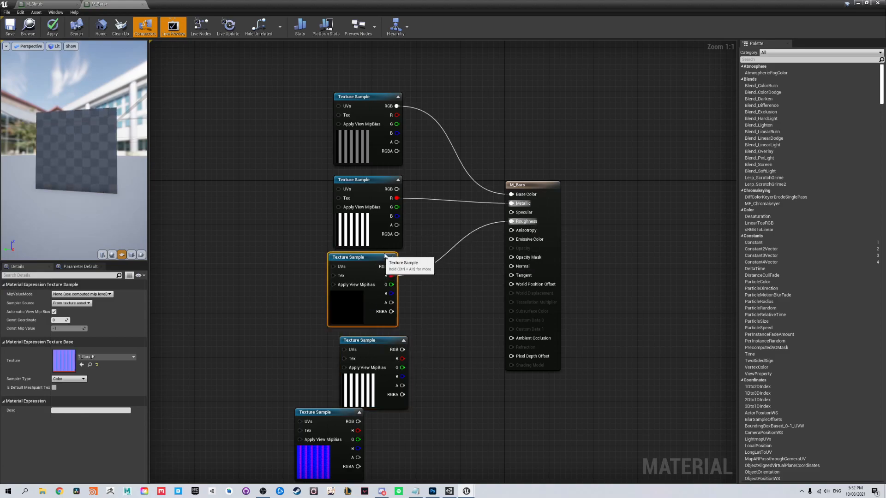
{"action": "left_click_drag", "start_coordinate": [371, 256], "coordinate": [382, 251]}
{"action": "left_click_drag", "start_coordinate": [395, 357], "coordinate": [511, 257]}
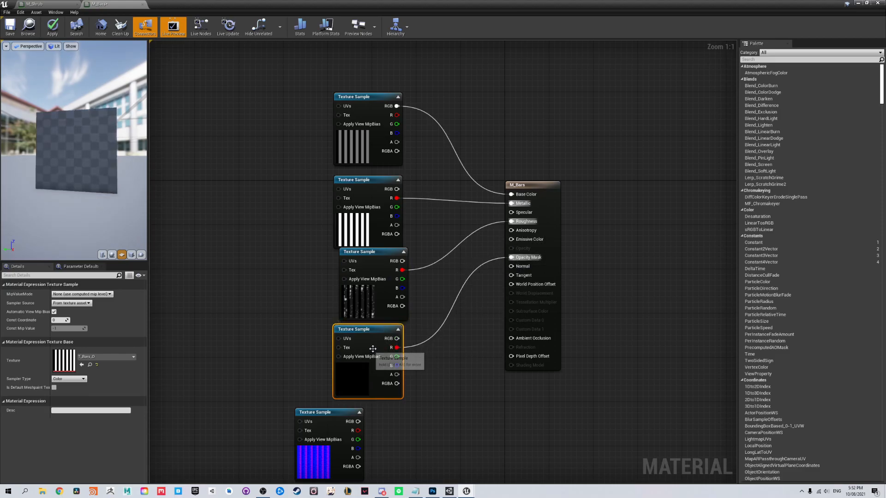
Align the colour, roughness and opacity texture samples into one evenly spaced column left of the M_Bars node
{"action": "left_click_drag", "start_coordinate": [381, 304], "coordinate": [376, 311]}
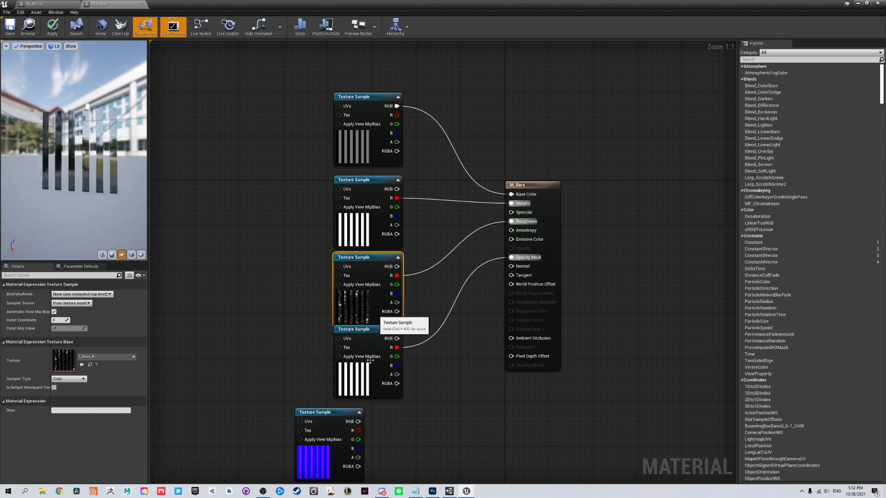
{"action": "left_click", "coordinate": [370, 373]}
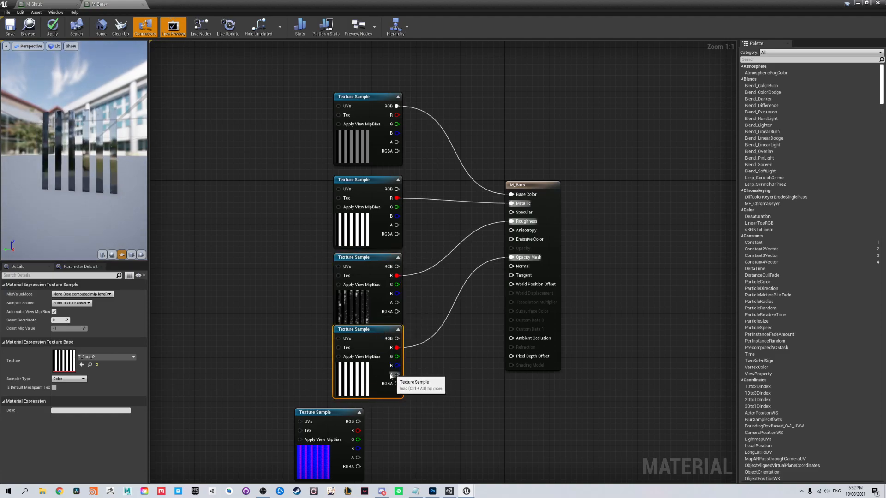
{"action": "left_click_drag", "start_coordinate": [369, 163], "coordinate": [368, 169]}
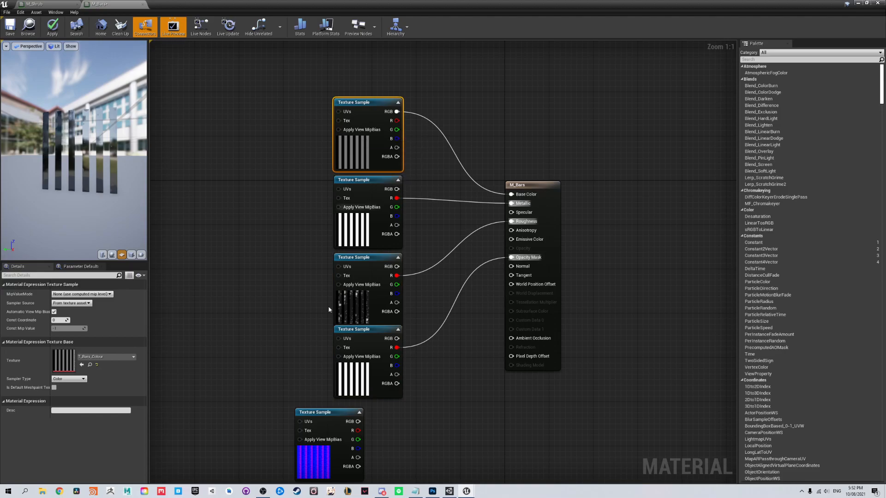
{"action": "left_click", "coordinate": [364, 349]}
{"action": "right_click_drag", "start_coordinate": [364, 348], "coordinate": [344, 317]}
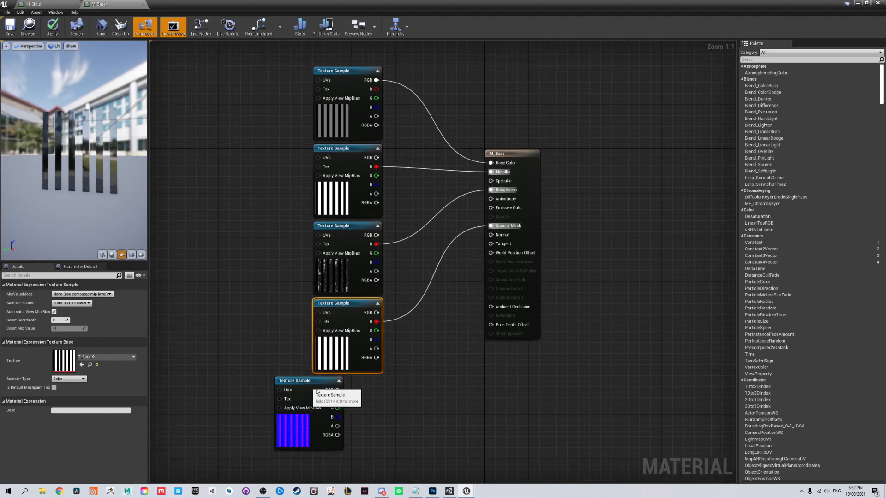
Place the T_Bars_N sample beneath the others, connect its RGB output to Normal, and apply and save the material
{"action": "left_click", "coordinate": [350, 390]}
{"action": "left_click_drag", "start_coordinate": [349, 390], "coordinate": [344, 390]}
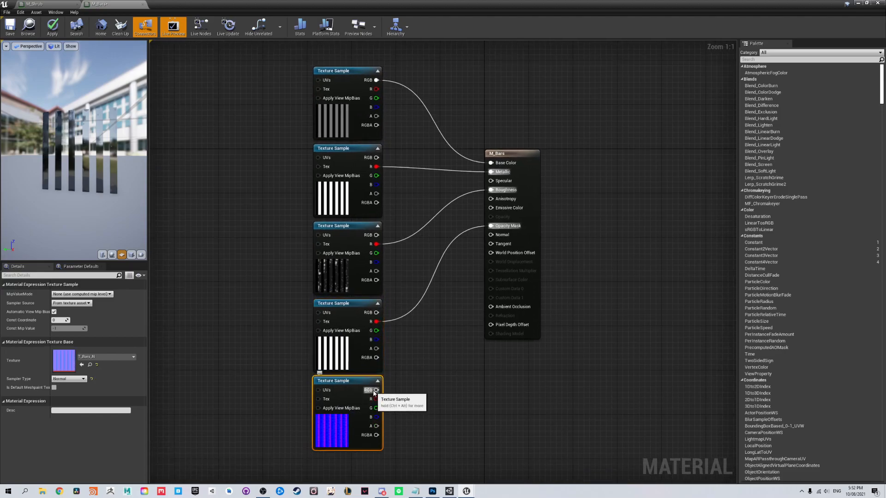
{"action": "left_click_drag", "start_coordinate": [429, 394], "coordinate": [491, 235]}
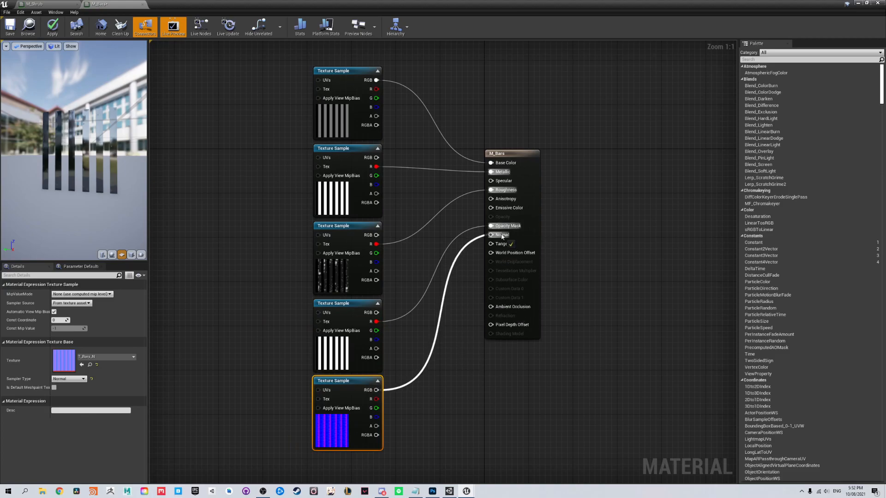
{"action": "left_click", "coordinate": [52, 26]}
{"action": "left_click", "coordinate": [9, 30]}
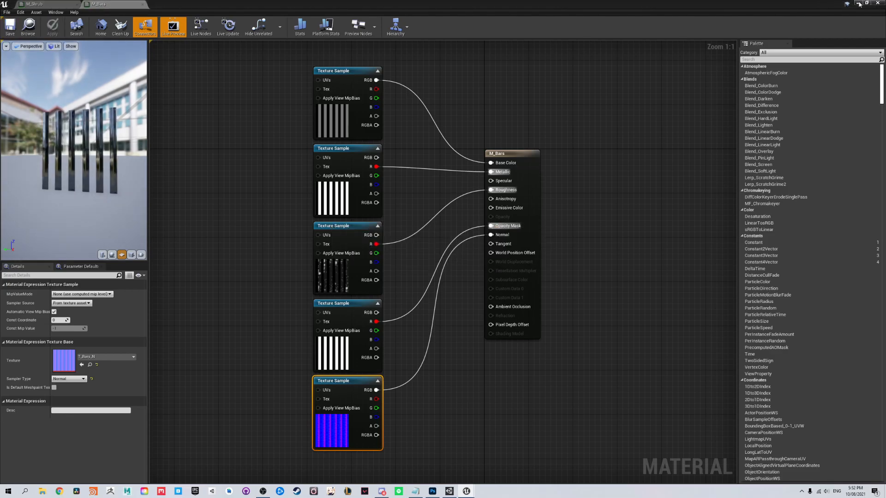
Return to the level and examine the shine and scratches of the bars on the plane up close
{"action": "left_click", "coordinate": [859, 4]}
{"action": "right_click_drag", "start_coordinate": [462, 194], "coordinate": [316, 171]}
{"action": "left_click_drag", "start_coordinate": [289, 193], "coordinate": [291, 218]}
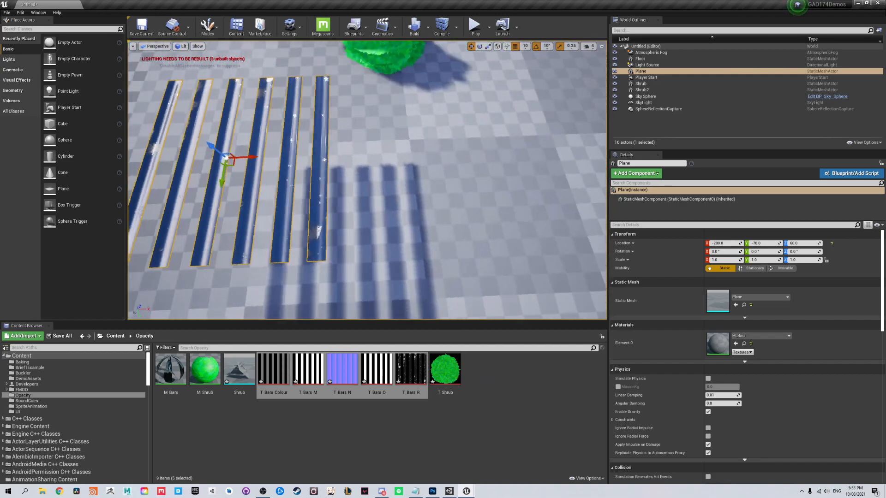
{"action": "right_click_drag", "start_coordinate": [367, 180], "coordinate": [457, 180]}
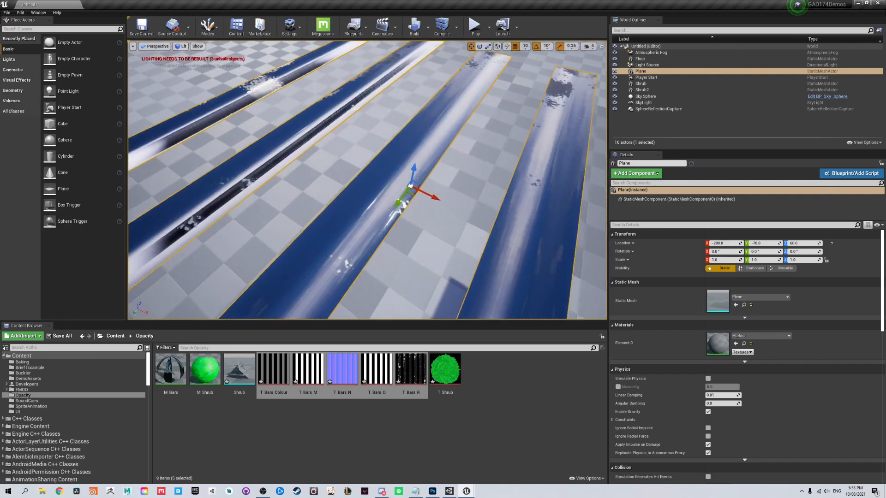
{"action": "right_click_drag", "start_coordinate": [367, 180], "coordinate": [337, 148], "text": "alt"}
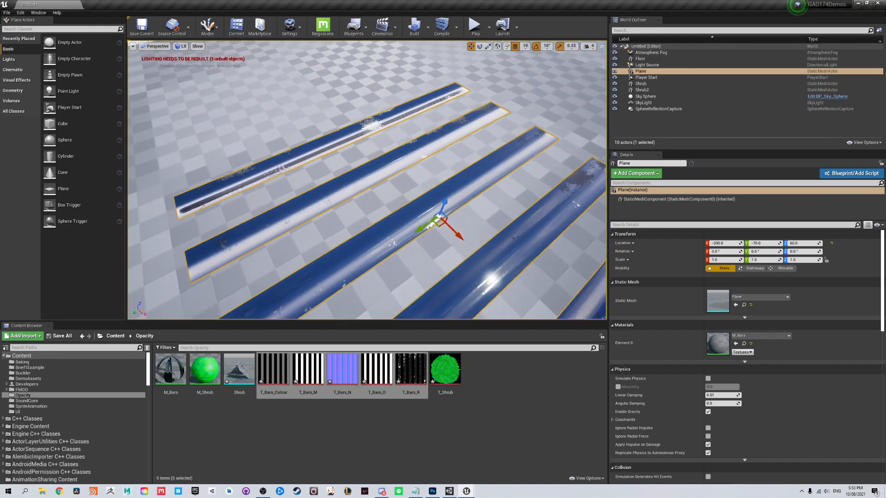
Open the T_Bars_R texture to inspect its roughness pattern, and return to the level
{"action": "left_click", "coordinate": [341, 421]}
{"action": "left_click", "coordinate": [412, 367]}
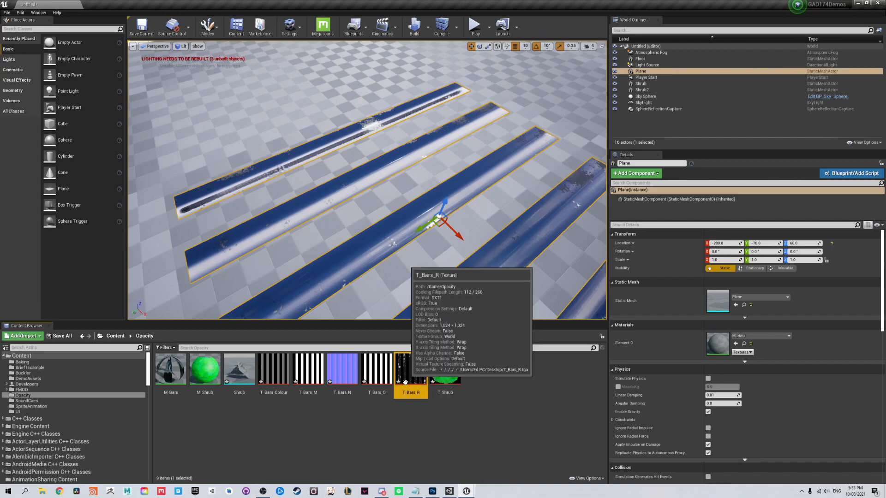
{"action": "double_click", "coordinate": [409, 371]}
{"action": "left_click", "coordinate": [208, 4]}
{"action": "left_click", "coordinate": [857, 3]}
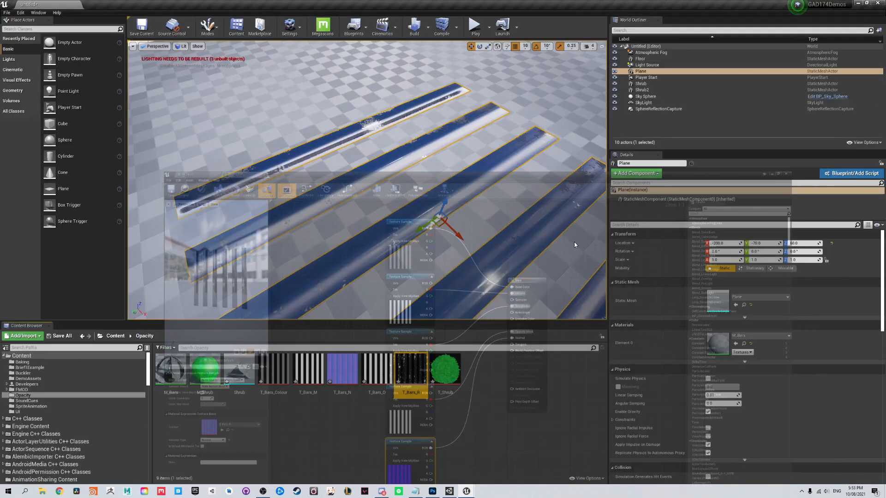
Frame the plane and examine the full set of bars together with their shadow on the floor
{"action": "key", "text": "f"}
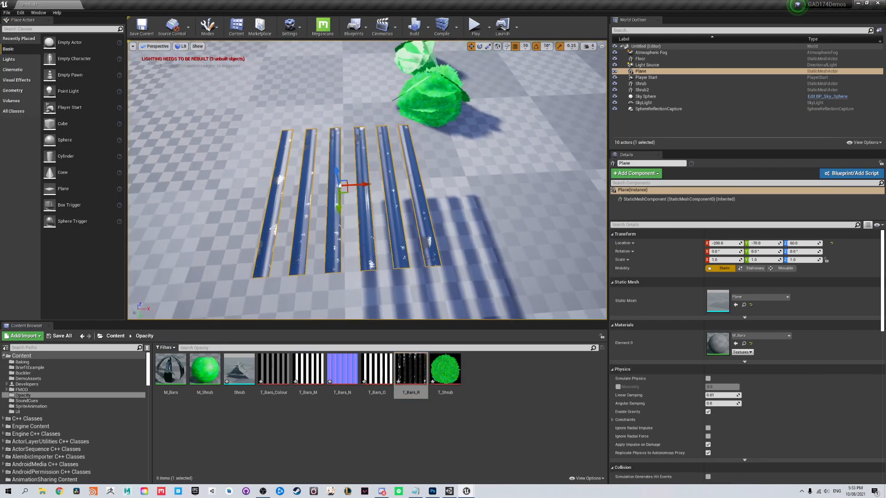
{"action": "key", "text": "w"}
{"action": "right_click_drag", "start_coordinate": [366, 180], "coordinate": [330, 180]}
{"action": "key", "text": "s"}
{"action": "key", "text": "ctrl+s"}
{"action": "left_click", "coordinate": [634, 130]}
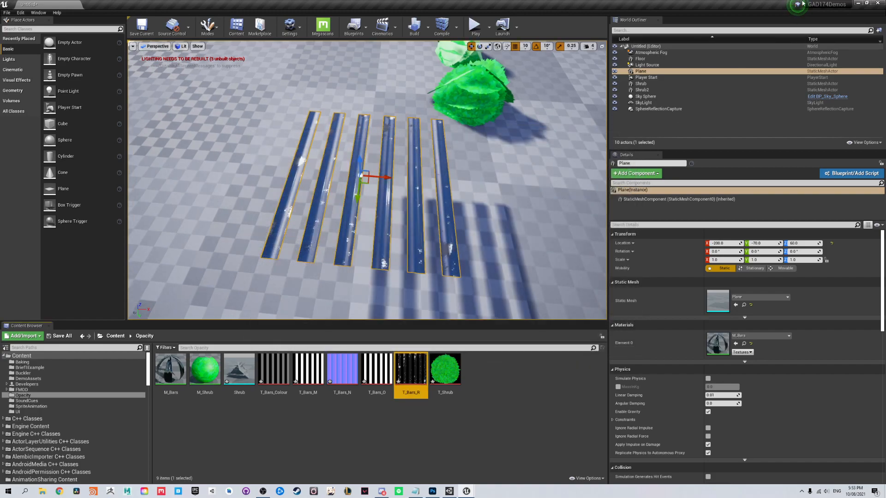
Switch to Unity and restore its window to a smaller size so the Targa files on the desktop are accessible
{"action": "left_click", "coordinate": [857, 3]}
{"action": "left_click", "coordinate": [449, 491]}
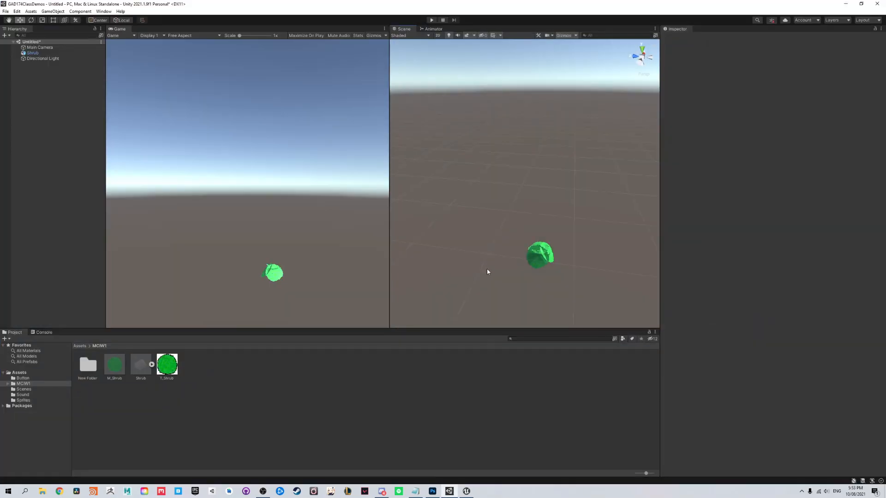
{"action": "left_click", "coordinate": [861, 4]}
{"action": "mouse_move", "coordinate": [437, 4]}
{"action": "left_mouse_down"}
{"action": "mouse_move", "coordinate": [428, 9]}
{"action": "mouse_move", "coordinate": [424, 137]}
{"action": "mouse_move", "coordinate": [414, 23]}
{"action": "mouse_move", "coordinate": [463, 5]}
{"action": "mouse_move", "coordinate": [439, 16]}
{"action": "left_mouse_up"}
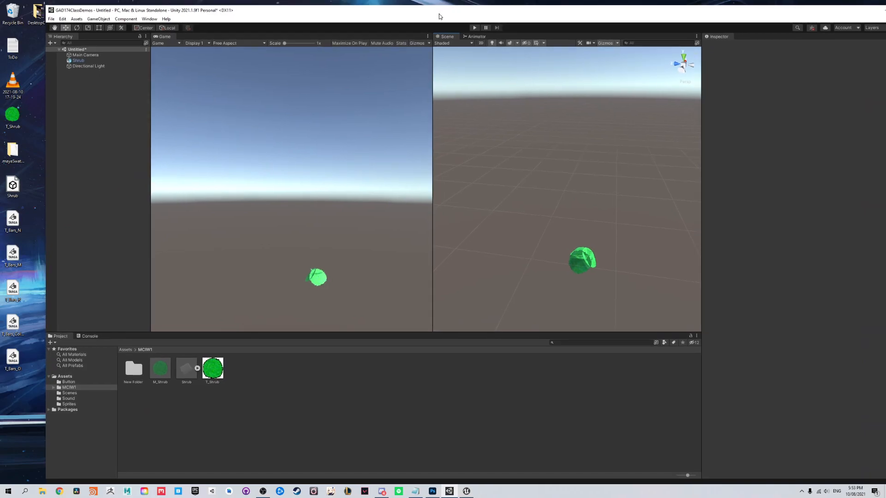
Add a 3D Plane object to the Unity scene
{"action": "left_click", "coordinate": [98, 19]}
{"action": "mouse_move", "coordinate": [168, 60]}
{"action": "left_click", "coordinate": [194, 87]}
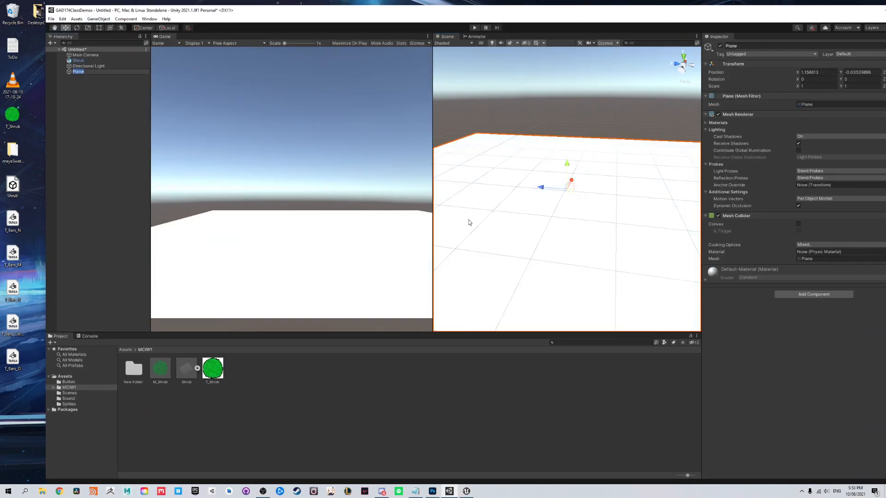
Create a material named M_Bars in the MCIW1 folder and set its Rendering Mode to Cutout
{"action": "right_click", "coordinate": [271, 385]}
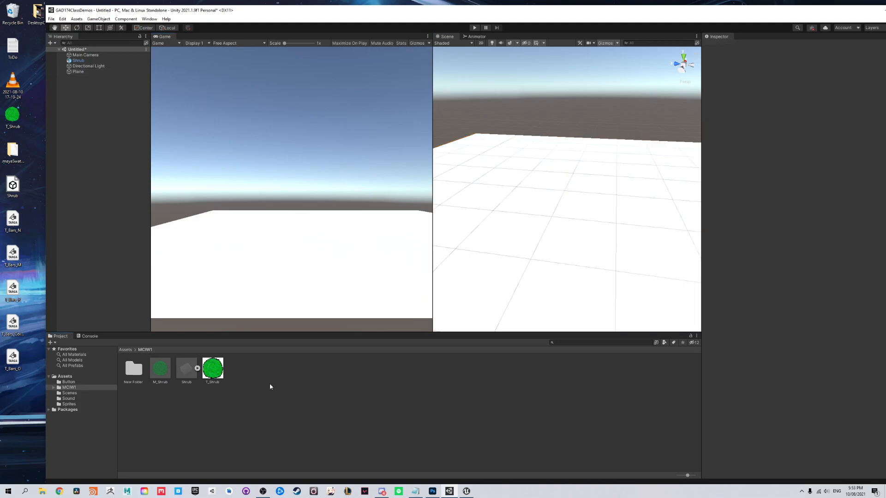
{"action": "mouse_move", "coordinate": [295, 211]}
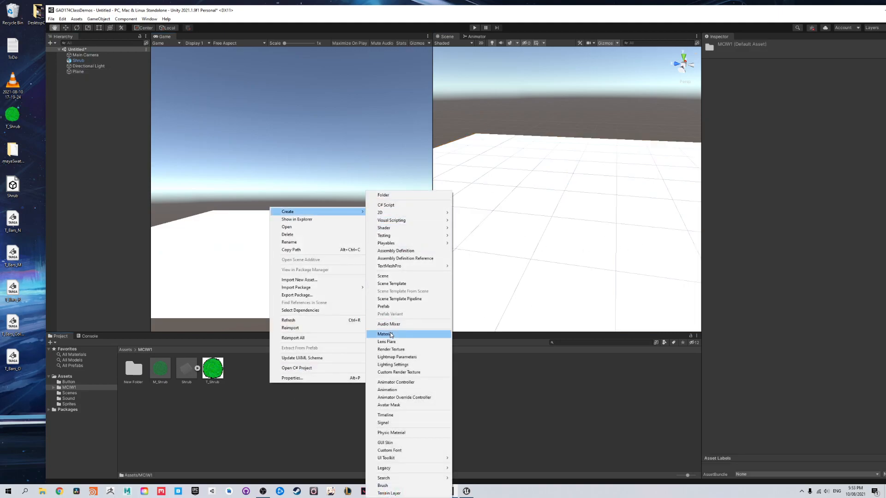
{"action": "left_click", "coordinate": [385, 333]}
{"action": "type", "text": "M_Bars"}
{"action": "key", "text": "Return"}
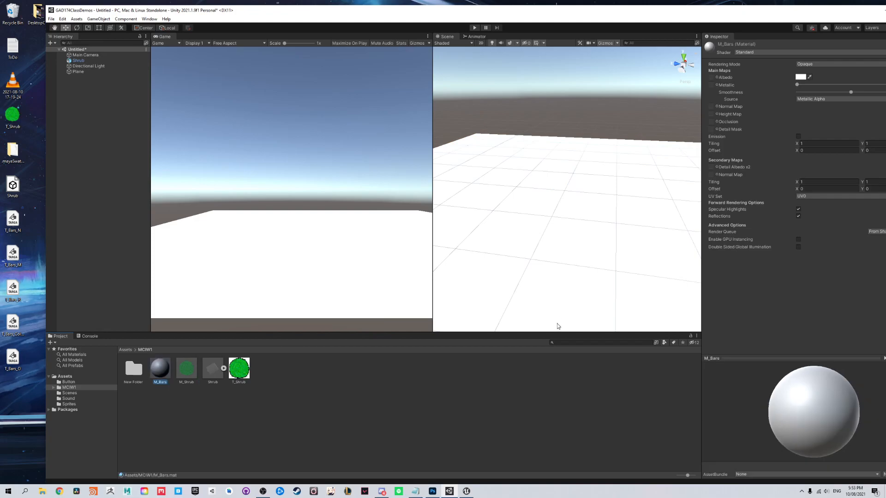
{"action": "left_click", "coordinate": [800, 63]}
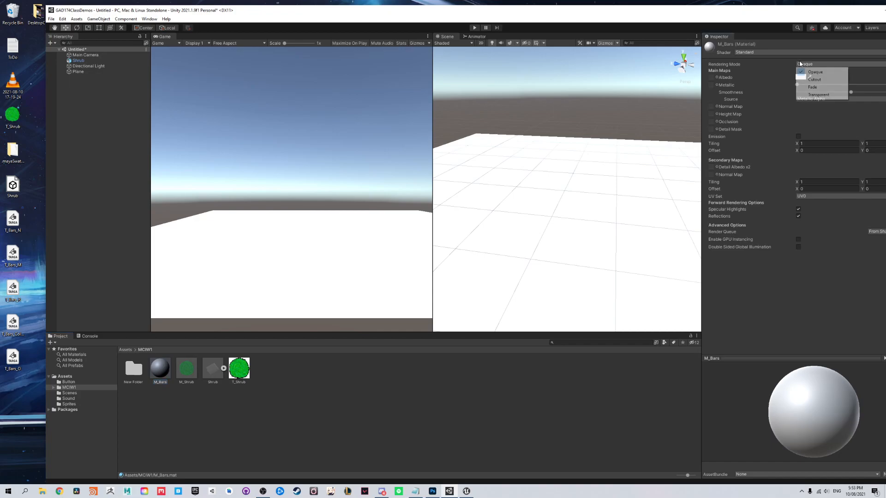
{"action": "left_click", "coordinate": [803, 70]}
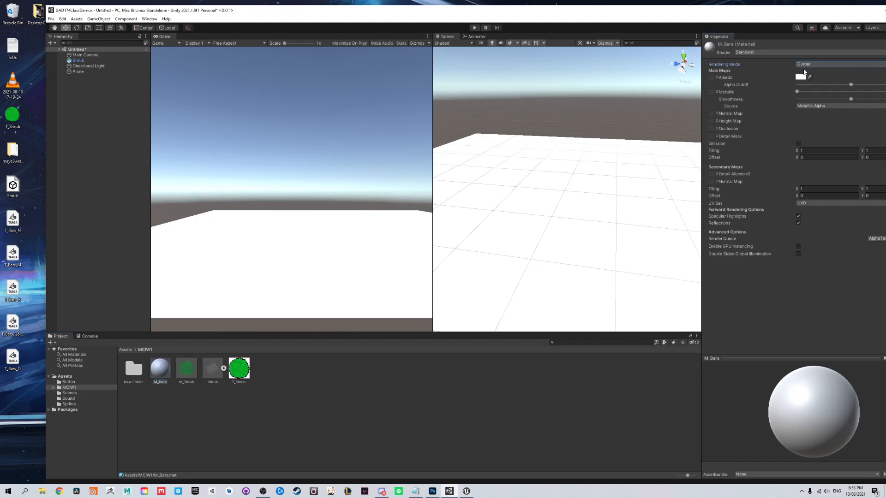
Test the Smoothness of M_Bars at 0 and set it to 1, moving the window so the whole Inspector is accessible
{"action": "left_click", "coordinate": [743, 86]}
{"action": "left_click", "coordinate": [726, 78]}
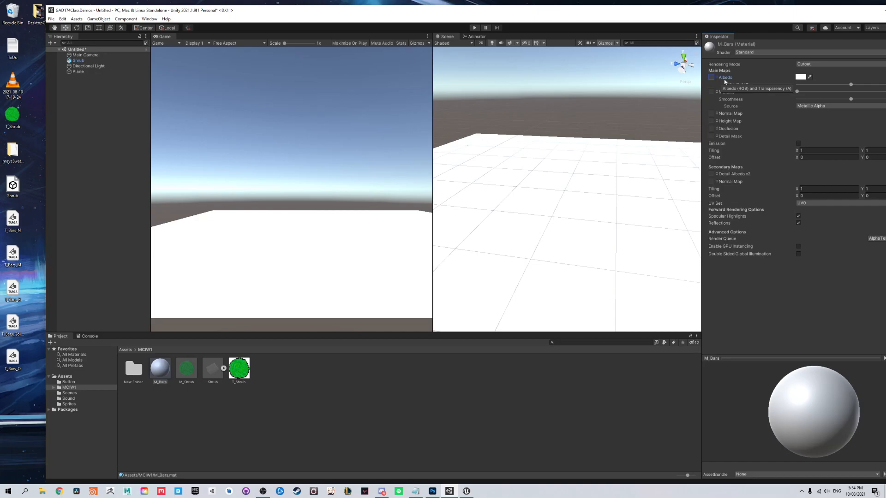
{"action": "left_click", "coordinate": [727, 101]}
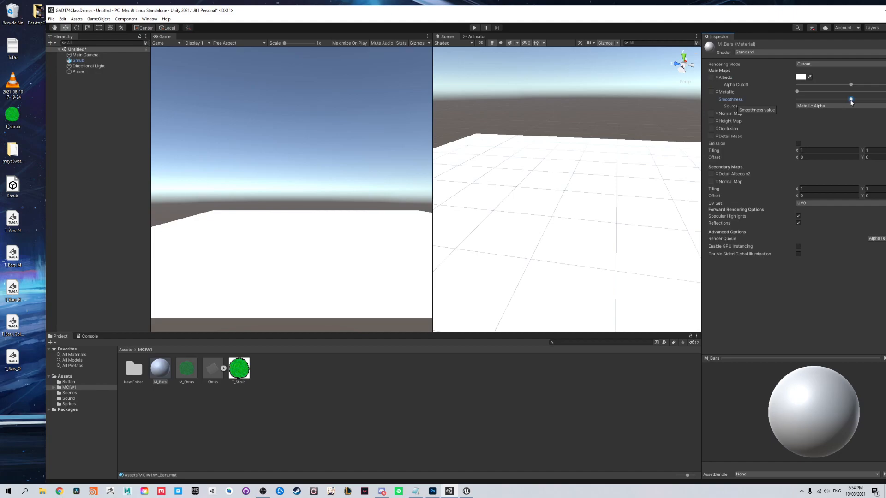
{"action": "left_click_drag", "start_coordinate": [851, 102], "coordinate": [797, 100]}
{"action": "left_click_drag", "start_coordinate": [737, 17], "coordinate": [696, 16]}
{"action": "left_click_drag", "start_coordinate": [756, 98], "coordinate": [729, 97]}
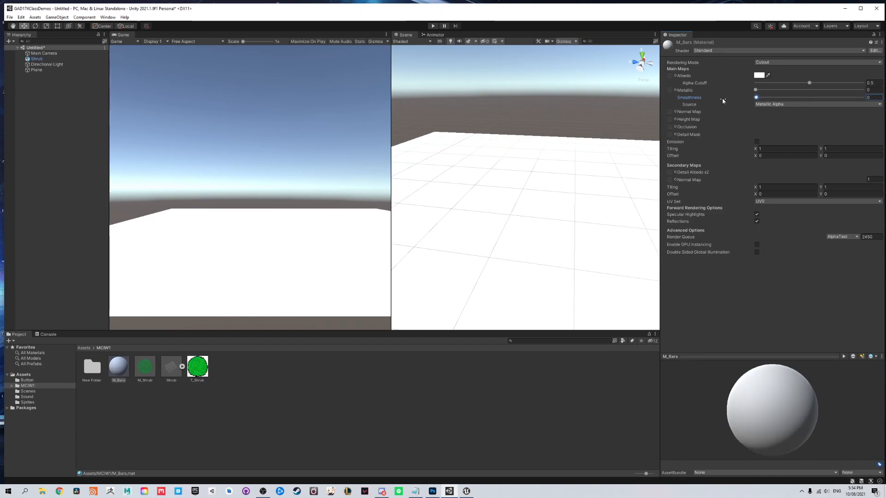
{"action": "left_click_drag", "start_coordinate": [756, 98], "coordinate": [862, 97]}
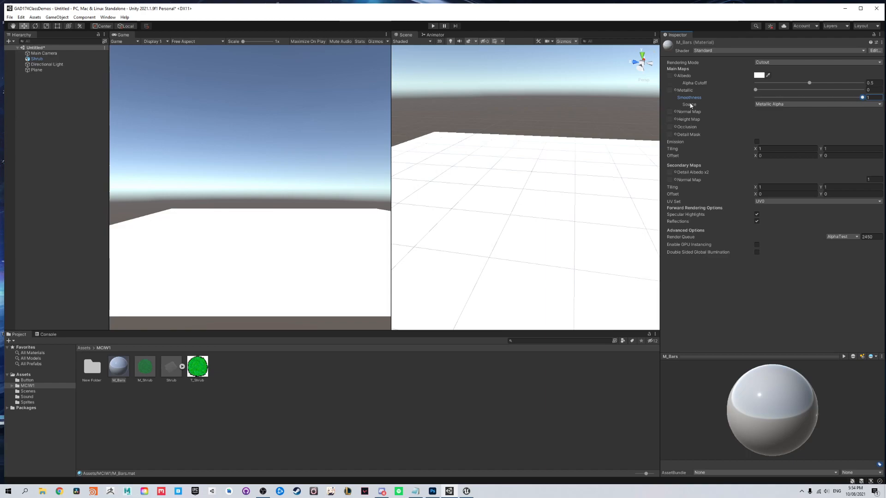
Review the Source options for Smoothness and keep Metallic Alpha
{"action": "left_click", "coordinate": [769, 104]}
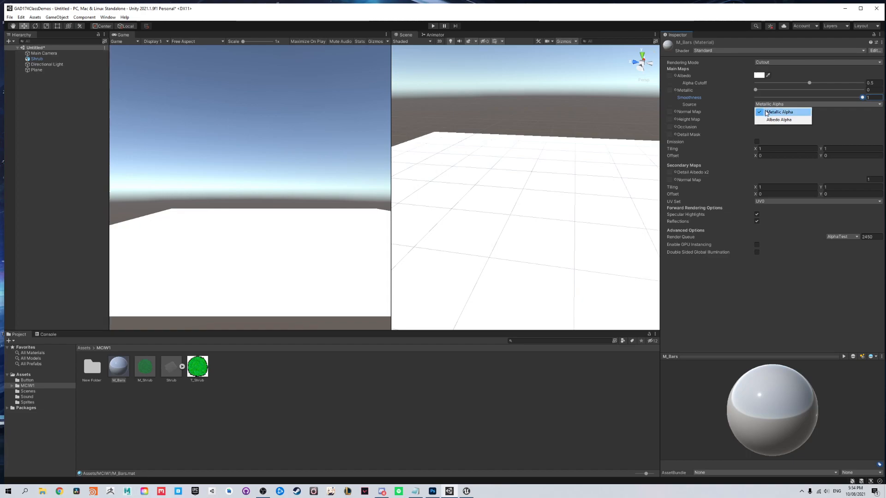
{"action": "left_click", "coordinate": [718, 305]}
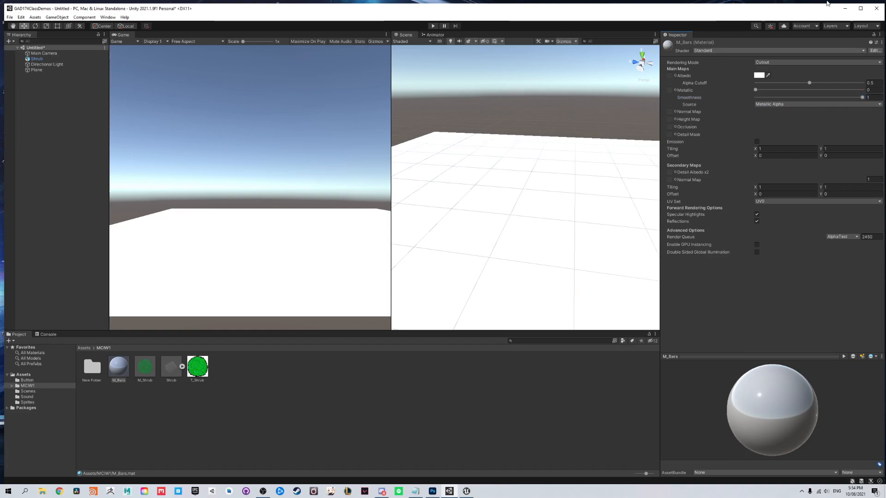
{"action": "scroll", "coordinate": [503, 162], "scroll_direction": "down", "scroll_amount": 4}
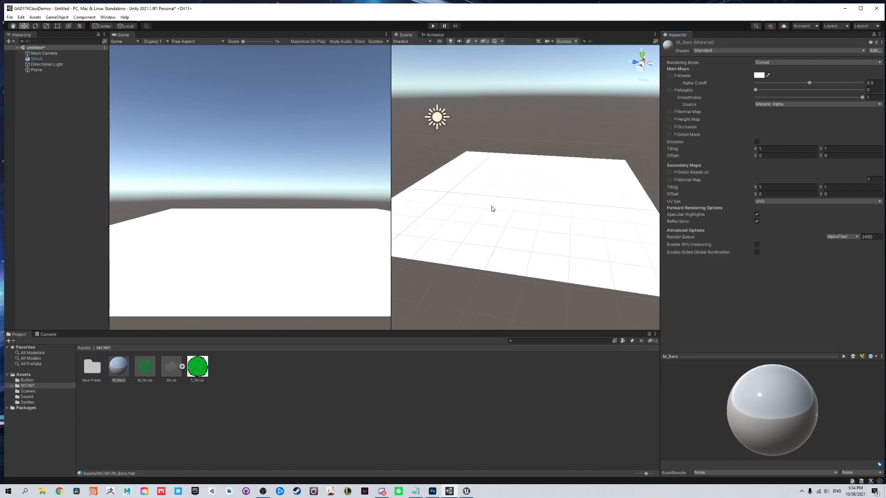
Switch to Photoshop, show the Roughness layer and invert its colours to make a smoothness map
{"action": "left_click", "coordinate": [434, 492]}
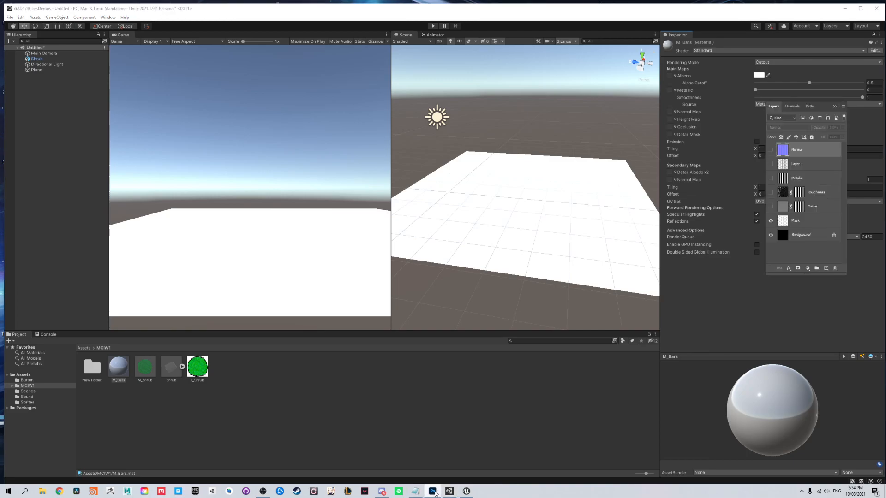
{"action": "left_click", "coordinate": [809, 193]}
{"action": "left_click", "coordinate": [771, 192]}
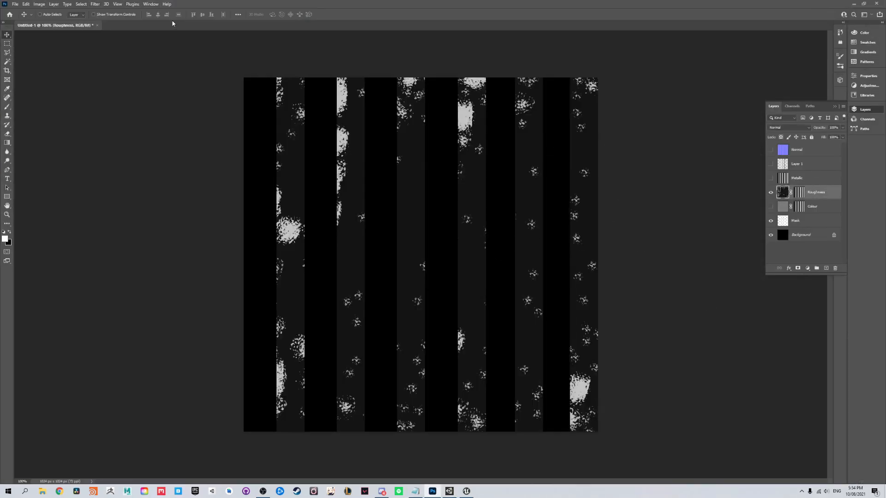
{"action": "left_click", "coordinate": [52, 5]}
{"action": "mouse_move", "coordinate": [40, 4]}
{"action": "mouse_move", "coordinate": [60, 22]}
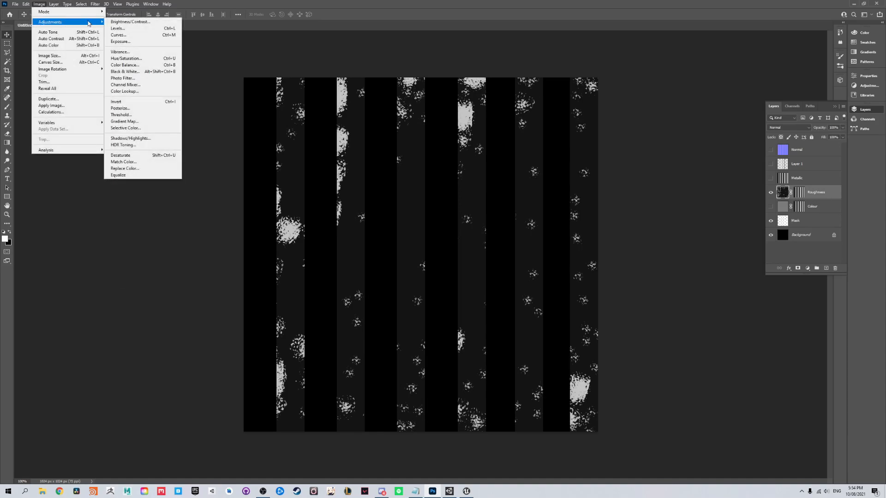
{"action": "left_click", "coordinate": [116, 101]}
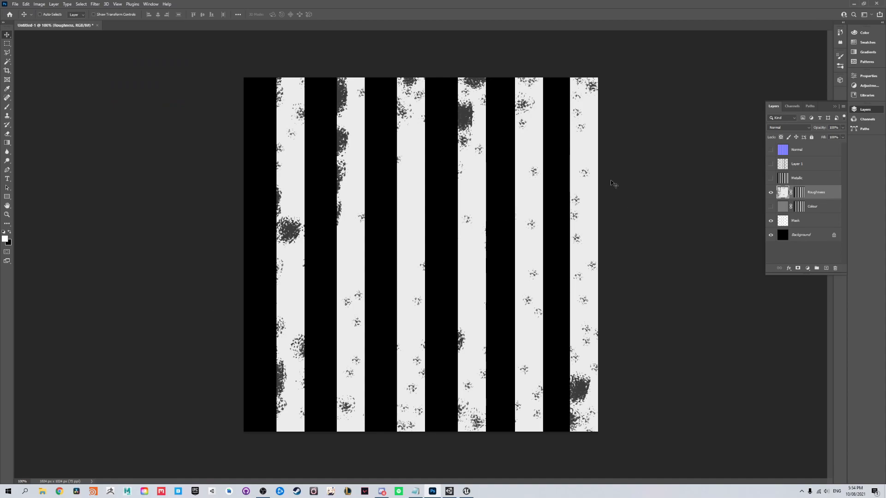
Save a copy of the inverted roughness image as a Targa file on the Desktop, basing its name on T_Bars_R
{"action": "left_click", "coordinate": [15, 4]}
{"action": "left_click", "coordinate": [36, 87]}
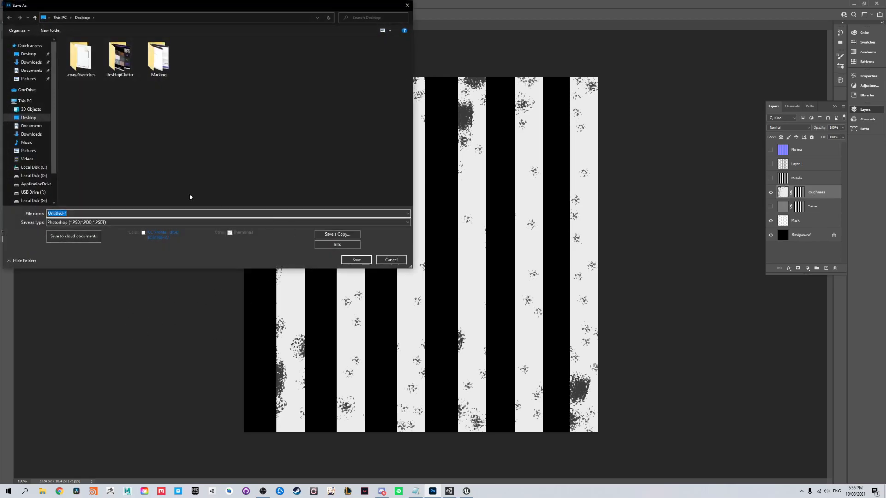
{"action": "left_click", "coordinate": [335, 236]}
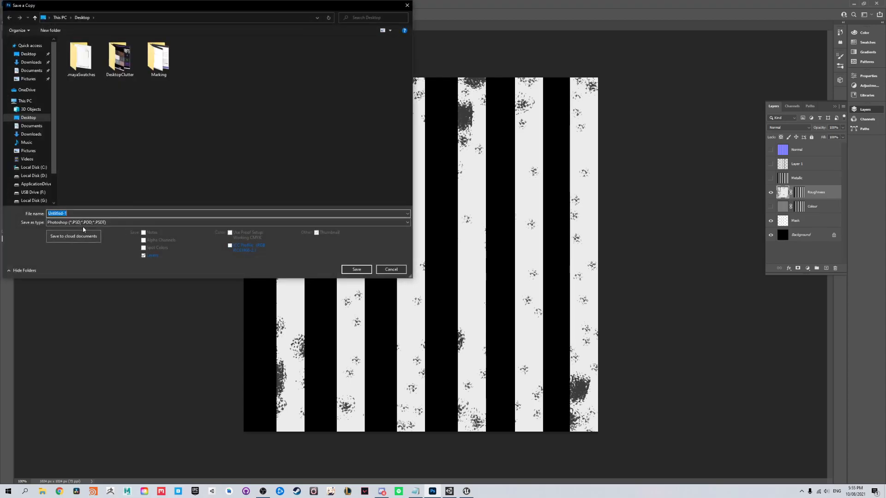
{"action": "left_click", "coordinate": [86, 223]}
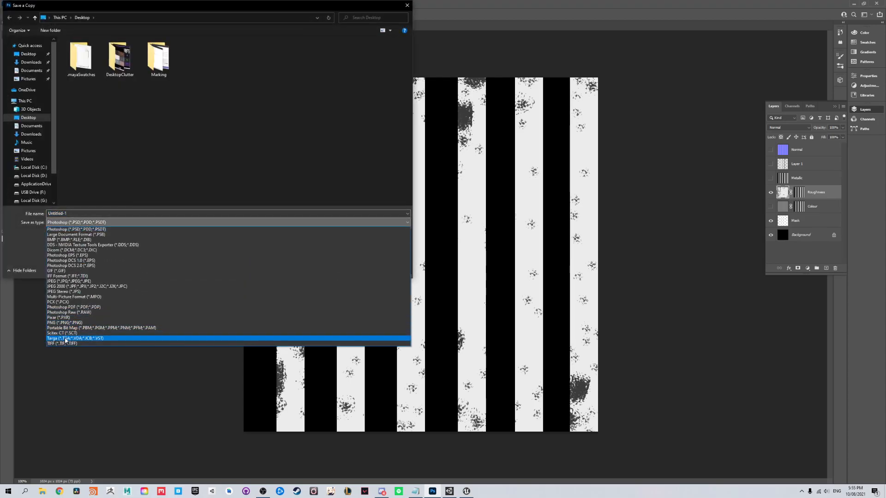
{"action": "left_click", "coordinate": [69, 341]}
{"action": "left_click", "coordinate": [352, 57]}
{"action": "left_click", "coordinate": [63, 214]}
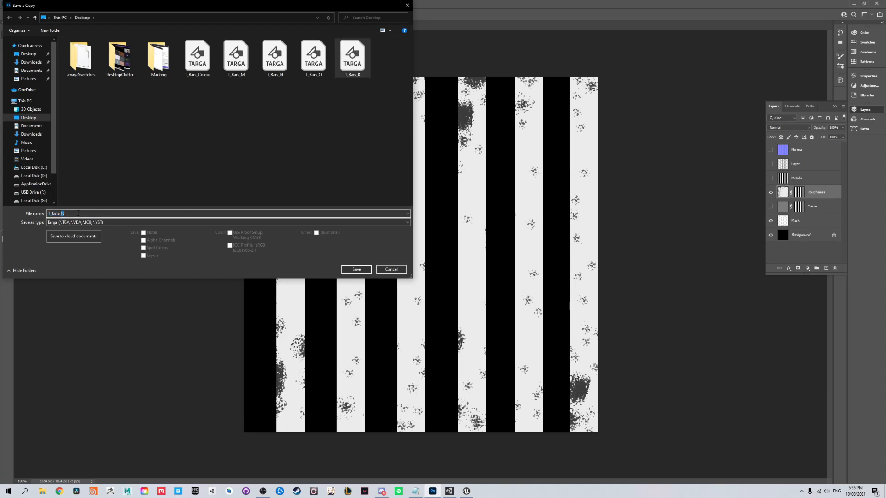
{"action": "left_click", "coordinate": [358, 270]}
{"action": "left_click", "coordinate": [462, 163]}
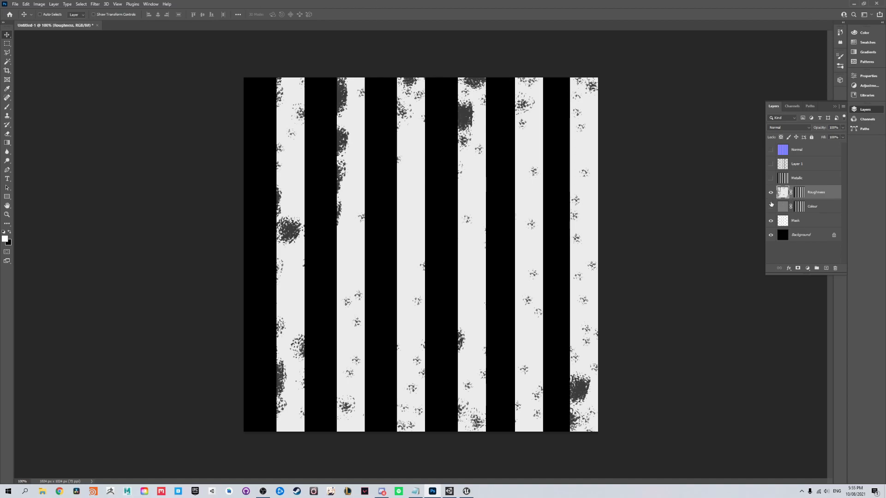
Hide the Roughness and Background layers and show the Colour layer above the Mask layer
{"action": "left_click", "coordinate": [770, 222]}
{"action": "left_click", "coordinate": [770, 235]}
{"action": "left_click", "coordinate": [770, 234]}
{"action": "left_click", "coordinate": [770, 221]}
{"action": "left_click", "coordinate": [771, 191]}
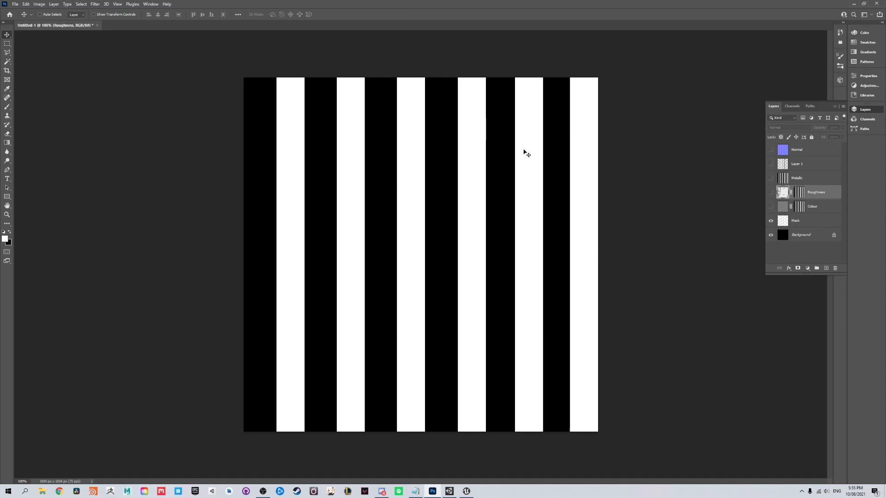
{"action": "left_click", "coordinate": [770, 206]}
{"action": "left_click", "coordinate": [770, 234]}
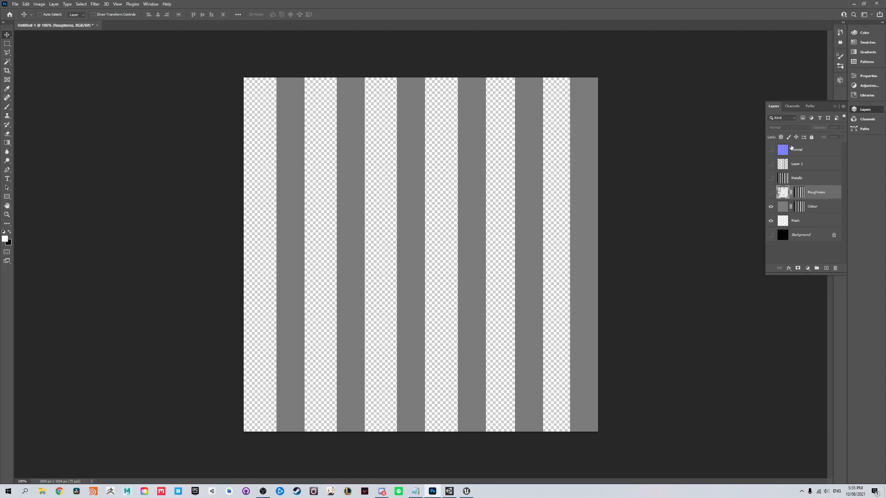
Examine the document's channels and the Roughness layer's mask channel with the Roughness layer shown
{"action": "left_click", "coordinate": [791, 106]}
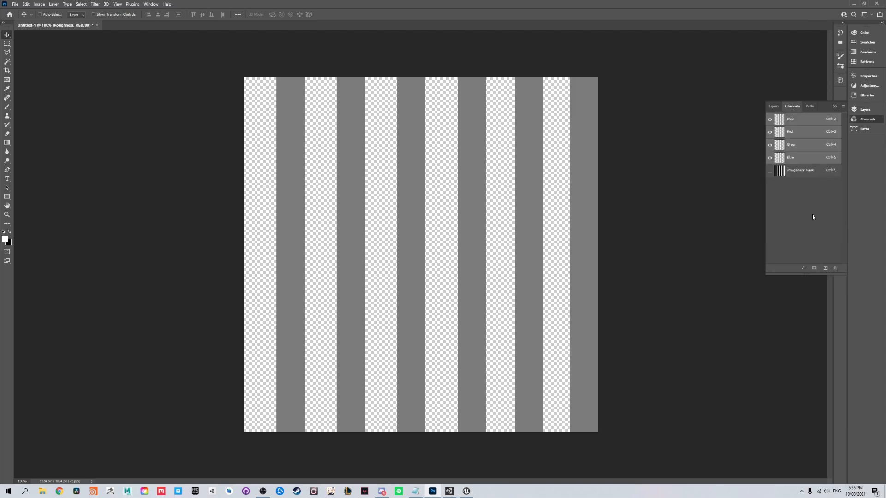
{"action": "left_click", "coordinate": [795, 175]}
{"action": "key", "text": "ctrl+z"}
{"action": "left_click", "coordinate": [773, 106]}
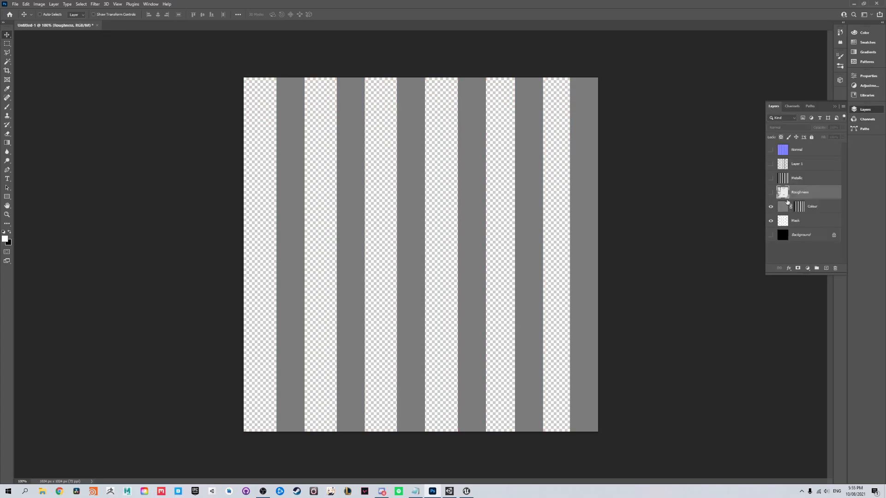
{"action": "key", "text": "ctrl+shift+z"}
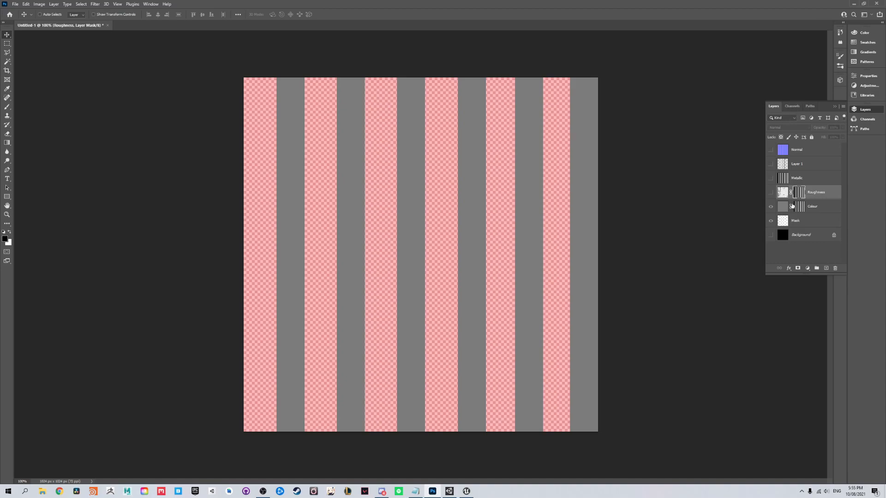
{"action": "left_click", "coordinate": [770, 196]}
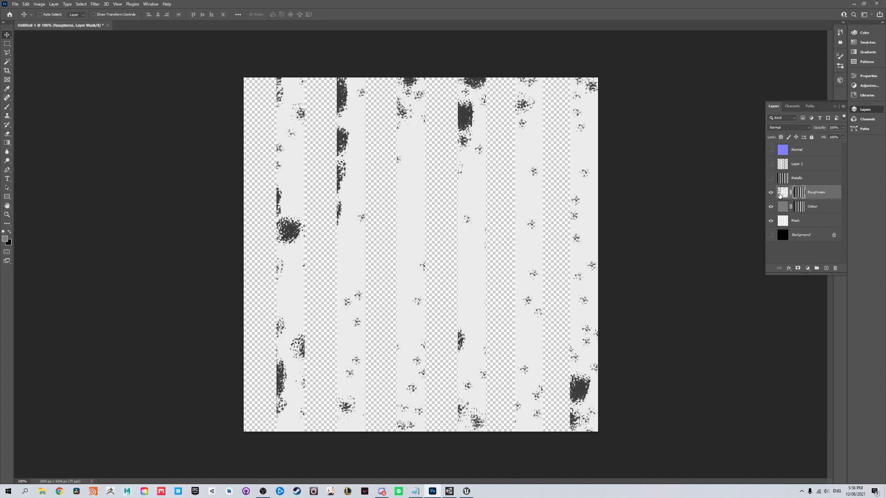
{"action": "left_click", "coordinate": [793, 109]}
{"action": "left_click", "coordinate": [798, 173]}
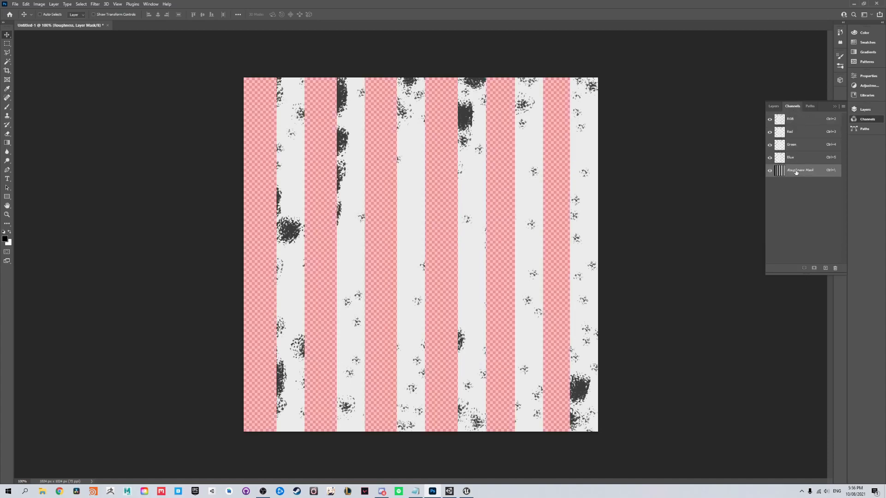
{"action": "left_click", "coordinate": [773, 106]}
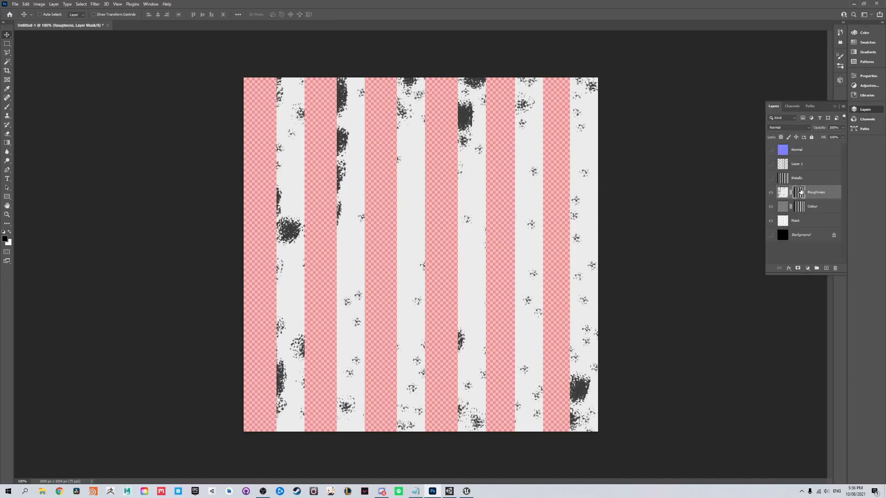
Apply the layer masks of the Roughness and Colour layers to their pixels
{"action": "left_click", "coordinate": [810, 205]}
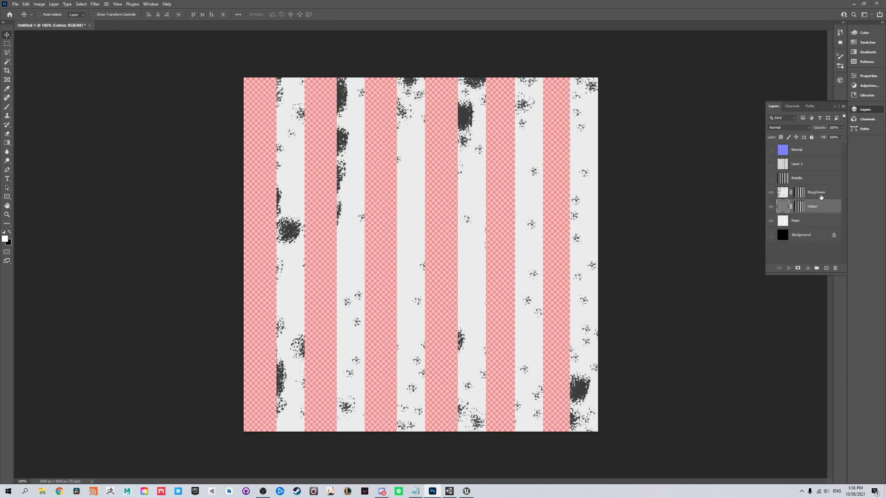
{"action": "left_click", "coordinate": [799, 206]}
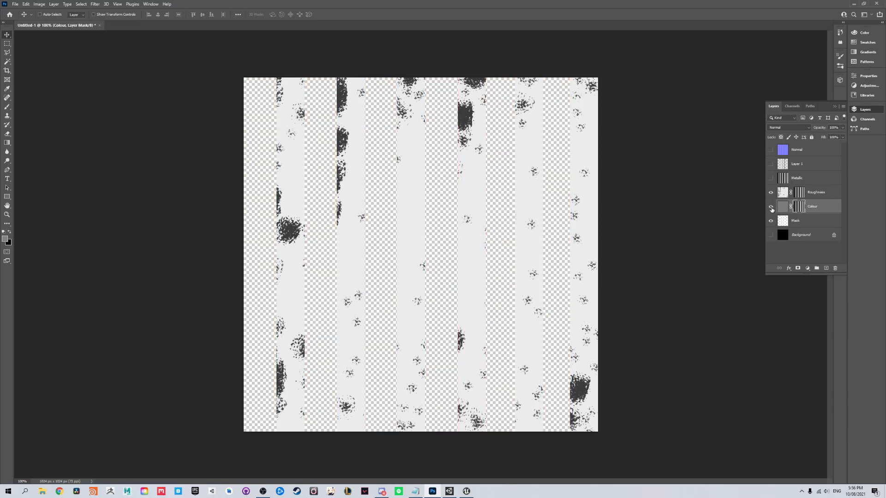
{"action": "left_click", "coordinate": [814, 193]}
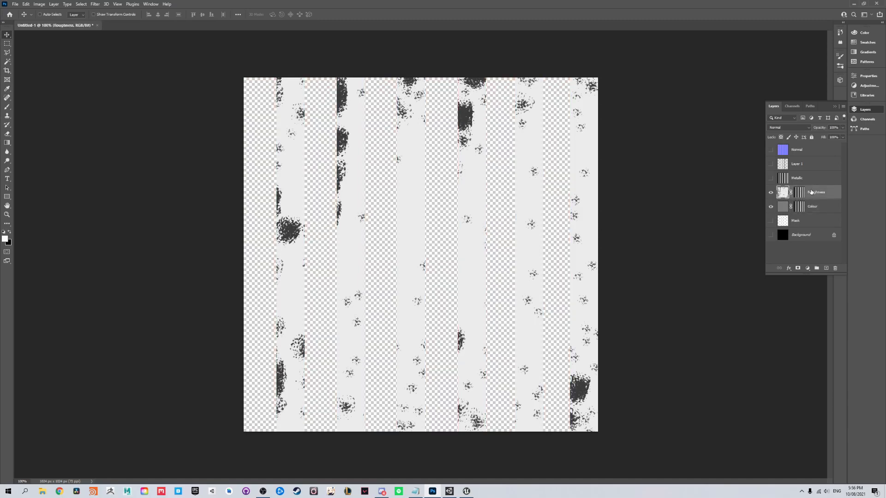
{"action": "left_click", "coordinate": [797, 198]}
{"action": "right_click", "coordinate": [815, 194]}
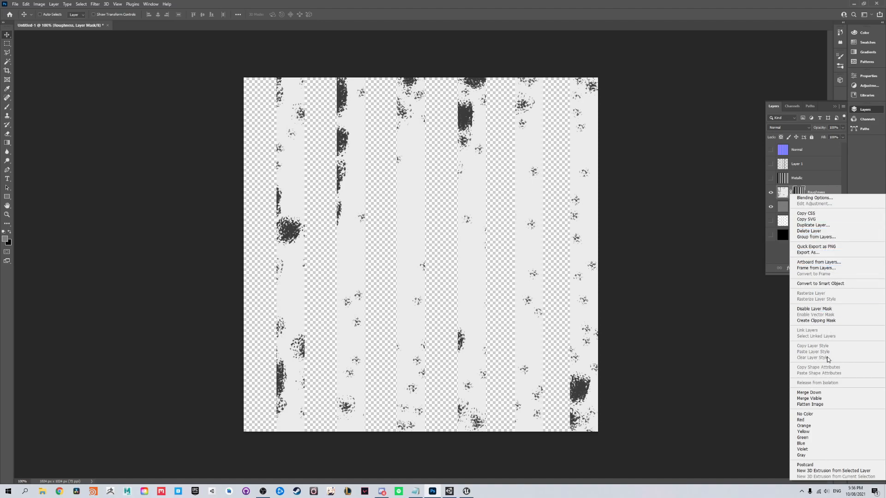
{"action": "left_click", "coordinate": [751, 349]}
{"action": "right_click", "coordinate": [799, 195]}
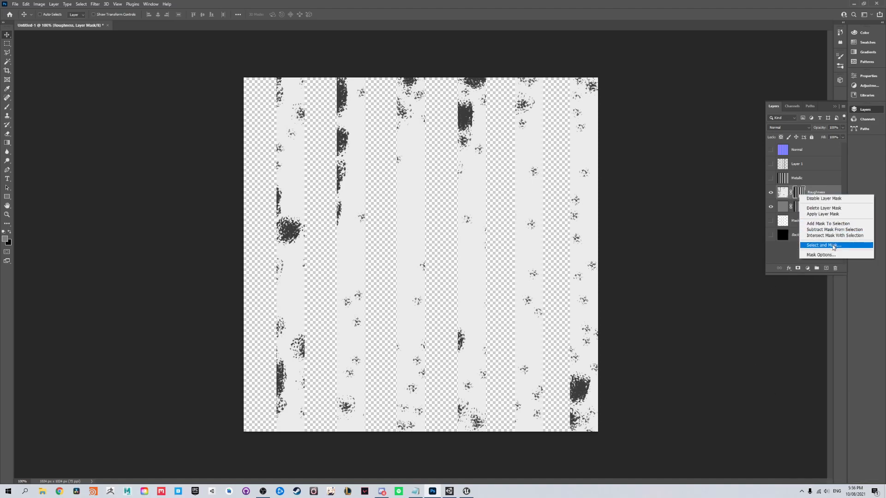
{"action": "left_click", "coordinate": [829, 214]}
{"action": "right_click", "coordinate": [800, 210]}
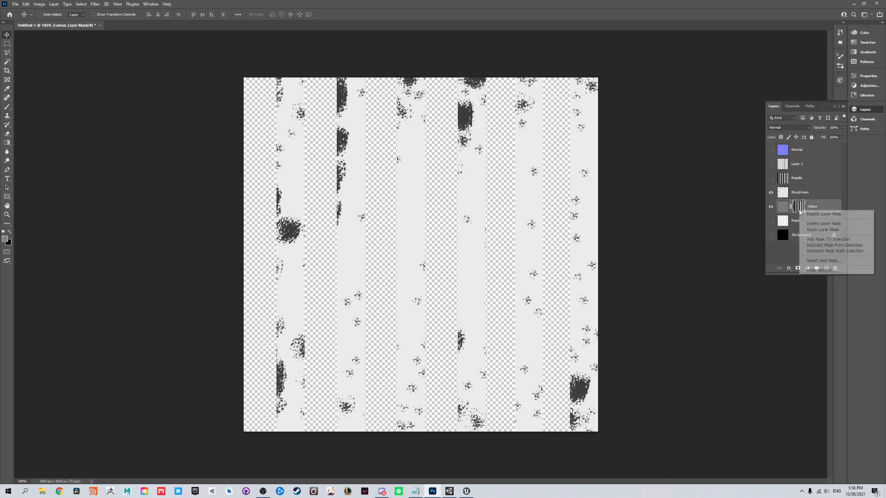
{"action": "left_click", "coordinate": [825, 231]}
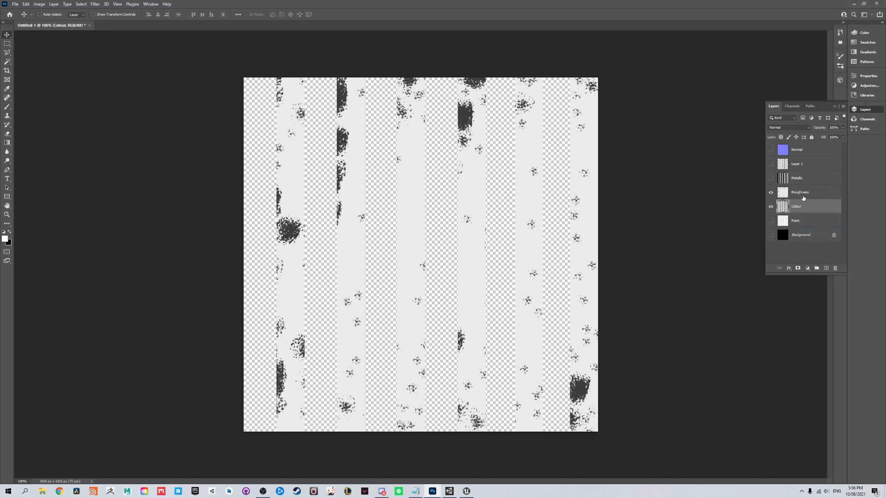
Compare the Metallic and Roughness layers, select the whole canvas on the Roughness layer and copy its contents
{"action": "left_click", "coordinate": [781, 197]}
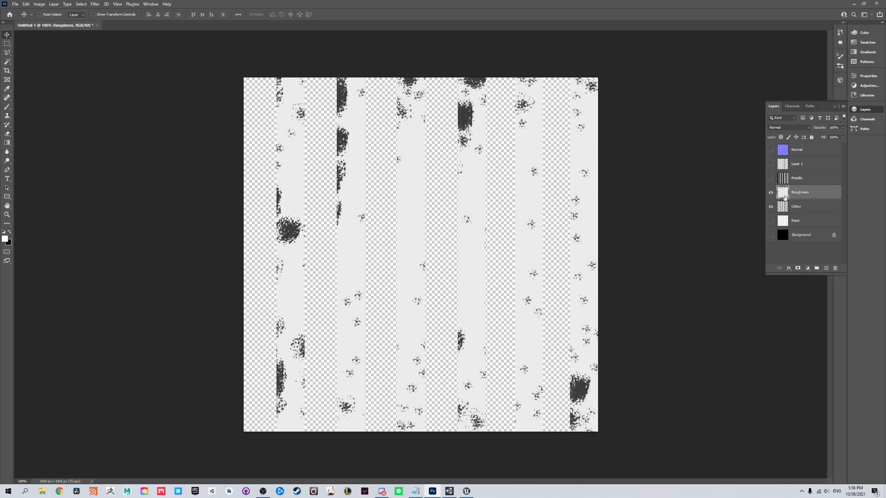
{"action": "left_click", "coordinate": [783, 180]}
{"action": "left_click", "coordinate": [770, 178]}
{"action": "left_click", "coordinate": [783, 195]}
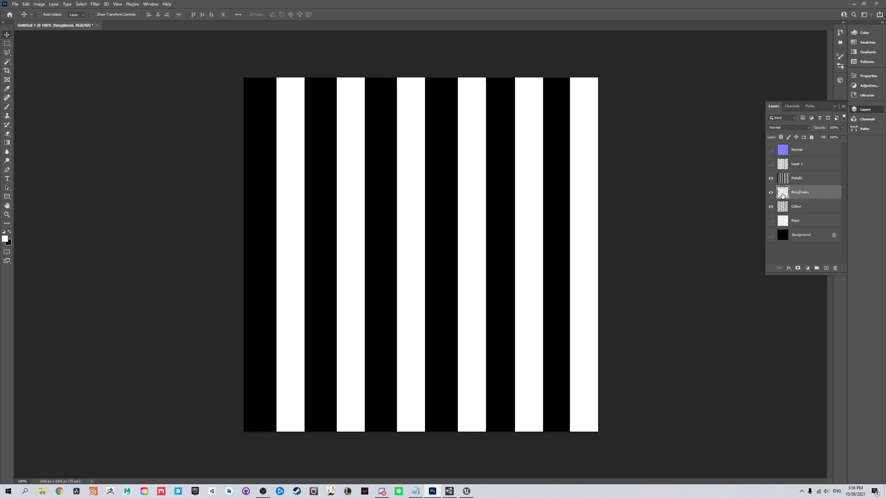
{"action": "left_click", "coordinate": [771, 178]}
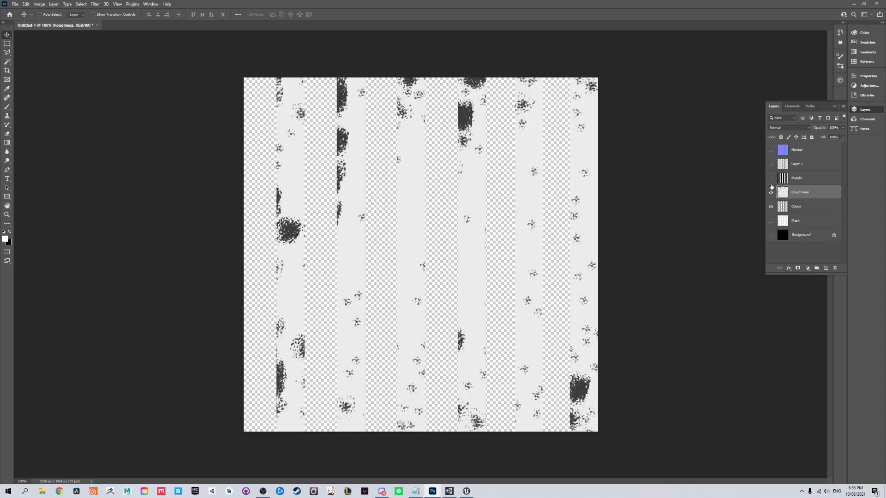
{"action": "key", "text": "ctrl+a"}
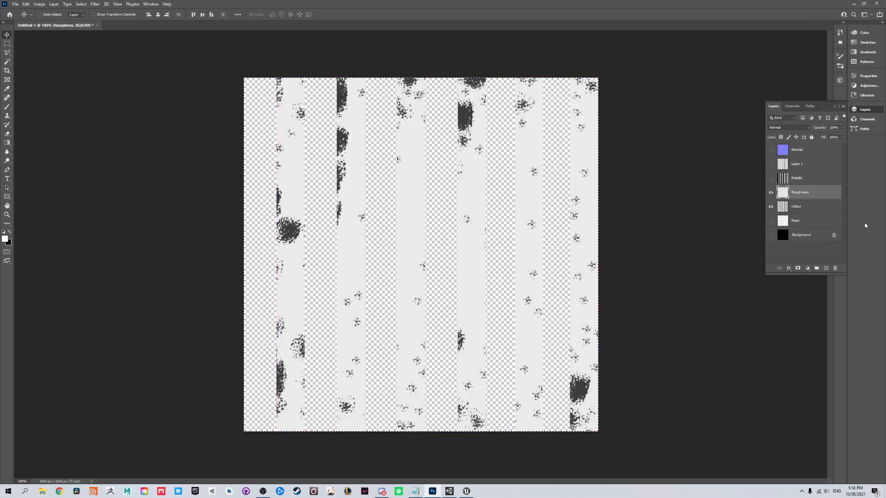
Hide Roughness, show and select the Metallic layer, and paste the copied roughness image into a new alpha channel
{"action": "left_click", "coordinate": [770, 192]}
{"action": "left_click", "coordinate": [770, 178]}
{"action": "left_click", "coordinate": [805, 178]}
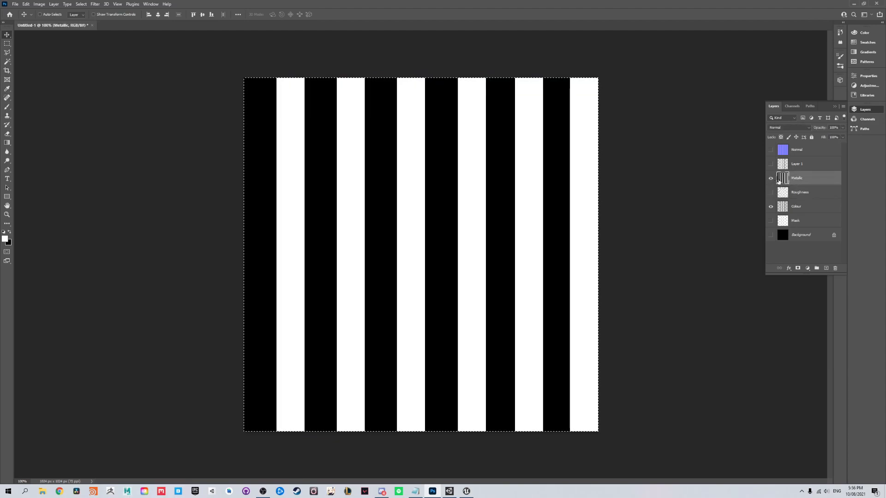
{"action": "left_click", "coordinate": [789, 107]}
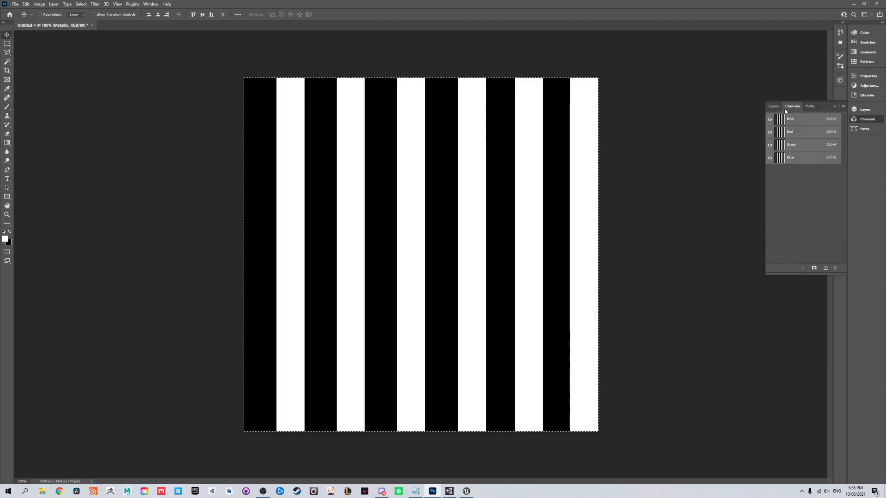
{"action": "left_click", "coordinate": [826, 268]}
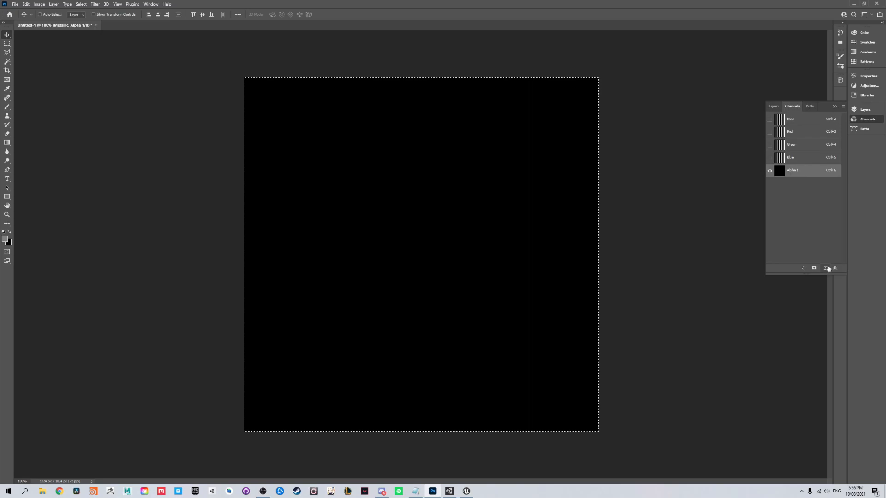
{"action": "key", "text": "ctrl+v"}
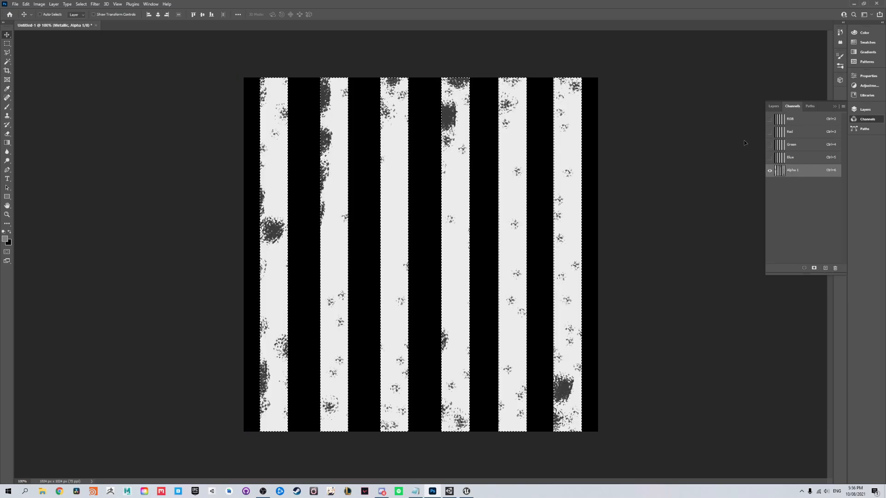
Show the RGB channels with Alpha 1, nudge the pasted image right to align with the metallic bars, and deselect it
{"action": "left_click", "coordinate": [770, 119]}
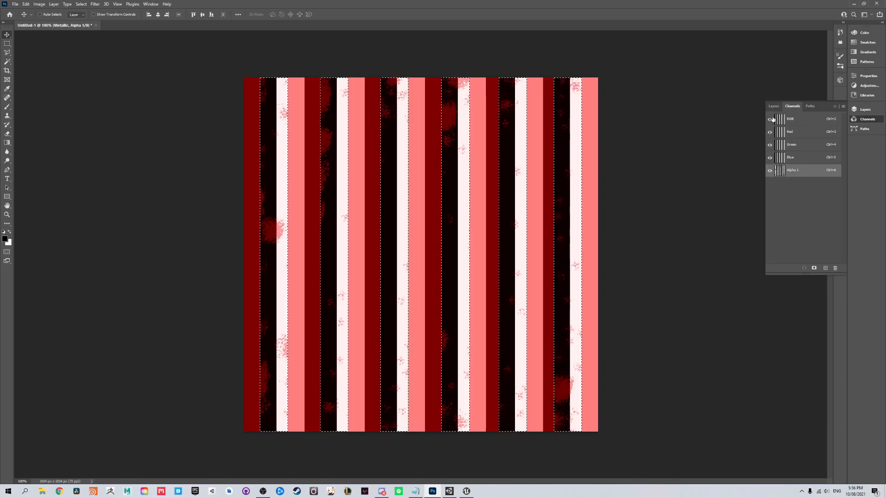
{"action": "left_click", "coordinate": [773, 107]}
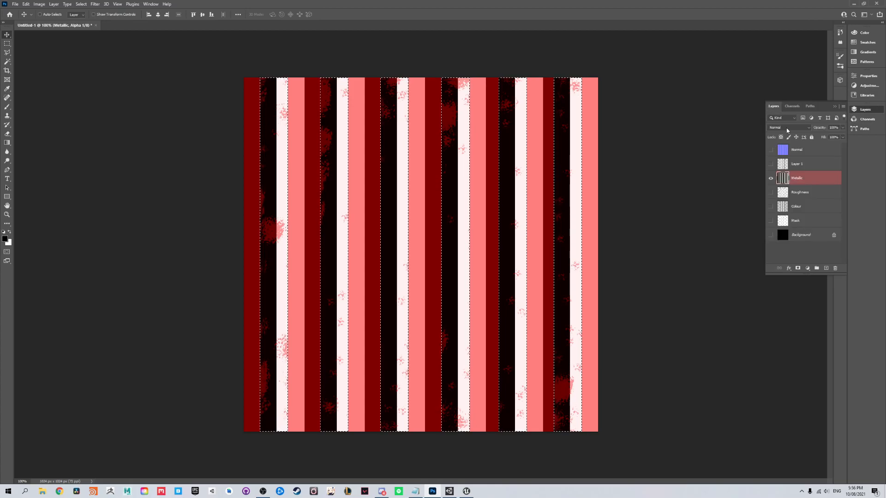
{"action": "left_click", "coordinate": [793, 106]}
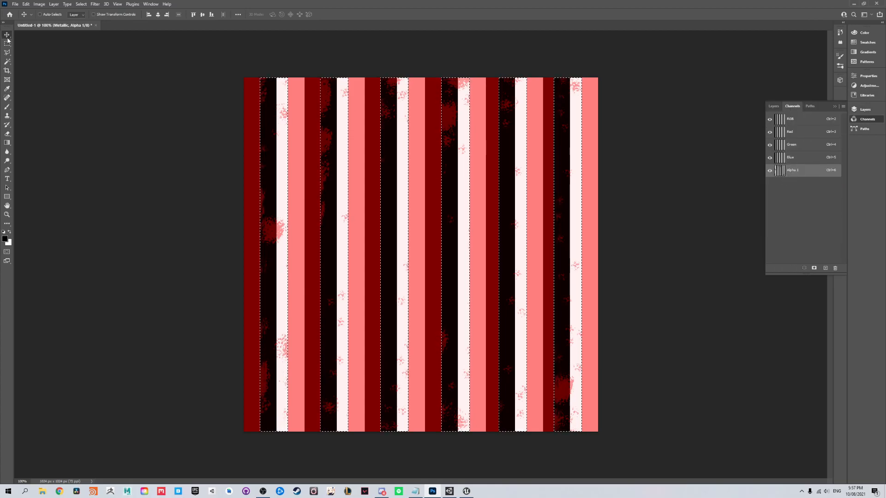
{"action": "key", "text": "Right"}
{"action": "key", "text": "Right"}
{"action": "key", "text": "Right"}
{"action": "key", "text": "Right"}
{"action": "key", "text": "Right"}
{"action": "key", "text": "Right"}
{"action": "key", "text": "Right"}
{"action": "key", "text": "Right"}
{"action": "key", "text": "Right"}
{"action": "key", "text": "Right"}
{"action": "key", "text": "Right"}
{"action": "key", "text": "Right"}
{"action": "key", "text": "Right"}
{"action": "key", "text": "Right"}
{"action": "key", "text": "Right"}
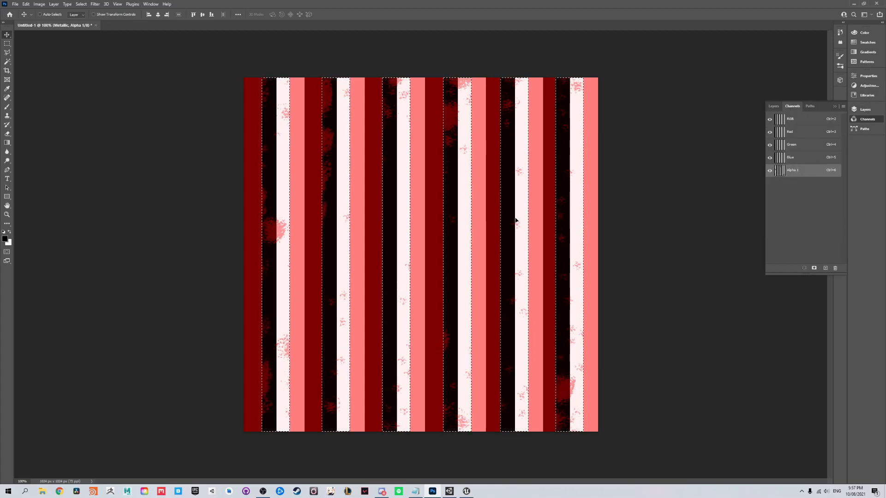
{"action": "key", "text": "Right"}
{"action": "key", "text": "Right"}
{"action": "key", "text": "Right"}
{"action": "key", "text": "Right"}
{"action": "key", "text": "Right"}
{"action": "key", "text": "Right"}
{"action": "key", "text": "Right"}
{"action": "key", "text": "Right"}
{"action": "key", "text": "Right"}
{"action": "key", "text": "Right"}
{"action": "key", "text": "Right"}
{"action": "key", "text": "Right"}
{"action": "key", "text": "Right"}
{"action": "key", "text": "Right"}
{"action": "key", "text": "Right"}
{"action": "key", "text": "Right"}
{"action": "key", "text": "Right"}
{"action": "key", "text": "Right"}
{"action": "key", "text": "Right"}
{"action": "key", "text": "Right"}
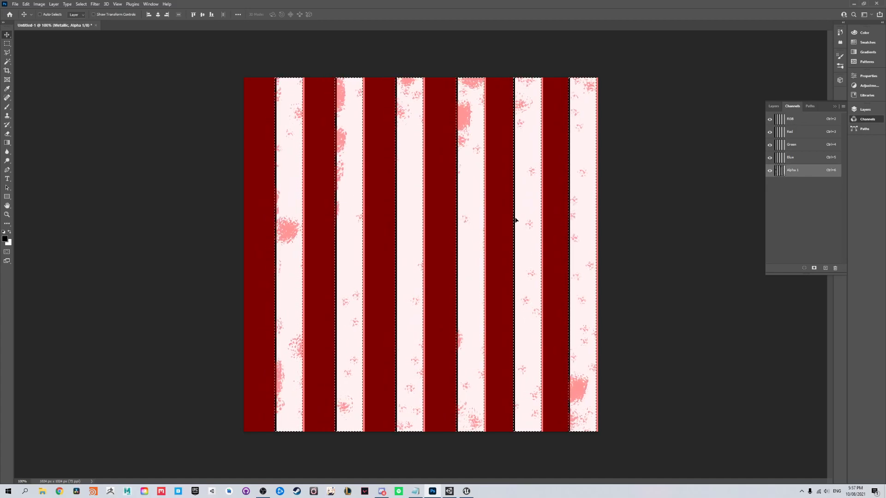
{"action": "key", "text": "Right"}
{"action": "key", "text": "Right"}
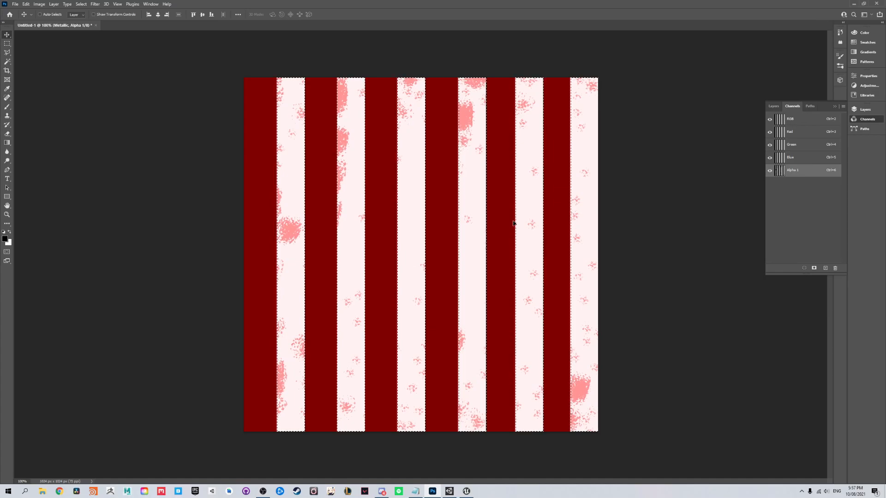
{"action": "left_click", "coordinate": [6, 43]}
{"action": "left_click", "coordinate": [56, 79]}
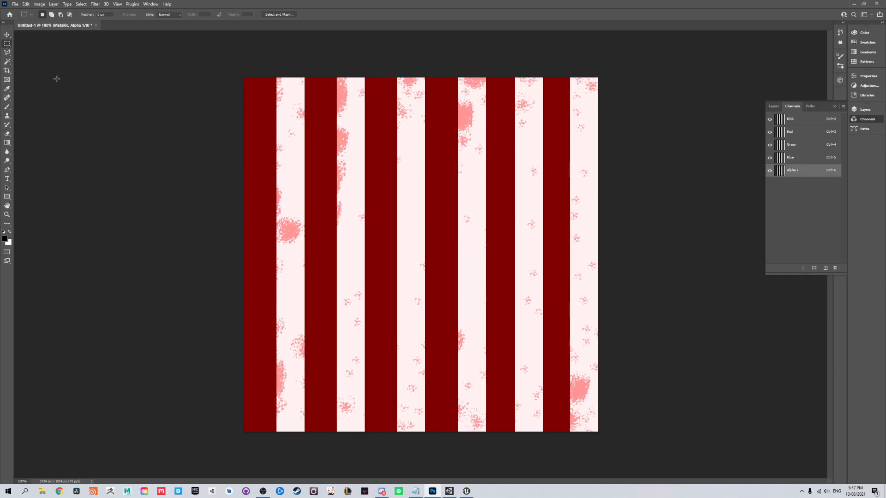
Make the composite RGB channel active again for the Metallic layer and return to the layer list
{"action": "left_click", "coordinate": [773, 107]}
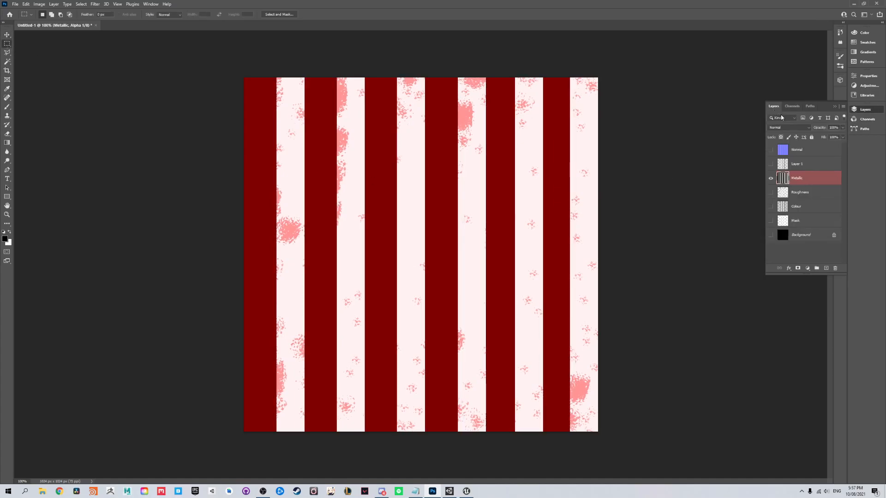
{"action": "left_click", "coordinate": [792, 107]}
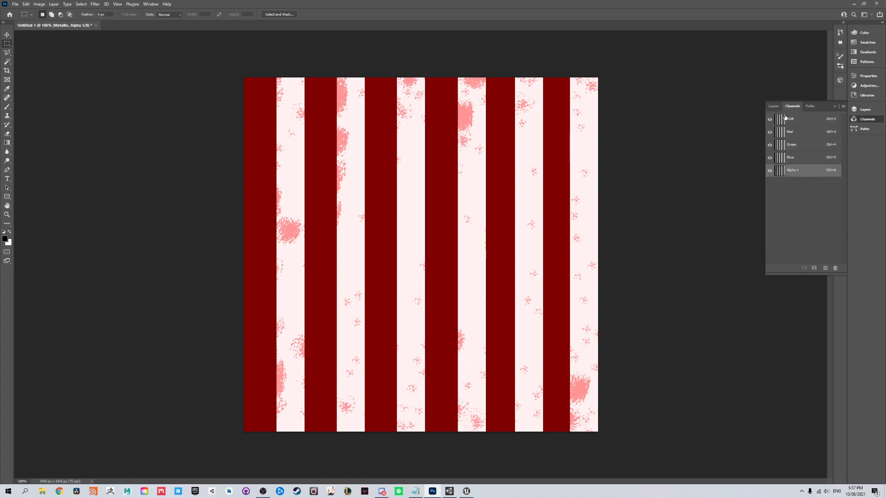
{"action": "left_click", "coordinate": [785, 117]}
{"action": "left_click", "coordinate": [774, 107]}
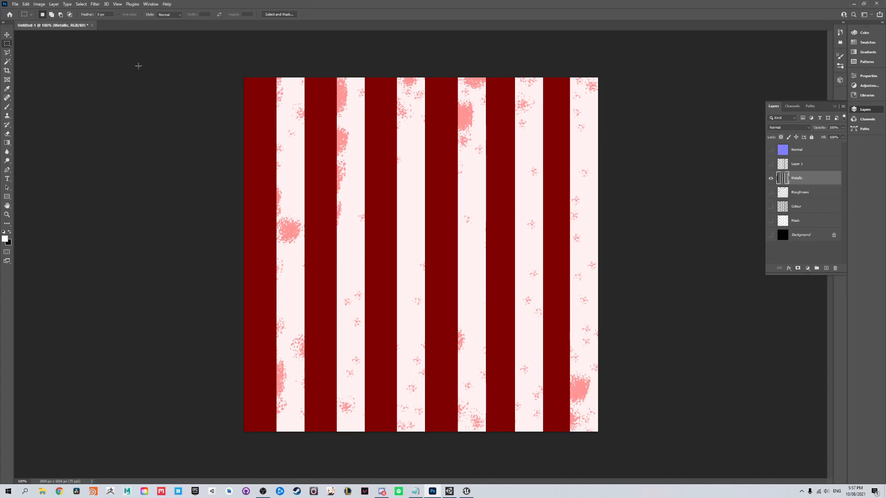
Save the document to the Desktop as T_Bars_MS in Photoshop format
{"action": "left_click", "coordinate": [16, 4]}
{"action": "left_click", "coordinate": [30, 87]}
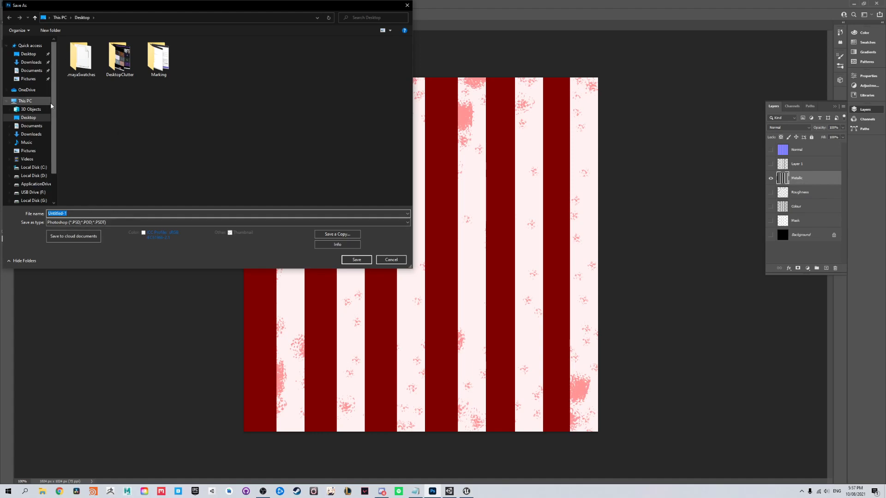
{"action": "left_click_drag", "start_coordinate": [232, 13], "coordinate": [307, 90]}
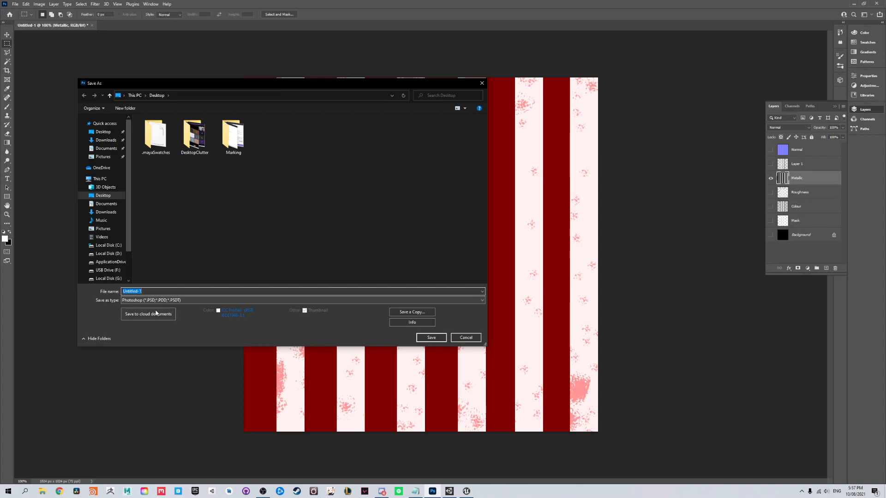
{"action": "left_click", "coordinate": [144, 290]}
{"action": "double_click", "coordinate": [142, 291]}
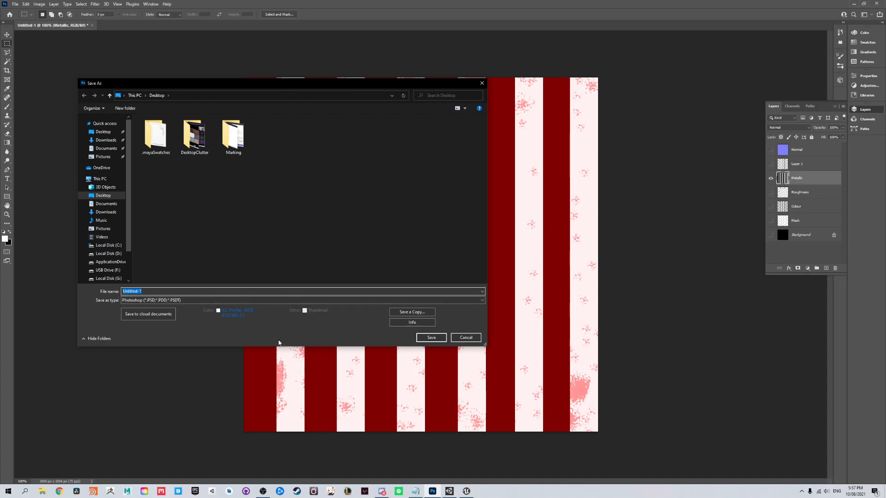
{"action": "type", "text": "T_"}
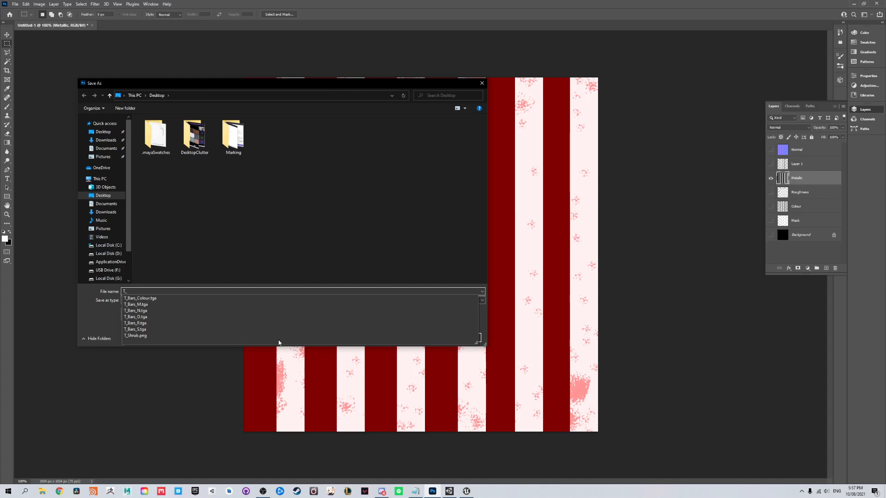
{"action": "type", "text": "M"}
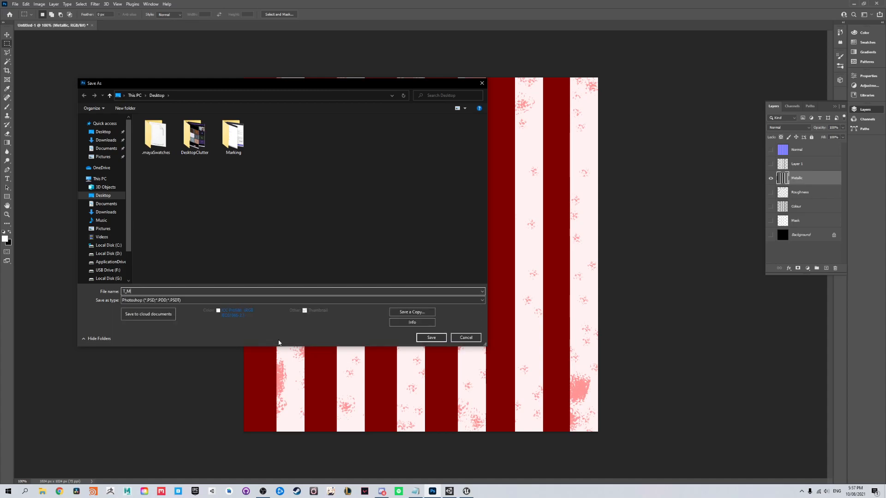
{"action": "type", "text": "S"}
{"action": "key", "text": "BackSpace"}
{"action": "type", "text": "Bars_MS"}
{"action": "left_click", "coordinate": [431, 338]}
{"action": "left_click", "coordinate": [519, 145]}
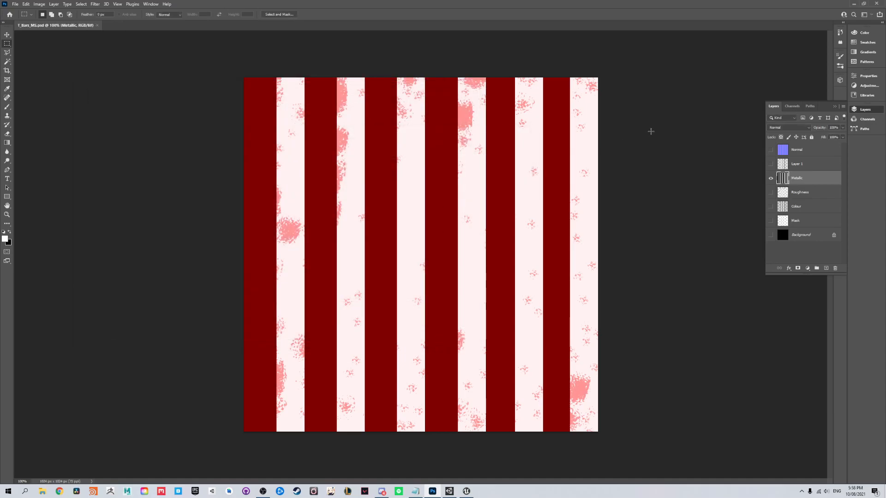
Hide the Metallic layer and the Alpha 1 channel, then show and select only the Colour layer
{"action": "left_click", "coordinate": [769, 178]}
{"action": "left_click", "coordinate": [771, 220]}
{"action": "left_click", "coordinate": [771, 207]}
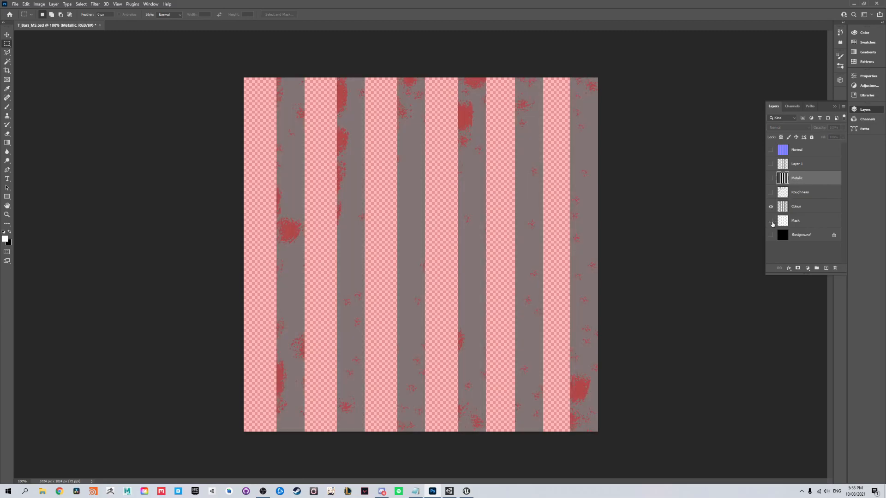
{"action": "left_click", "coordinate": [791, 106]}
{"action": "left_click", "coordinate": [771, 174]}
{"action": "left_click", "coordinate": [775, 106]}
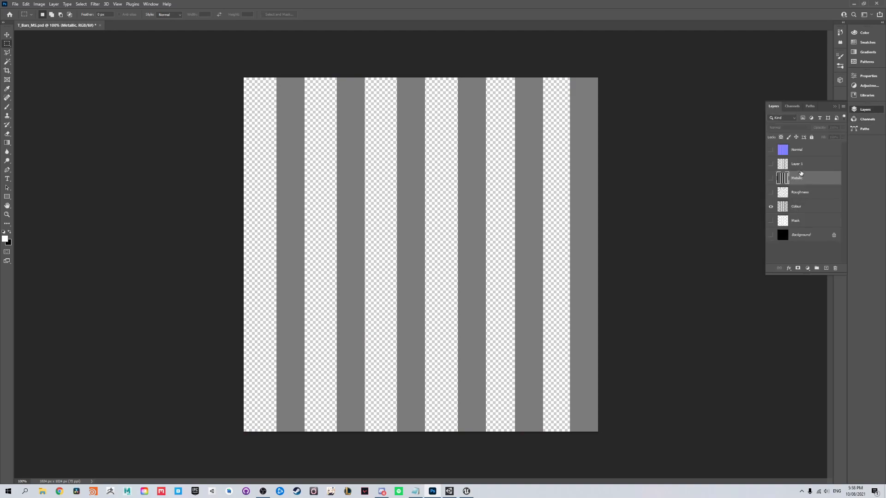
{"action": "left_click", "coordinate": [801, 205]}
Start saving a copy of the document to the Desktop with PNG as the file type
{"action": "left_click", "coordinate": [13, 4]}
{"action": "left_click", "coordinate": [25, 88]}
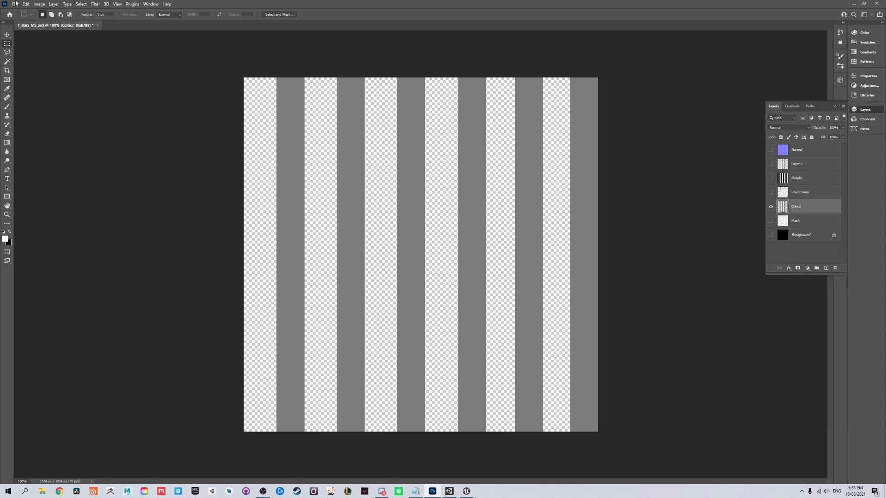
{"action": "key", "text": "ctrl+shift+s"}
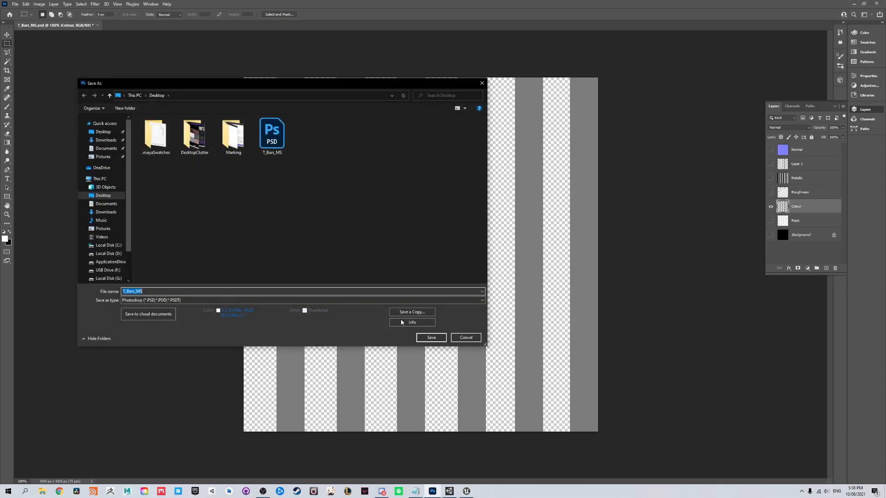
{"action": "left_click", "coordinate": [246, 300]}
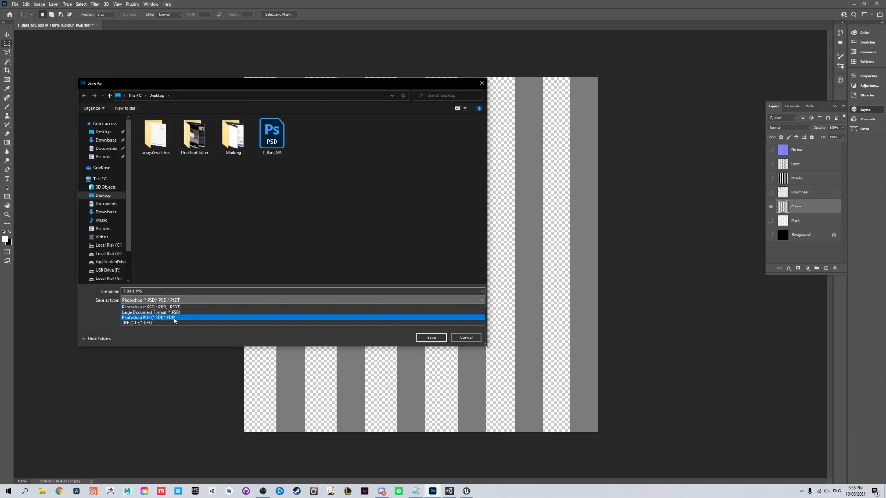
{"action": "left_click", "coordinate": [153, 307]}
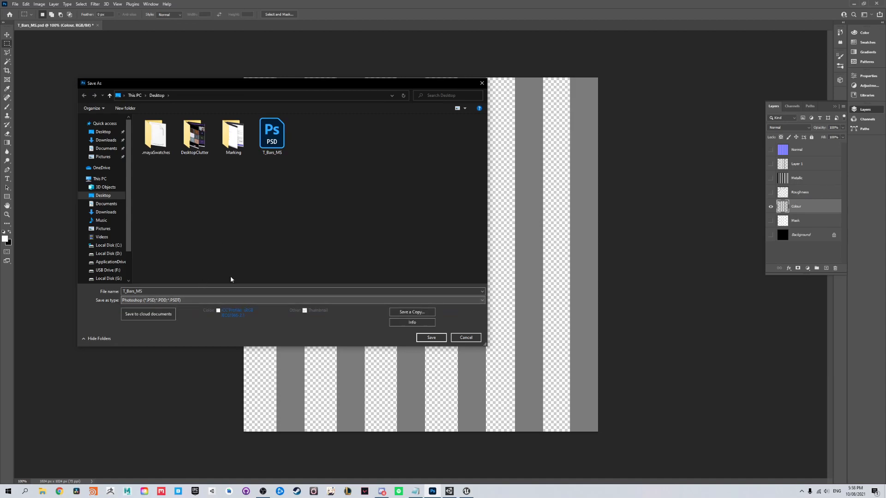
{"action": "left_click", "coordinate": [404, 312]}
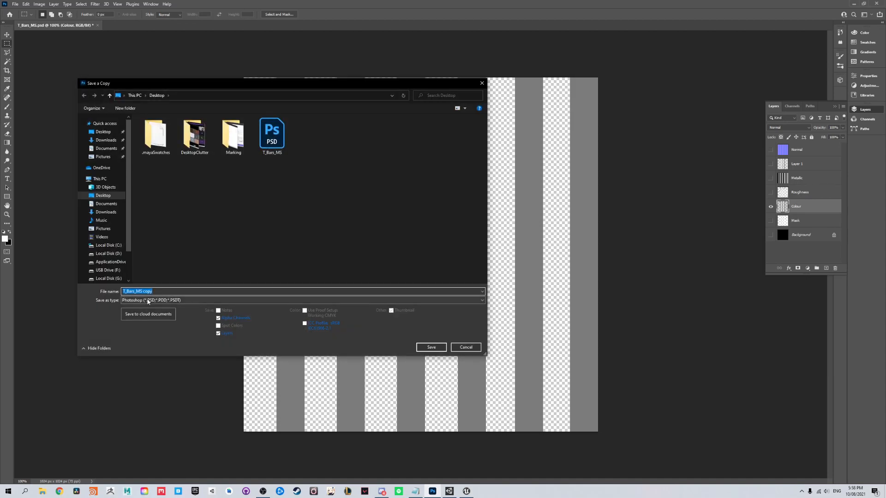
{"action": "left_click", "coordinate": [152, 300]}
{"action": "left_click", "coordinate": [141, 416]}
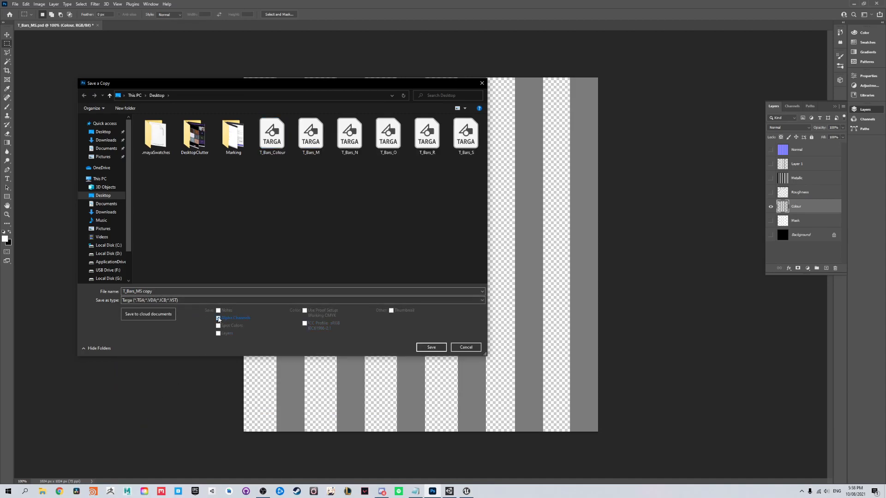
{"action": "left_click", "coordinate": [164, 300]}
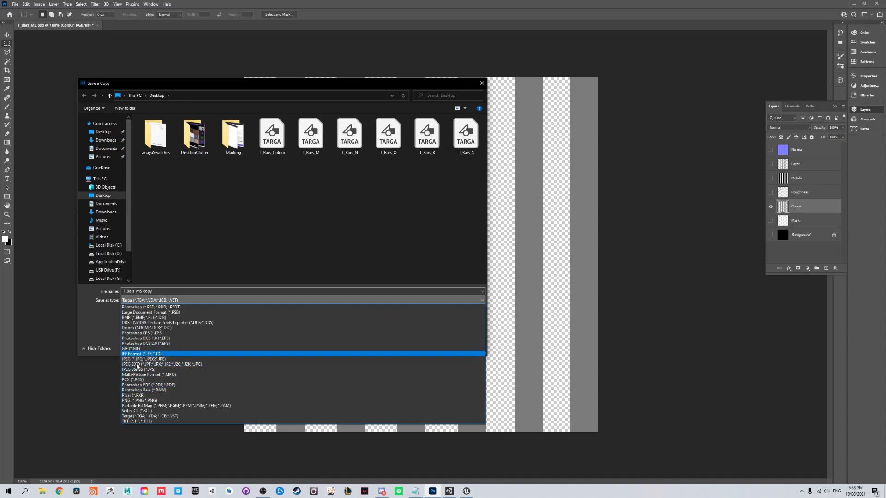
{"action": "left_click", "coordinate": [138, 401]}
Name the PNG copy T_Bars_CO and save it with the smallest file size option
{"action": "left_click", "coordinate": [135, 291]}
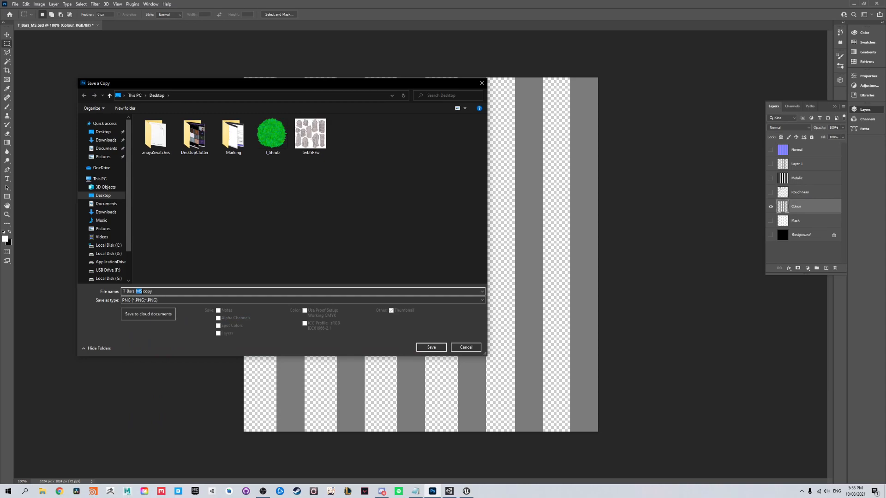
{"action": "left_click_drag", "start_coordinate": [142, 291], "coordinate": [162, 294]}
{"action": "type", "text": "CO"}
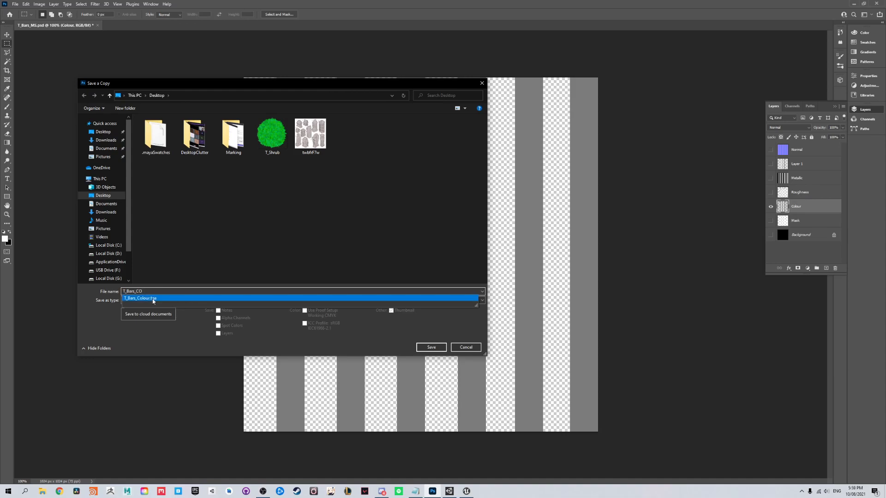
{"action": "left_click", "coordinate": [148, 336]}
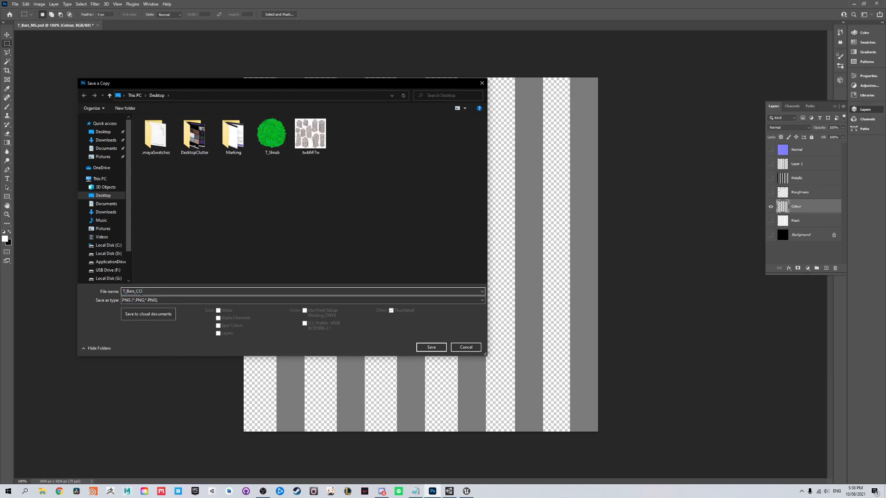
{"action": "left_click", "coordinate": [424, 347]}
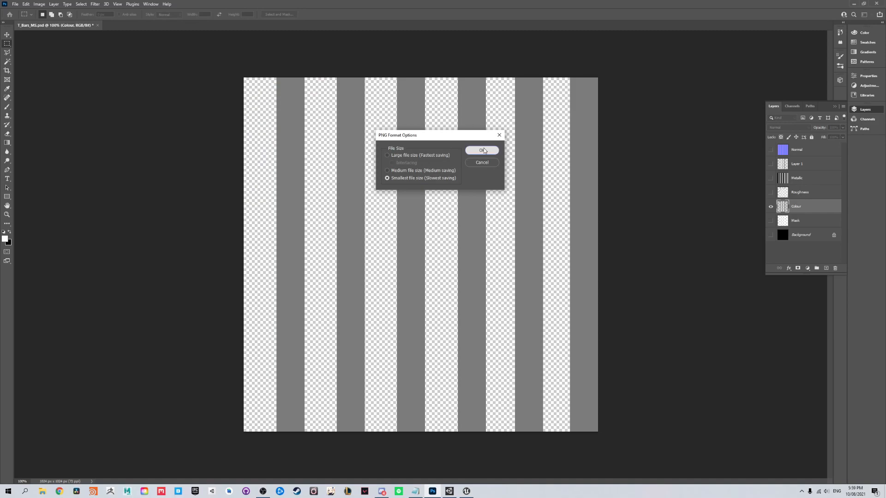
{"action": "left_click", "coordinate": [481, 150]}
Switch to Unity, uncover the desktop files and import T_Bars_N, T_Bars_MS and T_Bars_CO into the MCIW1 folder
{"action": "left_click", "coordinate": [854, 4]}
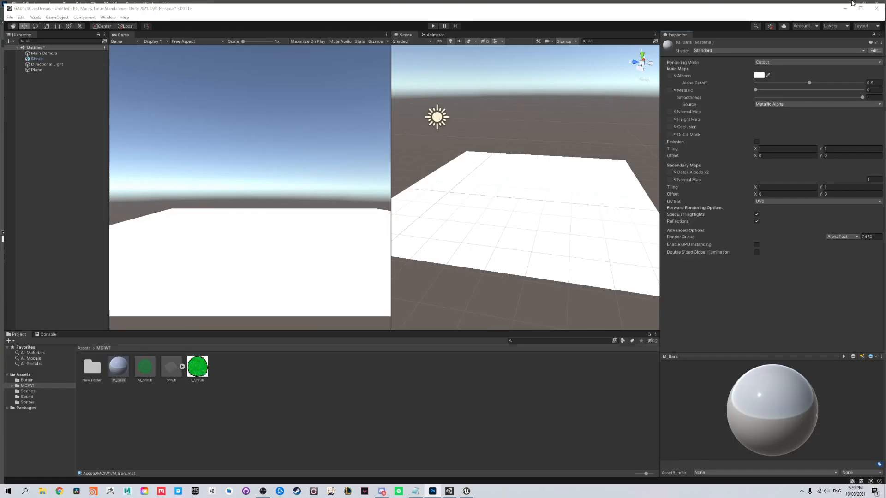
{"action": "left_click", "coordinate": [265, 352]}
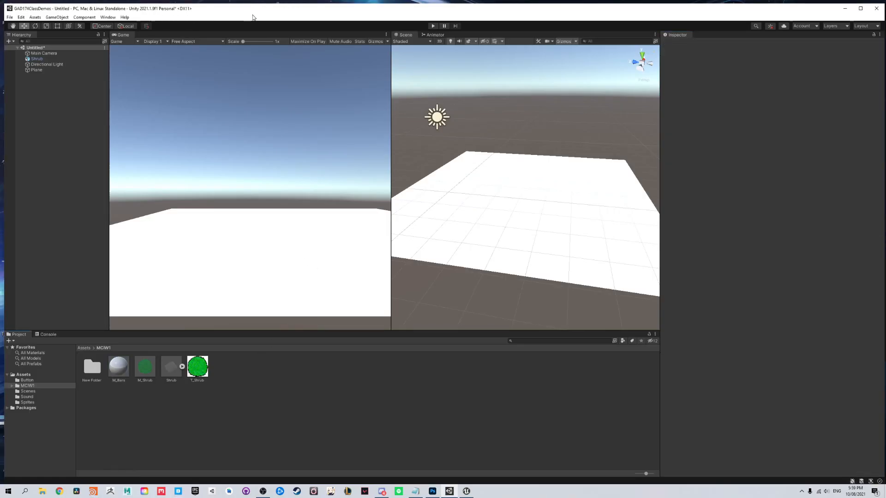
{"action": "left_click_drag", "start_coordinate": [4, 18], "coordinate": [103, 18]}
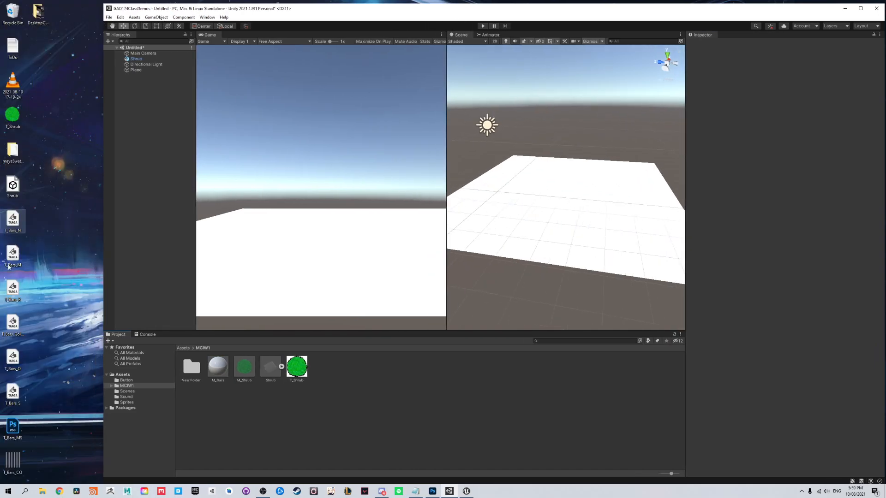
{"action": "left_click", "coordinate": [20, 429]}
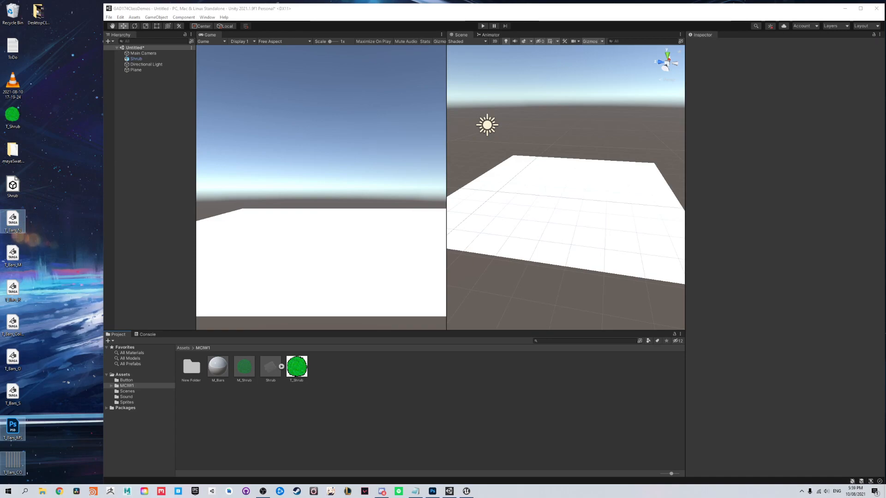
{"action": "left_click_drag", "start_coordinate": [13, 428], "coordinate": [382, 379]}
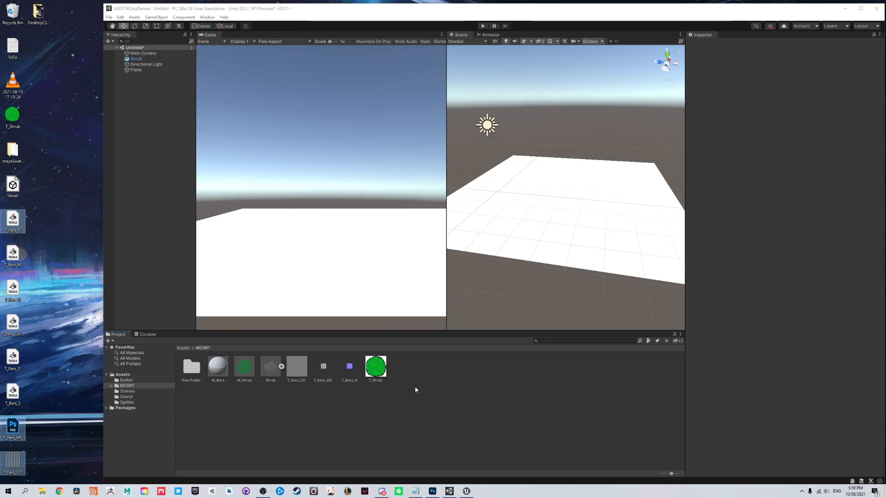
{"action": "left_click", "coordinate": [230, 390]}
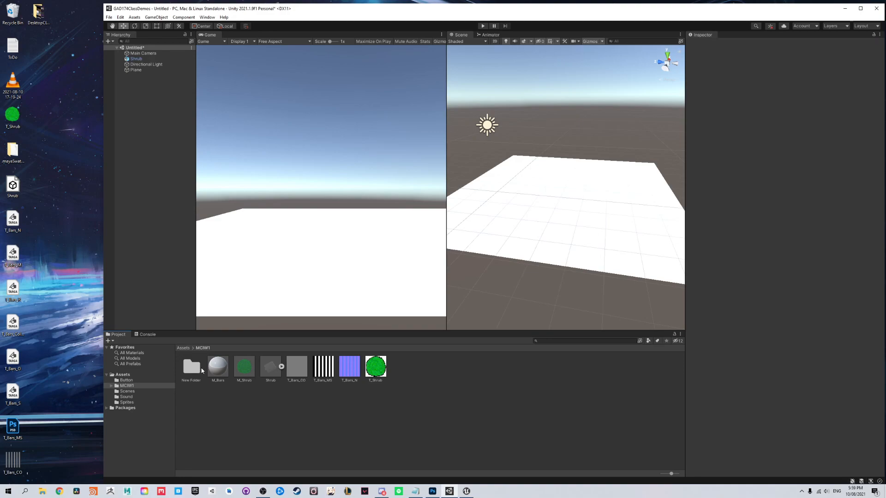
{"action": "left_click", "coordinate": [48, 276]}
{"action": "left_click", "coordinate": [56, 335]}
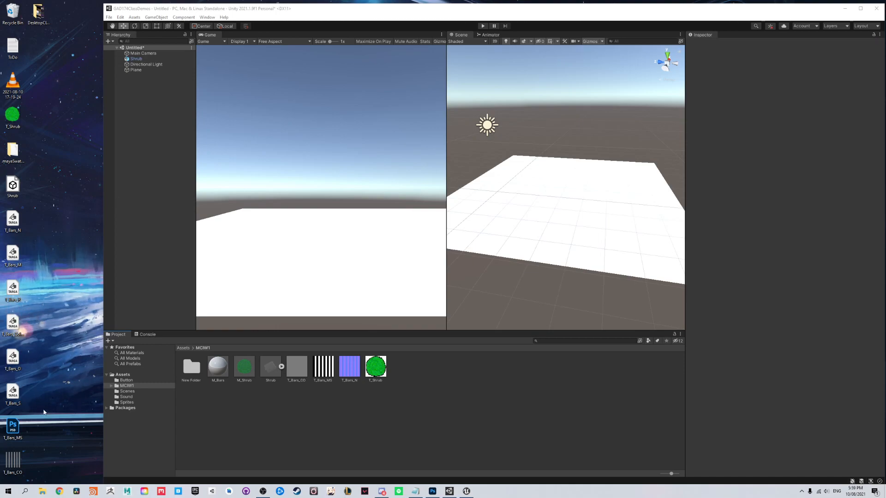
Assign T_Bars_CO as albedo, T_Bars_MS as metallic and T_Bars_N as normal map of the M_Bars material
{"action": "left_click_drag", "start_coordinate": [289, 11], "coordinate": [255, 1]}
{"action": "left_click", "coordinate": [116, 364]}
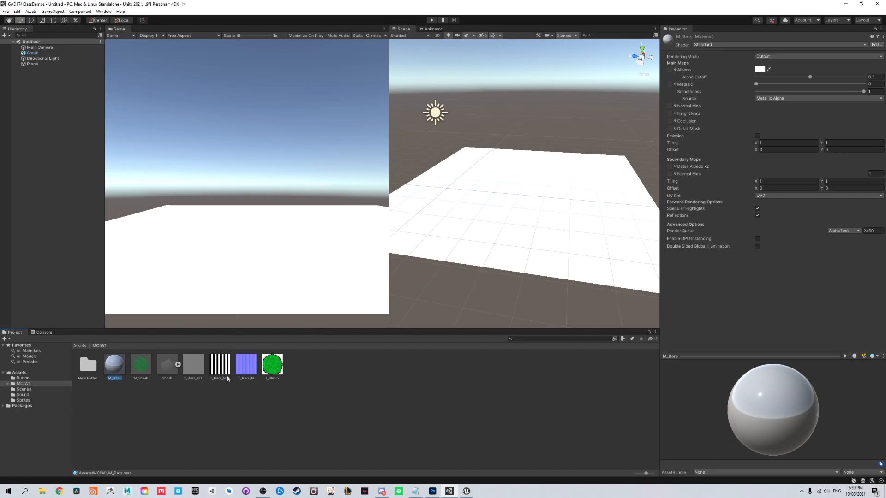
{"action": "left_click_drag", "start_coordinate": [200, 373], "coordinate": [669, 70]}
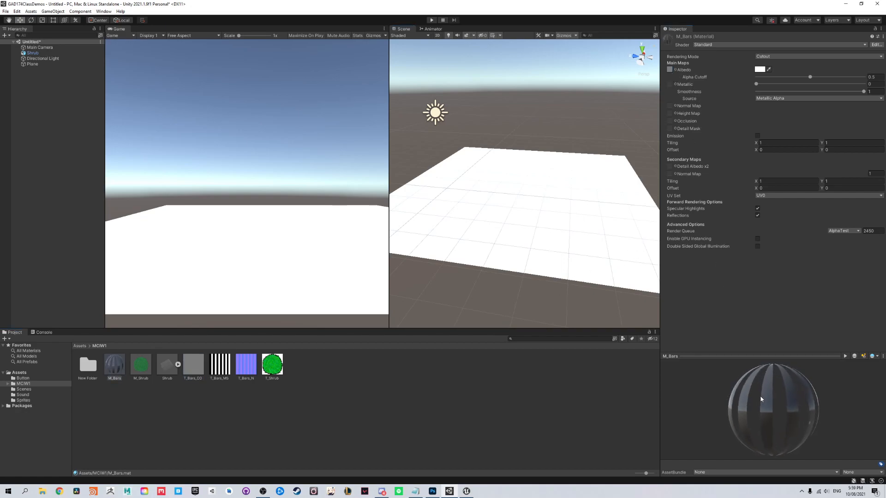
{"action": "left_click_drag", "start_coordinate": [690, 388], "coordinate": [616, 419]}
{"action": "left_click_drag", "start_coordinate": [224, 371], "coordinate": [669, 86]}
{"action": "left_click_drag", "start_coordinate": [766, 406], "coordinate": [758, 424]}
{"action": "left_click_drag", "start_coordinate": [253, 381], "coordinate": [669, 107]}
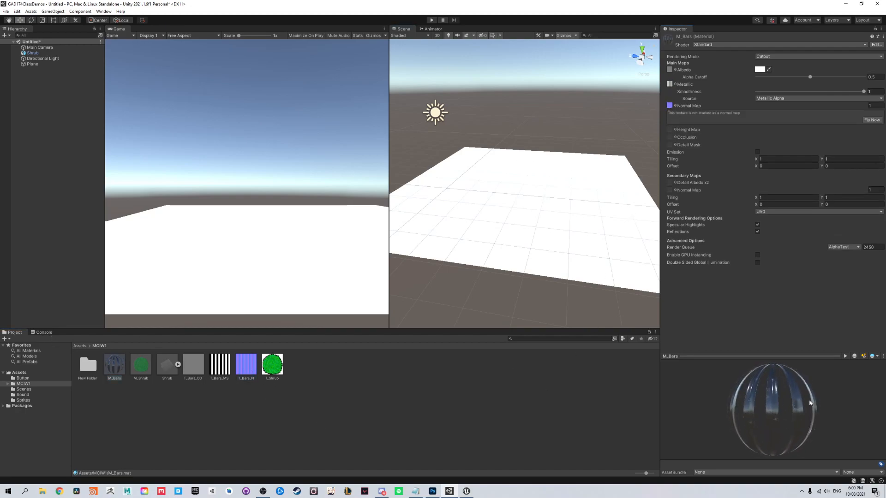
Apply the M_Bars material to the ground plane and scale the plane uniformly to about 0.19
{"action": "left_click_drag", "start_coordinate": [114, 367], "coordinate": [463, 215]}
{"action": "right_click_drag", "start_coordinate": [520, 184], "coordinate": [526, 218]}
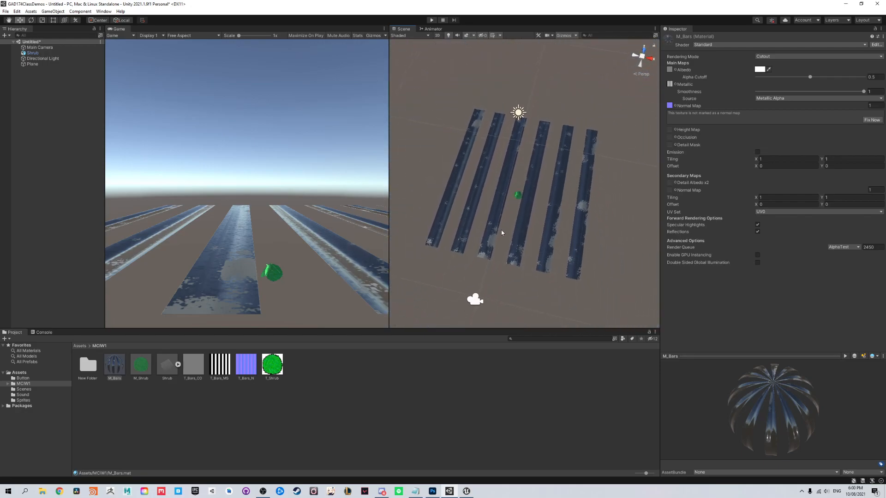
{"action": "left_click", "coordinate": [526, 218]}
{"action": "key", "text": "r"}
{"action": "left_click_drag", "start_coordinate": [529, 186], "coordinate": [500, 191]}
Move the bars plane beside the shrub and tilt it nearly upright, rotated about -78° in X and 34° in Z
{"action": "key", "text": "w"}
{"action": "scroll", "coordinate": [503, 191], "scroll_direction": "up", "scroll_amount": 3}
{"action": "left_click_drag", "start_coordinate": [530, 161], "coordinate": [519, 256]}
{"action": "key", "text": "e"}
{"action": "key", "text": "w"}
{"action": "key", "text": "e"}
{"action": "key", "text": "w"}
{"action": "left_click", "coordinate": [525, 231]}
{"action": "left_click", "coordinate": [533, 224]}
{"action": "mouse_move", "coordinate": [547, 238]}
{"action": "left_mouse_down"}
{"action": "mouse_move", "coordinate": [538, 233]}
{"action": "mouse_move", "coordinate": [550, 247]}
{"action": "mouse_move", "coordinate": [533, 248]}
{"action": "left_mouse_up"}
{"action": "right_click_drag", "start_coordinate": [507, 252], "coordinate": [601, 193]}
Duplicate the bars plane twice and line the planes up end to end as a continuous fence behind the shrub
{"action": "key", "text": "w"}
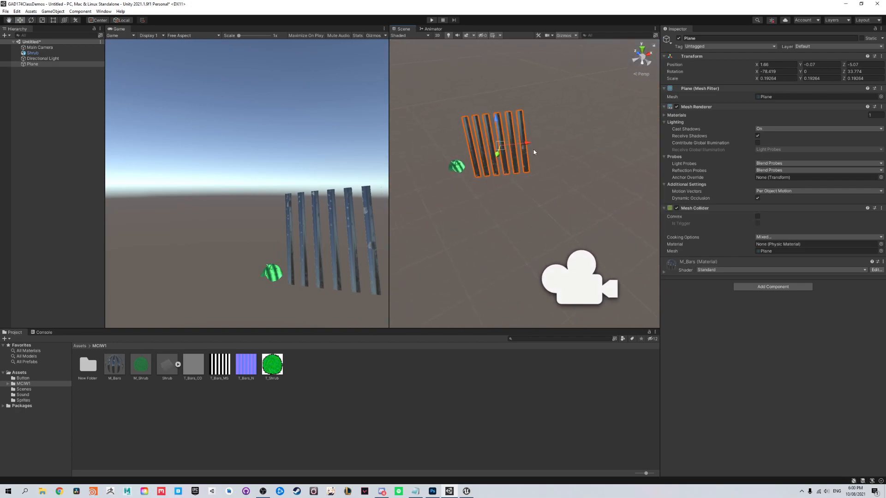
{"action": "left_click_drag", "start_coordinate": [527, 146], "coordinate": [420, 158]}
{"action": "key", "text": "ctrl+d"}
{"action": "key", "text": "ctrl+d"}
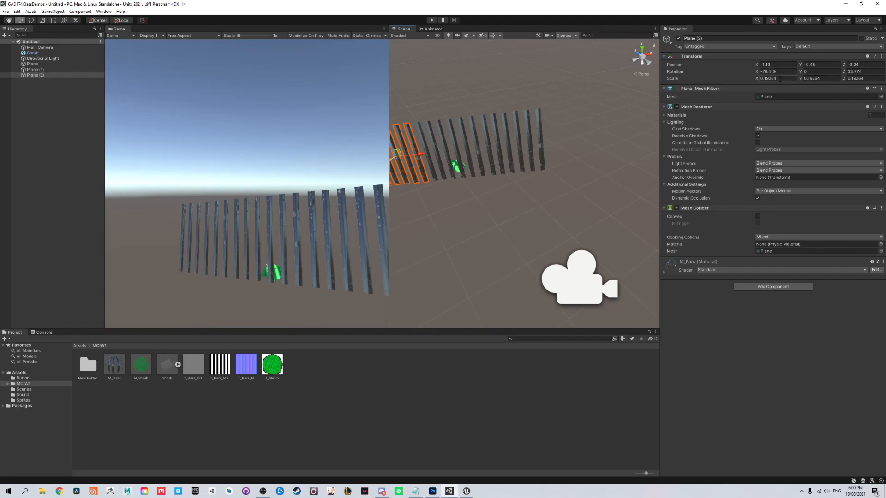
Mirror the end bars plane by setting its X and Z scale to -0.19264, and realign it with the neighbouring plane
{"action": "right_click_drag", "start_coordinate": [611, 167], "coordinate": [579, 153]}
{"action": "key", "text": "r"}
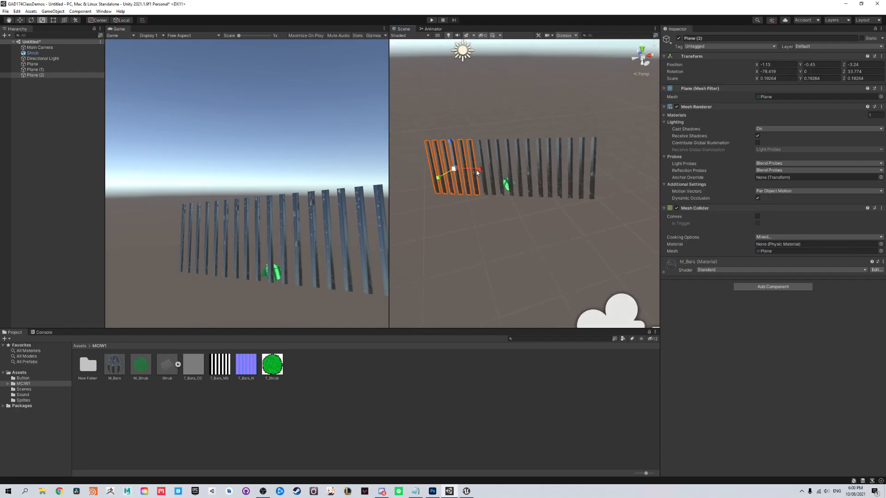
{"action": "left_click", "coordinate": [762, 78]}
{"action": "type", "text": "-"}
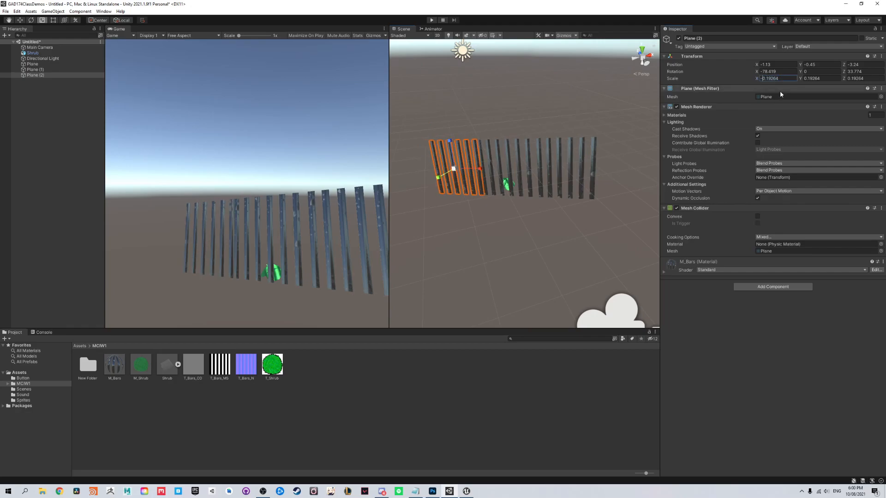
{"action": "type", "text": "w"}
{"action": "mouse_move", "coordinate": [479, 171]}
{"action": "left_mouse_down"}
{"action": "mouse_move", "coordinate": [468, 170]}
{"action": "mouse_move", "coordinate": [475, 173]}
{"action": "left_mouse_up"}
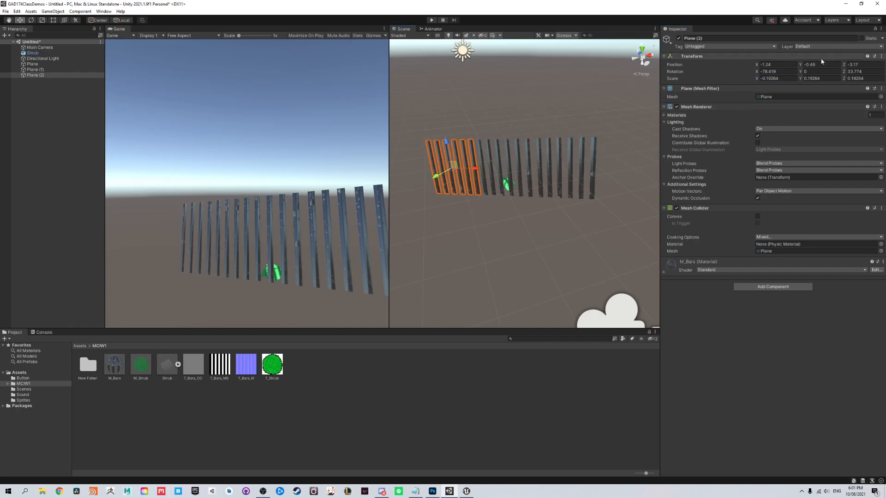
{"action": "left_click", "coordinate": [846, 80]}
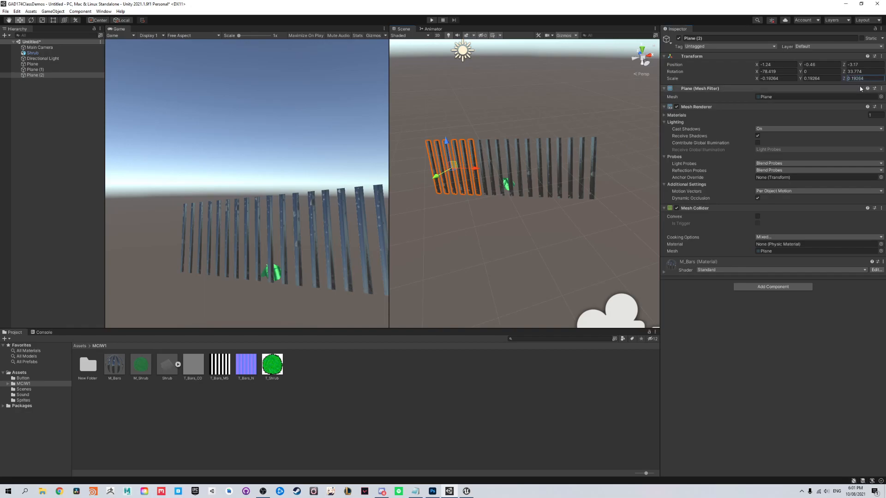
{"action": "type", "text": "-"}
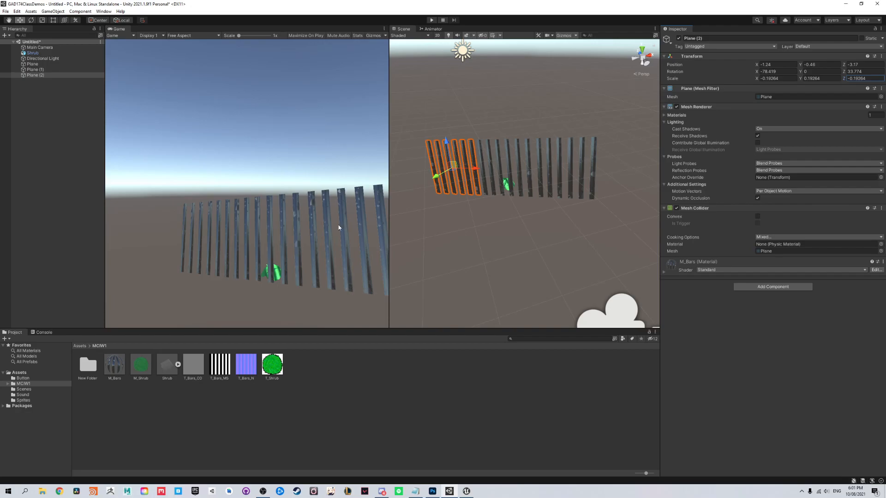
Inspect the bar fence and shrub from several angles, selecting all three planes together and then clearing the selection
{"action": "left_click", "coordinate": [518, 277]}
{"action": "left_click_drag", "start_coordinate": [518, 277], "coordinate": [529, 225], "text": "alt"}
{"action": "key", "text": "w"}
{"action": "right_click_drag", "start_coordinate": [529, 225], "coordinate": [543, 166]}
{"action": "key", "text": "s"}
{"action": "key", "text": "a"}
{"action": "key", "text": "d"}
{"action": "left_click", "coordinate": [543, 167]}
{"action": "left_click", "coordinate": [495, 178], "text": "shift"}
{"action": "left_click", "coordinate": [415, 207], "text": "shift"}
{"action": "right_click_drag", "start_coordinate": [479, 289], "coordinate": [494, 280]}
{"action": "key", "text": "s"}
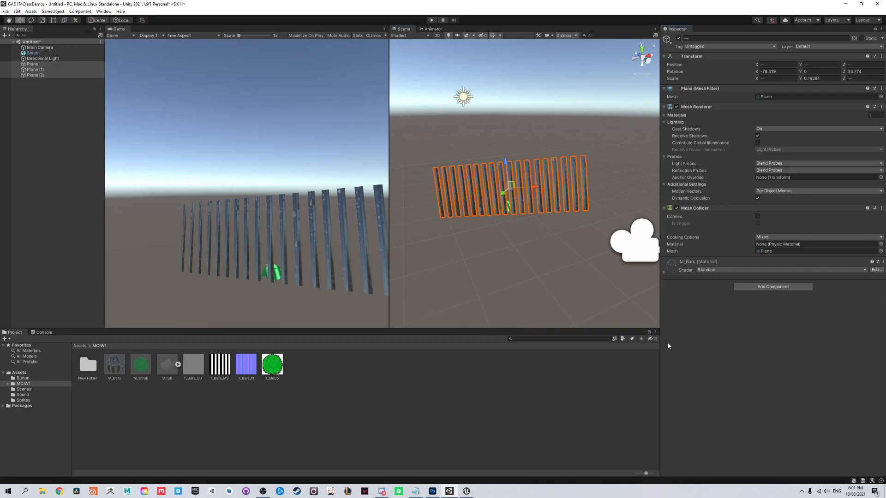
{"action": "left_click", "coordinate": [569, 270]}
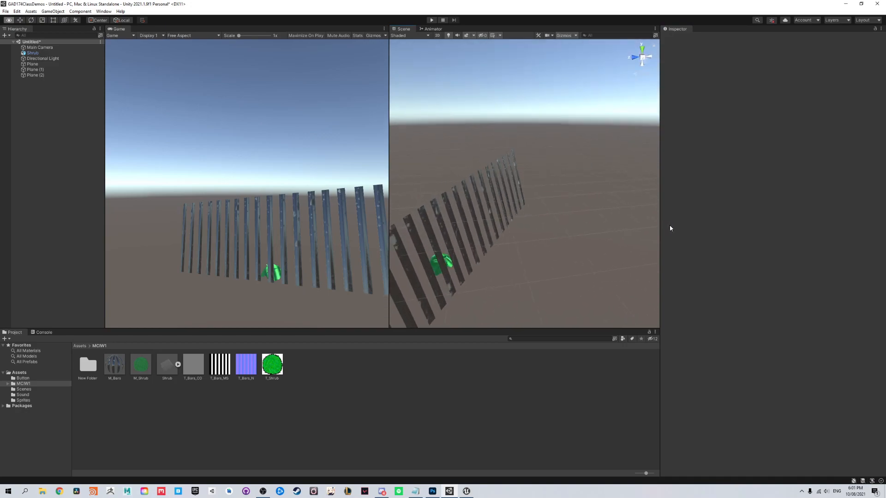